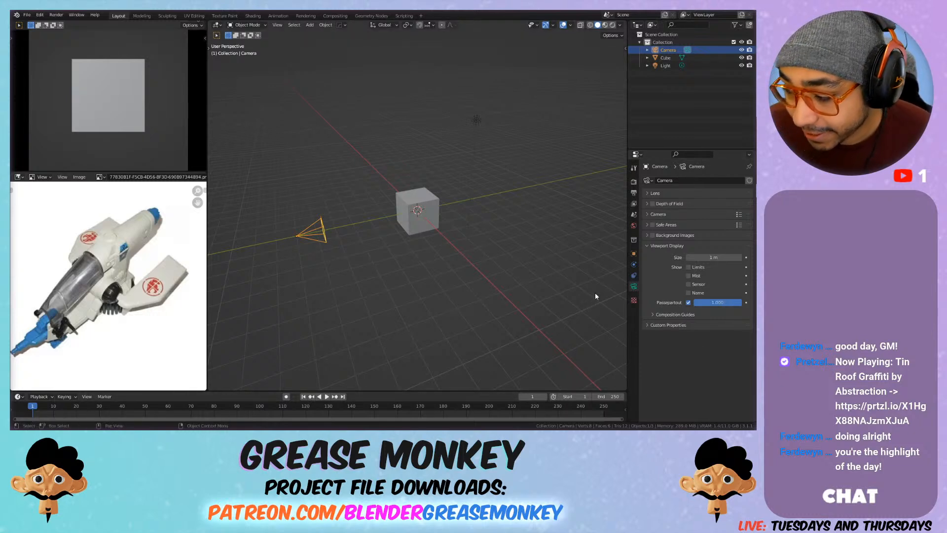
Step: Set the 3D viewport's focal length to 110 mm
scroll(462, 292, "up", 3)
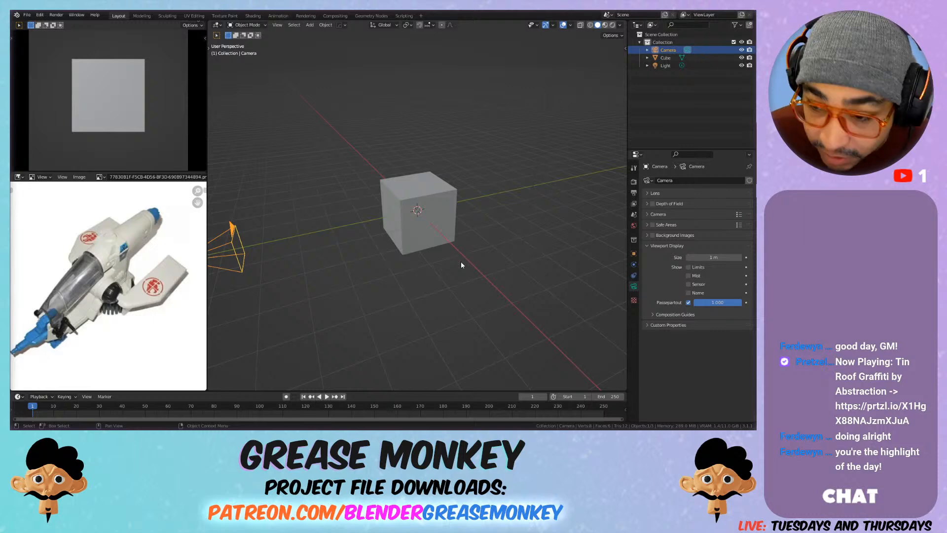
left_click(578, 70)
key("n")
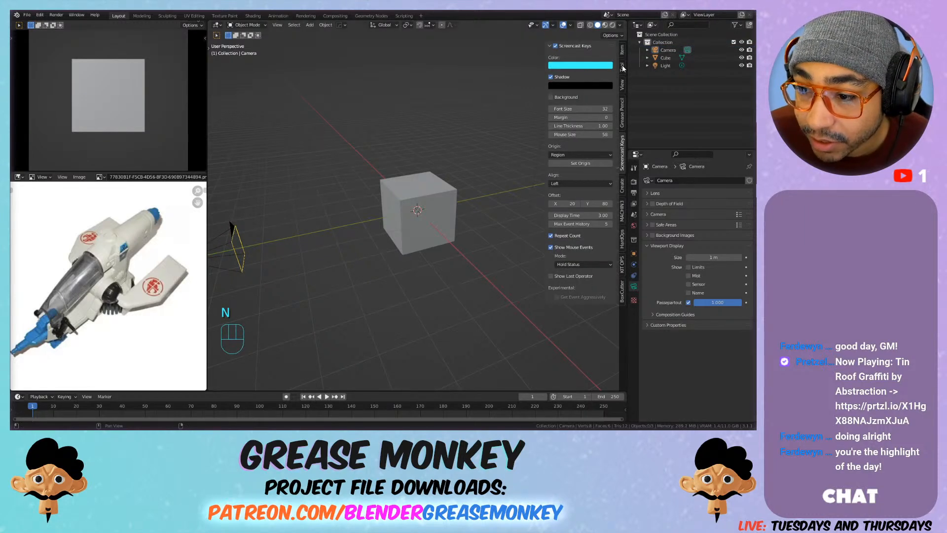
left_click(622, 84)
left_click(594, 58)
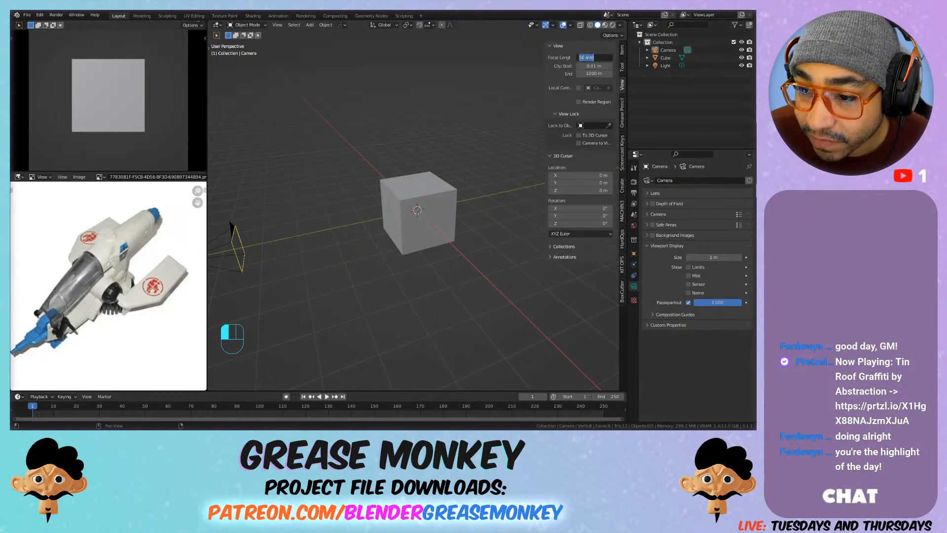
type("110")
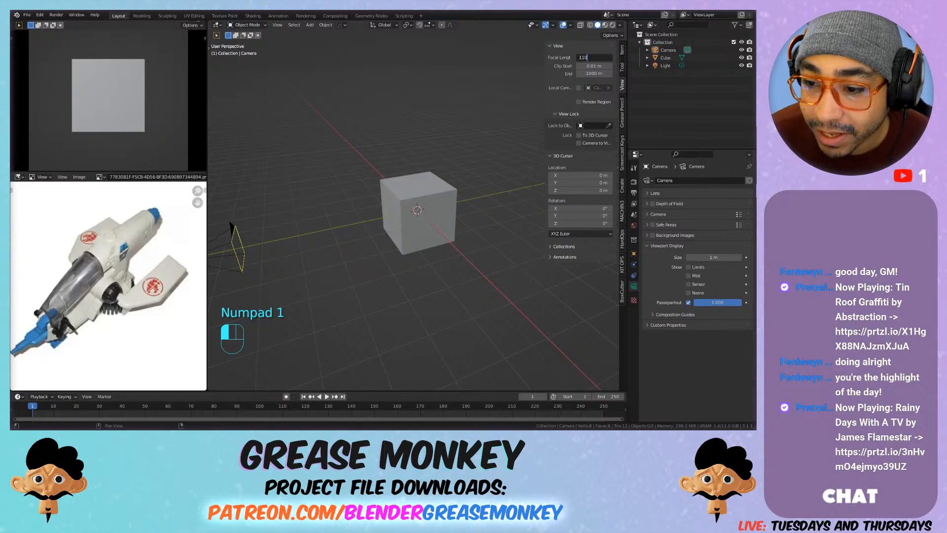
key("Return")
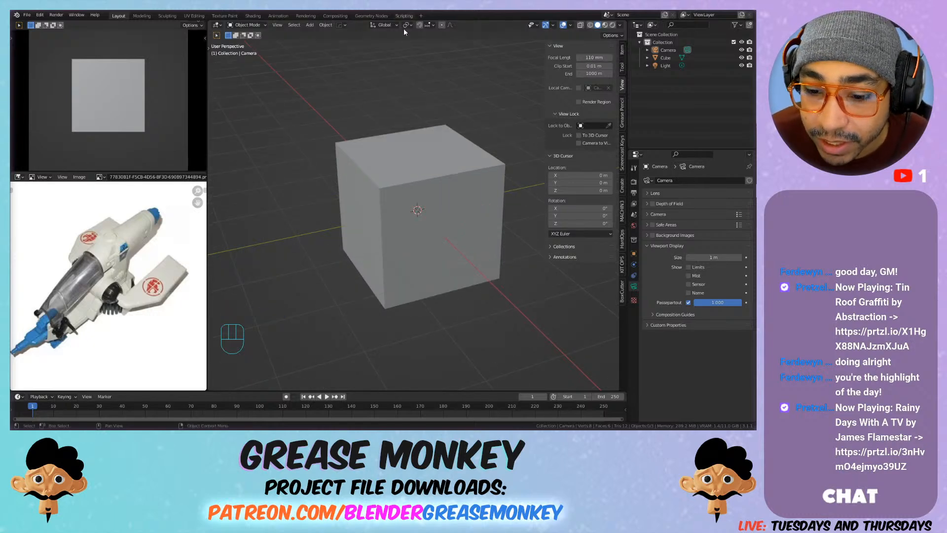
Step: Select the scene camera and set its lens focal length to 100 mm
scroll(457, 159, "down", 5)
scroll(442, 168, "up", 2)
middle_click_drag(443, 168, 419, 176)
left_click(246, 270)
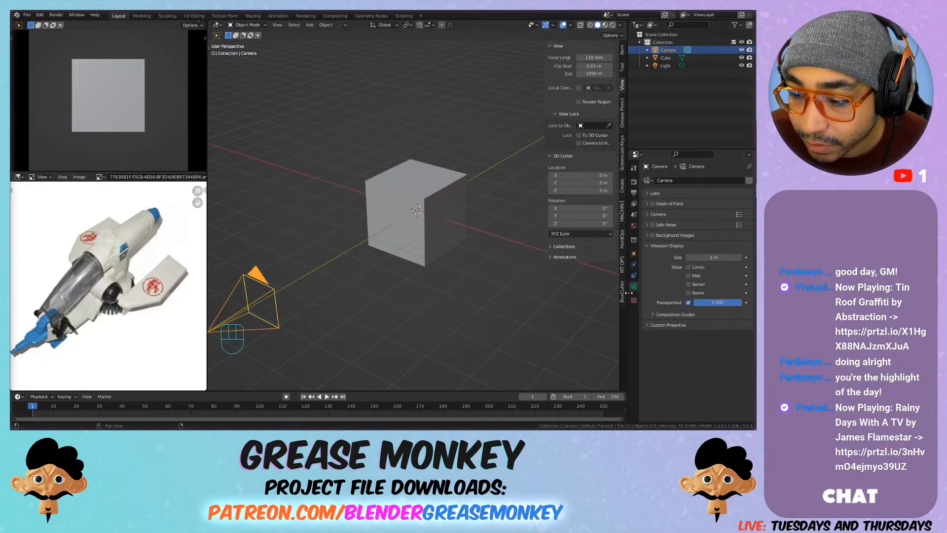
left_click(686, 193)
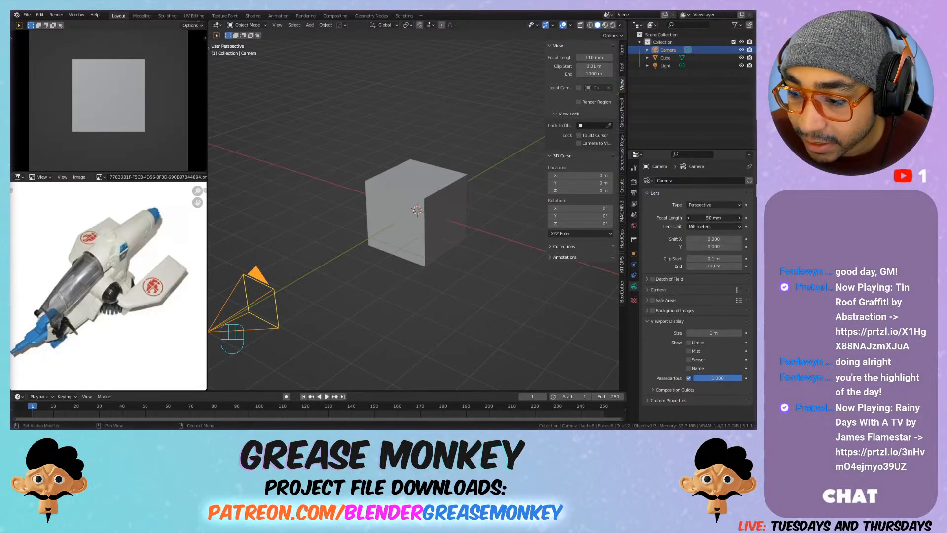
left_click(705, 218)
type("11")
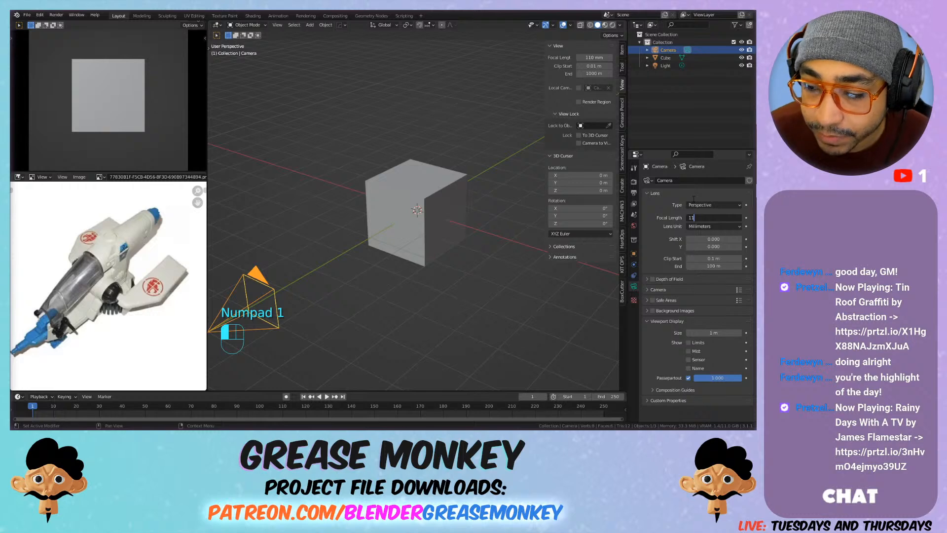
type("00")
key("Return")
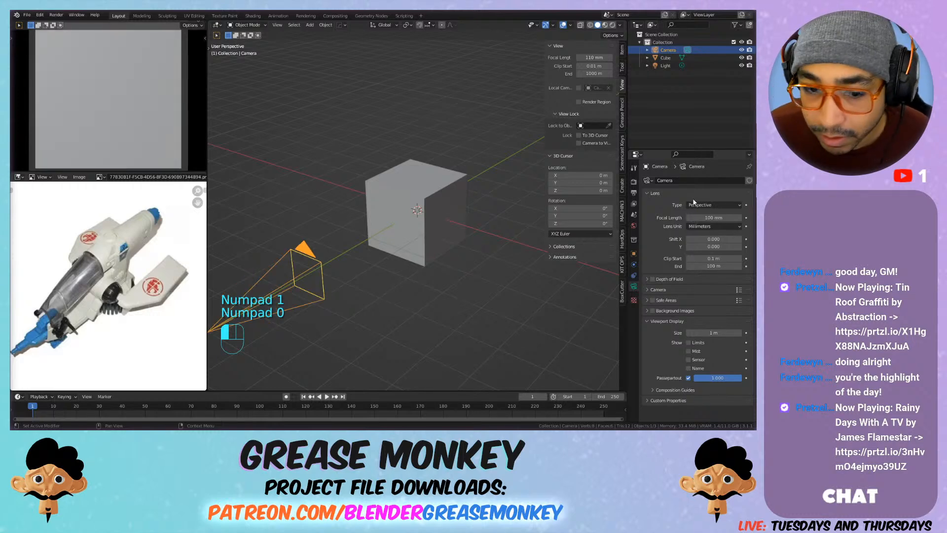
Step: Move the camera farther away from the cube so the whole front face fits in the camera view
scroll(339, 268, "down", 3)
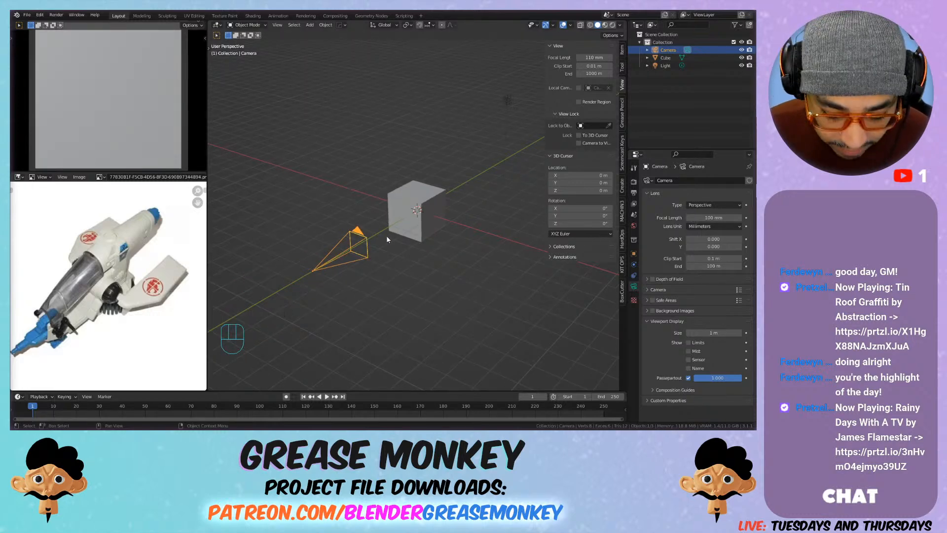
key("g")
left_click(328, 274)
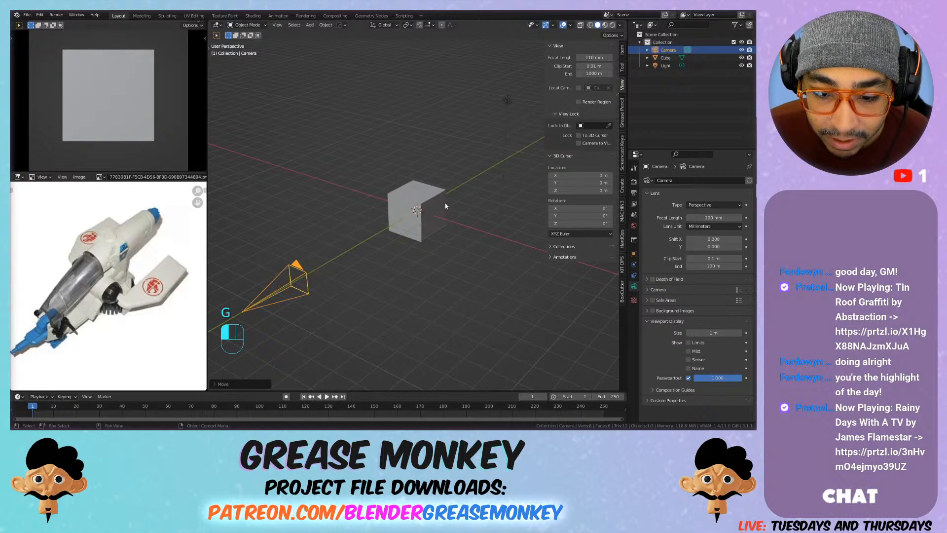
Step: Rotate the cube freely with trackball rotation so several faces show in the camera view
left_click(445, 206)
key("r")
key("r")
left_click(439, 231)
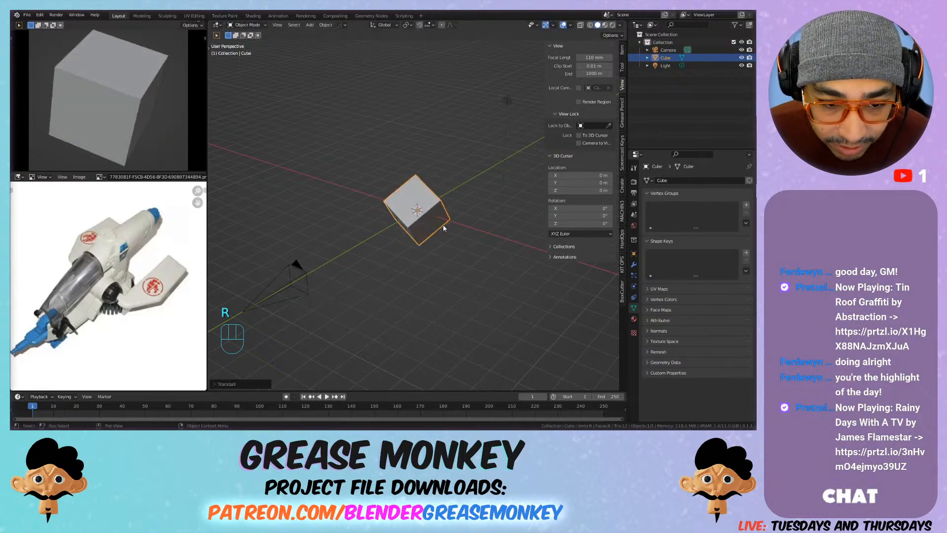
Step: Enter Edit Mode on the cube and deselect all of its geometry
scroll(412, 197, "up", 2)
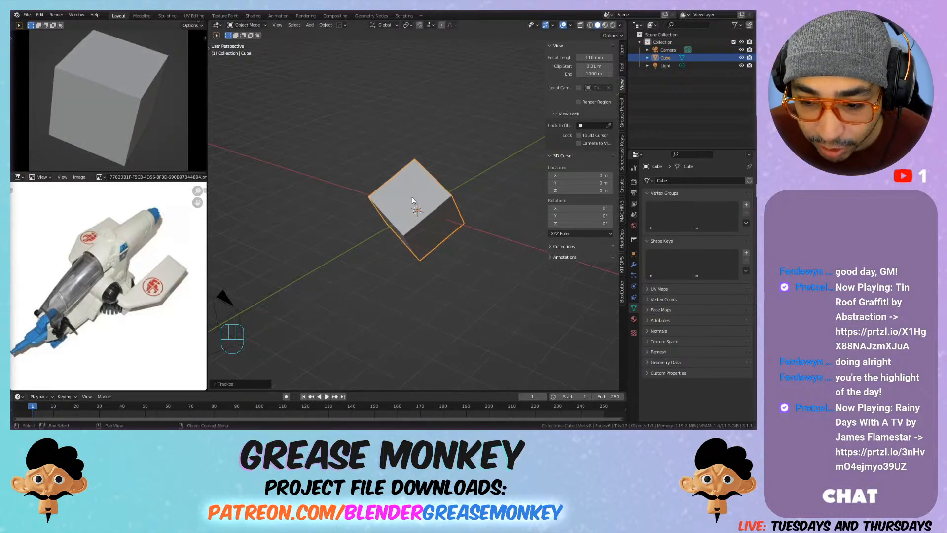
key("Tab")
left_click(486, 183)
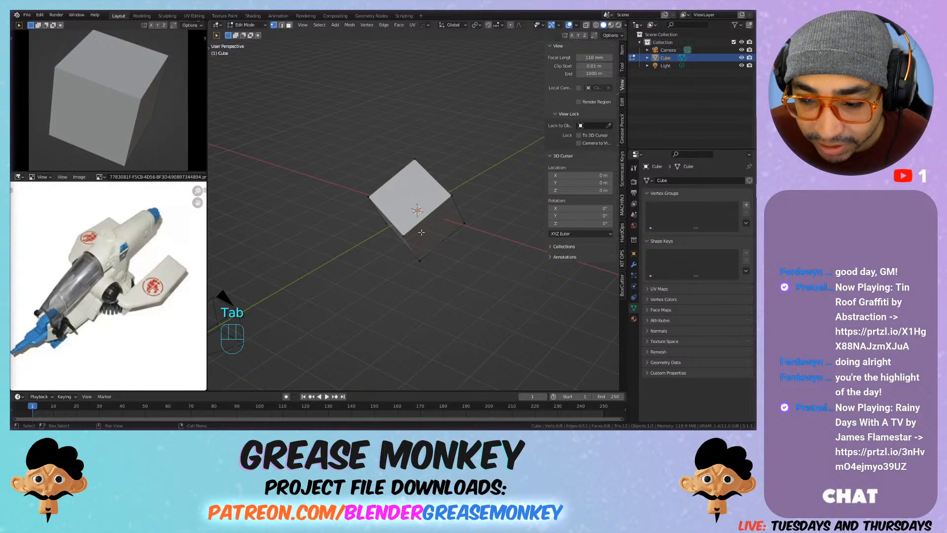
Step: Open the theme settings in the preferences and enlarge the preferences window to list all theme categories
left_click(40, 14)
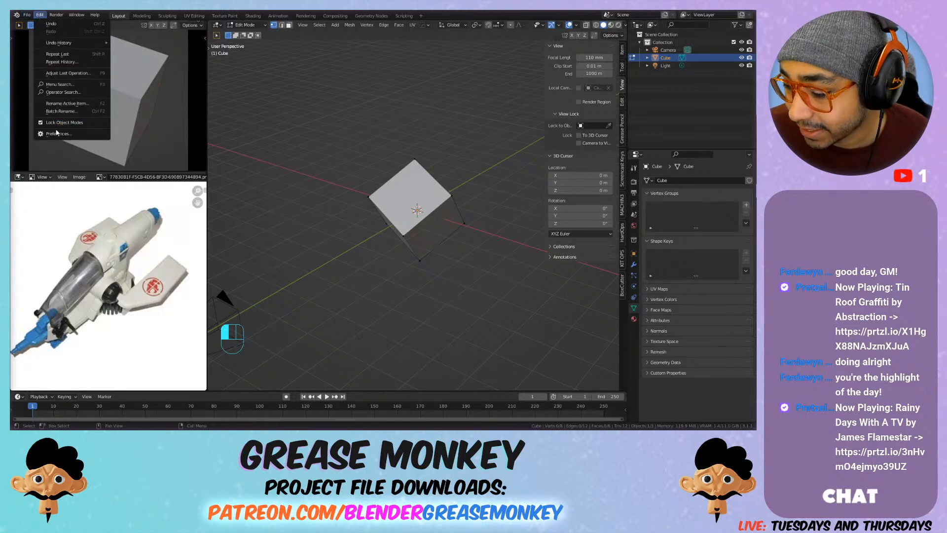
left_click(69, 134)
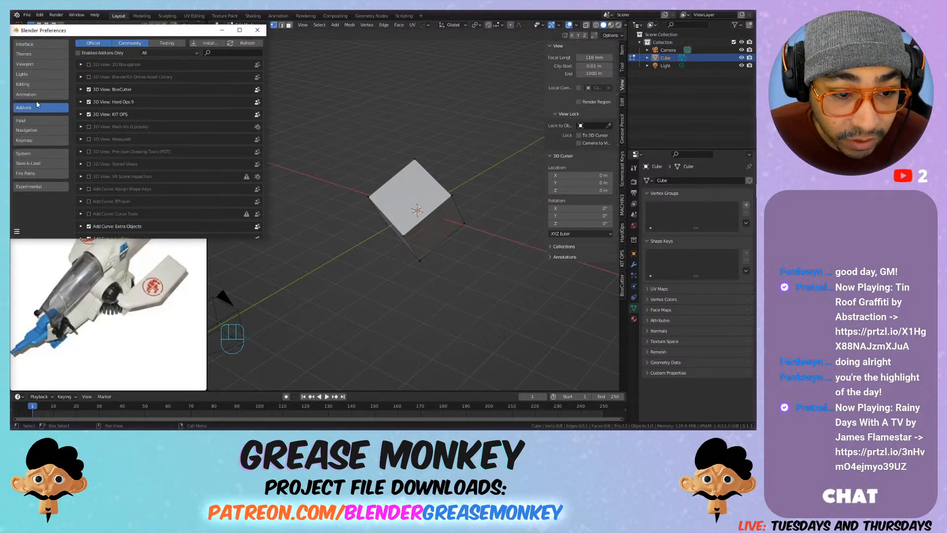
left_click(51, 55)
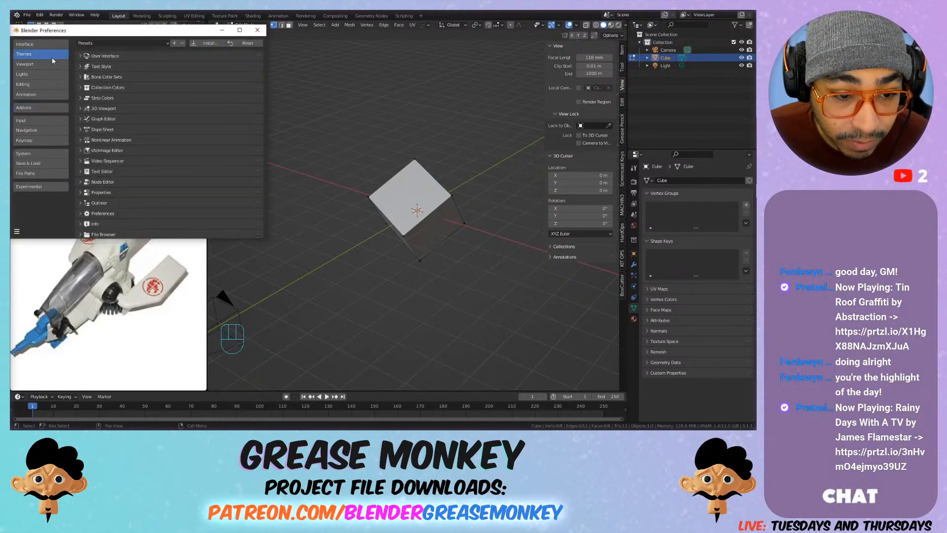
left_click(166, 44)
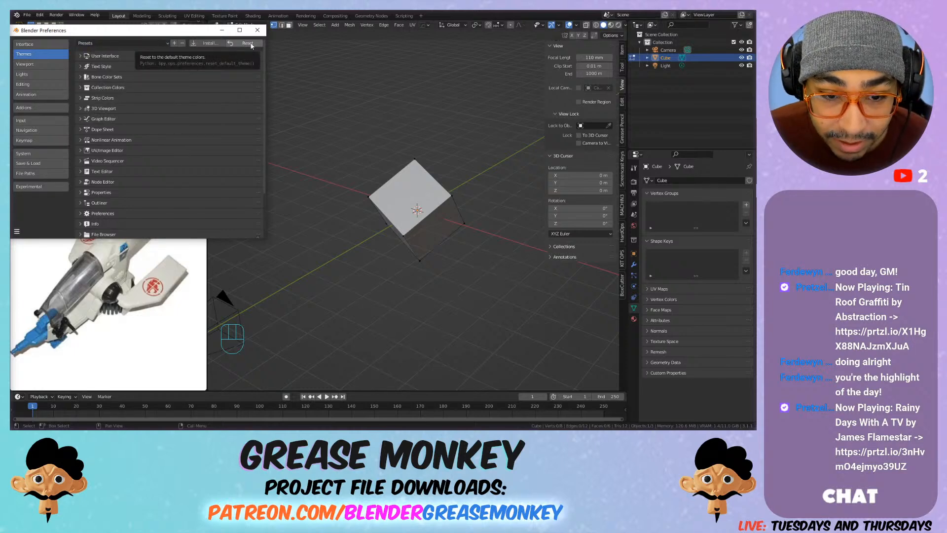
scroll(106, 128, "down", 1)
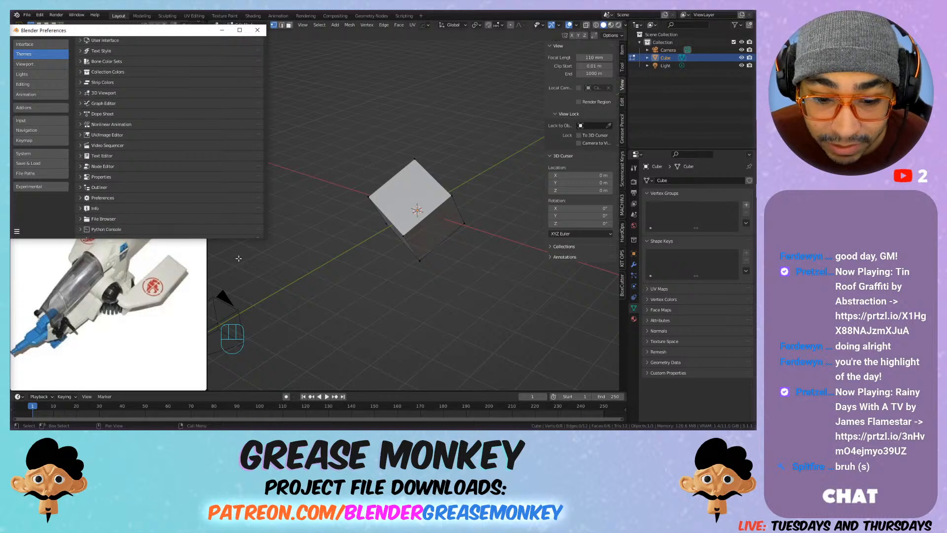
left_click_drag(263, 237, 346, 319)
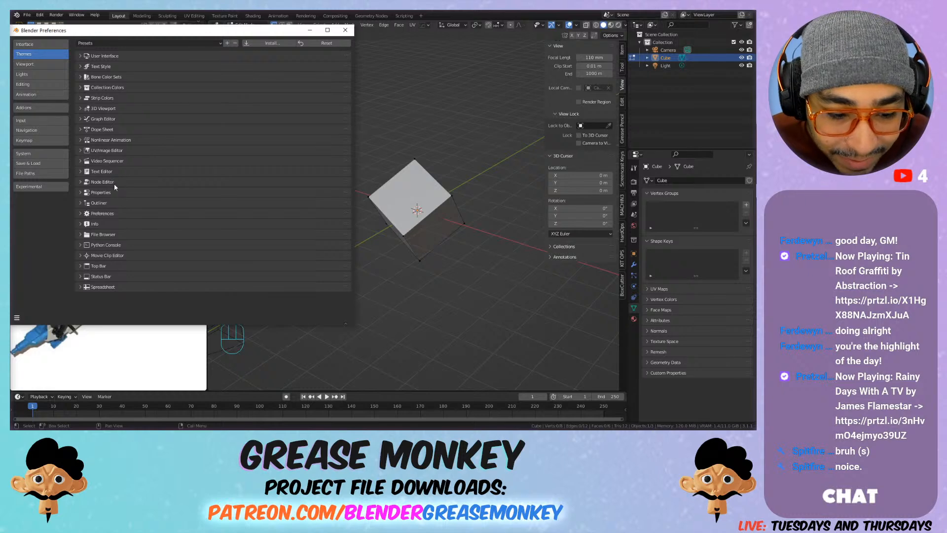
Step: Set the Vertex Size in the 3D Viewport theme to 6 px
left_click(115, 58)
left_click(119, 56)
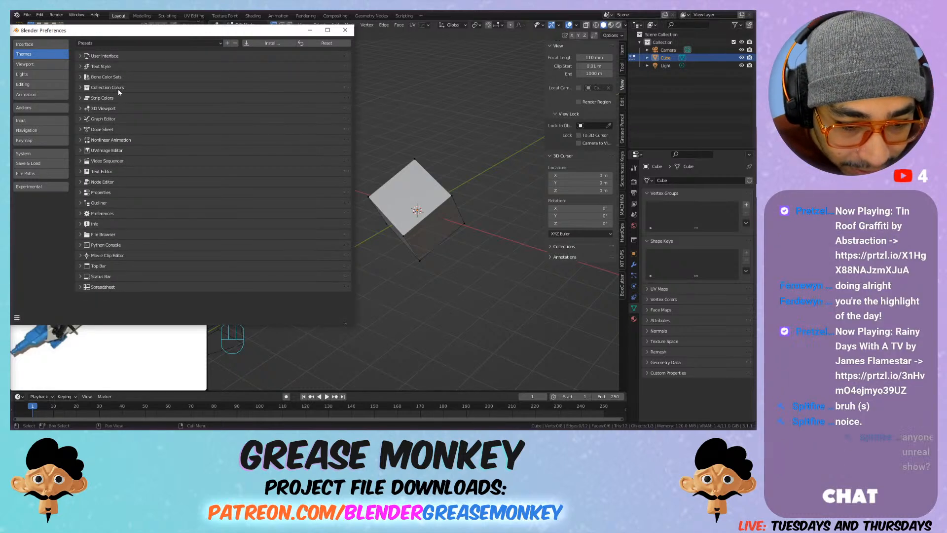
left_click(117, 110)
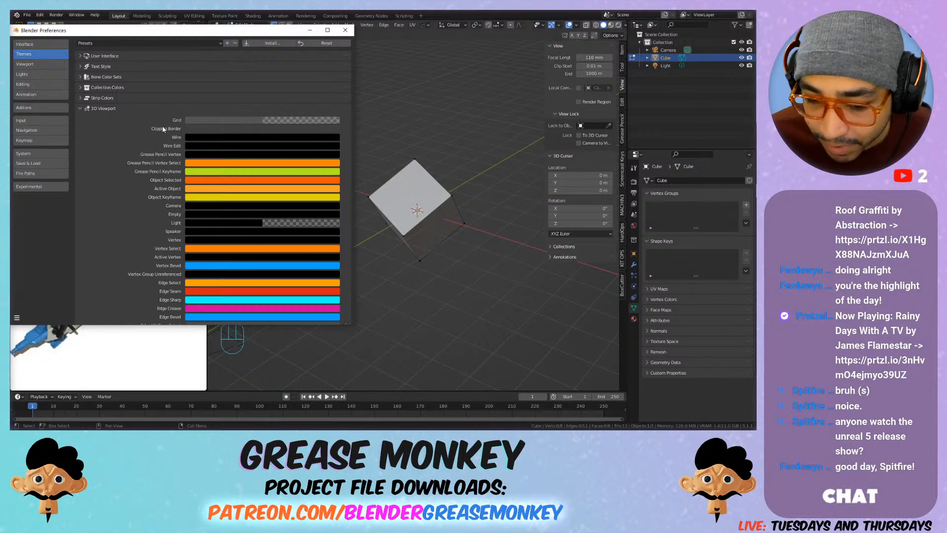
scroll(158, 129, "down", 10)
scroll(155, 129, "down", 11)
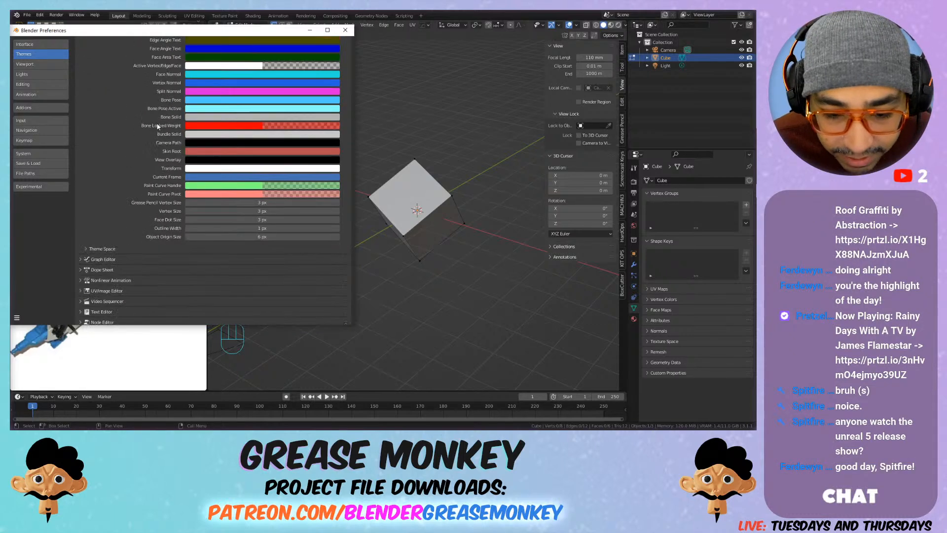
left_click_drag(262, 211, 385, 212)
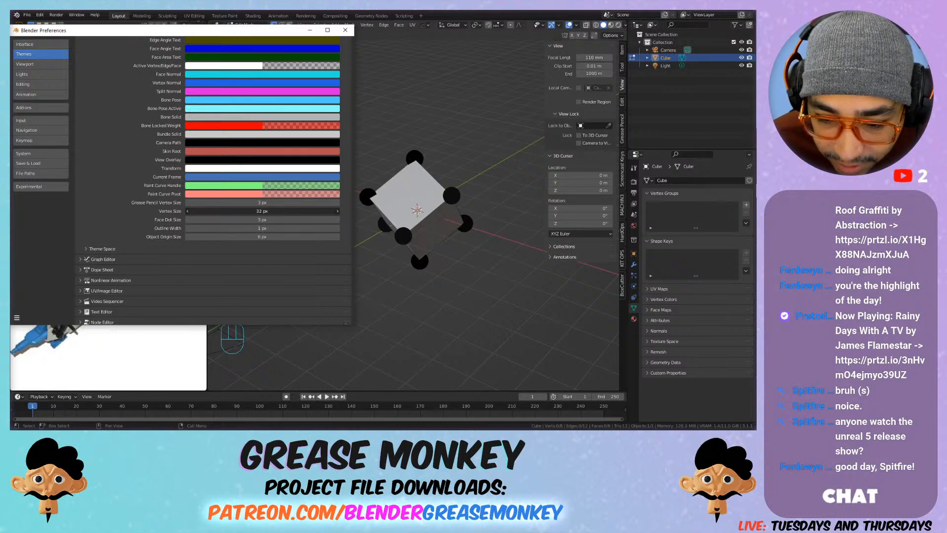
left_click_drag(385, 211, 274, 212)
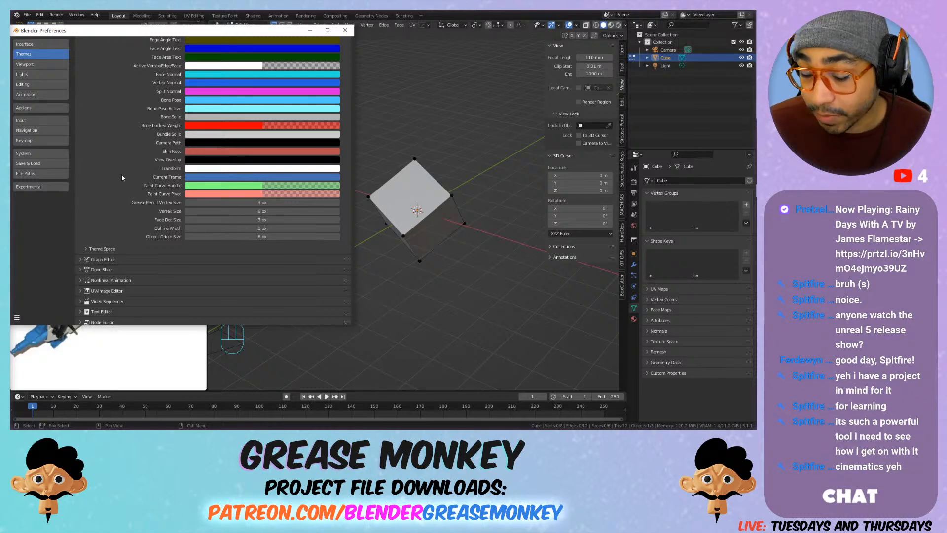
Step: Look through the 3D Viewport theme entries, from the vertex and wire colours down to the size values
scroll(107, 185, "up", 1)
scroll(107, 185, "up", 15)
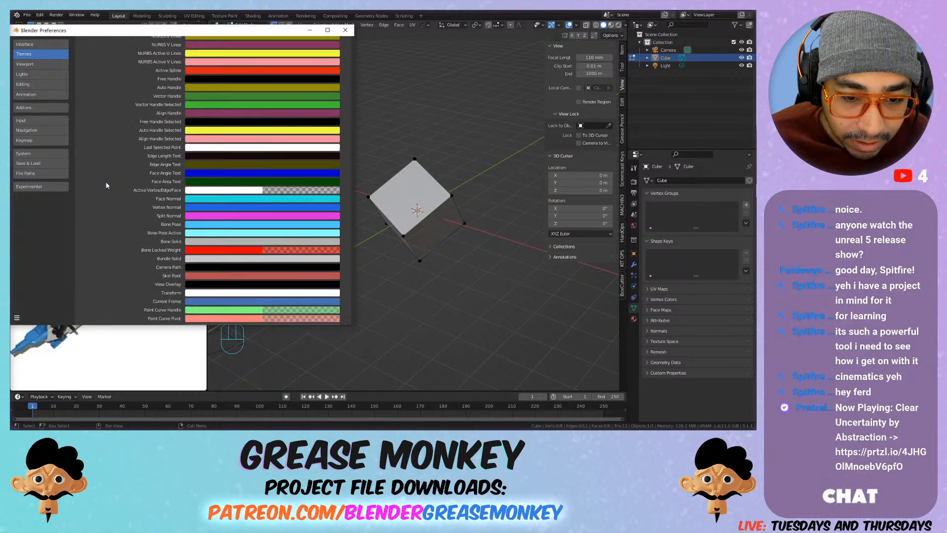
scroll(107, 185, "up", 3)
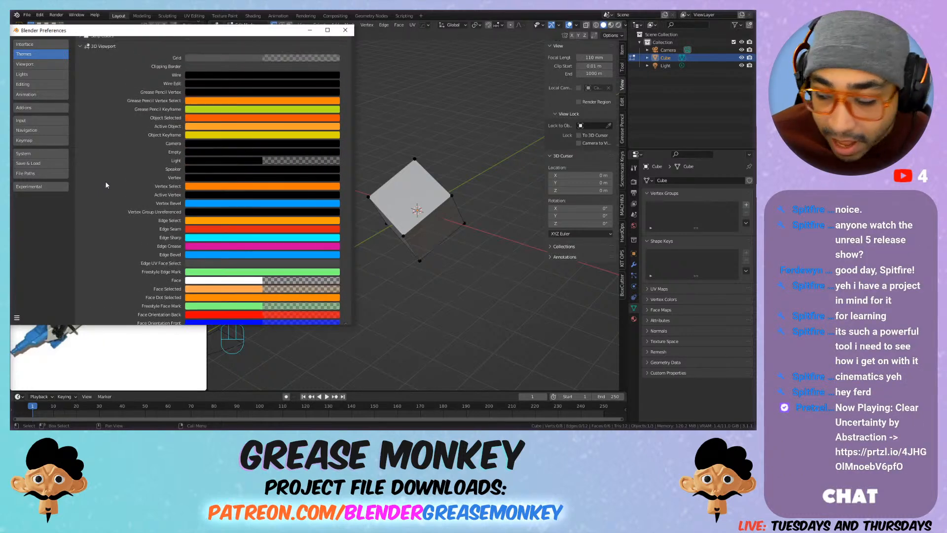
scroll(107, 184, "up", 2)
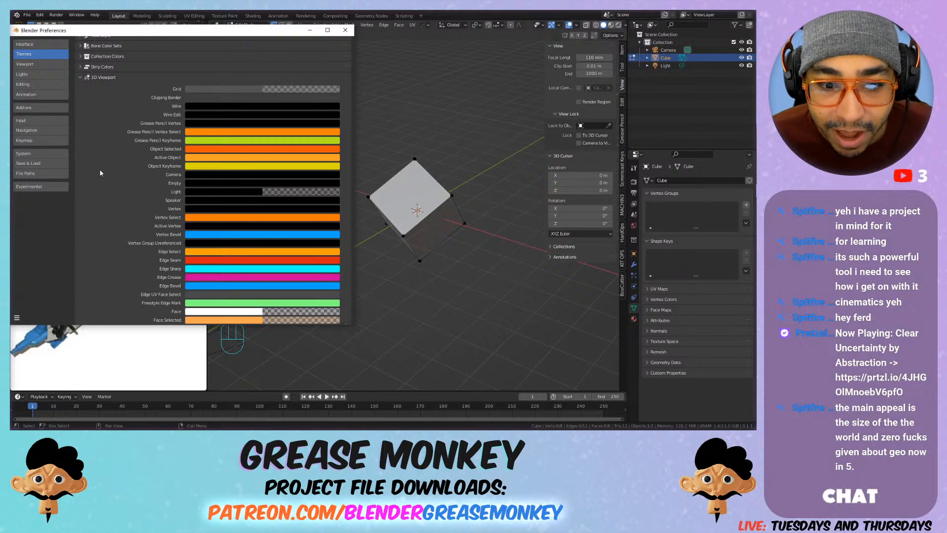
scroll(121, 141, "down", 5)
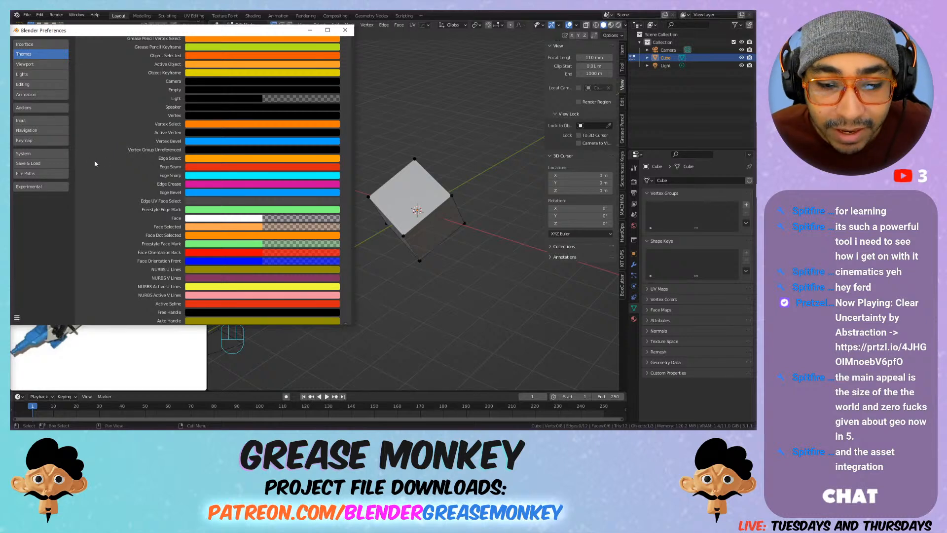
scroll(95, 164, "down", 3)
scroll(95, 164, "down", 3)
scroll(95, 164, "down", 4)
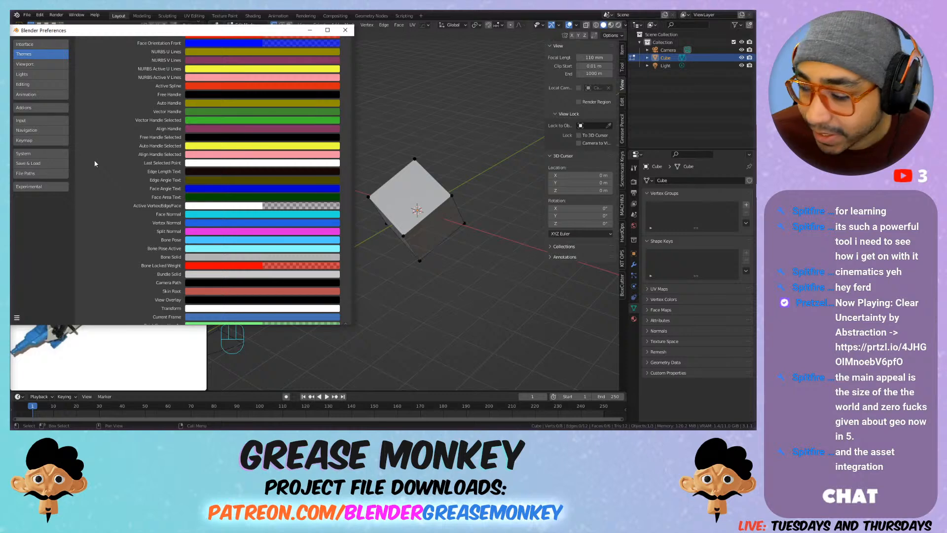
scroll(95, 164, "down", 5)
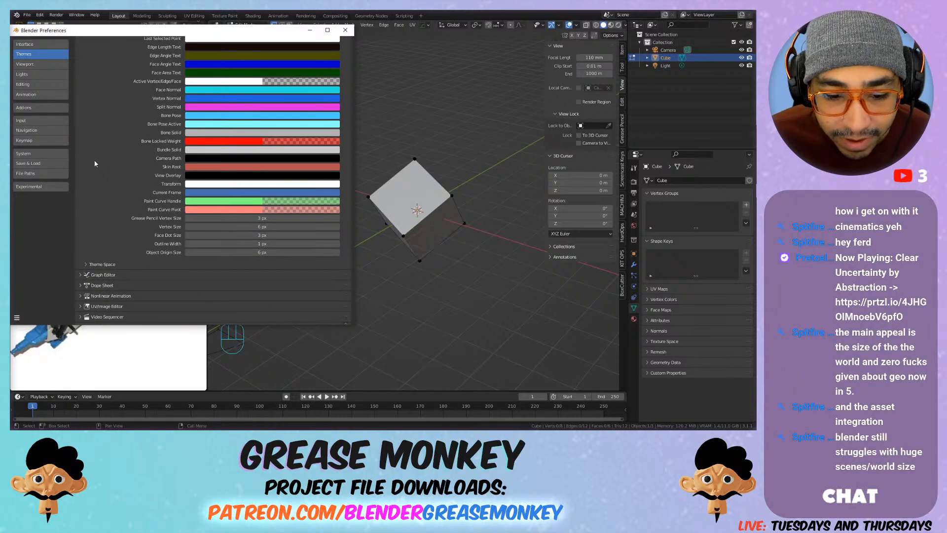
Step: Change the Vertex colour in the 3D Viewport theme to a saturated green at full brightness
scroll(94, 164, "up", 10)
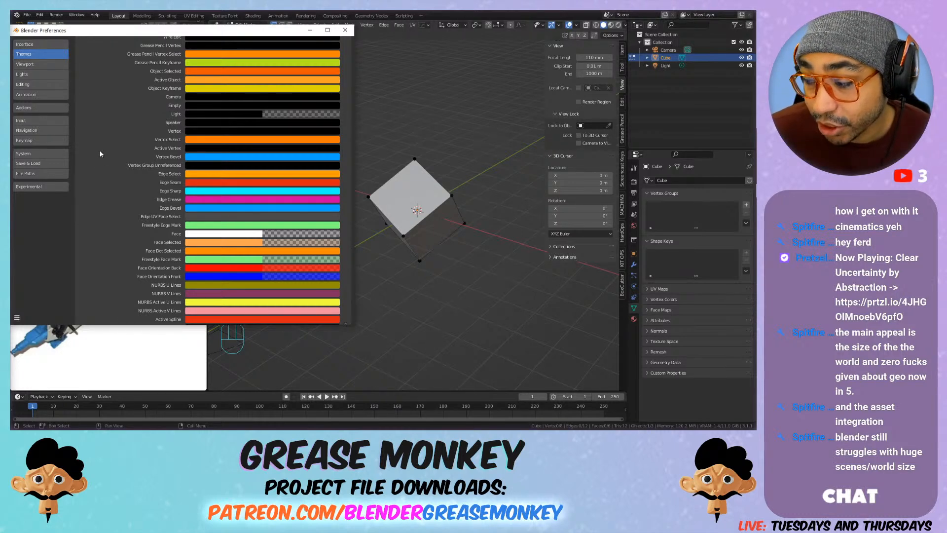
scroll(101, 153, "up", 5)
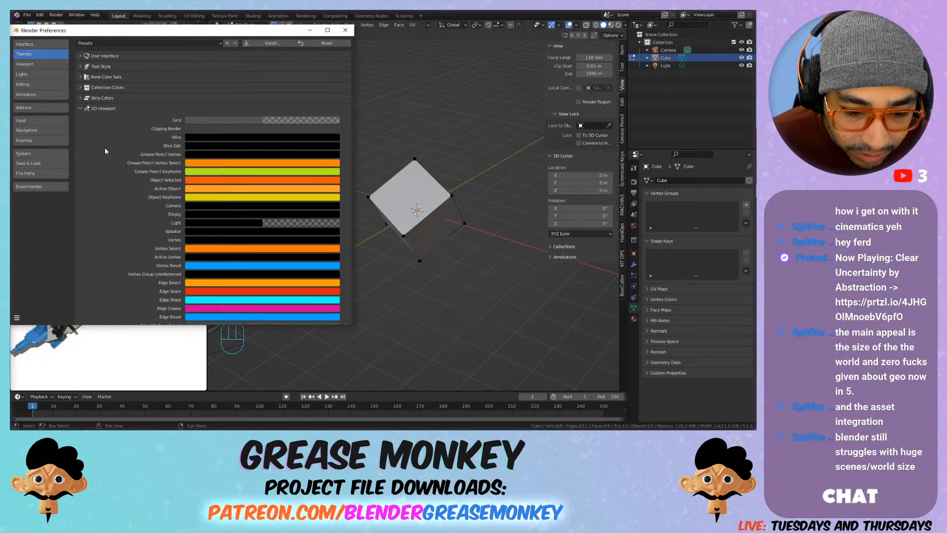
left_click(204, 240)
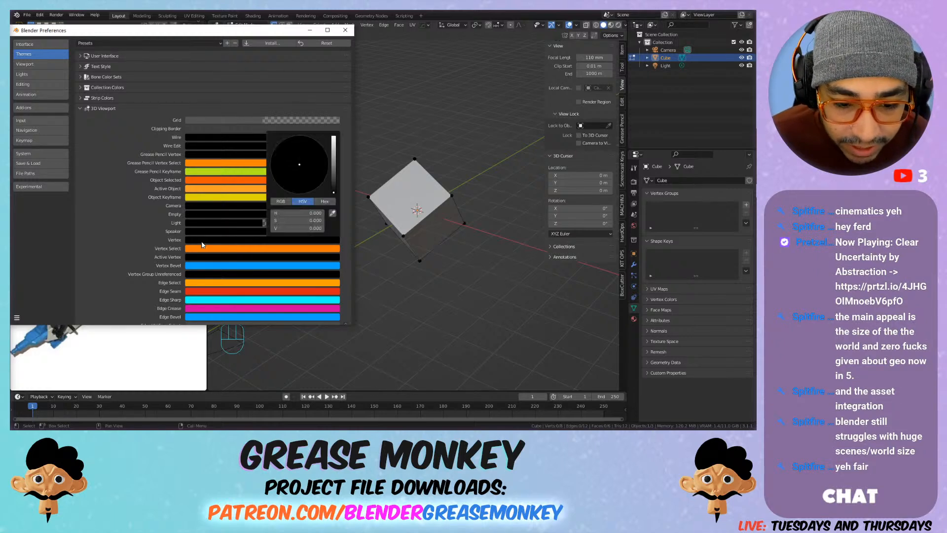
left_click_drag(334, 192, 333, 156)
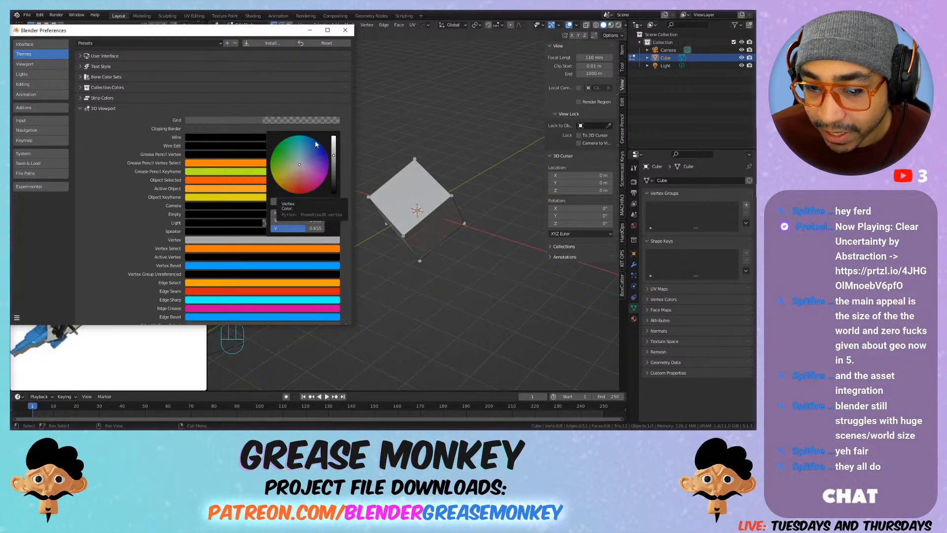
left_click(334, 152)
left_click(333, 148)
left_click(273, 153)
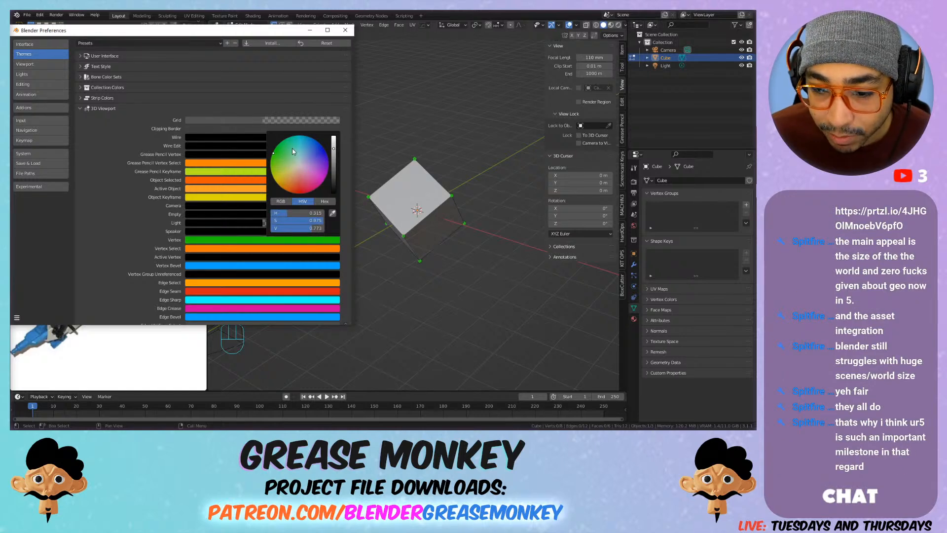
left_click_drag(334, 147, 333, 136)
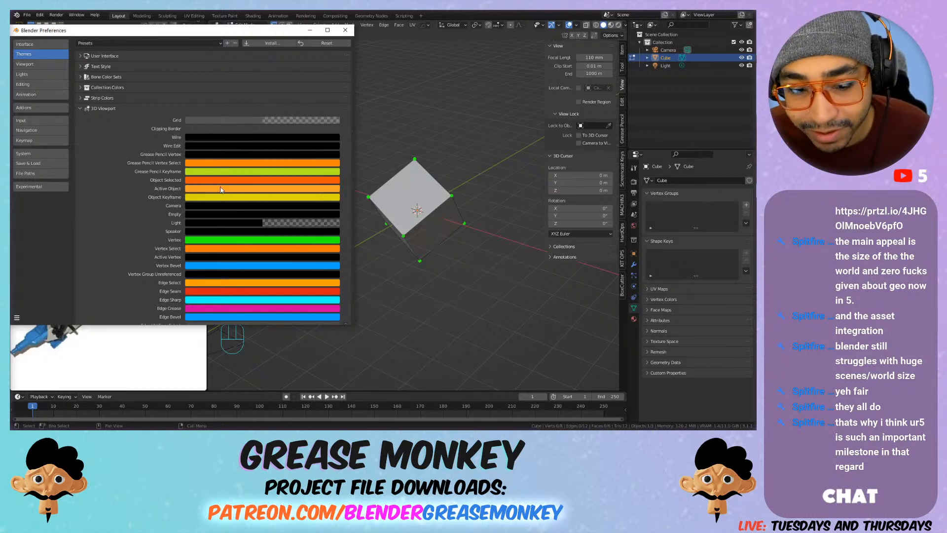
Step: Try a different Vertex Size value in the 3D Viewport theme
scroll(113, 239, "down", 8)
scroll(183, 207, "down", 10)
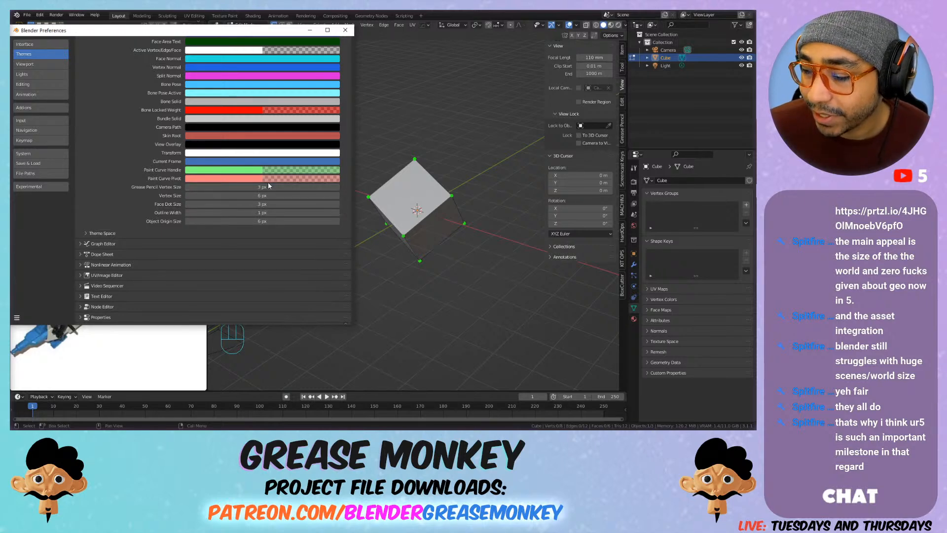
left_click_drag(230, 196, 217, 195)
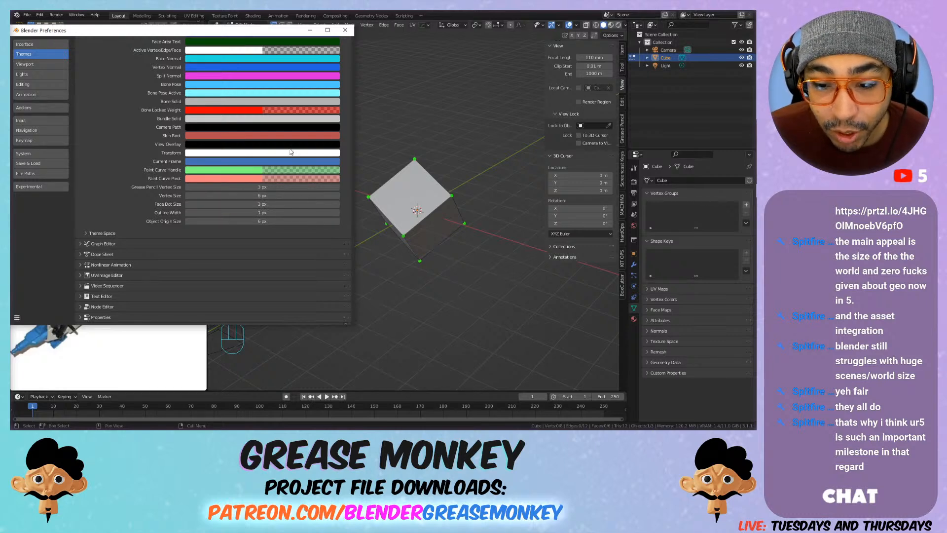
Step: Try a bright cyan for the Wire colour in the 3D Viewport theme and return it to black
scroll(296, 147, "up", 10)
scroll(284, 147, "up", 12)
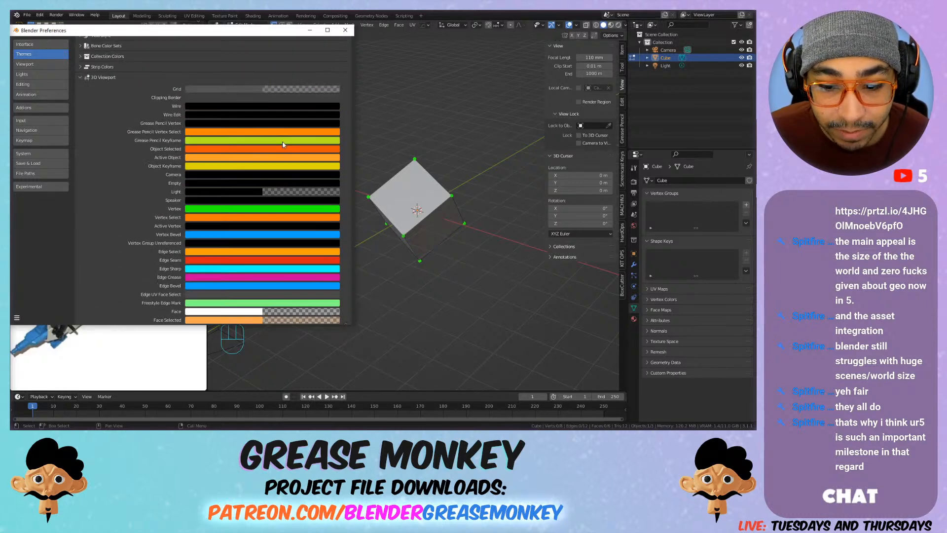
left_click(256, 137)
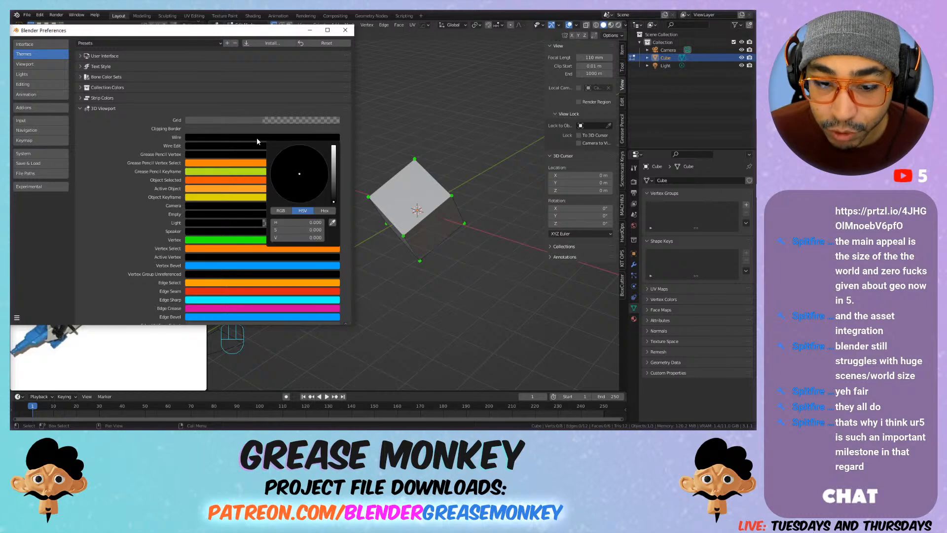
mouse_move(334, 166)
left_mouse_down()
mouse_move(334, 146)
mouse_move(298, 153)
left_mouse_up()
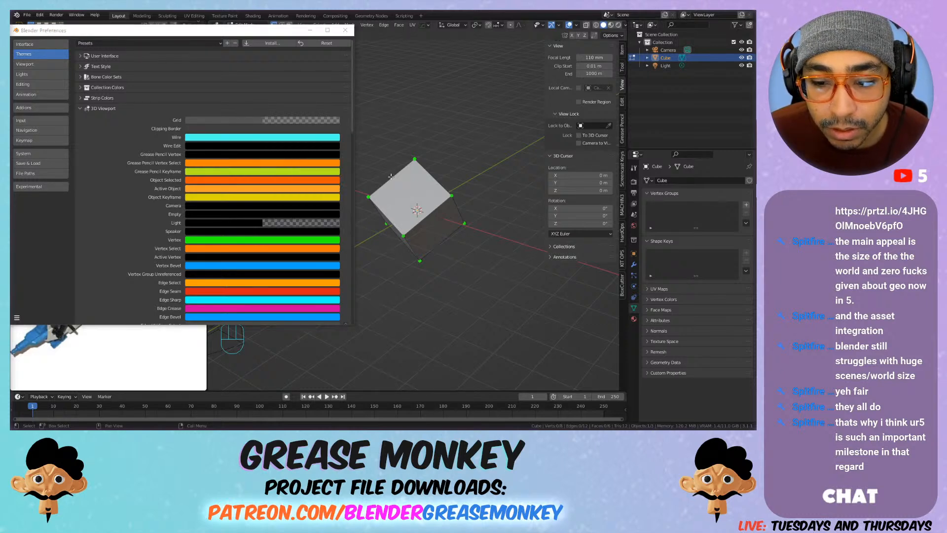
key("ctrl+z")
key("ctrl+shift+z")
left_click(303, 137)
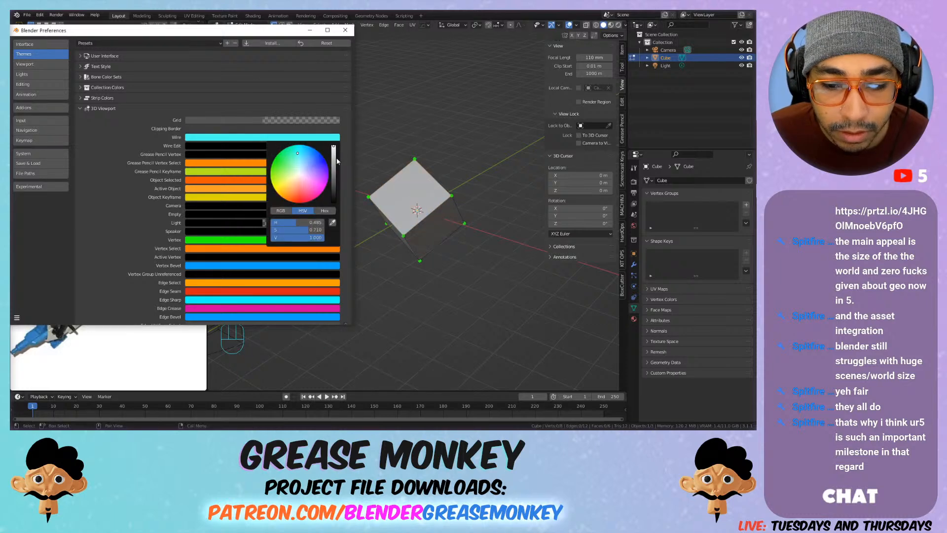
left_click_drag(338, 162, 334, 202)
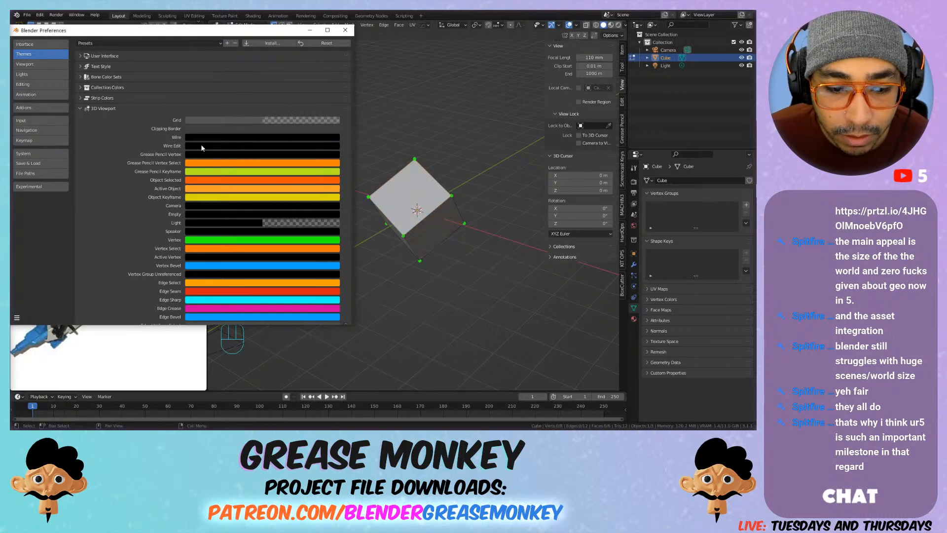
Step: Set the Wire Edit colour in the 3D Viewport theme to a bright light cyan
left_click(294, 146)
mouse_move(334, 170)
left_mouse_down()
mouse_move(334, 155)
mouse_move(282, 171)
mouse_move(302, 163)
left_mouse_up()
scroll(278, 135, "down", 1)
scroll(276, 137, "down", 10)
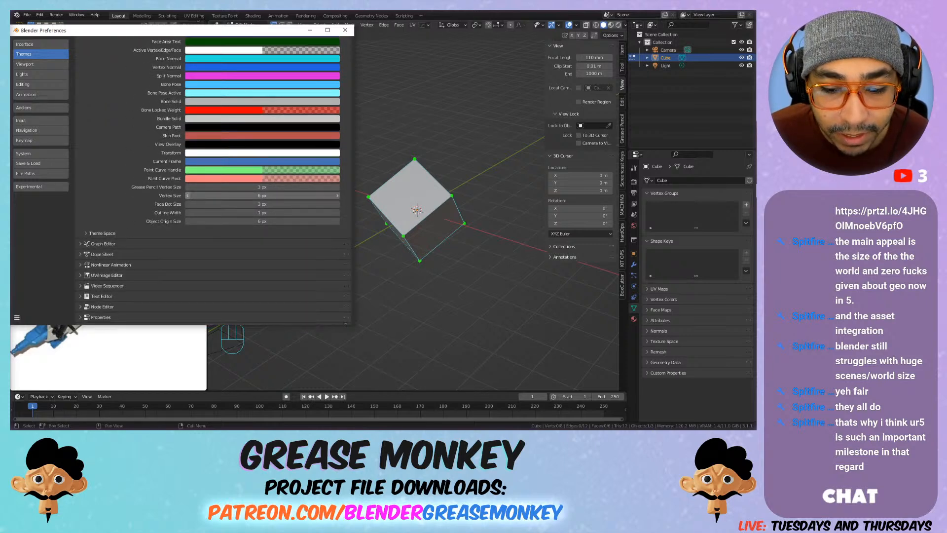
Step: Change the Vertex colour in the 3D Viewport theme to yellow and close the preferences
scroll(199, 137, "up", 12)
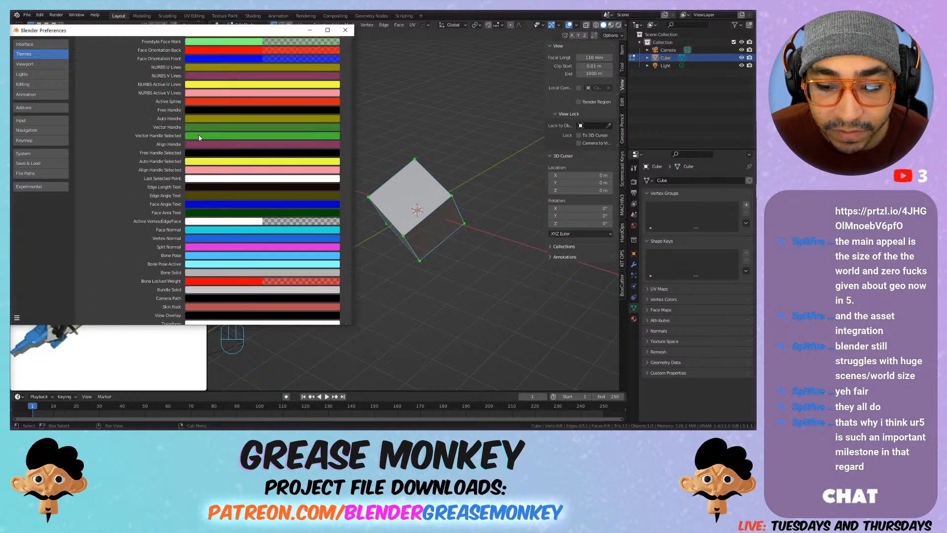
scroll(199, 138, "up", 7)
left_click(201, 196)
left_click_drag(276, 119, 279, 133)
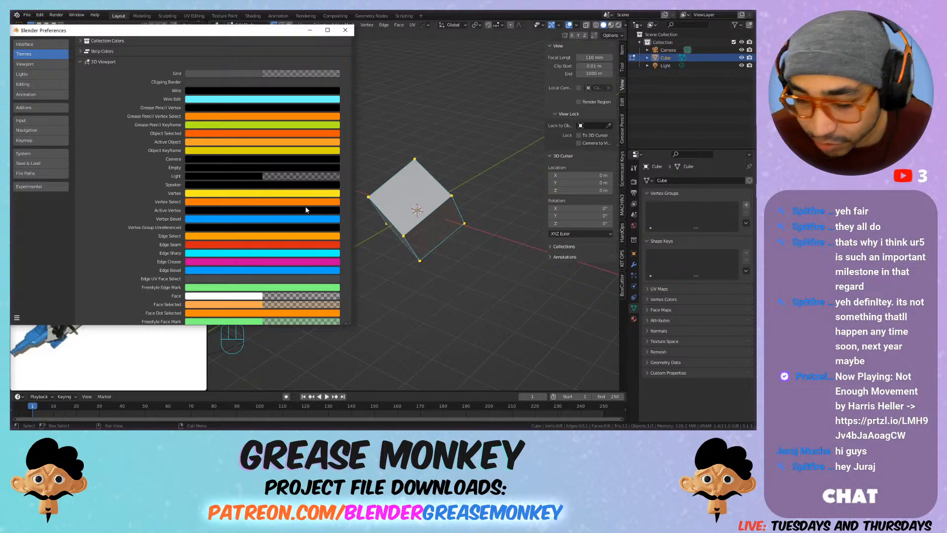
scroll(276, 148, "down", 1)
scroll(266, 93, "up", 1)
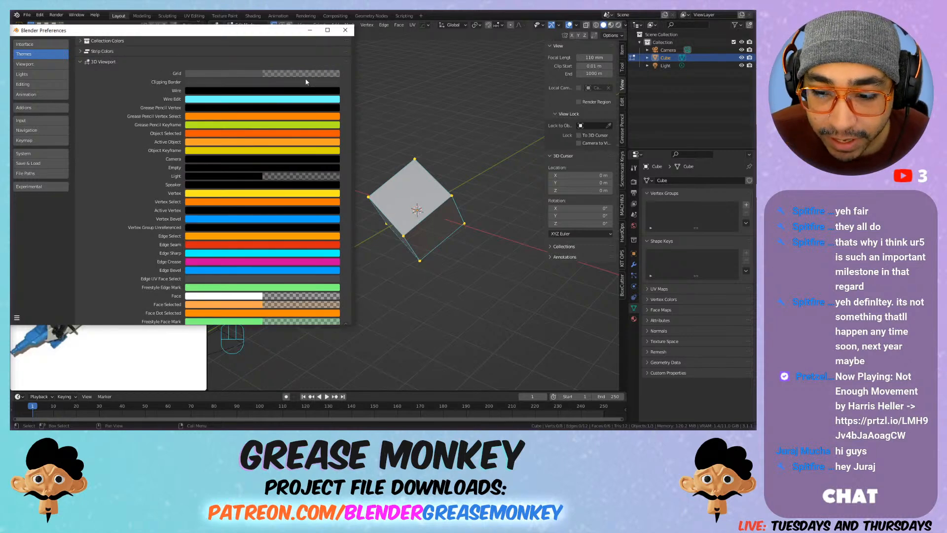
left_click(345, 31)
Step: Examine the cube's themed vertices and edges from several angles, picking faces in face select mode and returning to vertex select mode
scroll(311, 82, "up", 5)
middle_click_drag(424, 119, 449, 160)
key("3")
left_click(448, 155)
left_click(455, 160)
left_click(492, 174)
middle_click_drag(402, 207, 493, 170, "shift")
left_click(330, 173)
left_click(467, 143, "shift")
left_click(433, 250)
middle_click_drag(433, 250, 470, 212)
key("1")
scroll(338, 107, "down", 3)
middle_click_drag(338, 107, 341, 223, "shift")
left_click(341, 222)
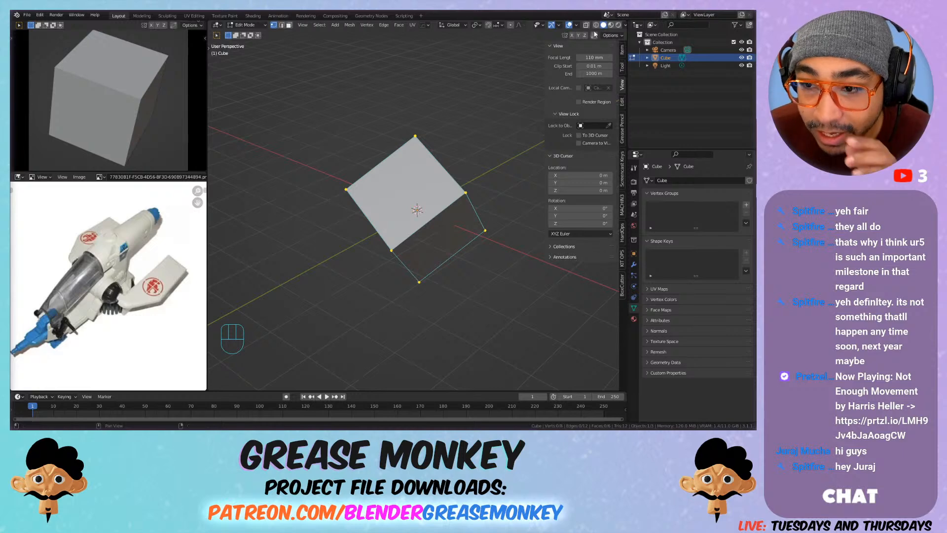
Step: Hide the floor grid and axis lines and show scene statistics in the main viewport's overlays
left_click(576, 25)
left_click(553, 64)
left_click(610, 62)
left_click(602, 63)
left_click(543, 89)
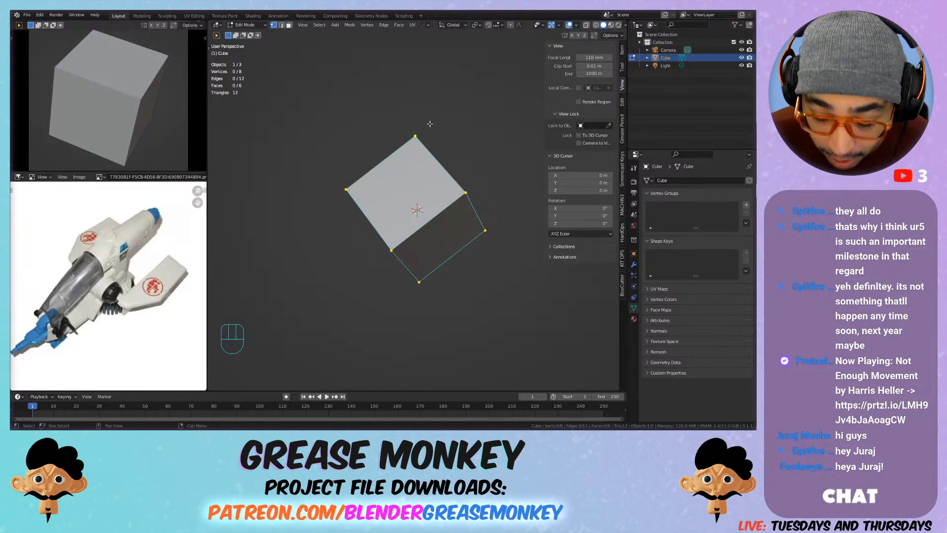
Step: Hide the main viewport's sidebar and switch the small camera viewport to Rendered shading
key("n")
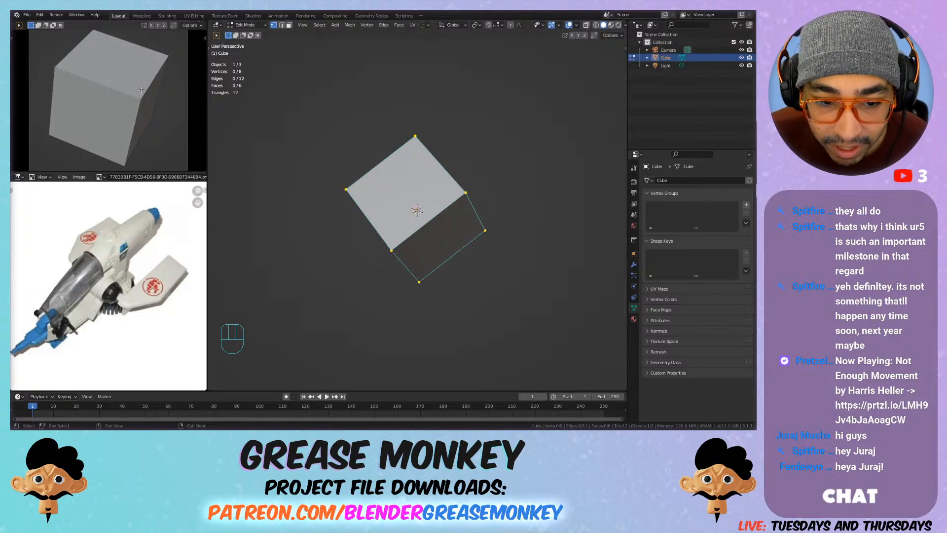
key("z")
left_click(161, 115)
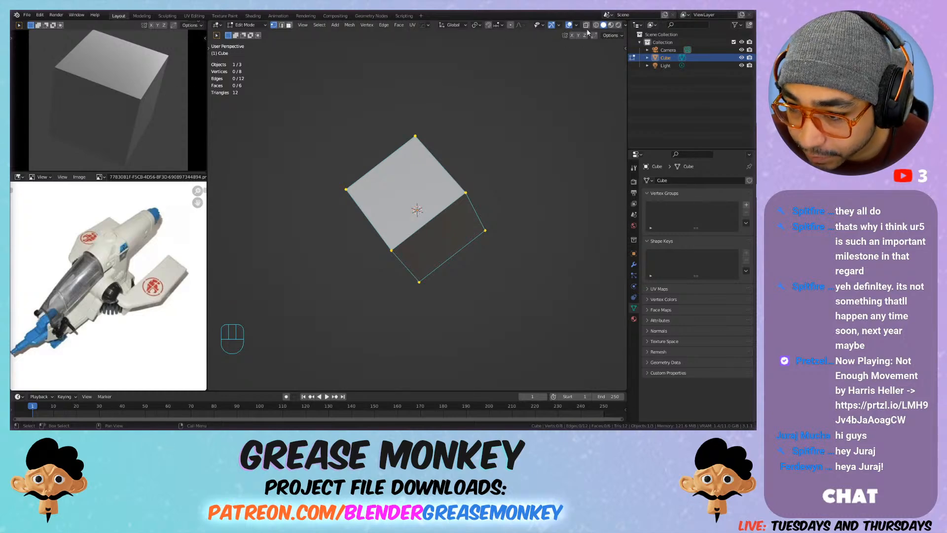
Step: Enable Cavity in the main viewport's shading options and return the cube to Object Mode
left_click(625, 26)
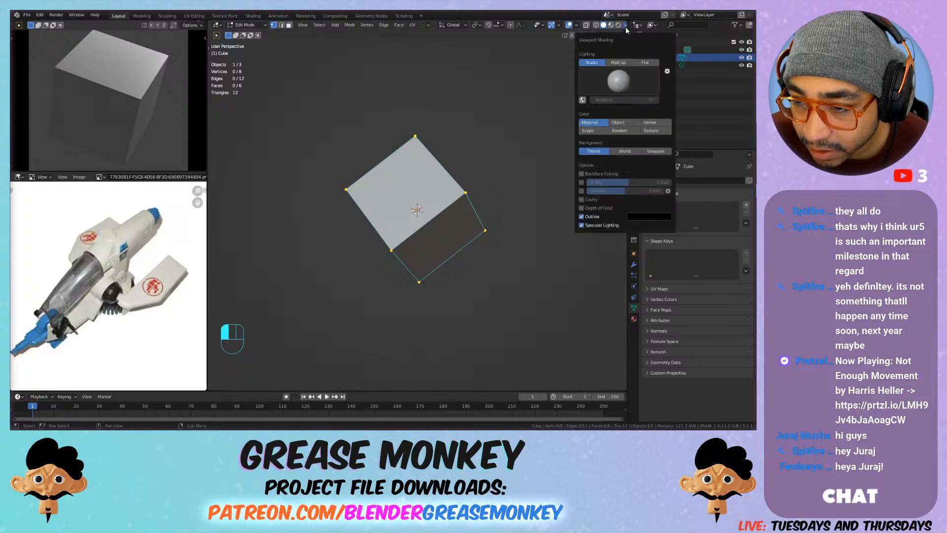
left_click(588, 201)
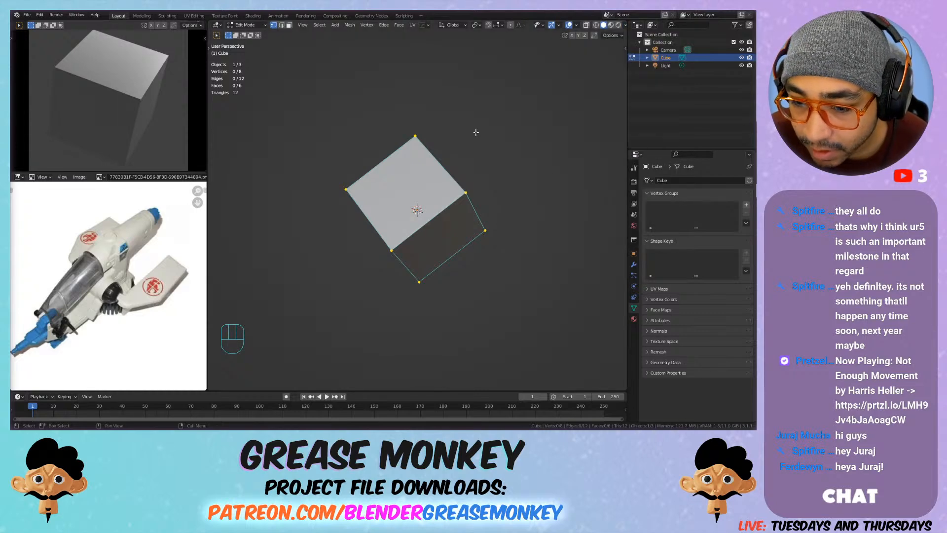
key("Tab")
scroll(436, 210, "up", 4)
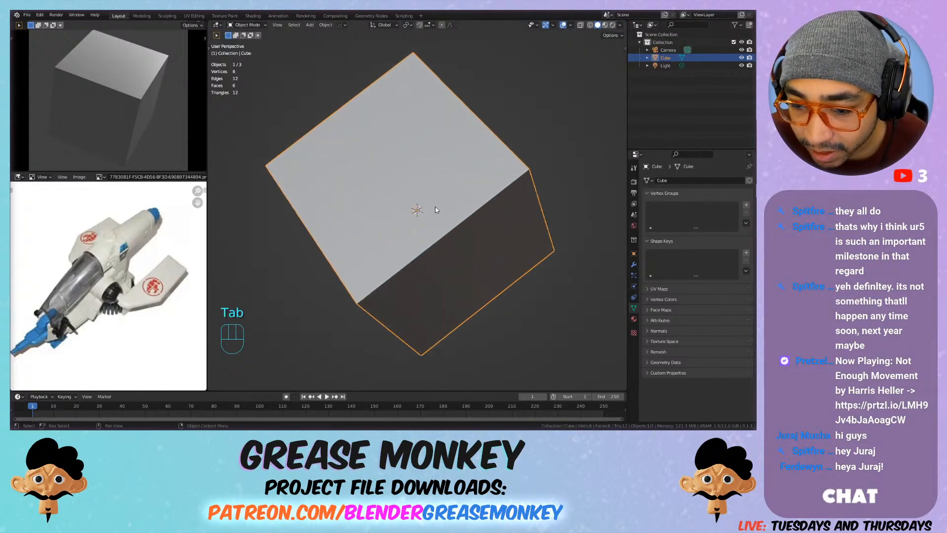
Step: Set the screen-space cavity Ridge to 2.000 in the main viewport's shading options
left_click(624, 27)
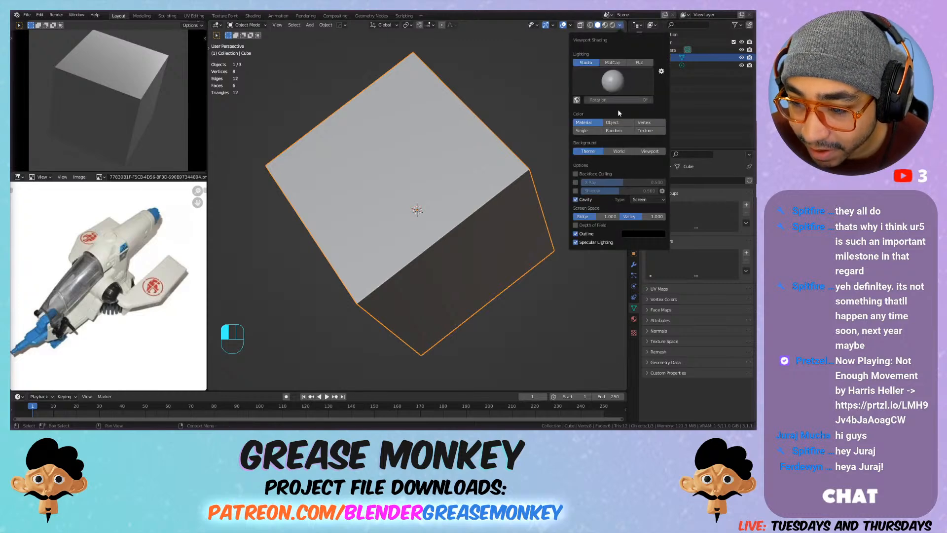
left_click_drag(614, 217, 661, 216)
left_click(563, 165)
mouse_move(535, 188)
middle_mouse_down()
mouse_move(527, 191)
mouse_move(561, 138)
mouse_move(587, 144)
mouse_move(499, 152)
middle_mouse_up()
Step: Delete the cube and add a Monkey mesh in its place
left_click(463, 142)
key("x")
left_click(461, 138)
key("shift+a")
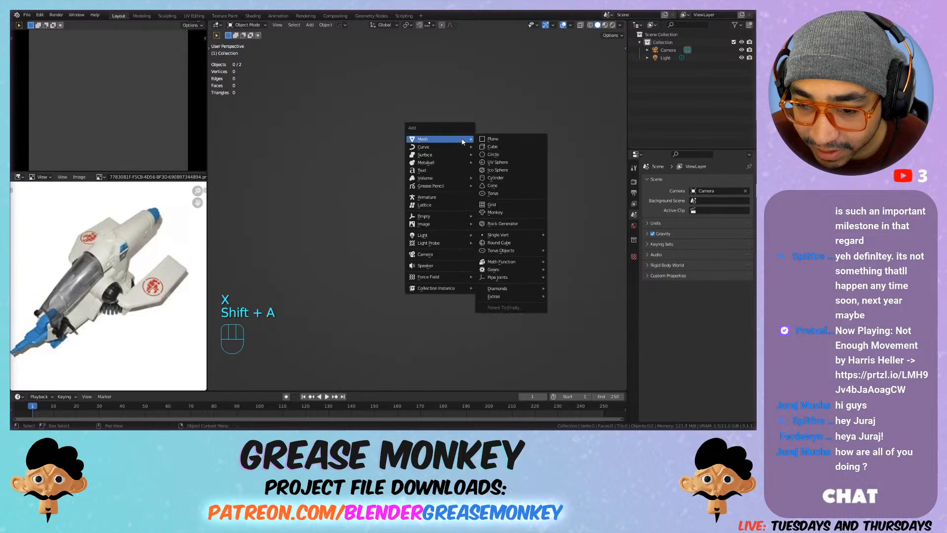
left_click(498, 212)
mouse_move(488, 166)
middle_mouse_down()
mouse_move(462, 169)
mouse_move(436, 222)
mouse_move(546, 168)
middle_mouse_up()
Step: Try Shade Smooth on the monkey and undo it
right_click(398, 157)
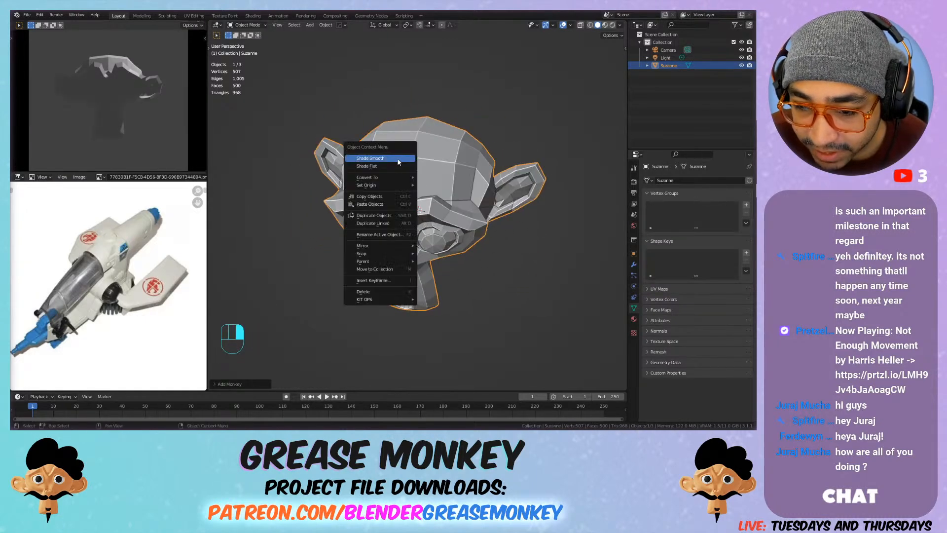
left_click(398, 158)
middle_click_drag(436, 165, 498, 110)
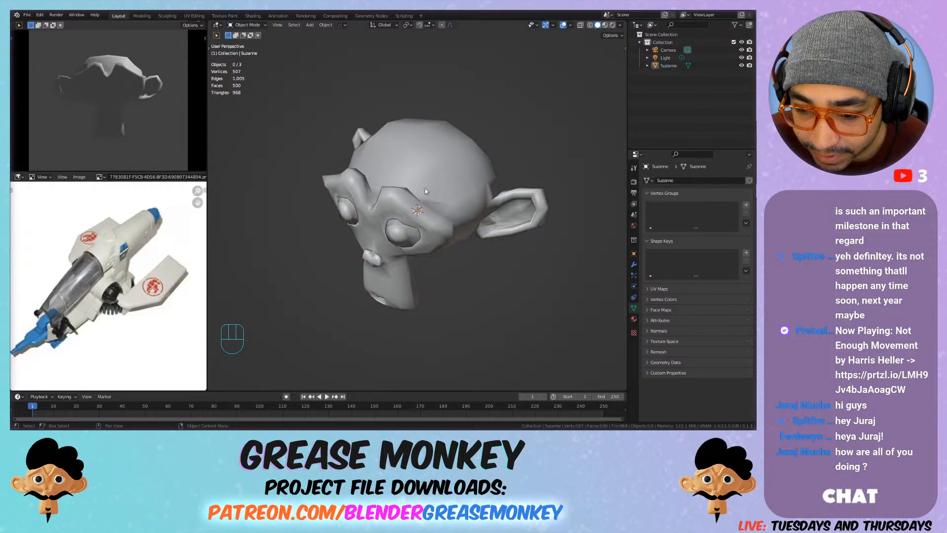
scroll(431, 169, "up", 3)
key("ctrl+z")
key("ctrl+z")
Step: Try the World and Both cavity types on the monkey, returning the cavity type to Screen
mouse_move(442, 128)
middle_mouse_down()
mouse_move(435, 160)
mouse_move(488, 158)
middle_mouse_up()
left_click(619, 28)
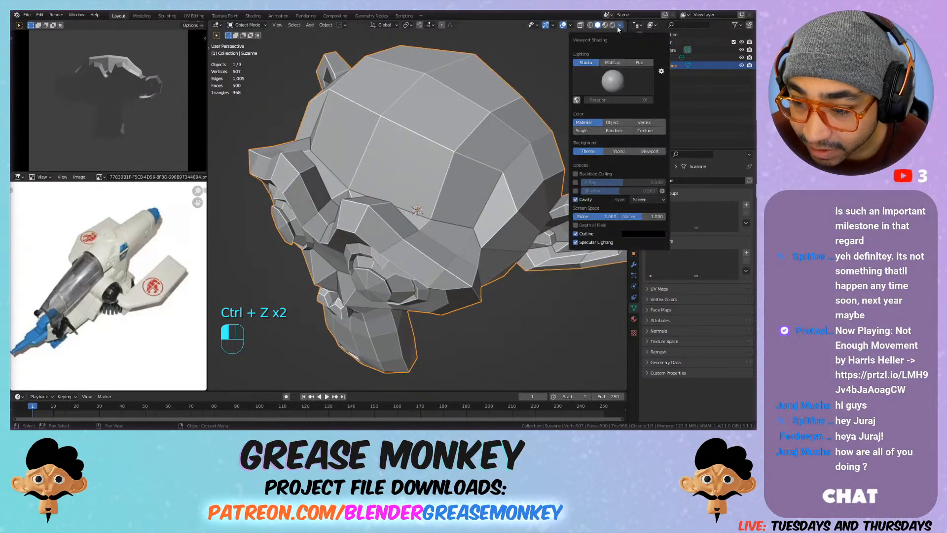
left_click(644, 199)
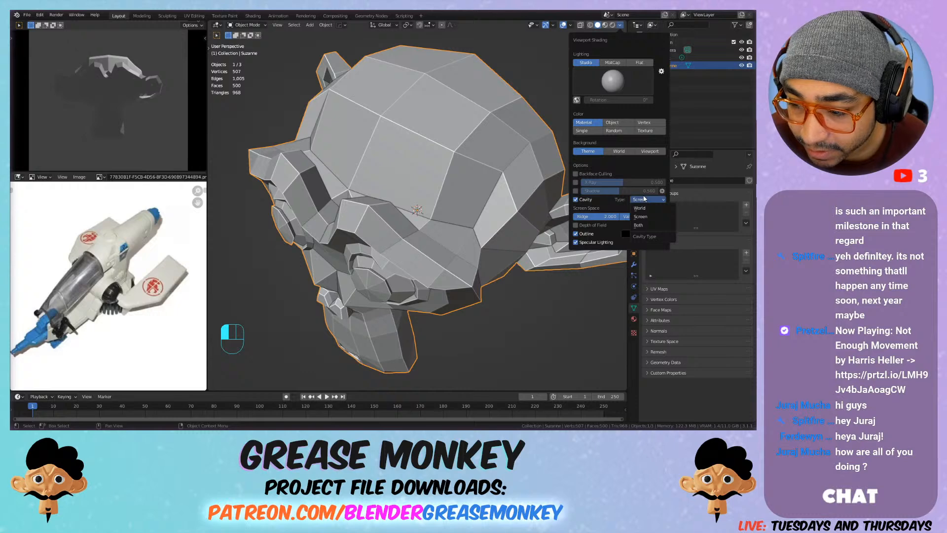
left_click(639, 201)
left_click(638, 200)
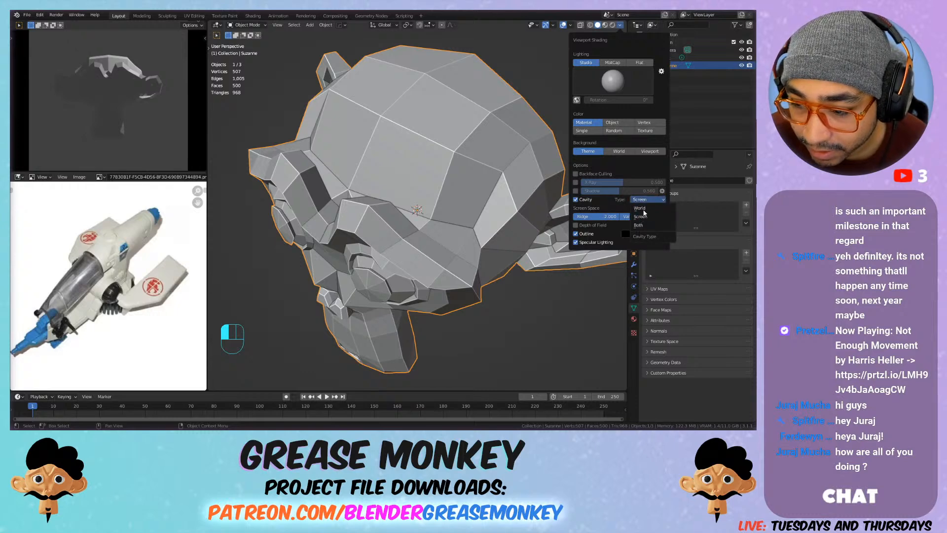
left_click(644, 207)
left_click(645, 203)
left_click(643, 224)
left_click(645, 200)
left_click(647, 223)
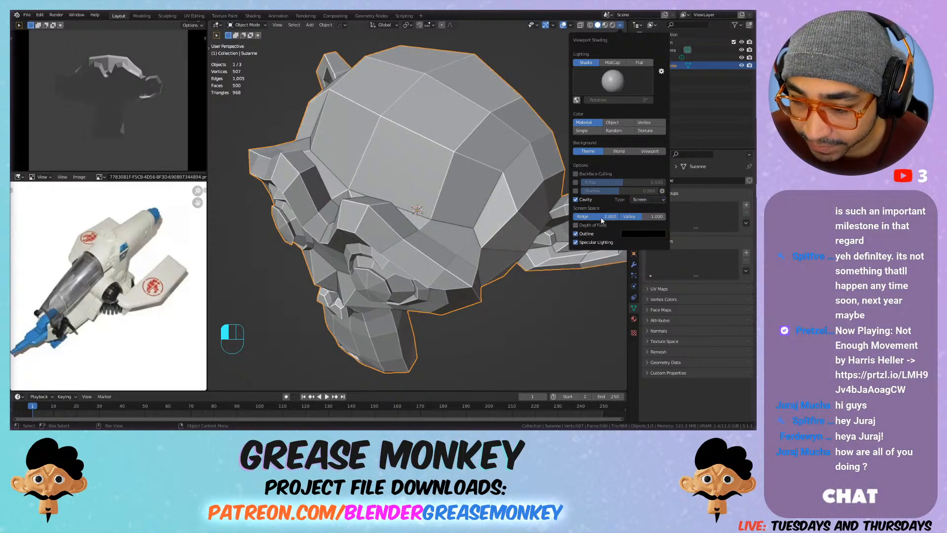
Step: Adjust the screen-space cavity Ridge strength in the main viewport's shading options
mouse_move(602, 218)
left_mouse_down()
mouse_move(639, 217)
mouse_move(632, 218)
left_mouse_up()
scroll(391, 219, "down", 2)
mouse_move(391, 219)
middle_mouse_down("shift")
mouse_move(462, 192)
mouse_move(392, 218)
middle_mouse_up("shift")
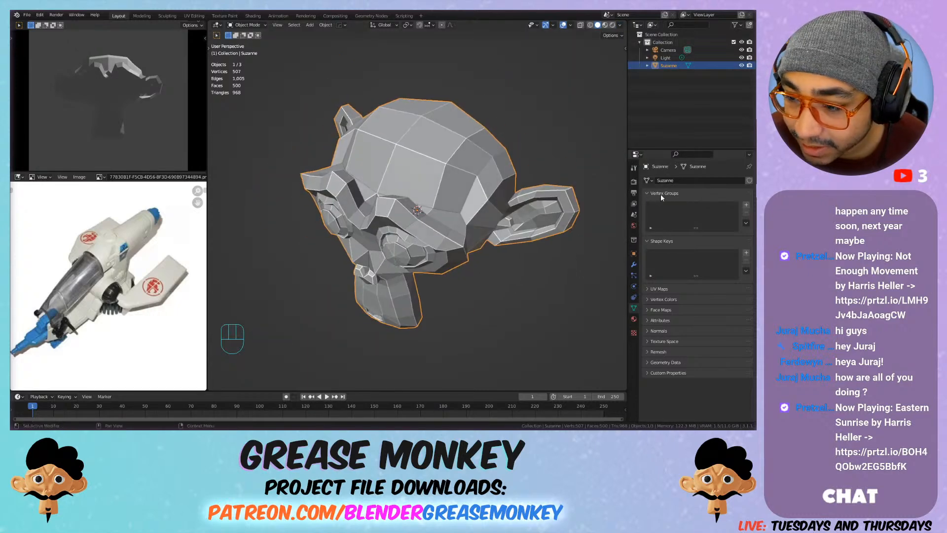
Step: Enable Ambient Occlusion in the Eevee render settings and set its distance to 5 m
left_click(634, 181)
left_click(652, 235)
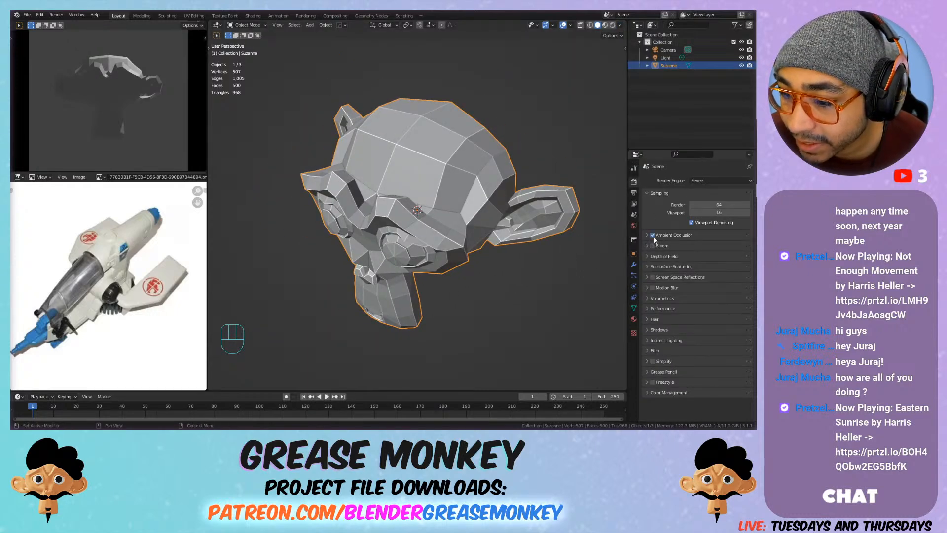
left_click(673, 235)
left_click_drag(714, 247, 735, 246)
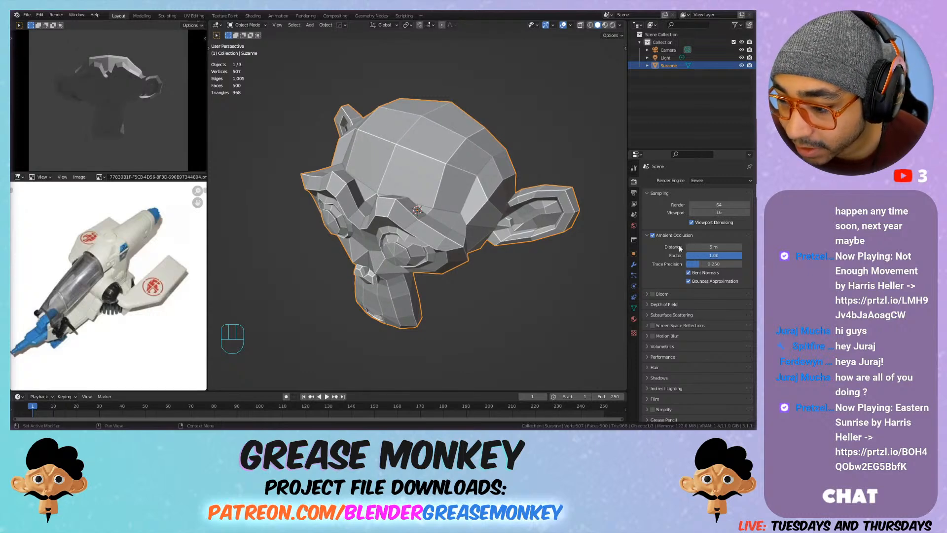
scroll(434, 237, "up", 5)
middle_click_drag(430, 237, 451, 228)
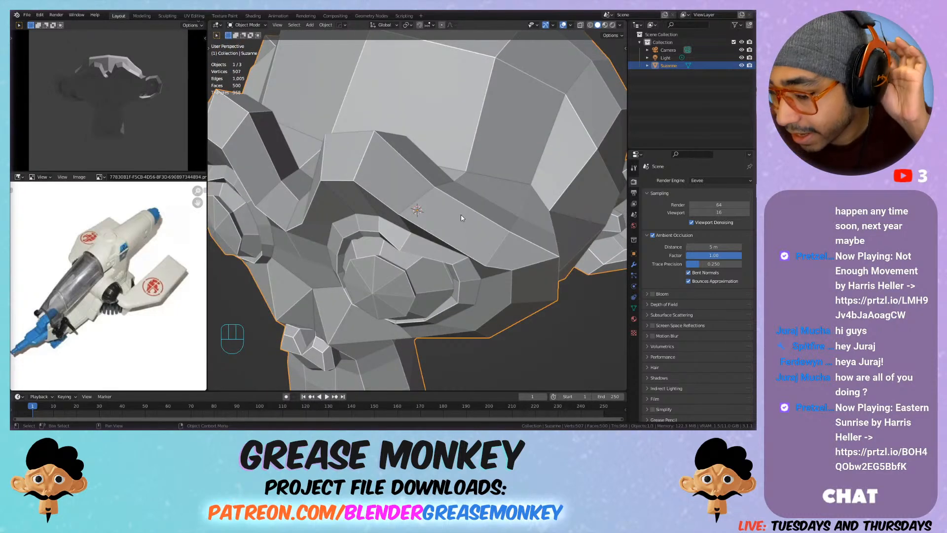
scroll(463, 216, "down", 6)
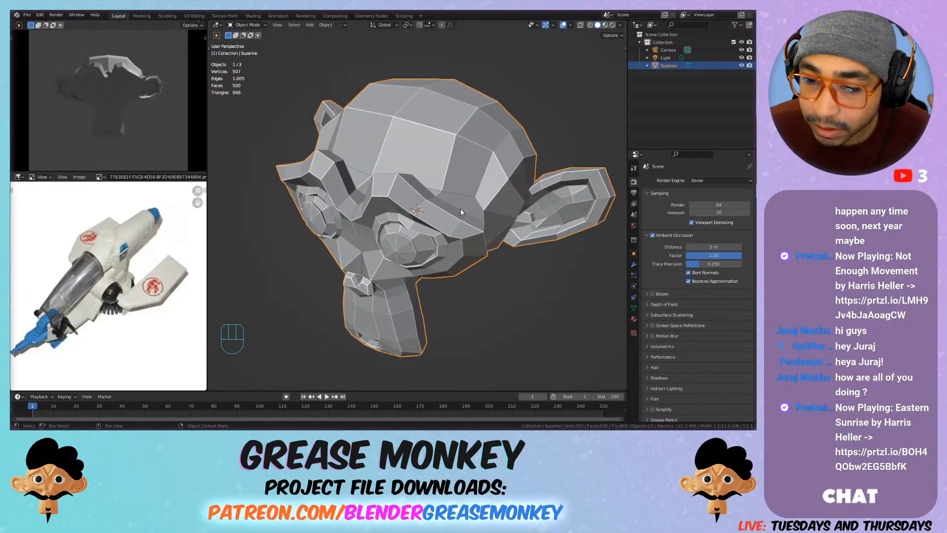
scroll(460, 208, "down", 3)
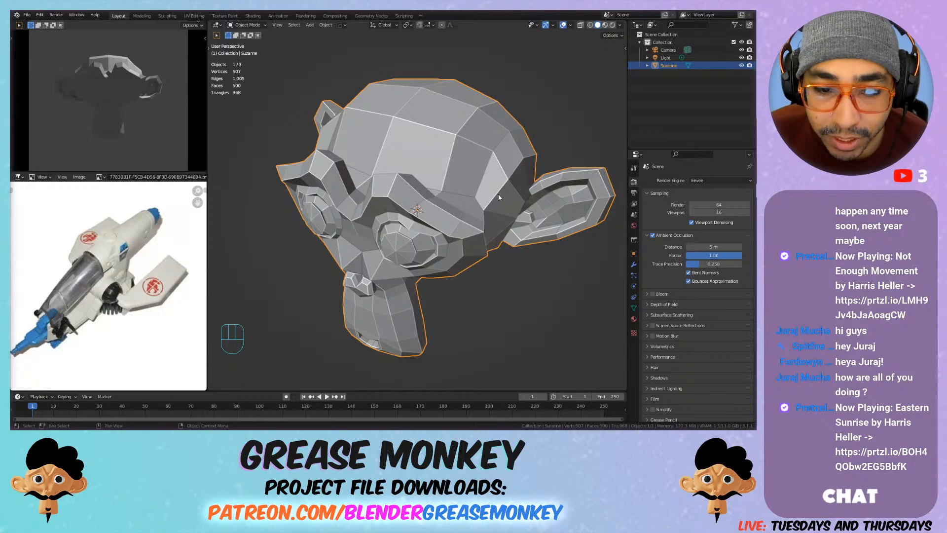
scroll(335, 287, "up", 4)
scroll(392, 225, "down", 3)
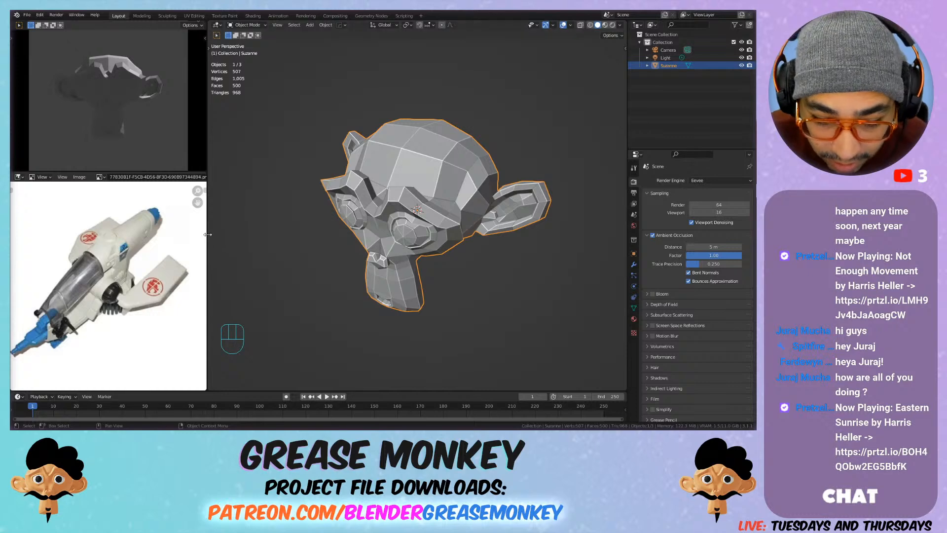
Step: Examine the white and blue spaceship reference image, looking at the cockpit, engine and wing details
scroll(118, 250, "down", 3)
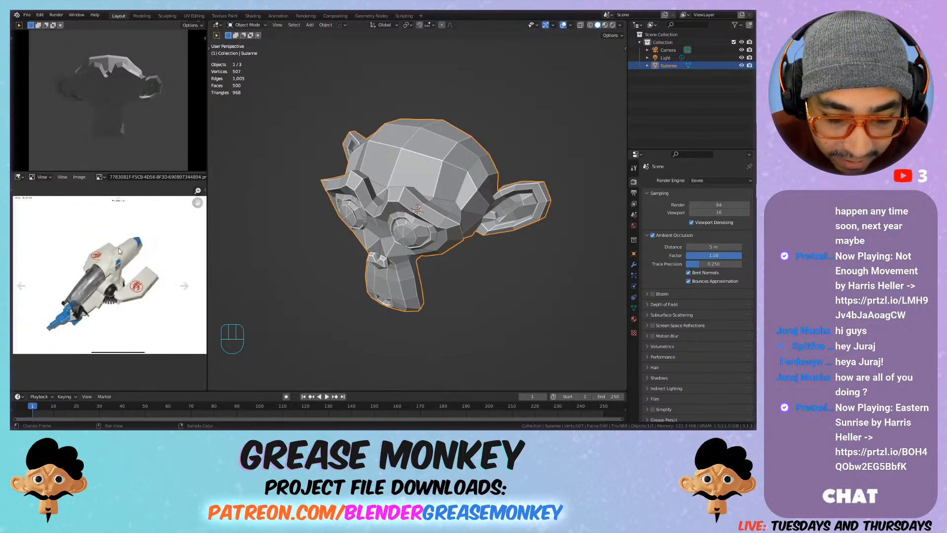
scroll(121, 250, "up", 2)
scroll(123, 254, "down", 1)
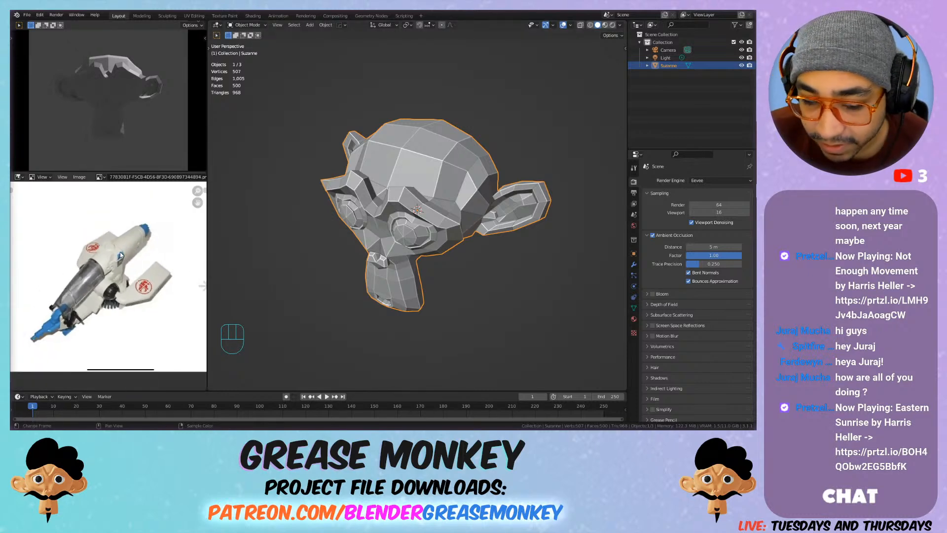
scroll(120, 254, "up", 1)
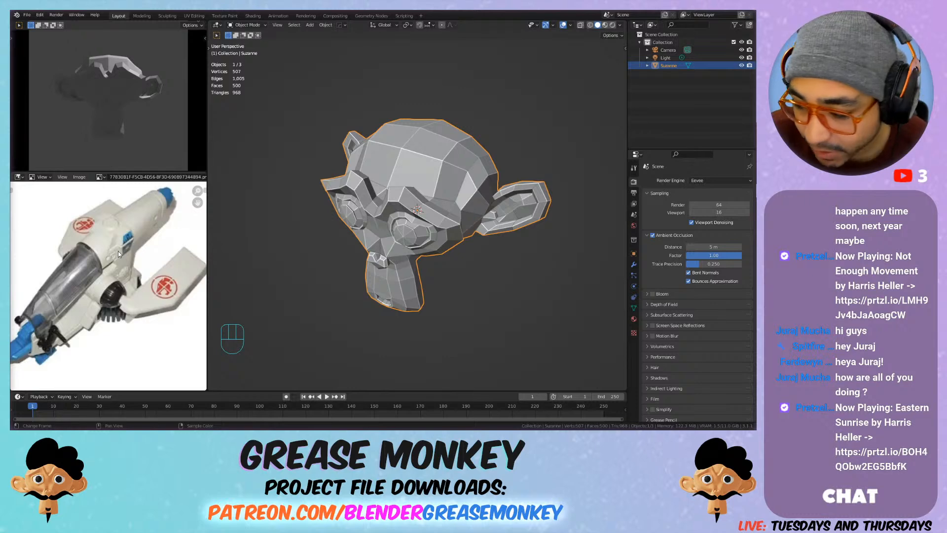
scroll(121, 254, "down", 1)
scroll(121, 253, "up", 1)
middle_click_drag(141, 253, 119, 267)
scroll(148, 250, "down", 1)
scroll(147, 251, "up", 1)
scroll(147, 251, "up", 1)
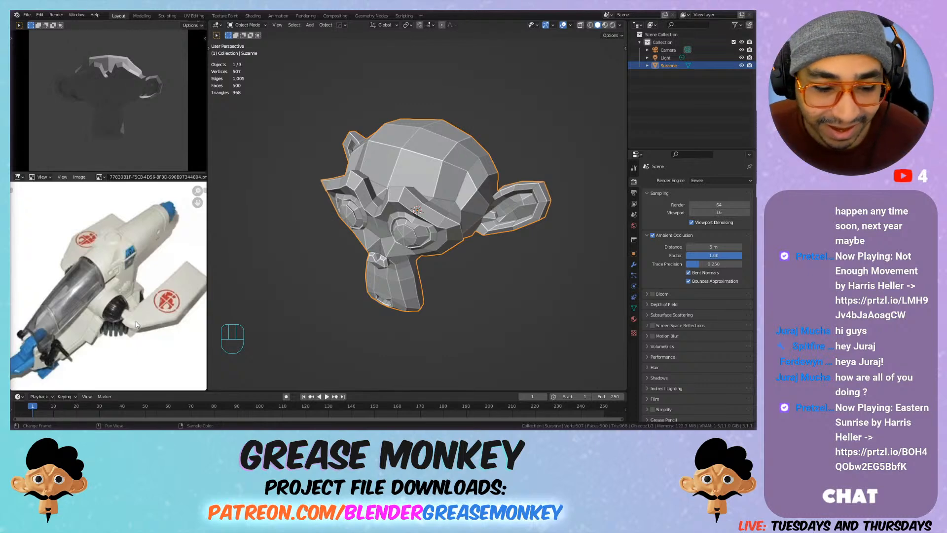
Step: Switch the reference view to the red vehicle image and examine its overall shape and the grey-green tank underneath
left_click(99, 177)
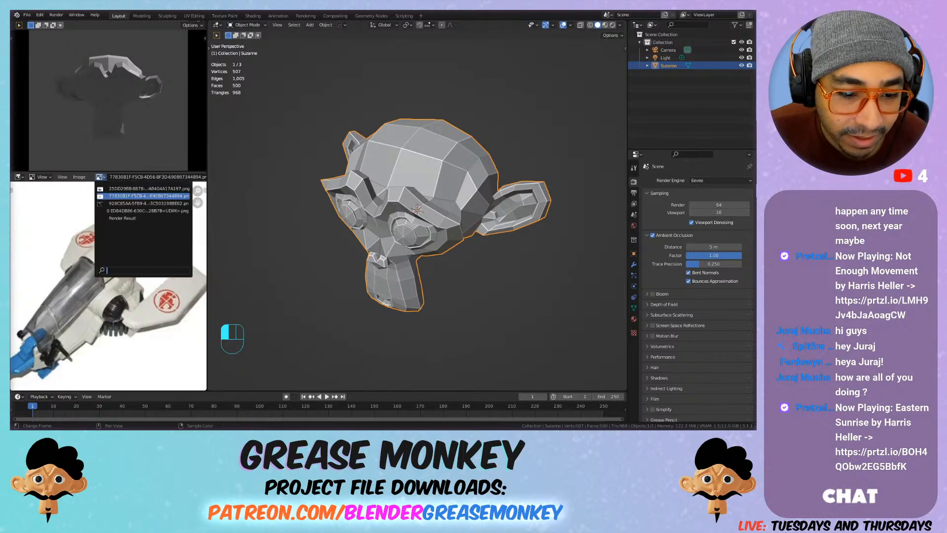
left_click(113, 188)
scroll(98, 266, "down", 2)
scroll(90, 284, "up", 2)
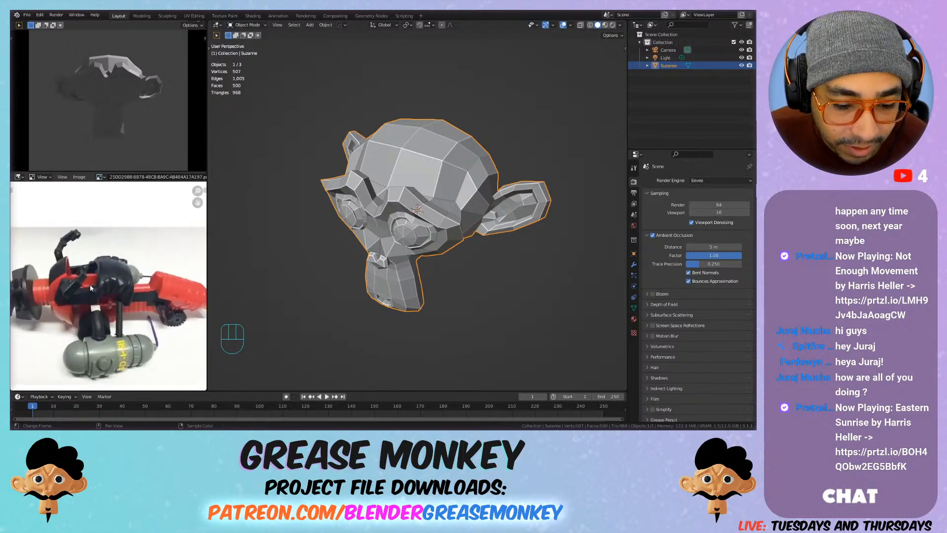
scroll(90, 285, "up", 2)
scroll(89, 285, "down", 2)
scroll(90, 284, "down", 2)
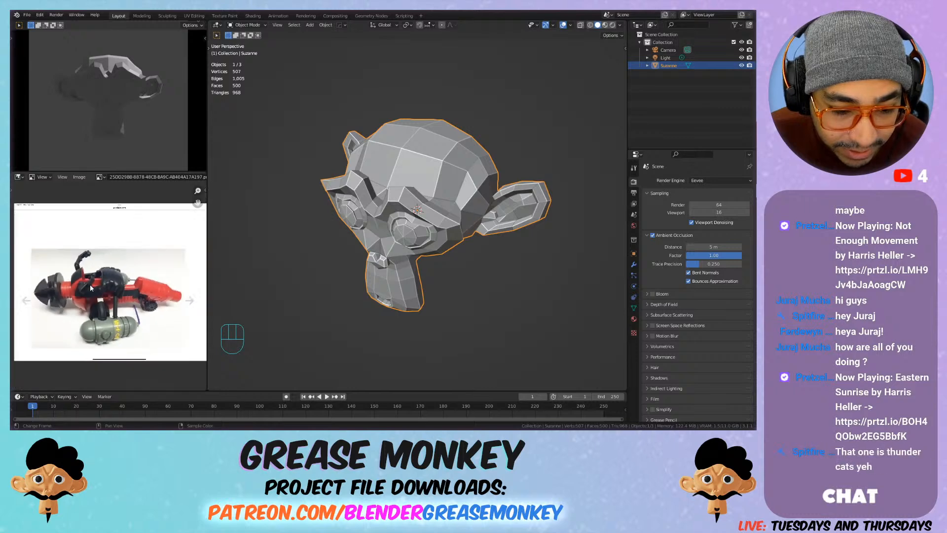
scroll(90, 284, "up", 1)
scroll(89, 284, "up", 1)
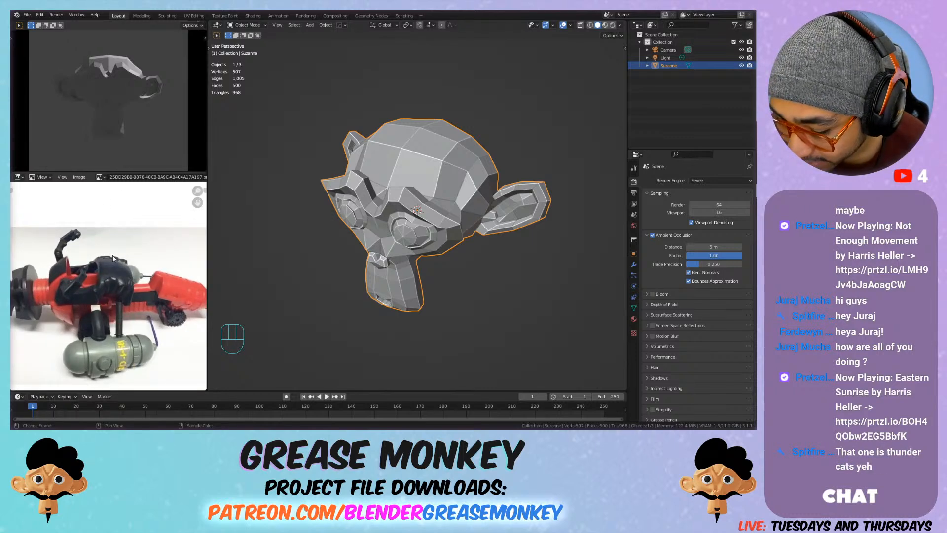
Step: Switch the reference view to the yellow anime spaceship image and examine its cockpit, hull and arms
left_click(100, 177)
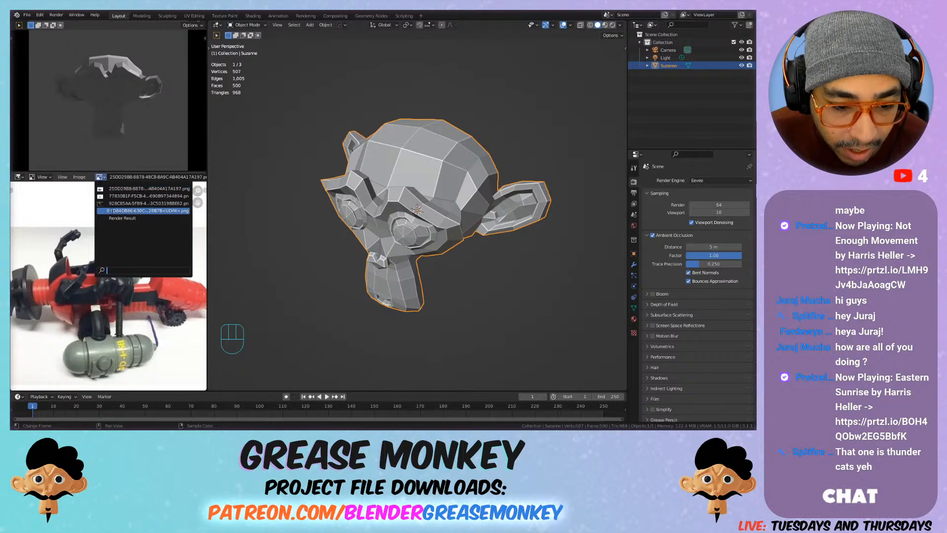
left_click(114, 203)
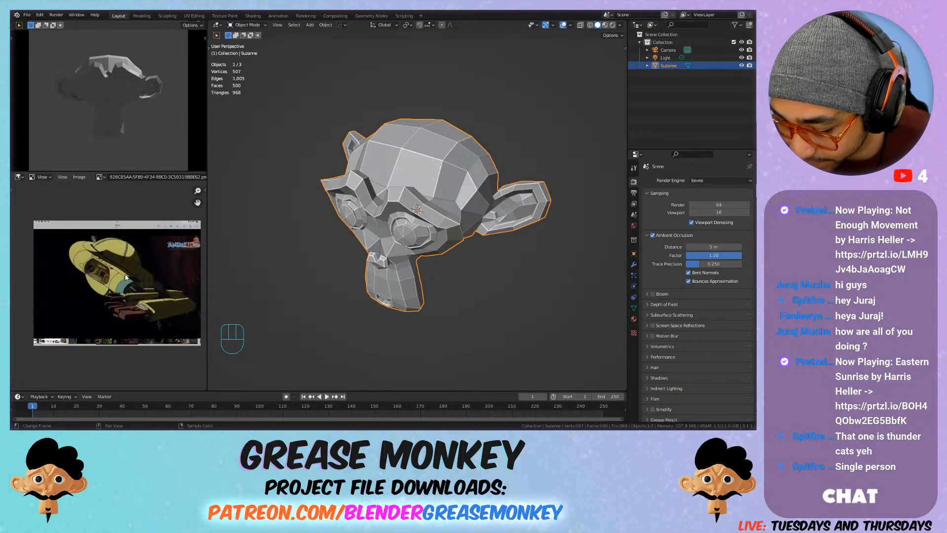
scroll(126, 271, "up", 1)
middle_click_drag(118, 271, 49, 294)
scroll(101, 255, "up", 3)
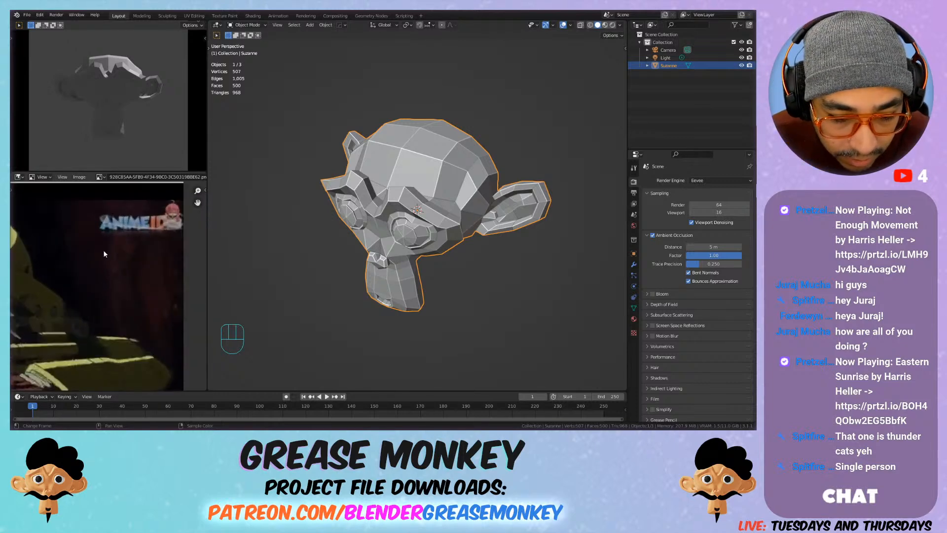
scroll(112, 258, "down", 3)
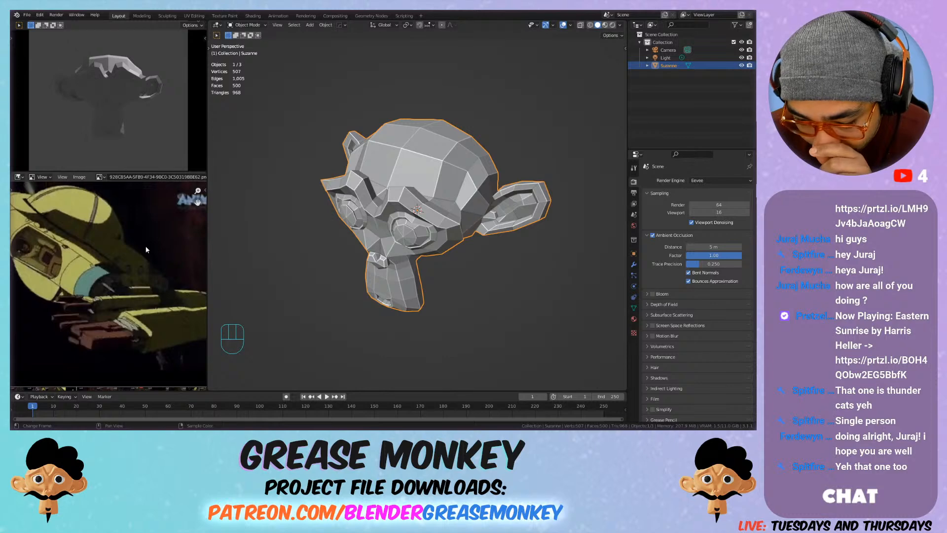
scroll(125, 263, "down", 1)
middle_click_drag(125, 265, 168, 253)
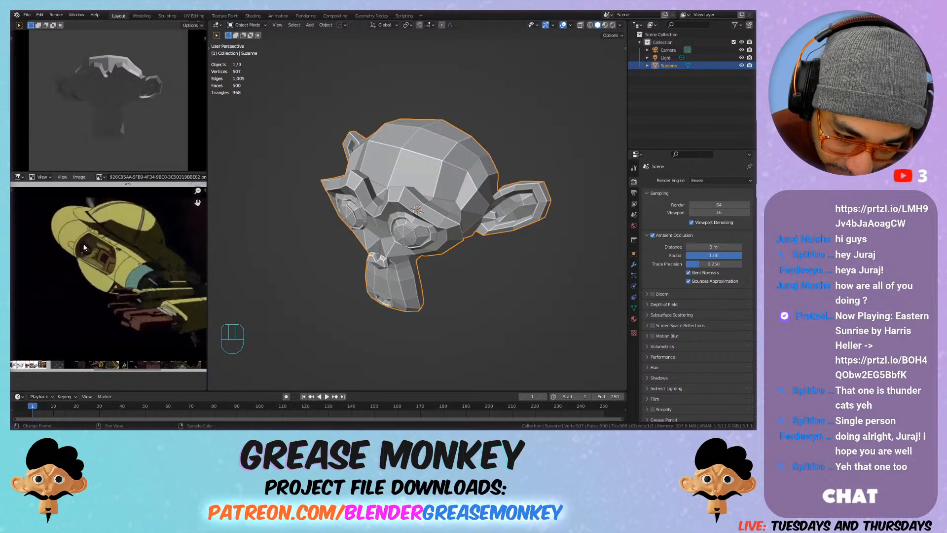
scroll(109, 258, "down", 1)
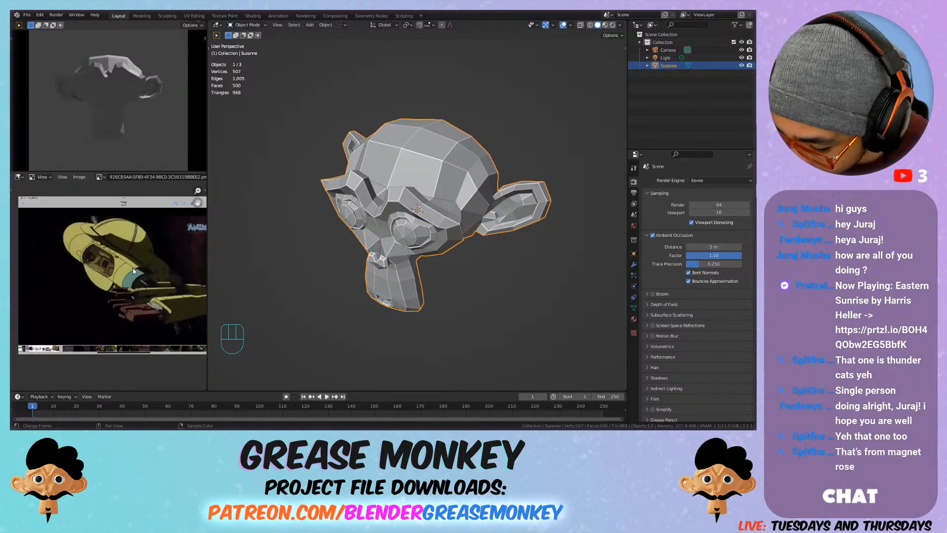
scroll(135, 279, "down", 1)
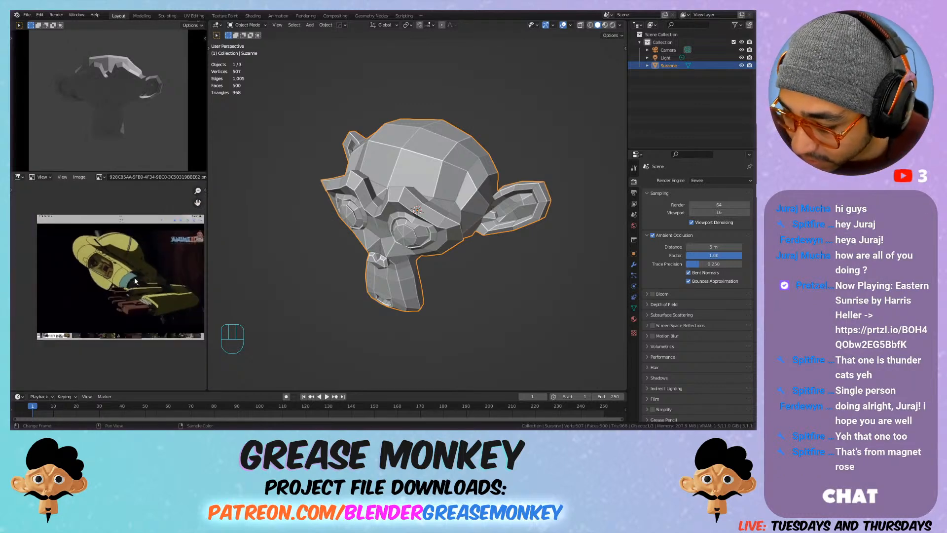
scroll(134, 278, "up", 1)
Step: Show the red vehicle image in the reference view and return to the yellow spaceship image
left_click(99, 177)
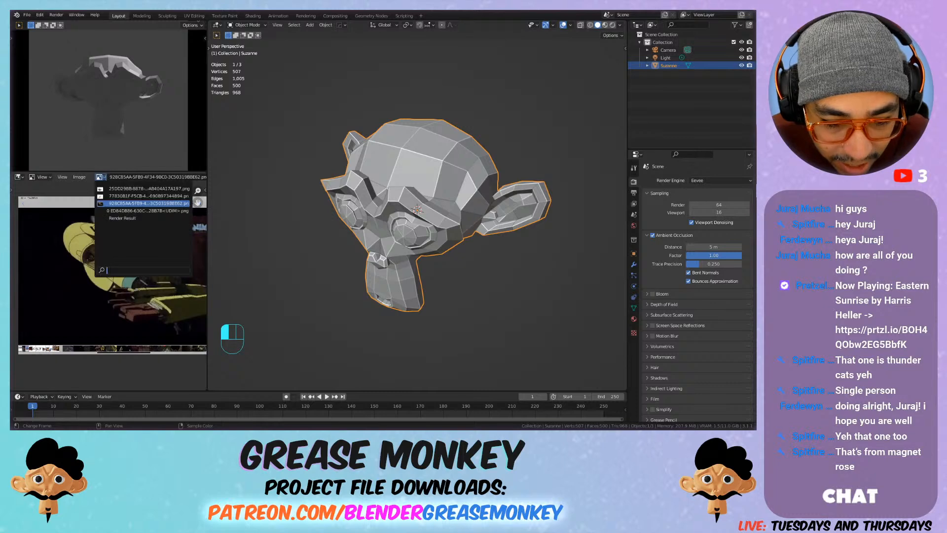
left_click(97, 189)
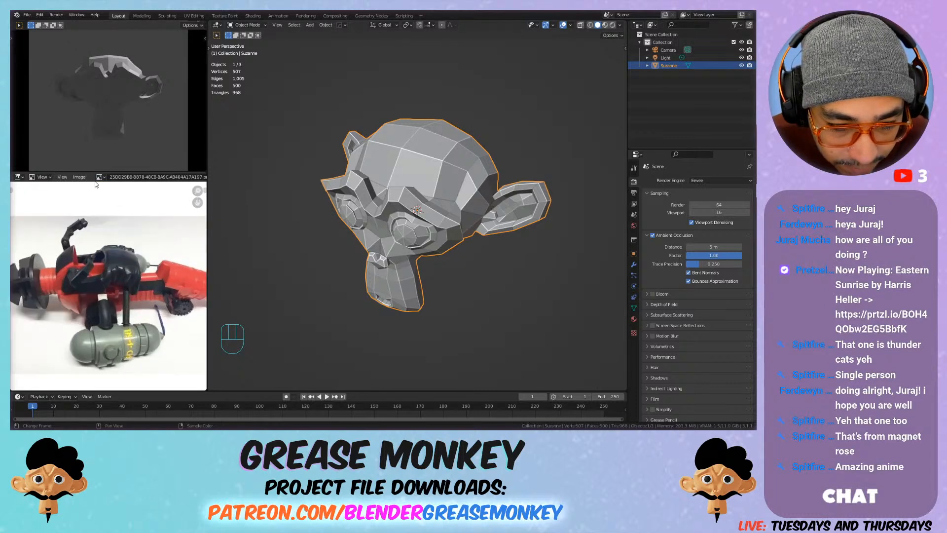
left_click(99, 177)
left_click(103, 203)
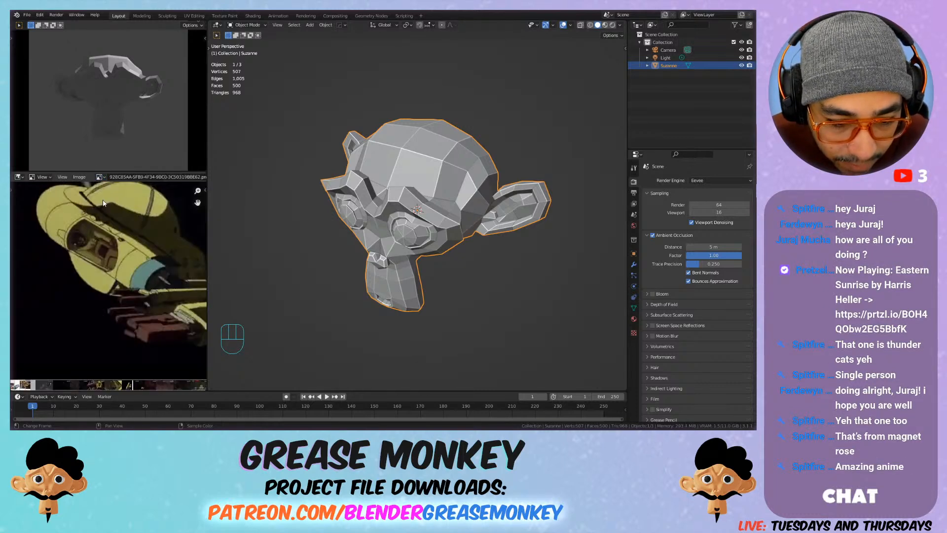
Step: Display the loaded UDIM image whose name starts with ED84 in the reference view
left_click(99, 177)
left_click(104, 211)
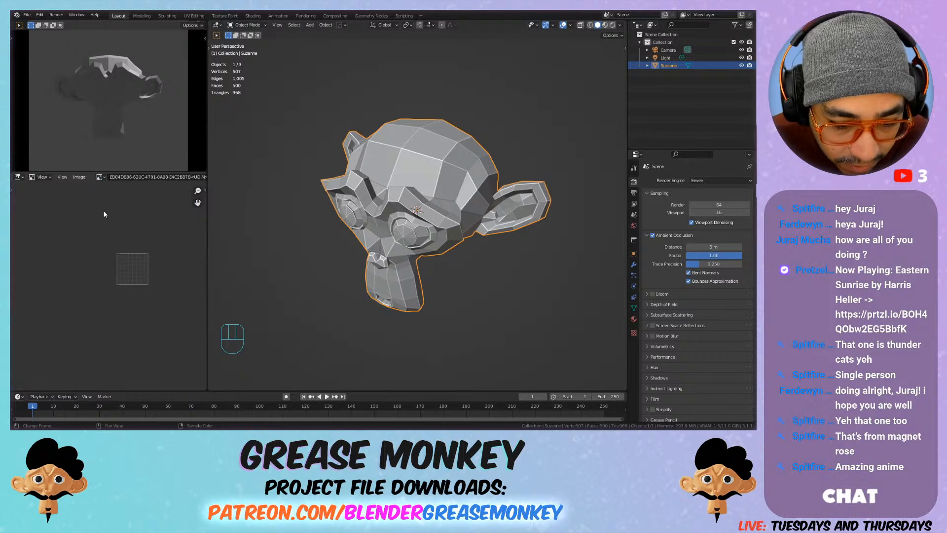
left_click(99, 177)
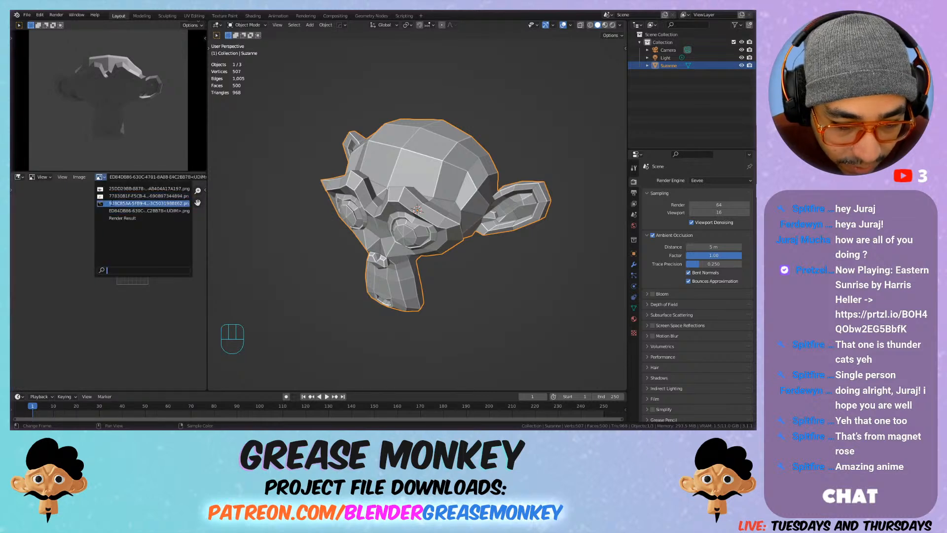
left_click(120, 211)
Step: Try to load the missing reference picture from disk into the image editor
middle_click_drag(140, 216, 67, 228)
middle_click_drag(141, 176, 47, 177)
left_click(146, 177)
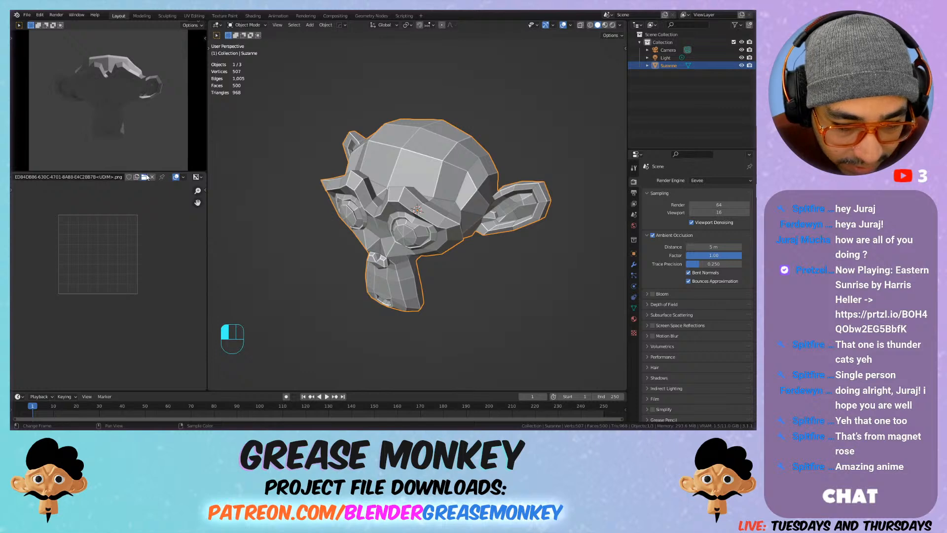
left_click(526, 113)
double_click(367, 151)
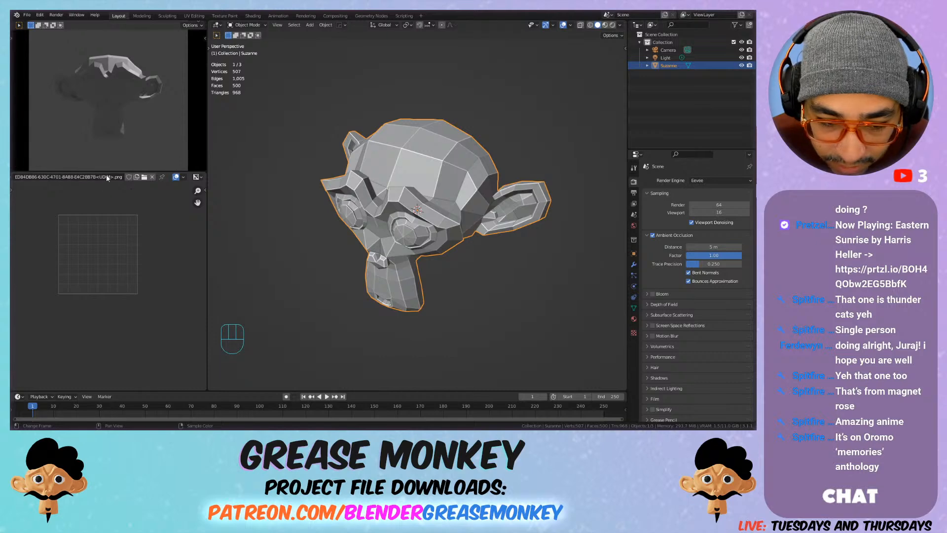
Step: Switch the reference view to the yellow anime spaceship image and fit the whole ship in view
left_click(76, 178)
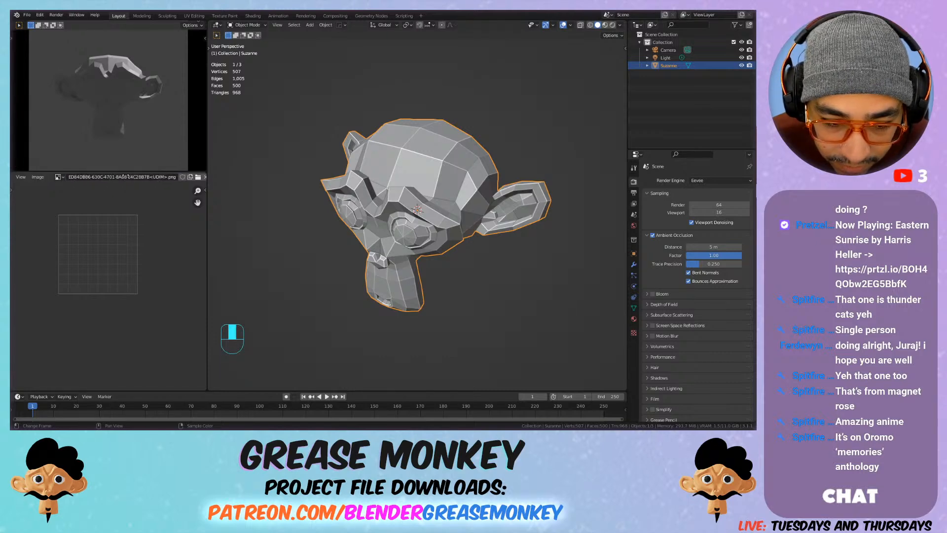
left_click(150, 176)
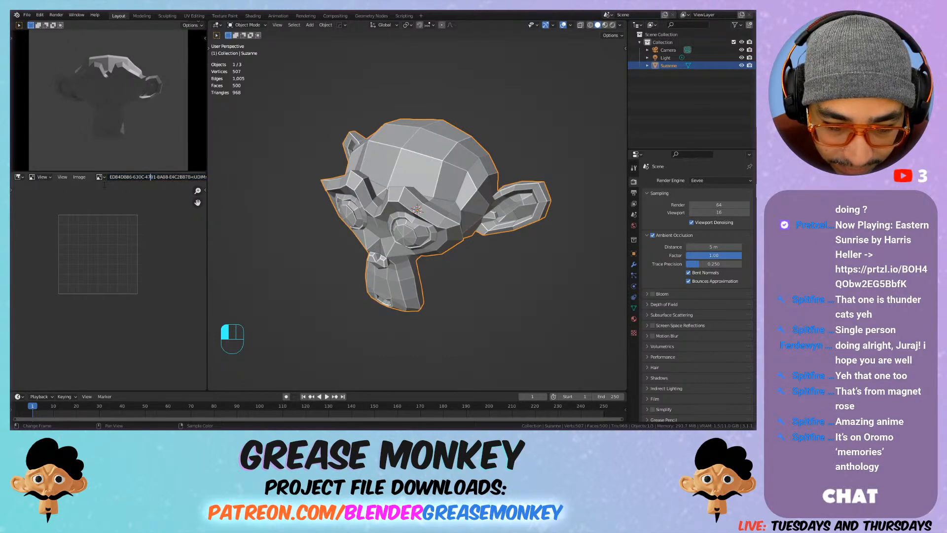
left_click(99, 177)
left_click(111, 211)
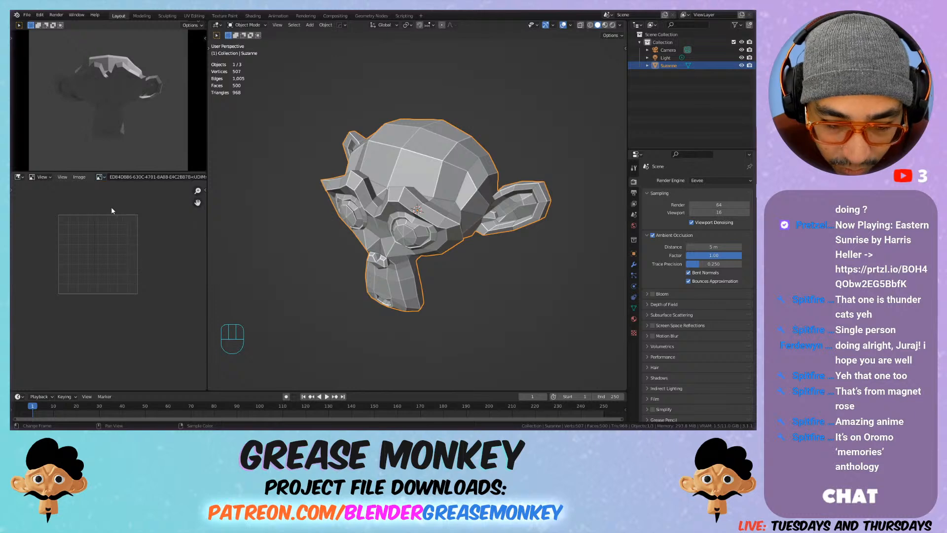
left_click(101, 177)
left_click(114, 205)
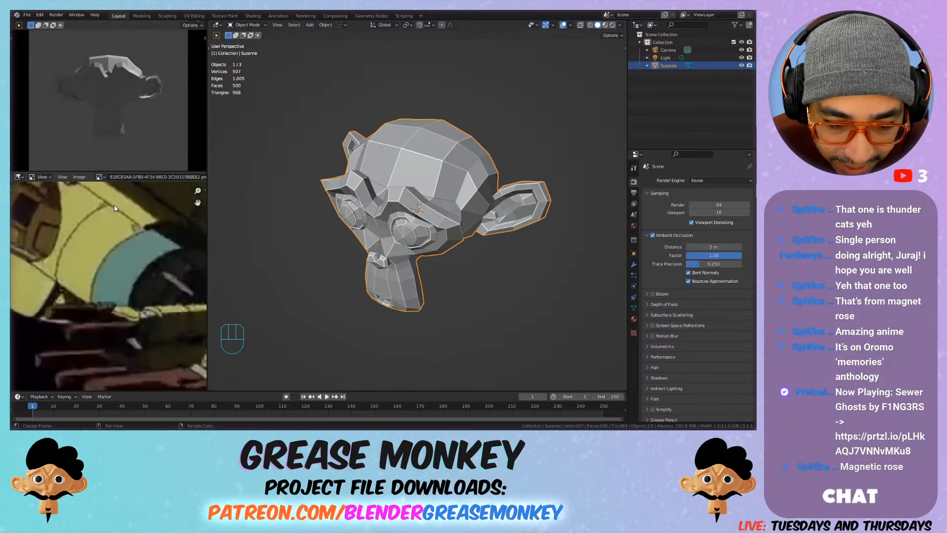
scroll(110, 211, "down", 7)
scroll(110, 215, "up", 1)
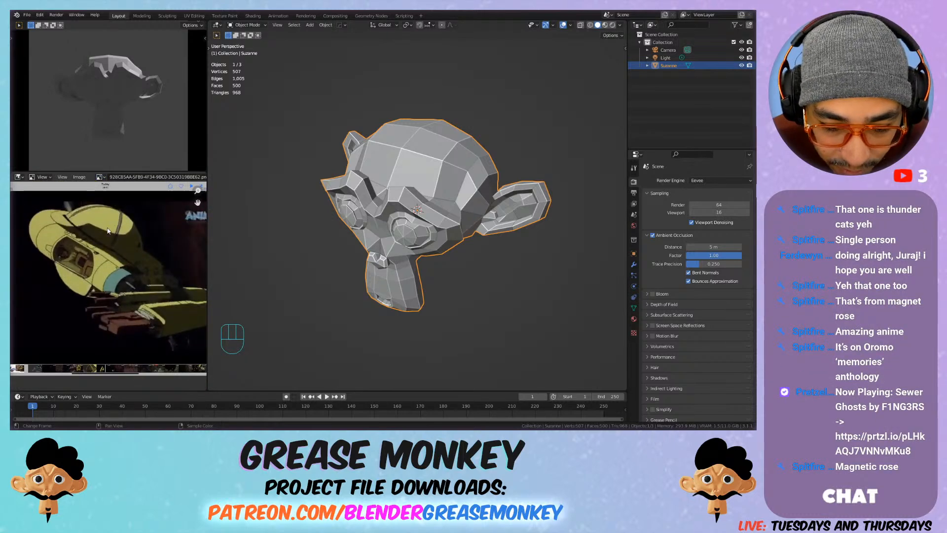
scroll(66, 258, "up", 1)
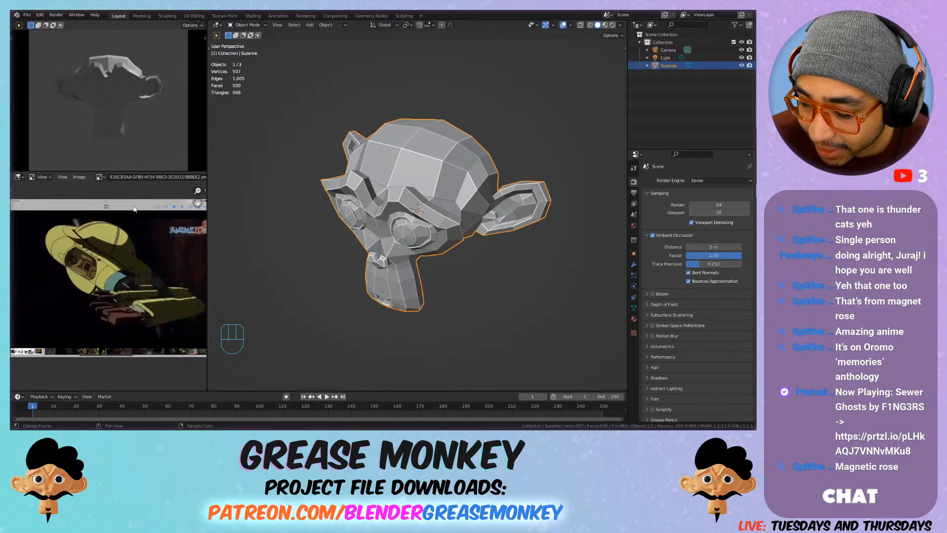
Step: Show the white and blue spaceship image in the reference view, centred on the whole ship
left_click(99, 176)
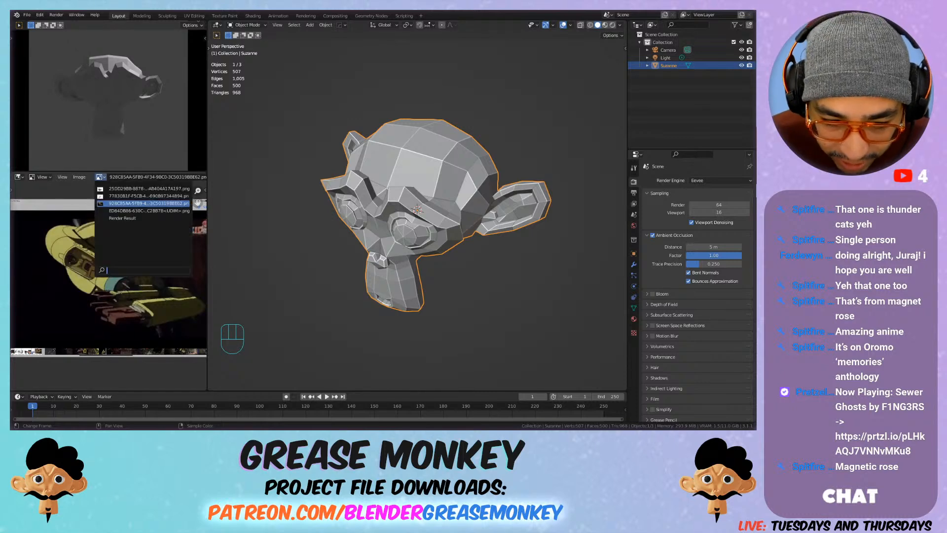
left_click(99, 200)
scroll(74, 268, "up", 1)
middle_click_drag(58, 295, 109, 262)
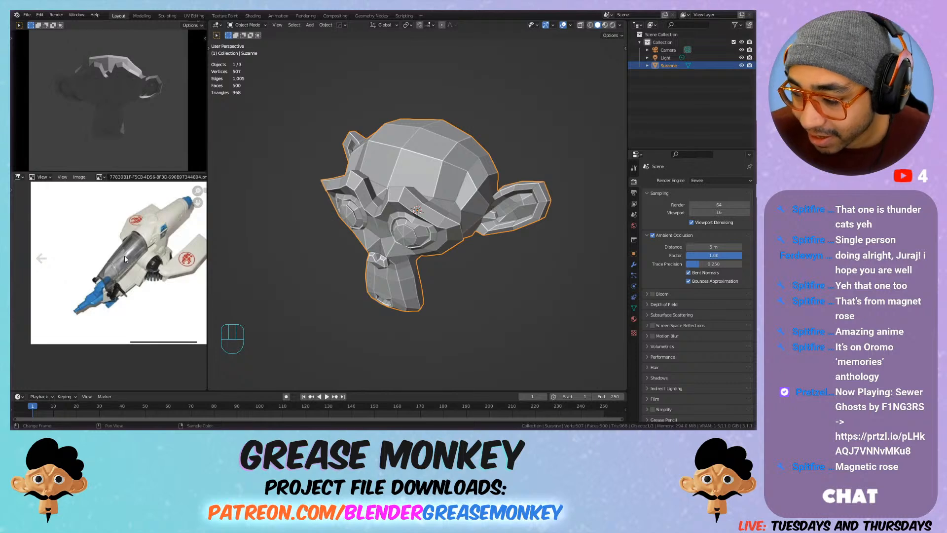
Step: Show the red vehicle image in the reference view and examine its nose, black cockpit area and grey pod underneath
left_click(99, 177)
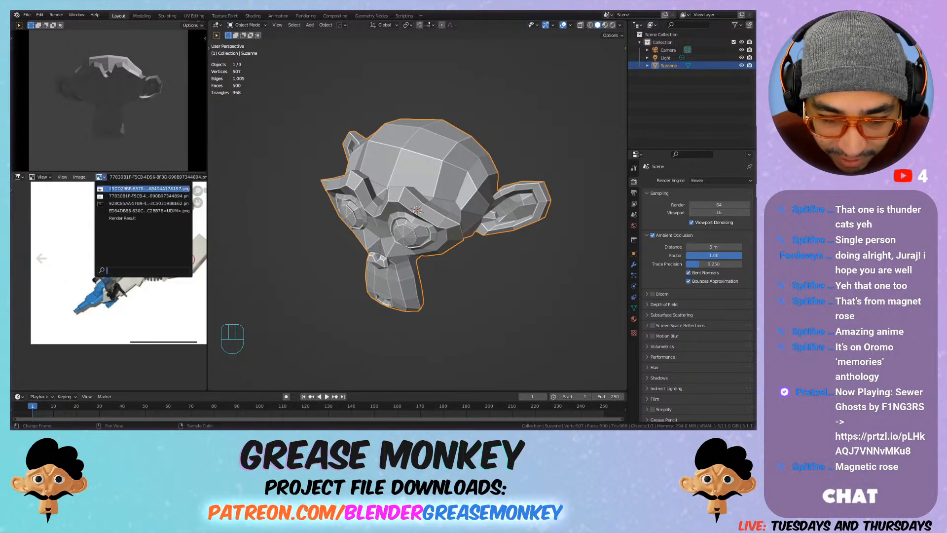
left_click(115, 199)
scroll(145, 235, "down", 1)
middle_click_drag(131, 249, 68, 250)
scroll(116, 247, "up", 1)
scroll(116, 246, "down", 1)
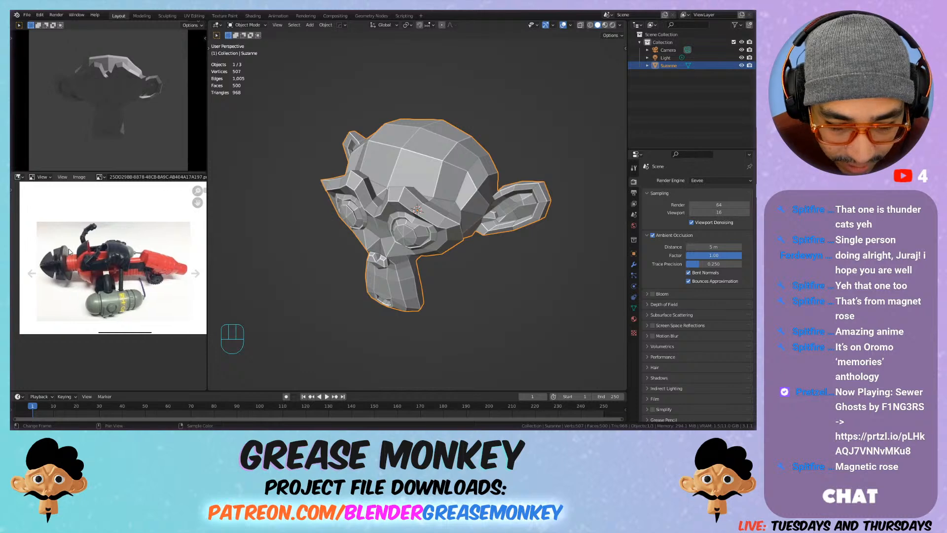
middle_click_drag(93, 214, 89, 247)
scroll(89, 248, "up", 1)
scroll(97, 276, "up", 1)
scroll(99, 280, "down", 1)
middle_click_drag(148, 330, 149, 298)
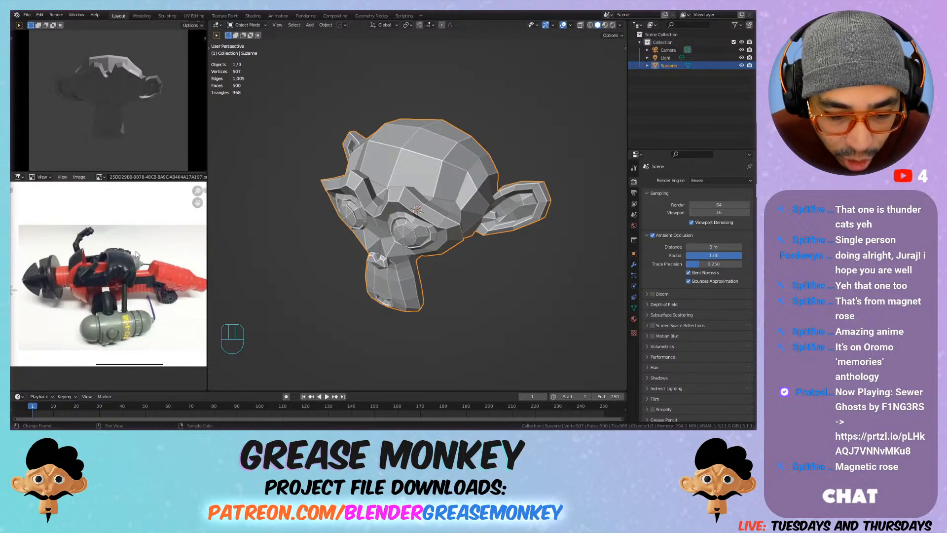
scroll(123, 256, "up", 2)
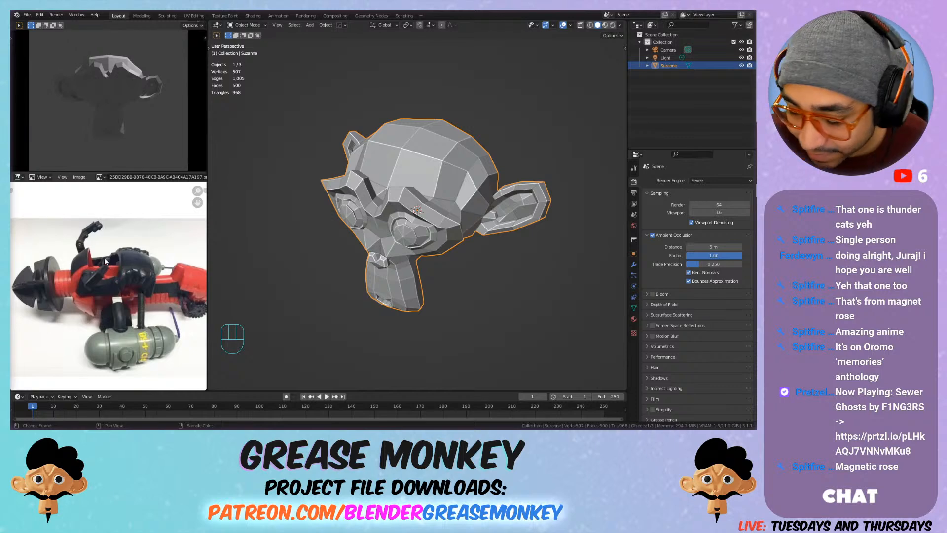
Step: Switch the reference view back to the white and blue spaceship image and look over its canopy and wing
left_click(100, 176)
left_click(104, 196)
scroll(109, 263, "up", 3)
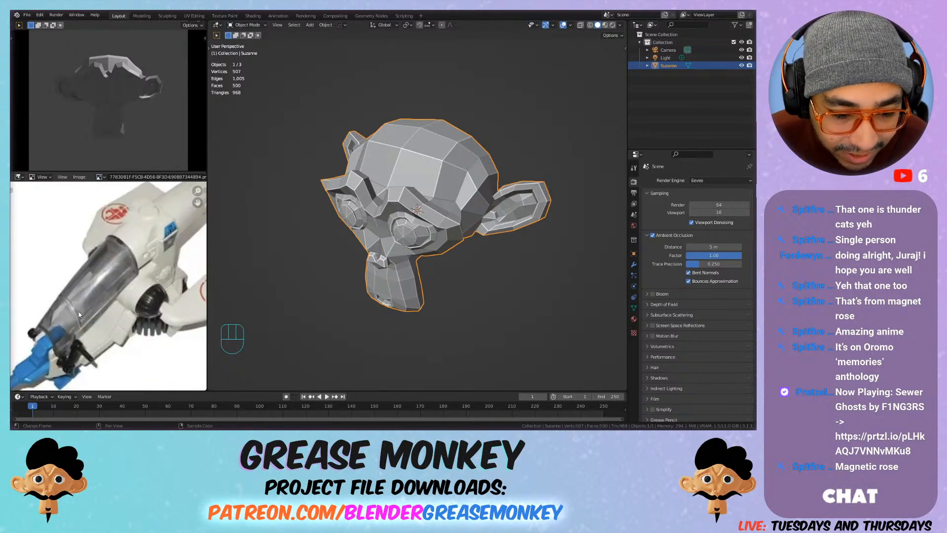
scroll(115, 282, "down", 3)
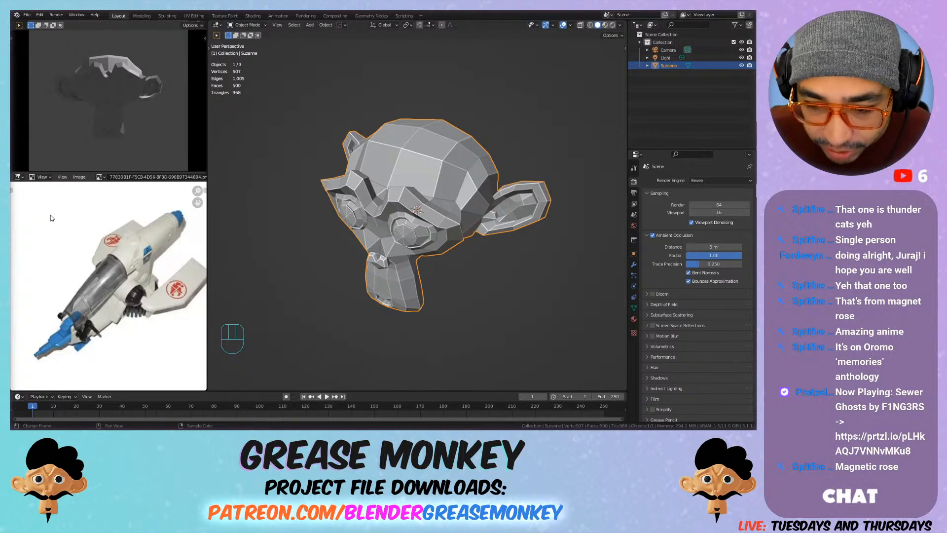
Step: Enlarge the camera preview area and split it into two stacked viewports, with rendered shading in the lower one
left_click_drag(171, 171, 182, 236)
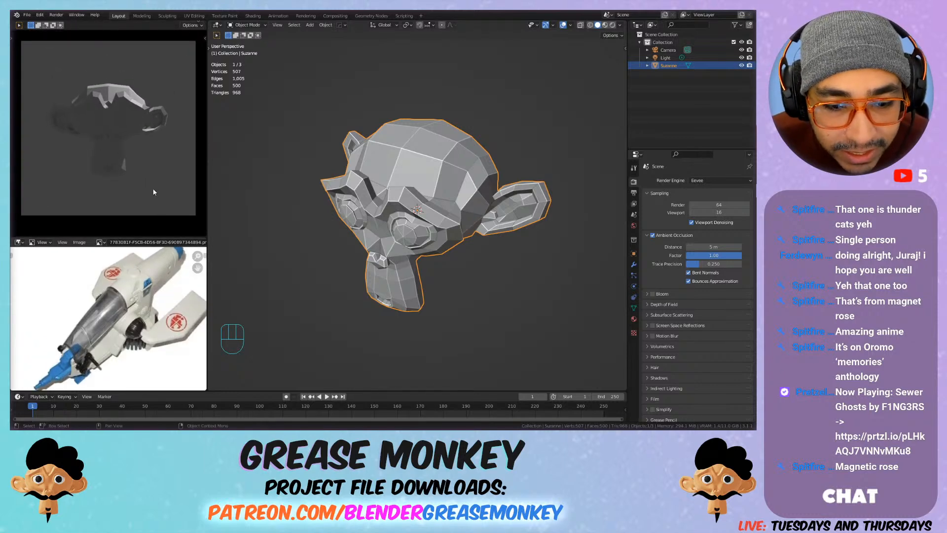
left_click_drag(205, 233, 185, 126)
key("z")
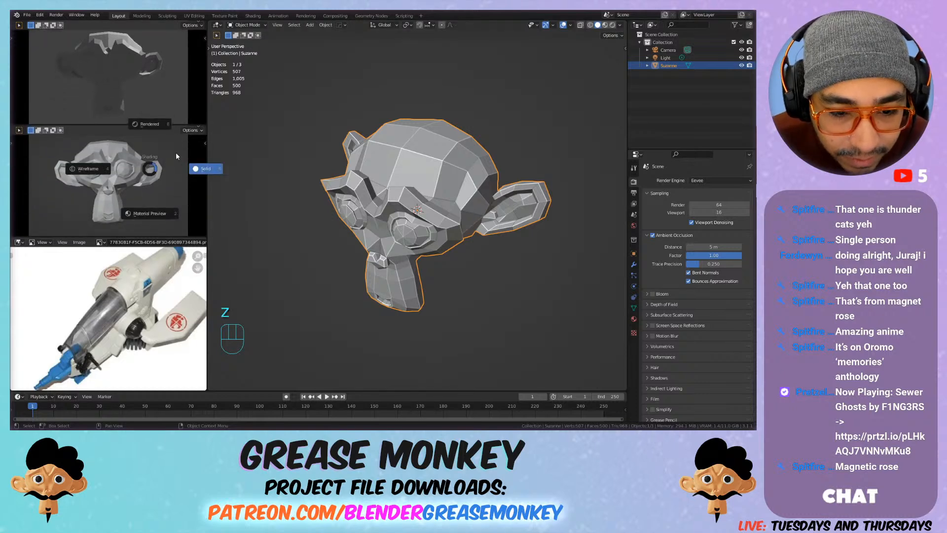
left_click(150, 129)
Step: Set the lower preview viewport to the right side view of the monkey head with a 150 mm focal length
key("KP_3")
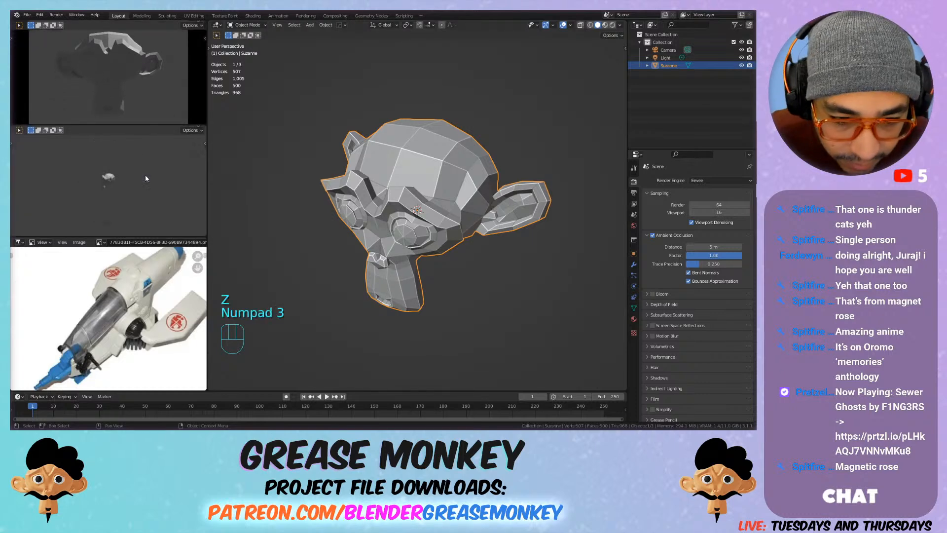
scroll(120, 190, "up", 6)
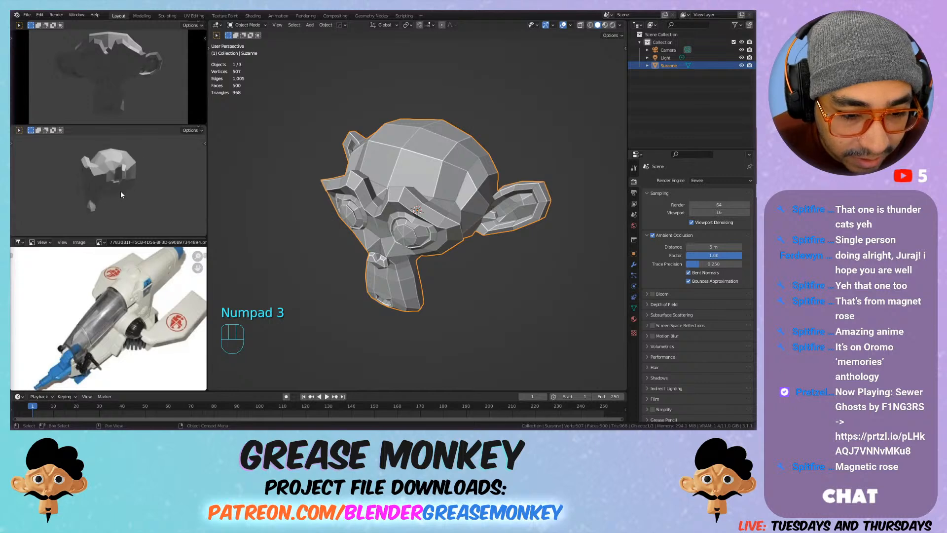
scroll(121, 190, "up", 1)
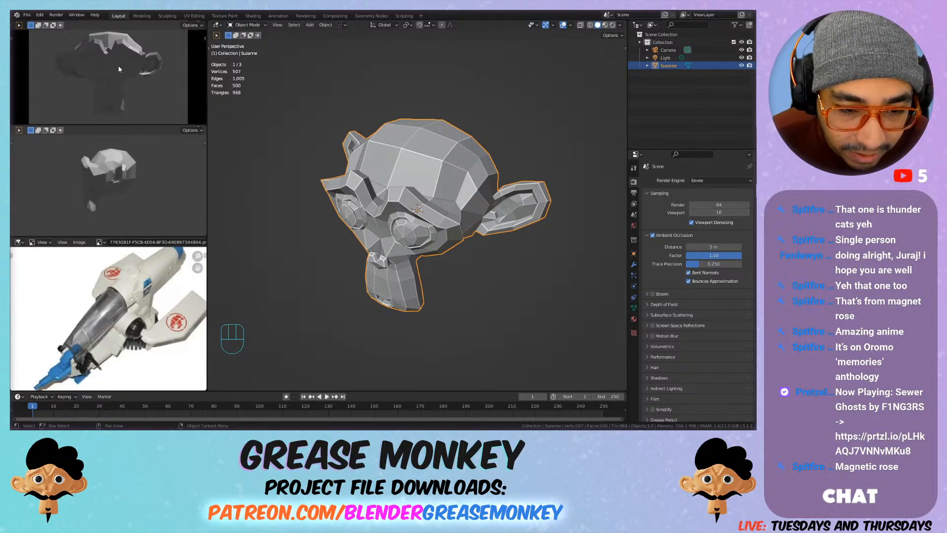
key("n")
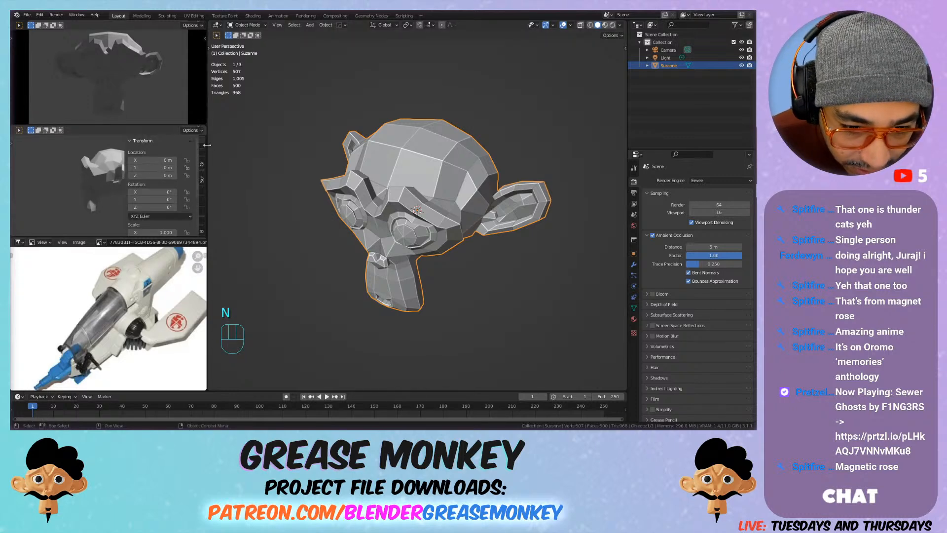
left_click(203, 153)
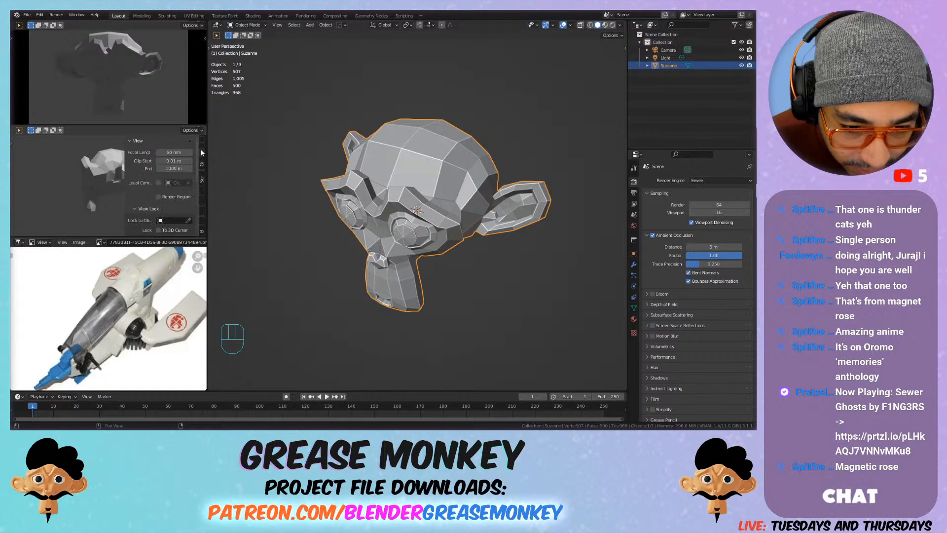
double_click(173, 153)
type("150")
key("Return")
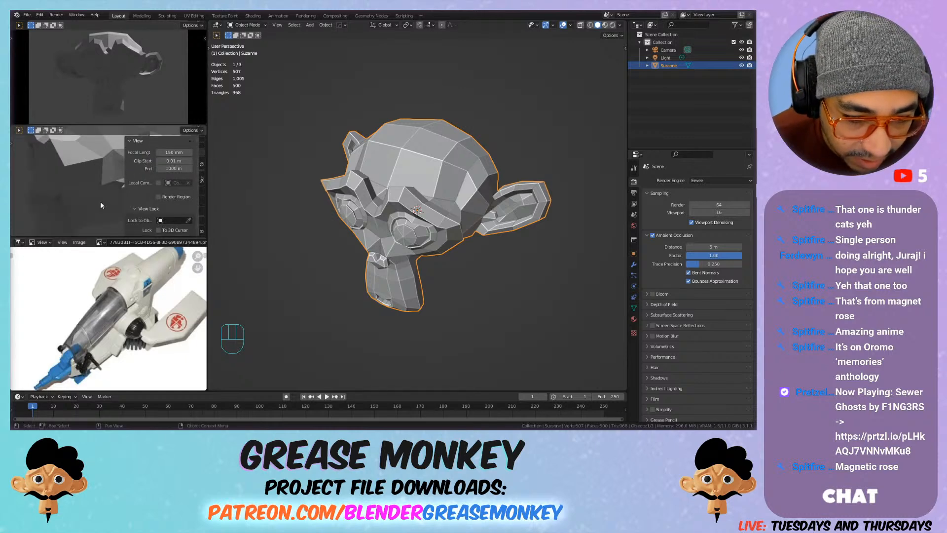
key("n")
key("n")
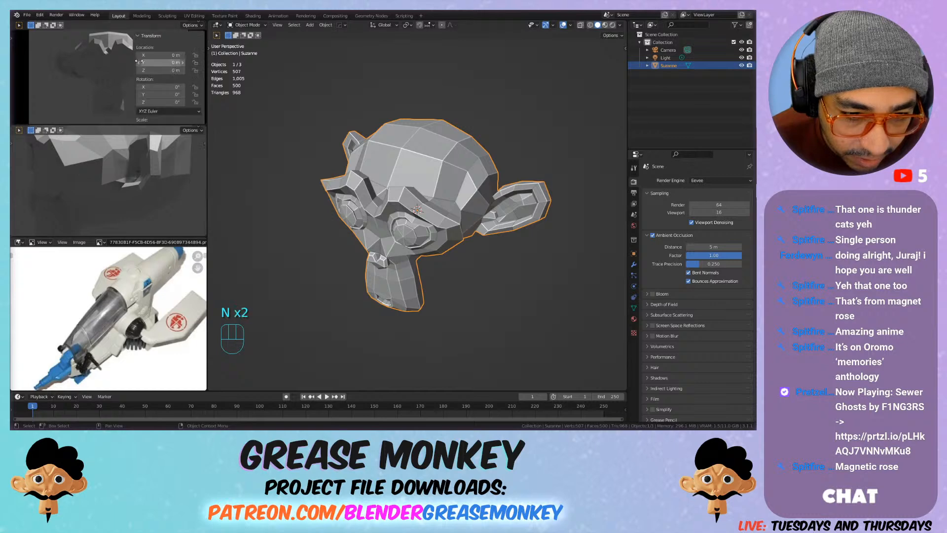
Step: Set the upper preview viewport to the front view of the monkey head with a 150 mm focal length
left_click(202, 48)
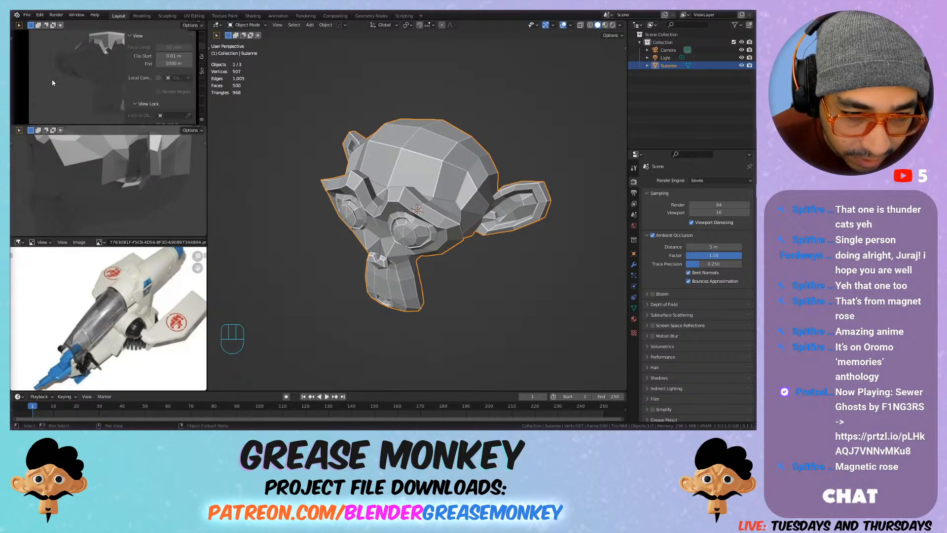
key("Escape")
left_click(92, 80)
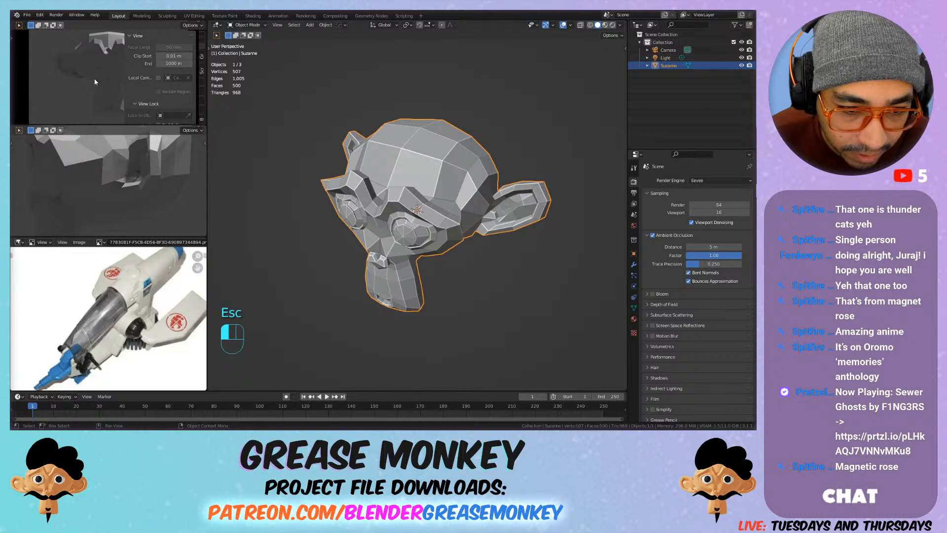
key("n")
key("KP_1")
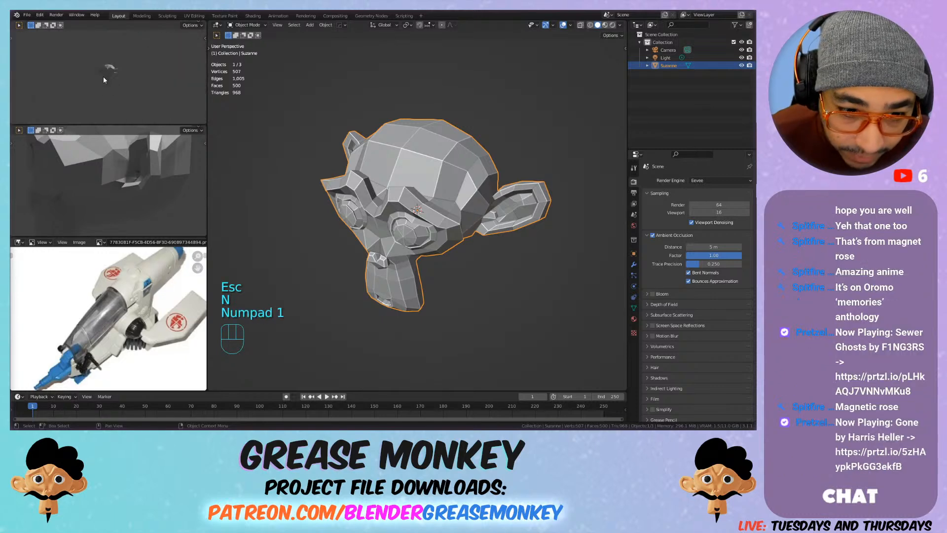
key("n")
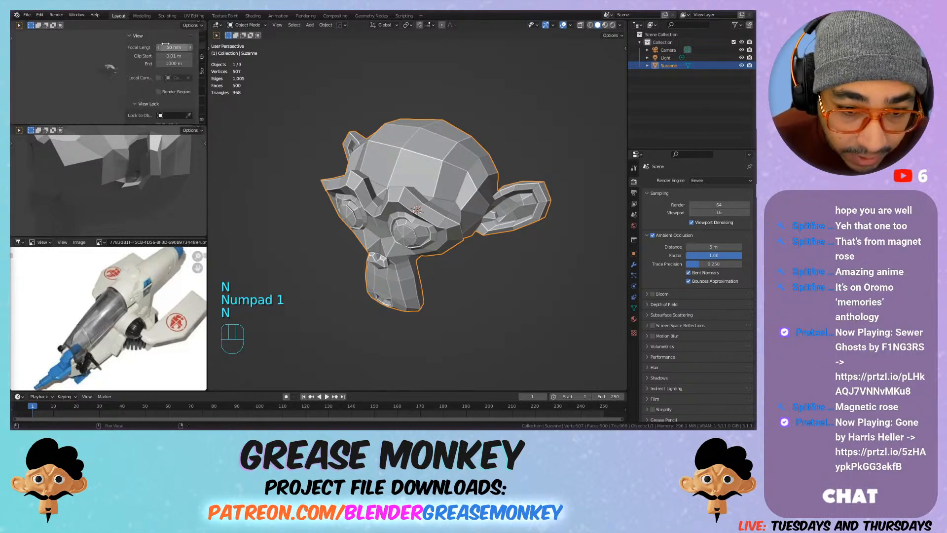
left_click(167, 48)
type("150")
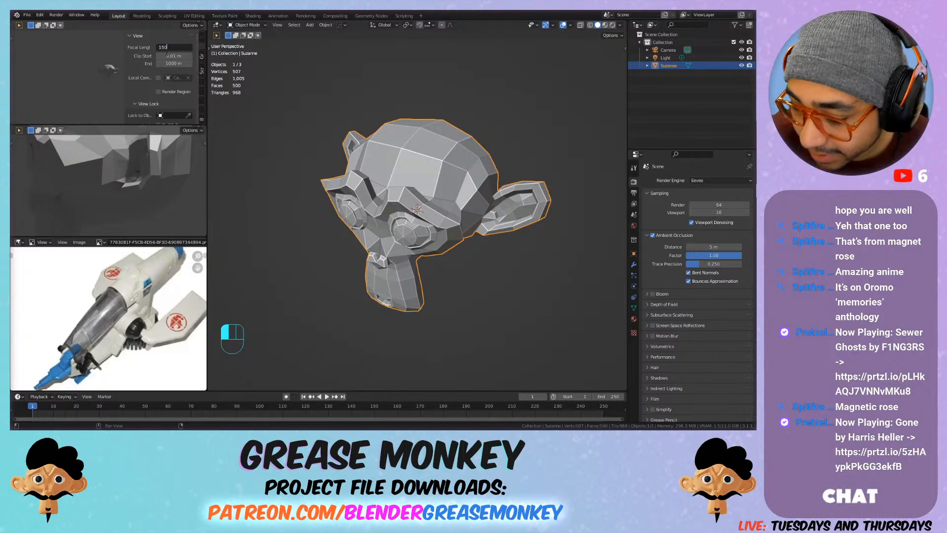
key("Return")
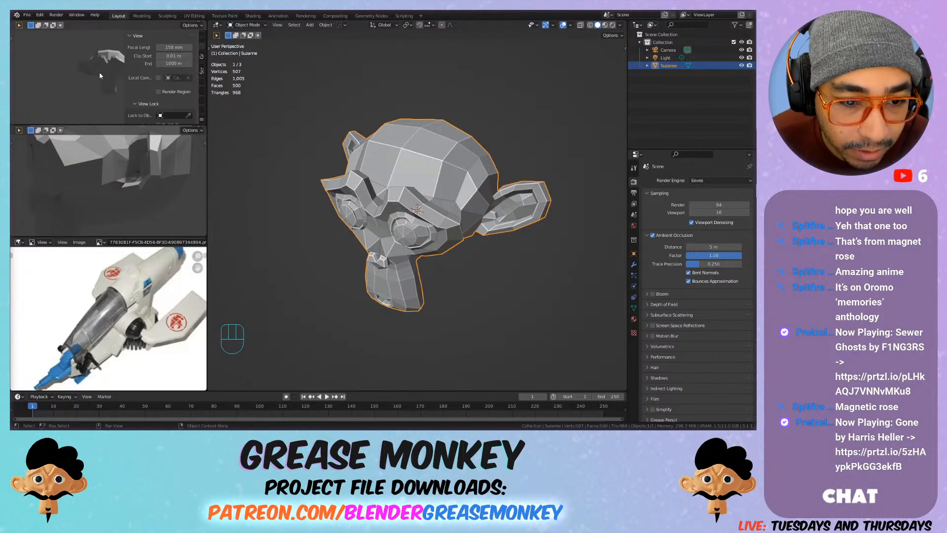
key("n")
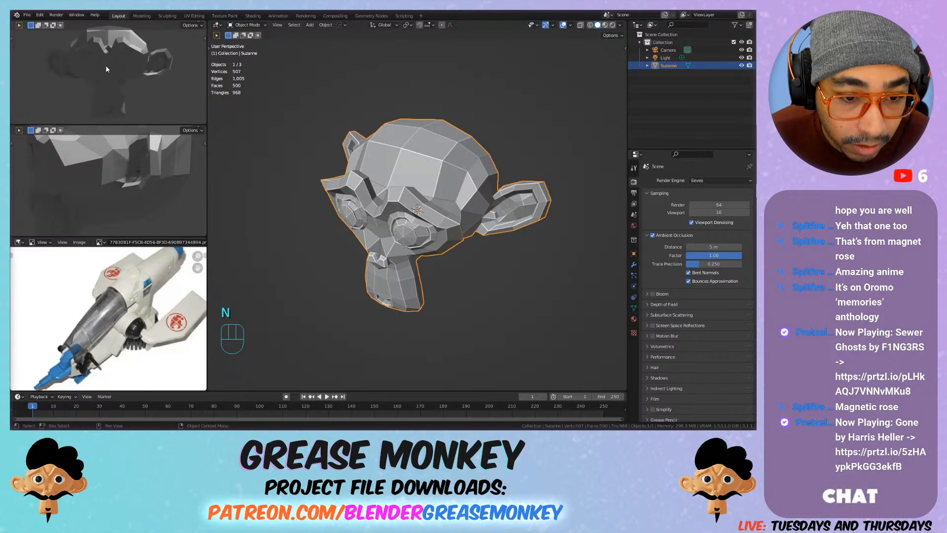
Step: Hide the tool settings bar of the upper preview viewport and open the header options of the preview viewport below it
right_click(114, 24)
right_click(184, 27)
mouse_move(178, 38)
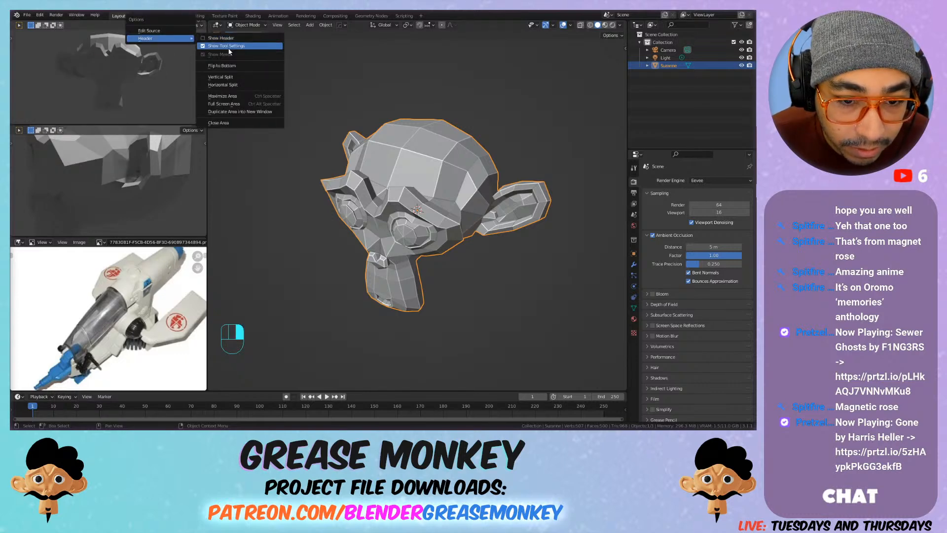
right_click(193, 26)
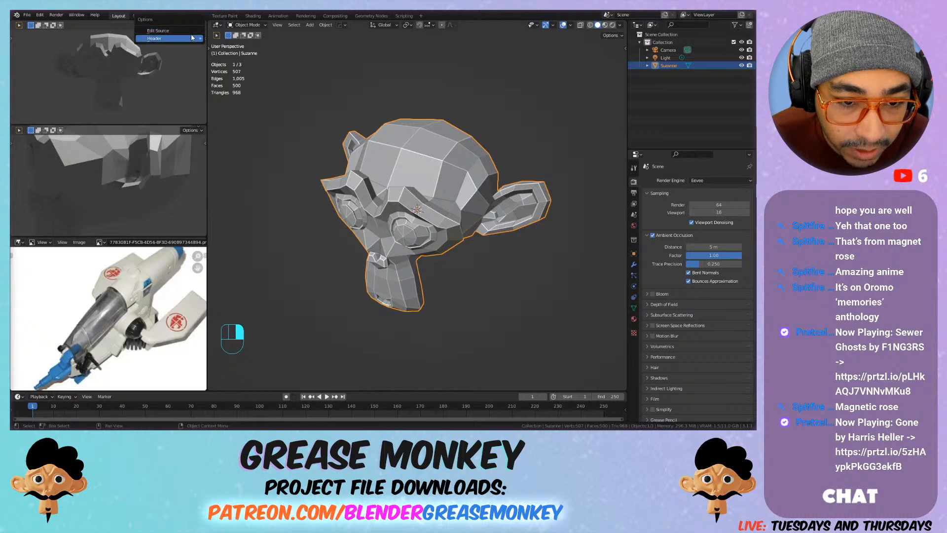
mouse_move(197, 39)
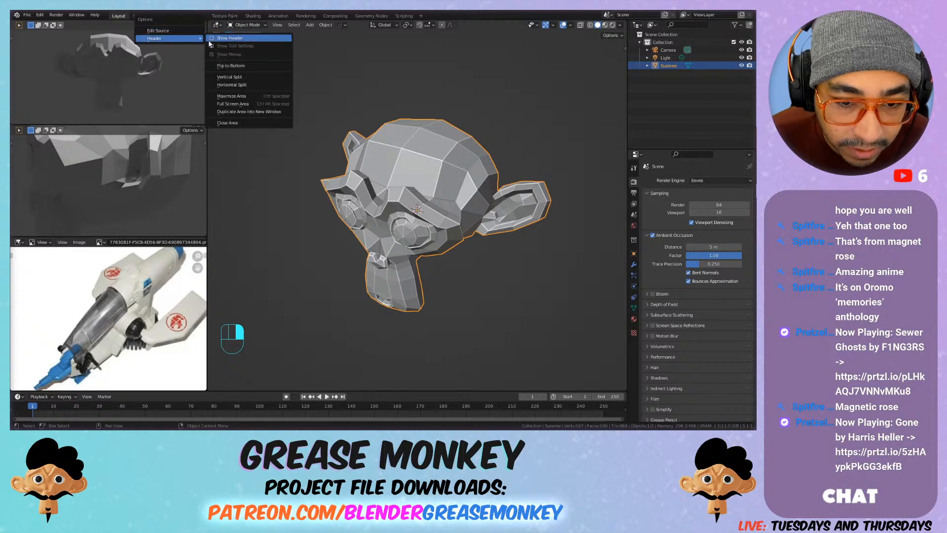
left_click(245, 38)
right_click(189, 129)
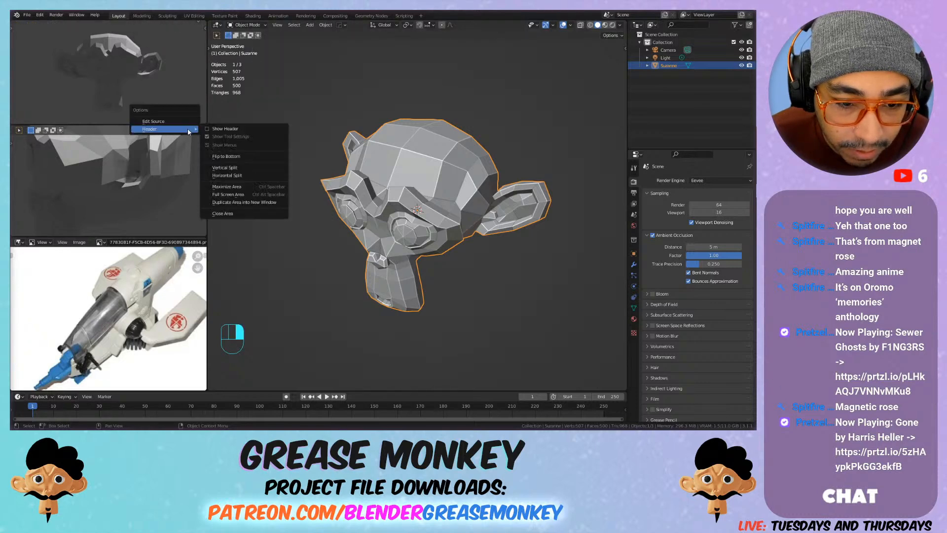
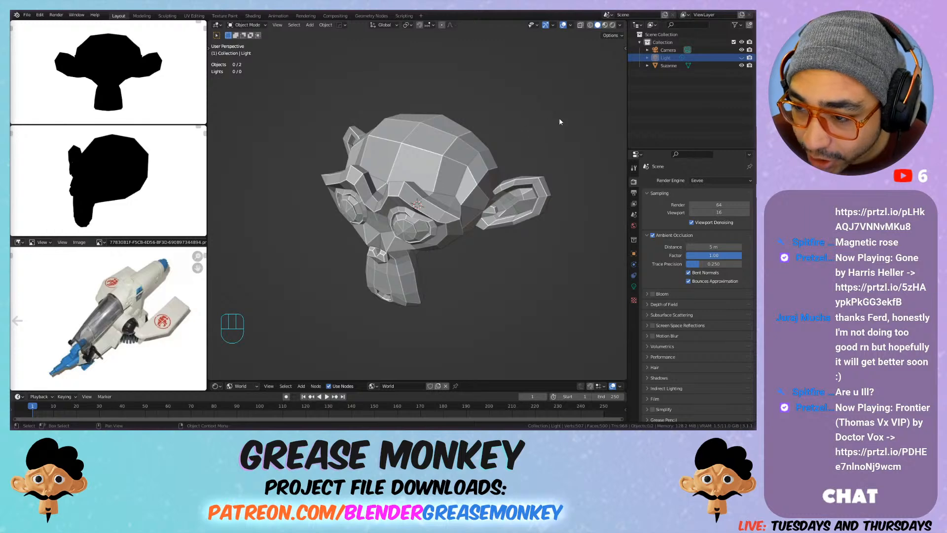
Step: Add a new collection to the scene
left_click(669, 114)
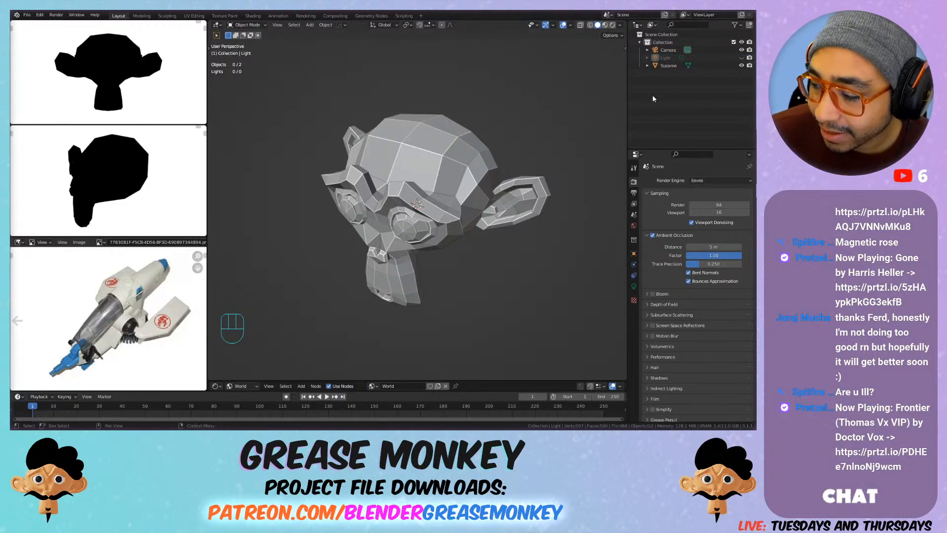
key("c")
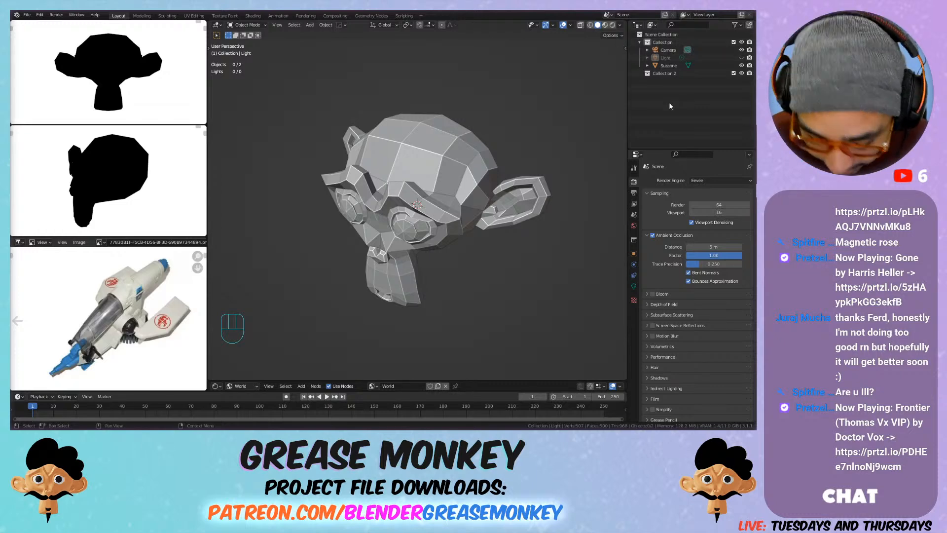
key("c")
key("c")
key("c")
key("c")
key("c")
key("ctrl+z")
key("ctrl+z")
key("ctrl+z")
key("ctrl+z")
key("ctrl+z")
key("ctrl+z")
key("c")
key("c")
key("c")
key("c")
key("c")
key("c")
key("ctrl+z")
key("ctrl+z")
key("ctrl+z")
key("ctrl+z")
key("ctrl+z")
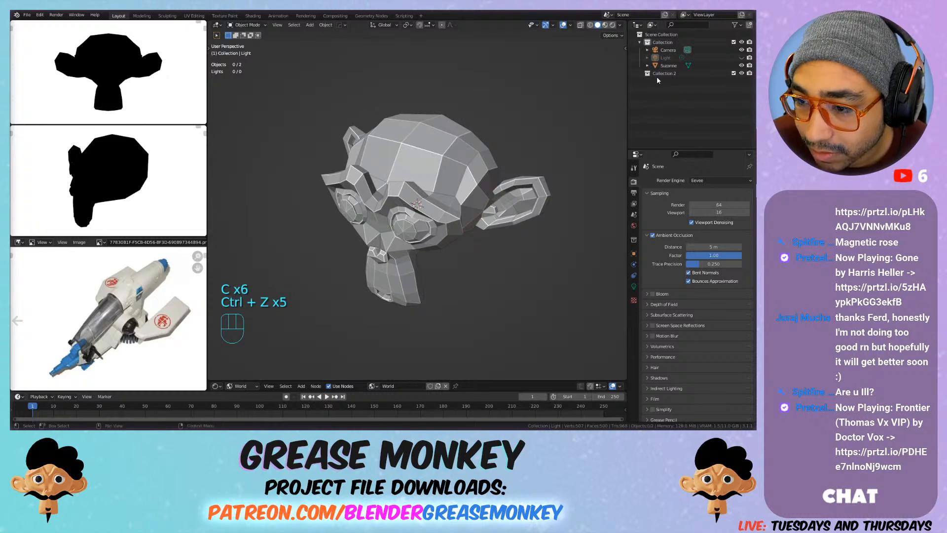
Step: Rename the new collection below the Suzanne object as Draft
key("F2")
left_click(674, 74)
key("F2")
key("F2")
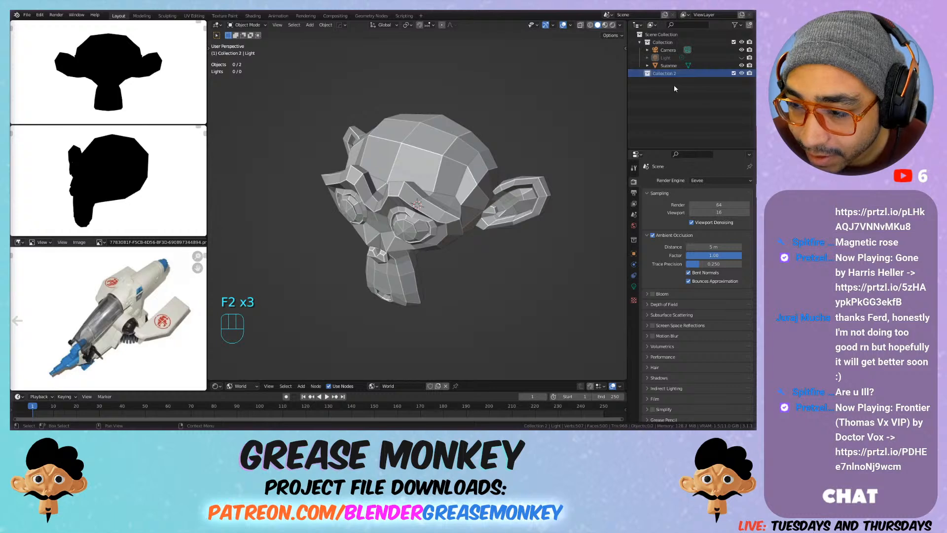
key("F2")
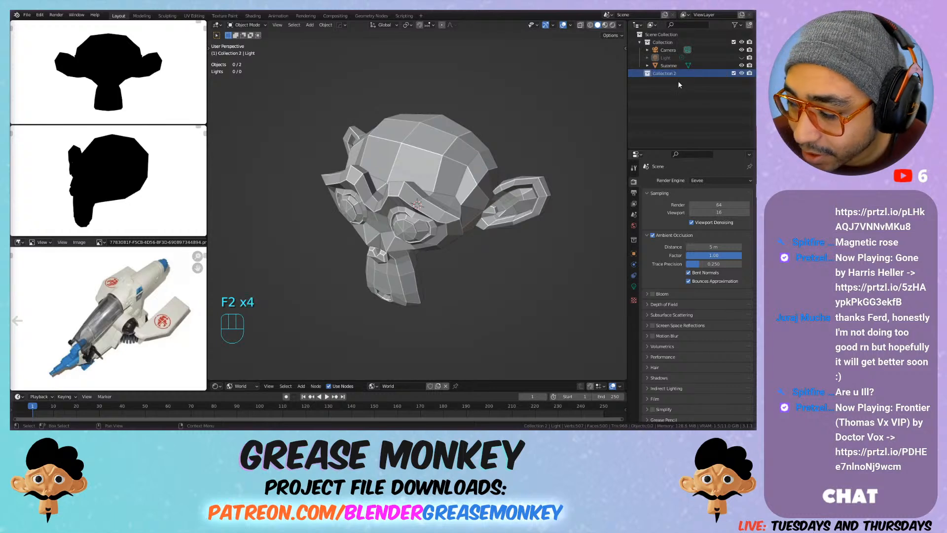
key("F2")
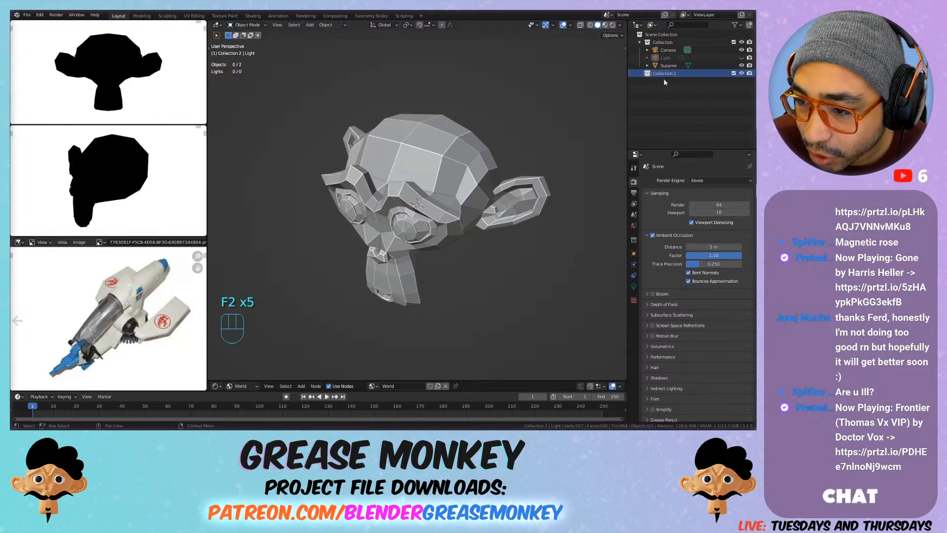
key("F2")
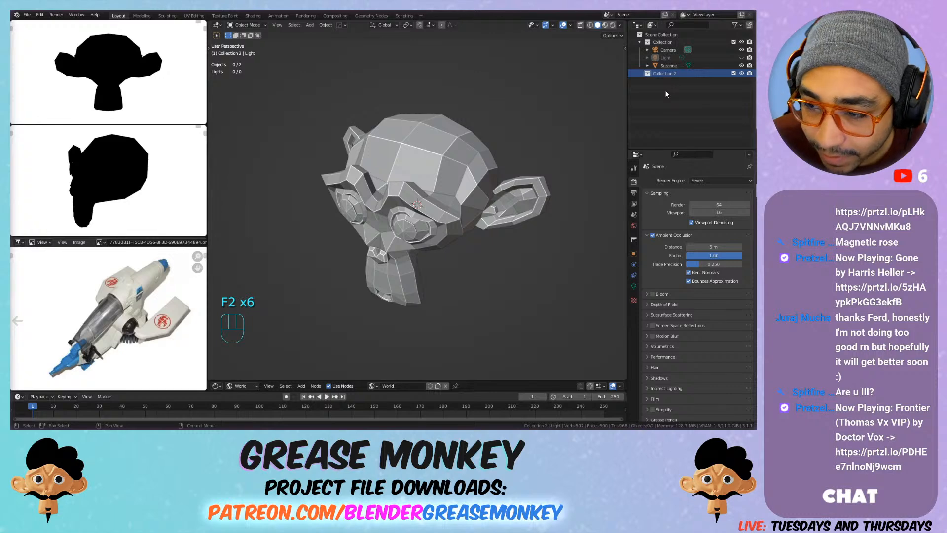
key("F2")
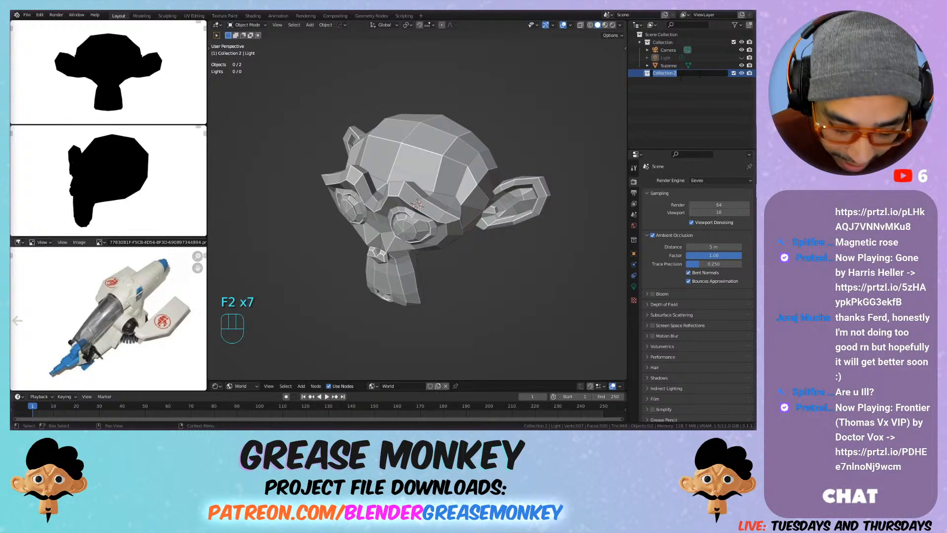
type("D")
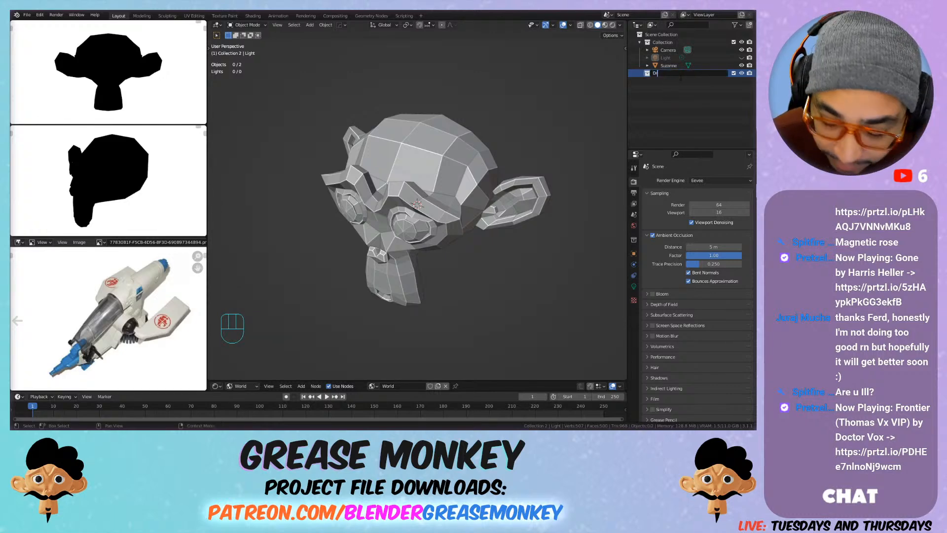
type("raft")
key("Return")
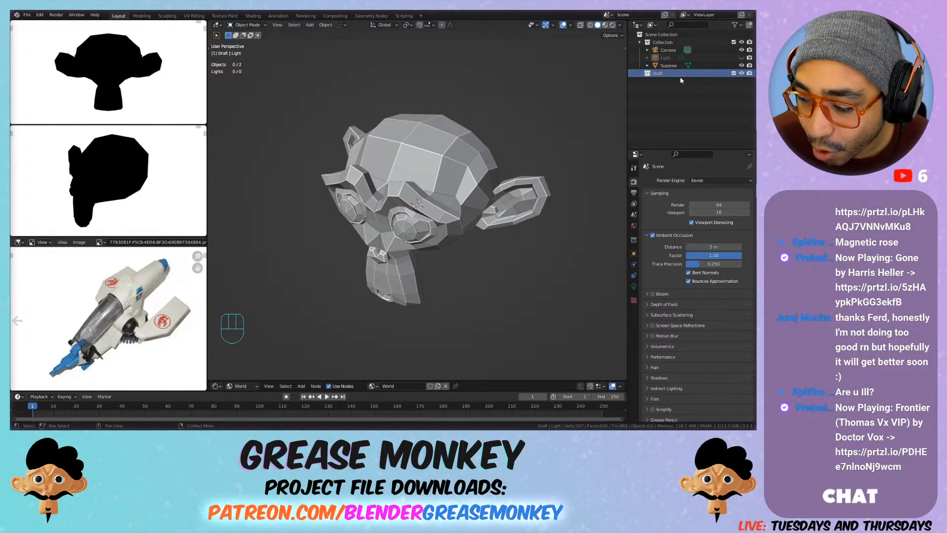
Step: Set the main viewport to the top view and hide the monkey head
middle_click_drag(373, 180, 428, 221)
key("KP_7")
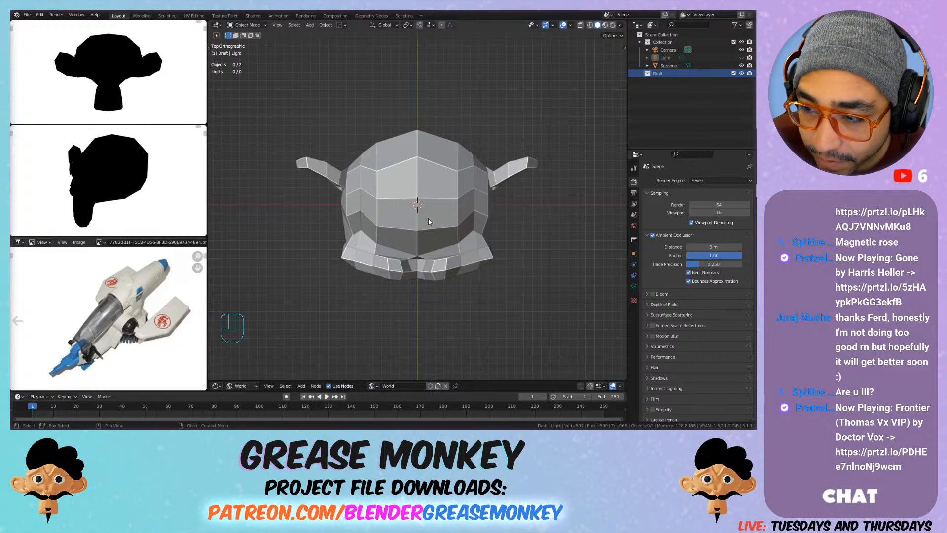
left_click(464, 195)
left_click(742, 65)
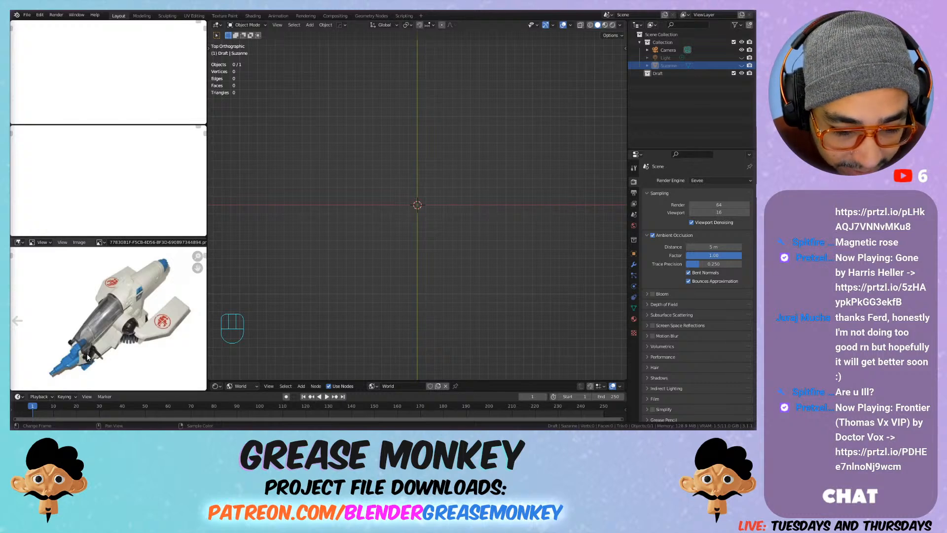
Step: Examine the white spaceship, red toy vehicle and yellow ship reference images
scroll(94, 325, "up", 2)
scroll(94, 327, "down", 1)
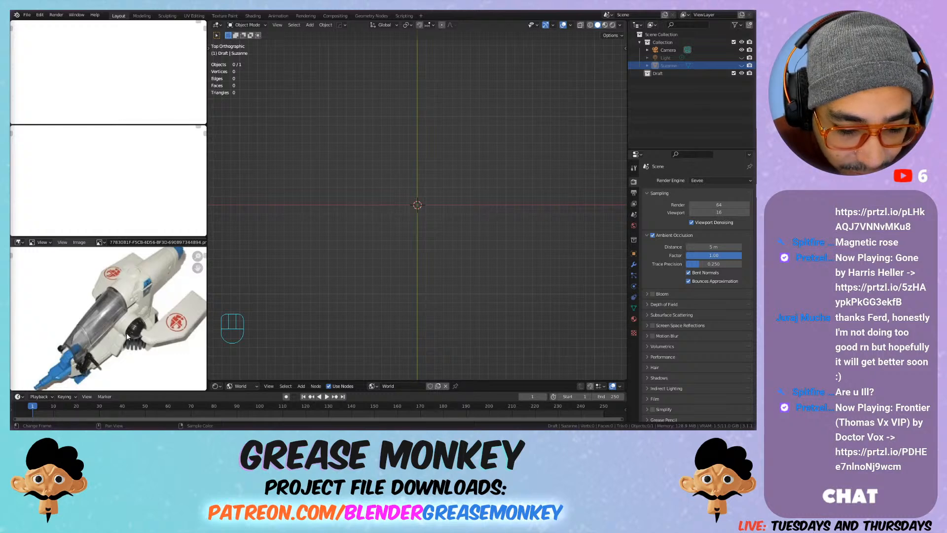
left_click_drag(101, 235, 100, 236)
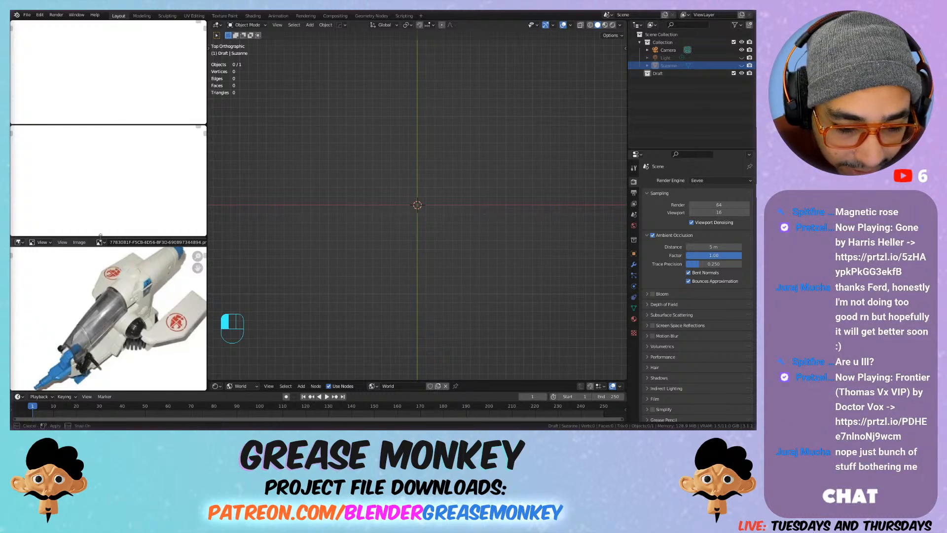
left_click(100, 242)
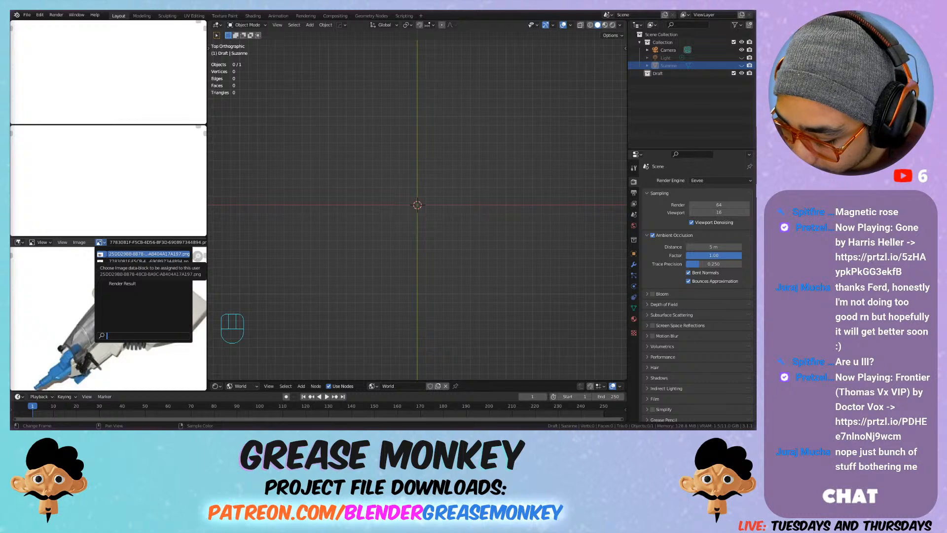
left_click(107, 255)
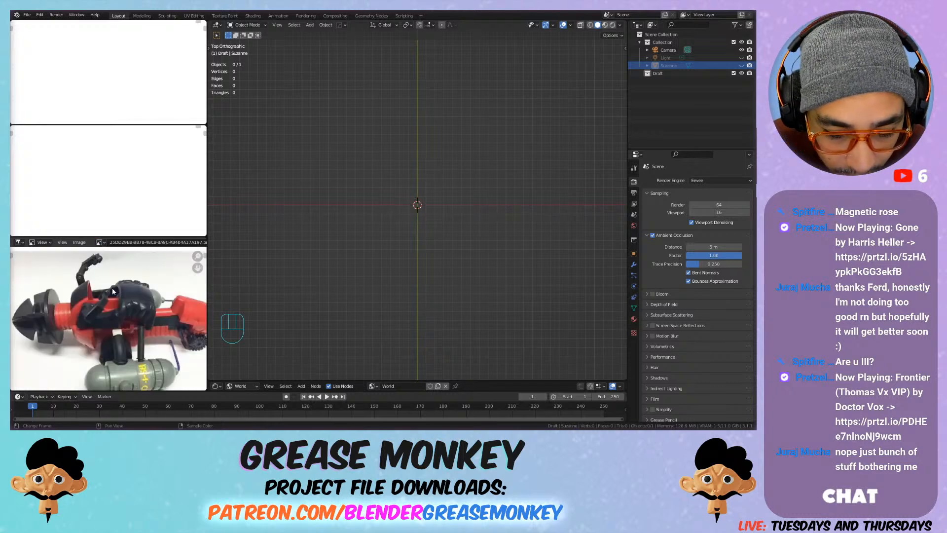
scroll(111, 303, "down", 2)
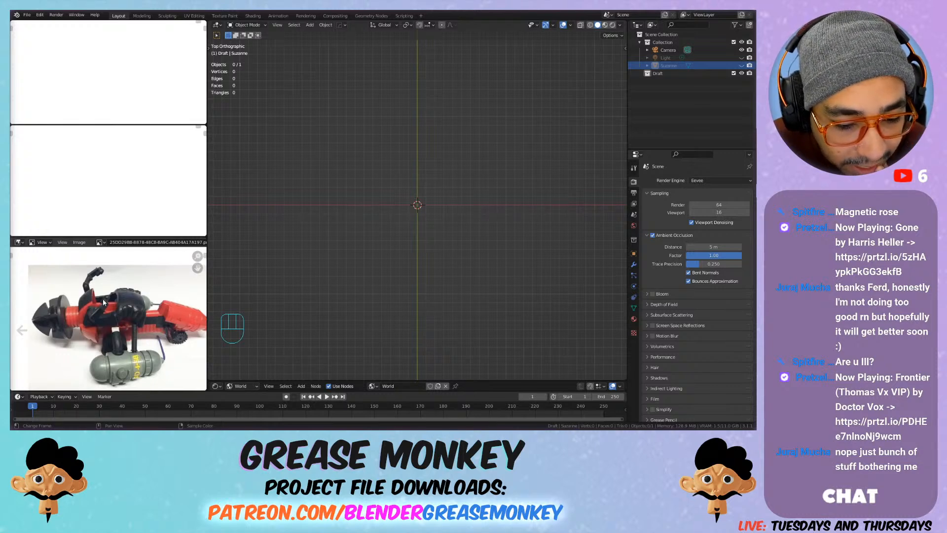
left_click_drag(99, 242, 115, 272)
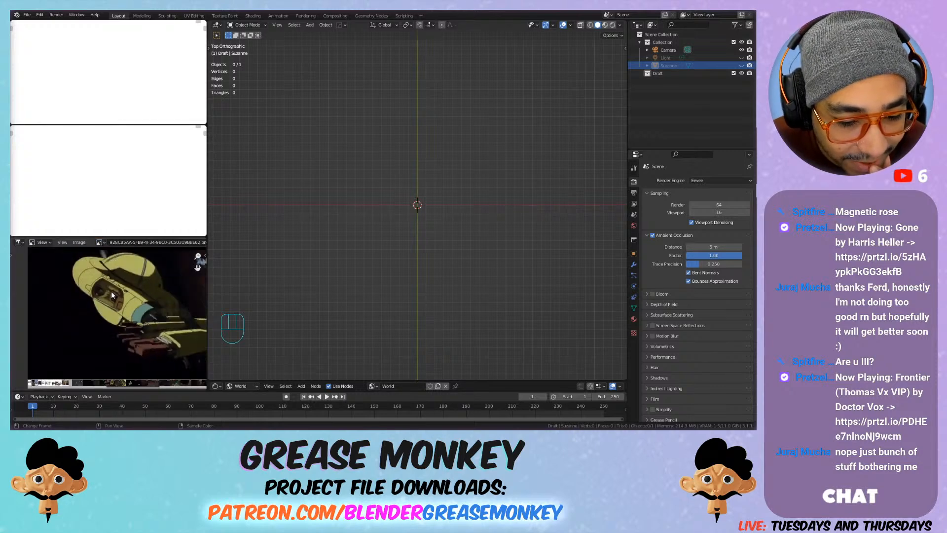
middle_click_drag(123, 285, 107, 295)
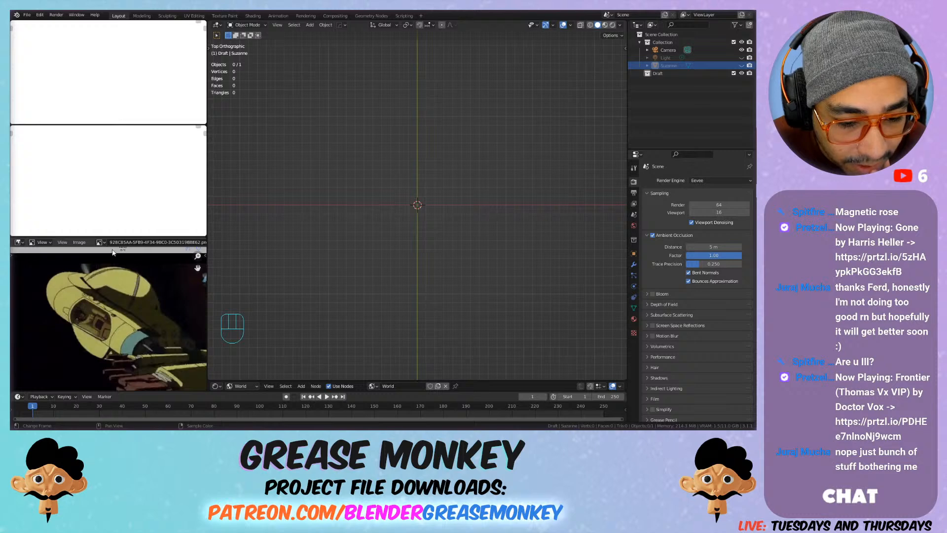
Step: Switch to the reference image whose name starts with ED and ends in UDIM, and unlink it from the image editor
left_click(99, 243)
left_click(112, 276)
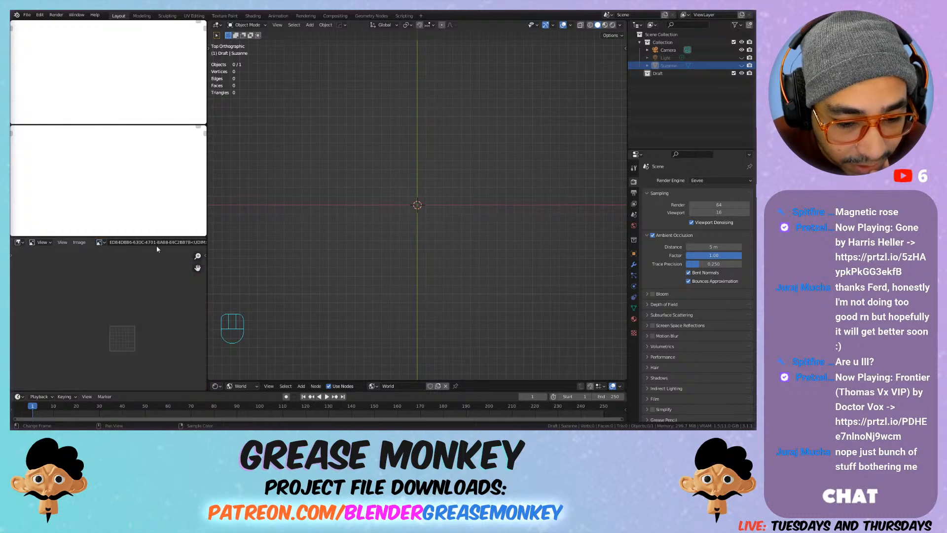
double_click(175, 242)
left_click(152, 261)
middle_click_drag(123, 267, 69, 267)
middle_click_drag(119, 243, 35, 238)
left_click(165, 242)
Step: Browse to the MEDIA folder of the 04-05-22 ship modelling project and select the second yellow ship image for opening
left_click(144, 242)
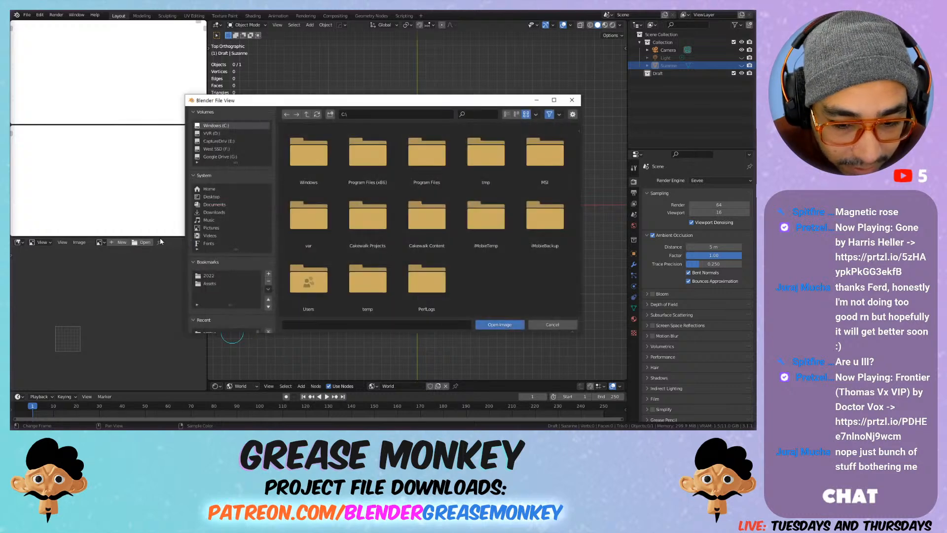
left_click(210, 284)
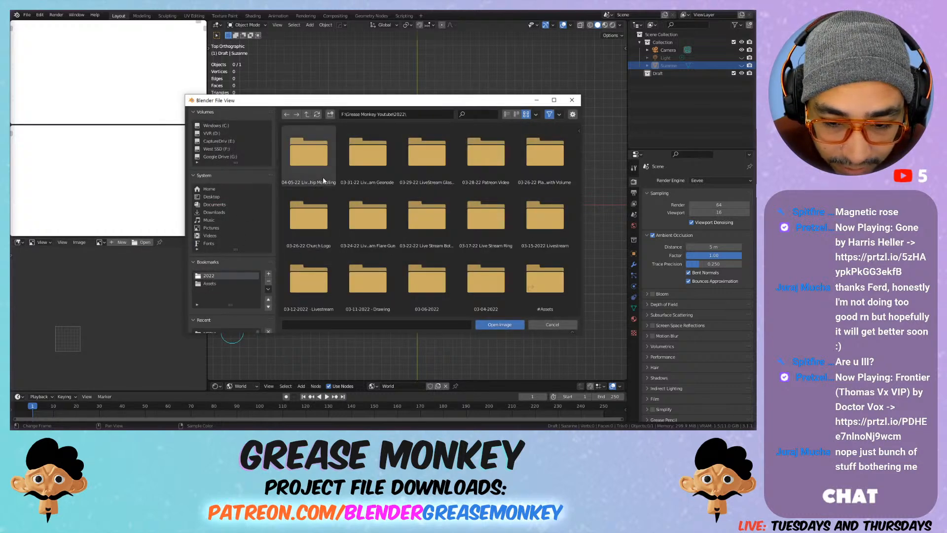
double_click(327, 165)
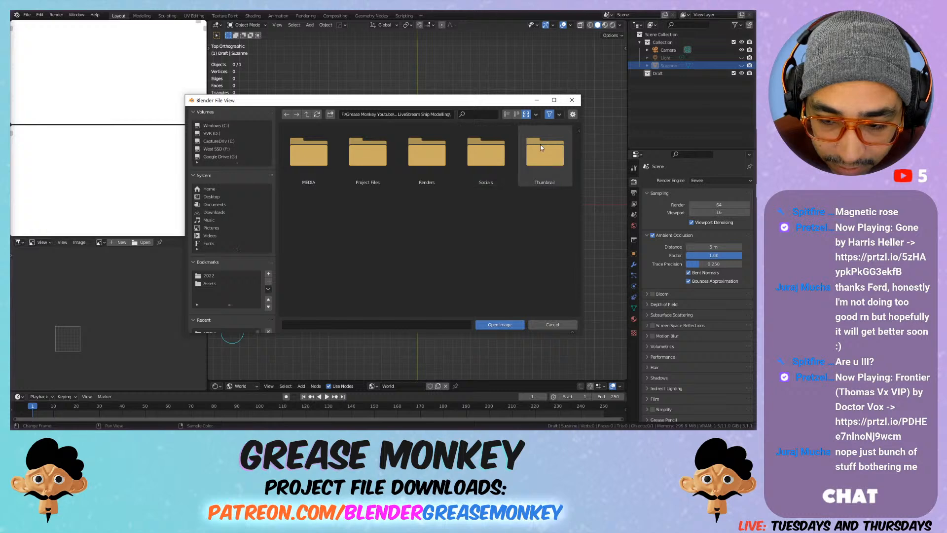
double_click(292, 177)
left_click(367, 172)
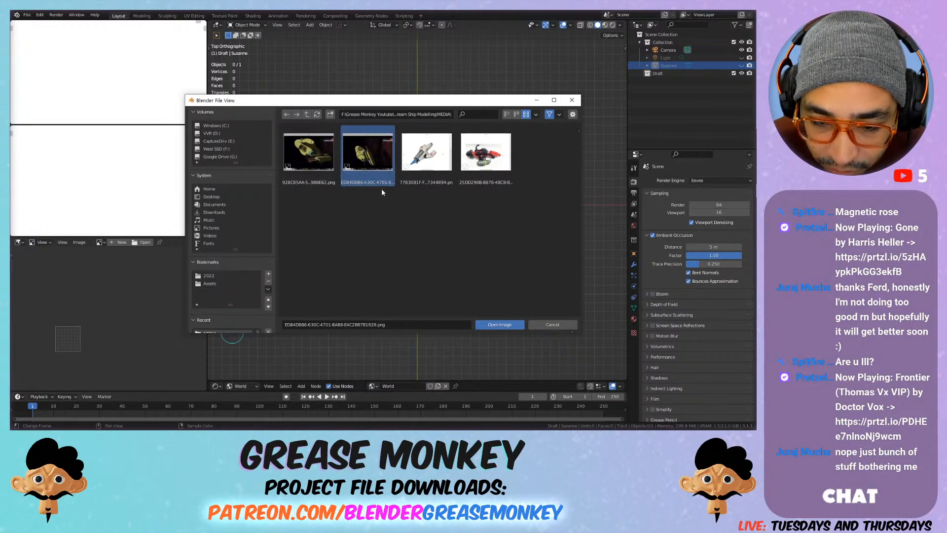
Step: Rename the selected image file as 2.png, load it into the image editor and look over the yellow ship
key("F2")
type("2")
key("Return")
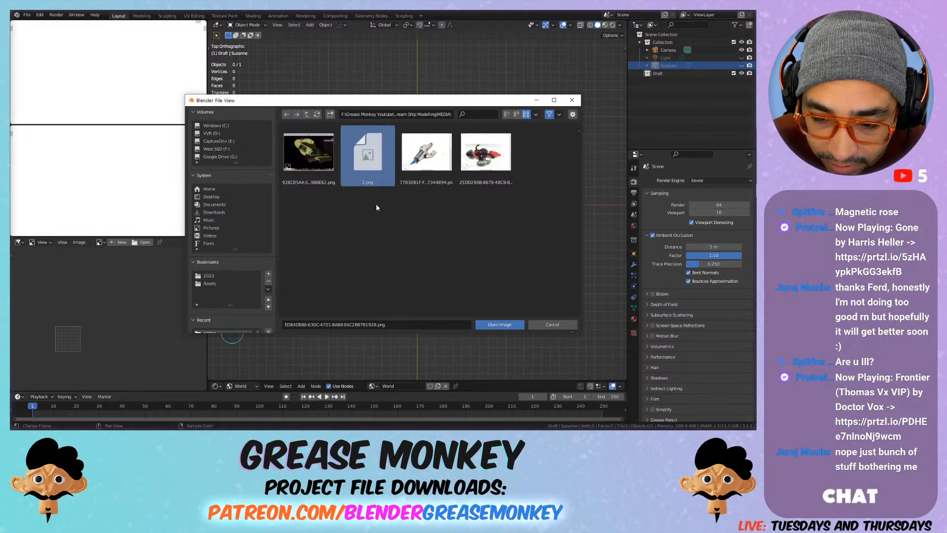
double_click(366, 158)
scroll(109, 320, "up", 5)
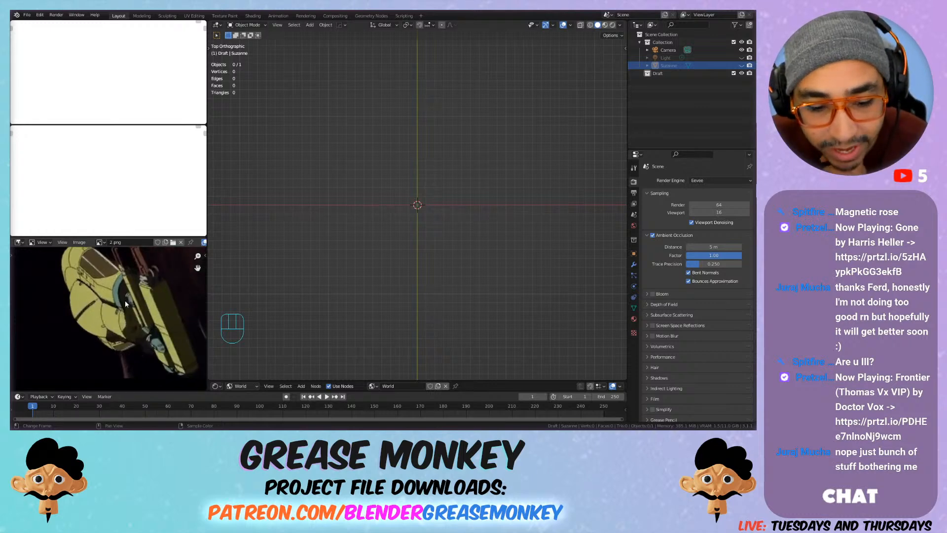
middle_click_drag(123, 304, 98, 332)
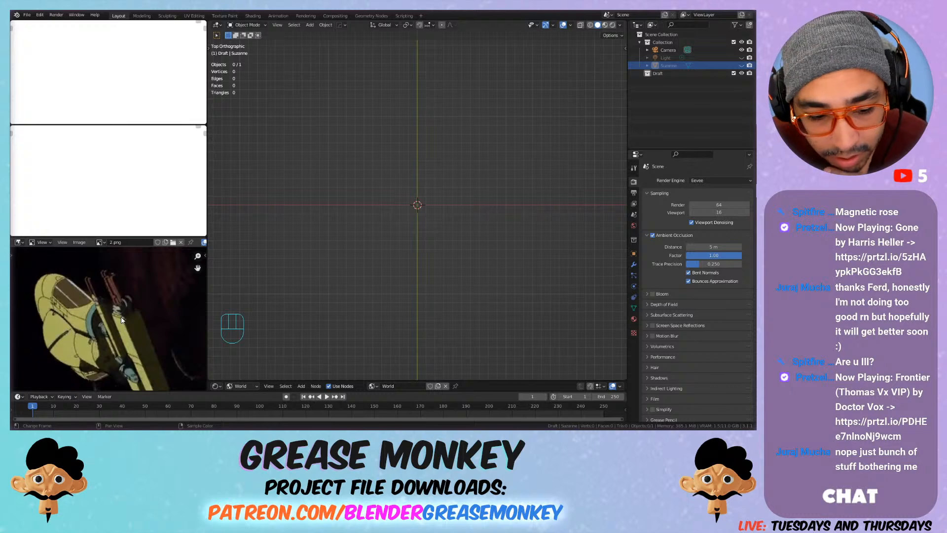
middle_click_drag(132, 347, 144, 302)
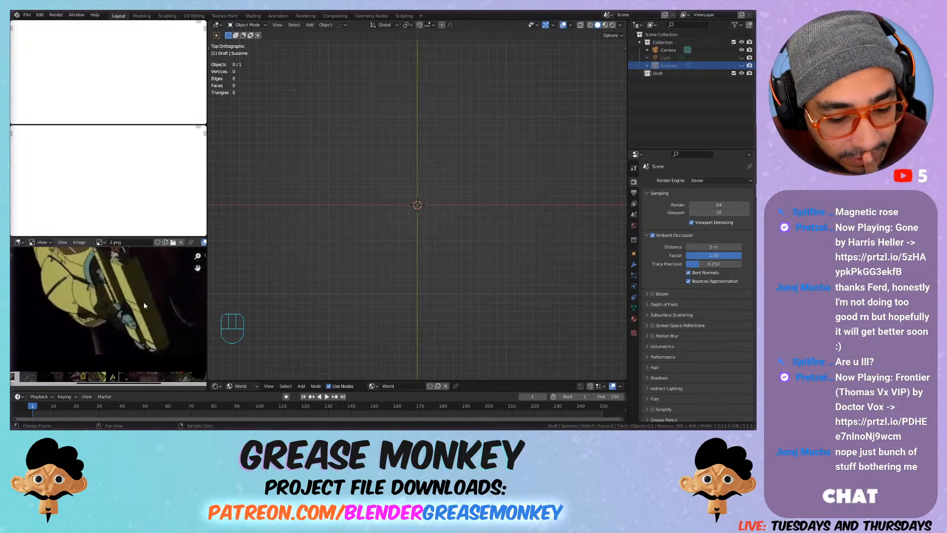
Step: Bring the white spaceship reference back into the image editor with the whole ship in view
left_click(99, 242)
left_click(118, 264)
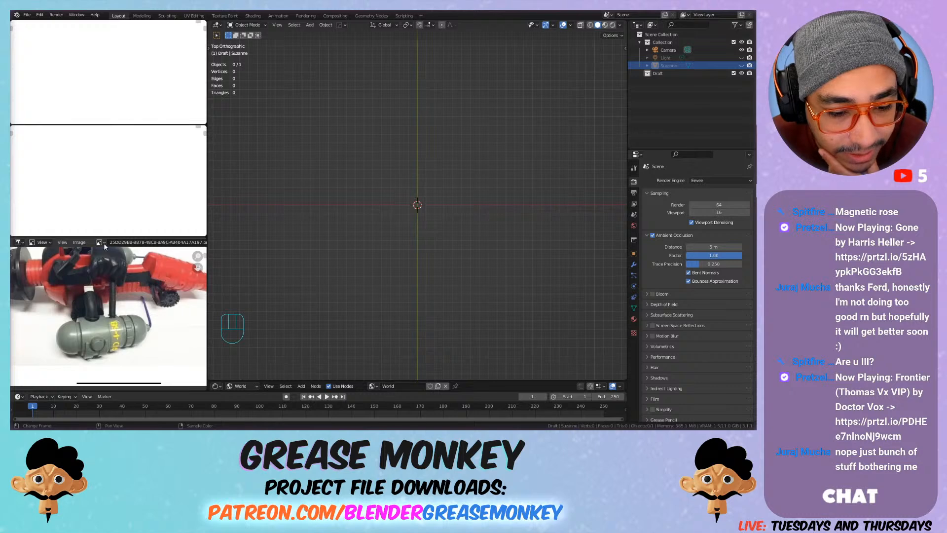
left_click(100, 242)
left_click(117, 269)
middle_click_drag(116, 273, 126, 333)
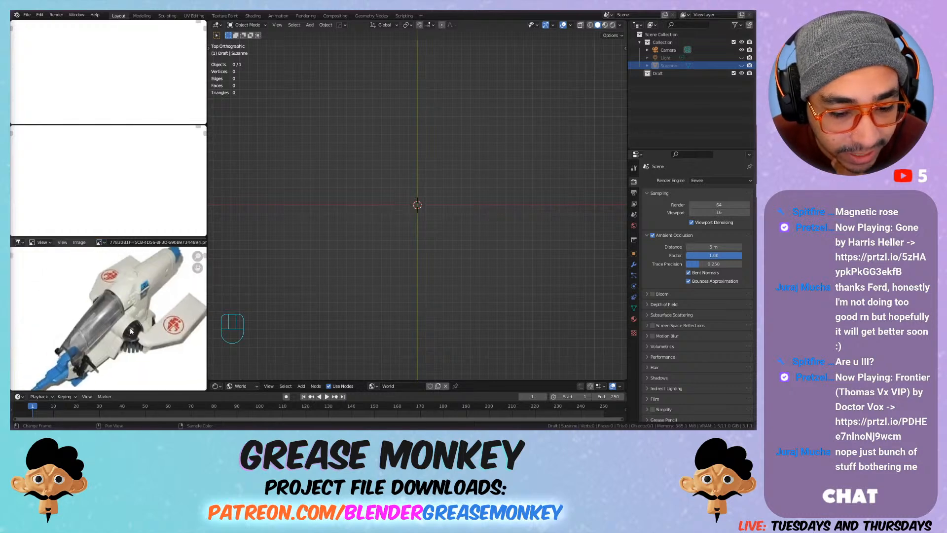
scroll(145, 291, "down", 1)
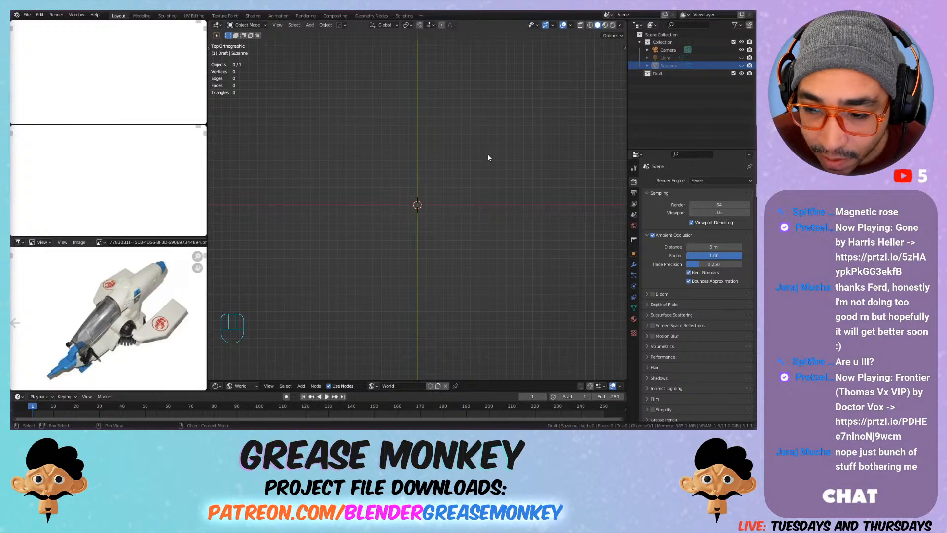
Step: Switch the main viewport to rendered shading and check its overlay settings
left_click(613, 25)
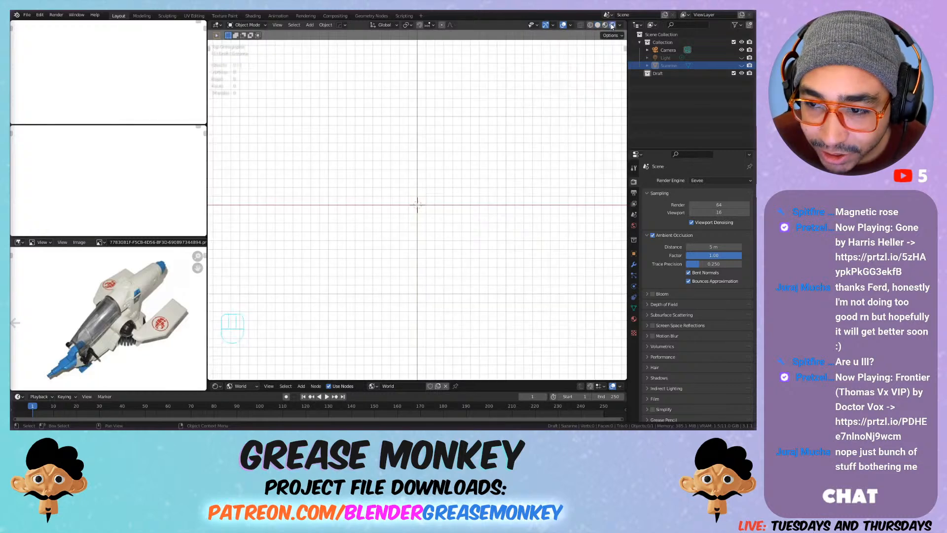
left_click(571, 26)
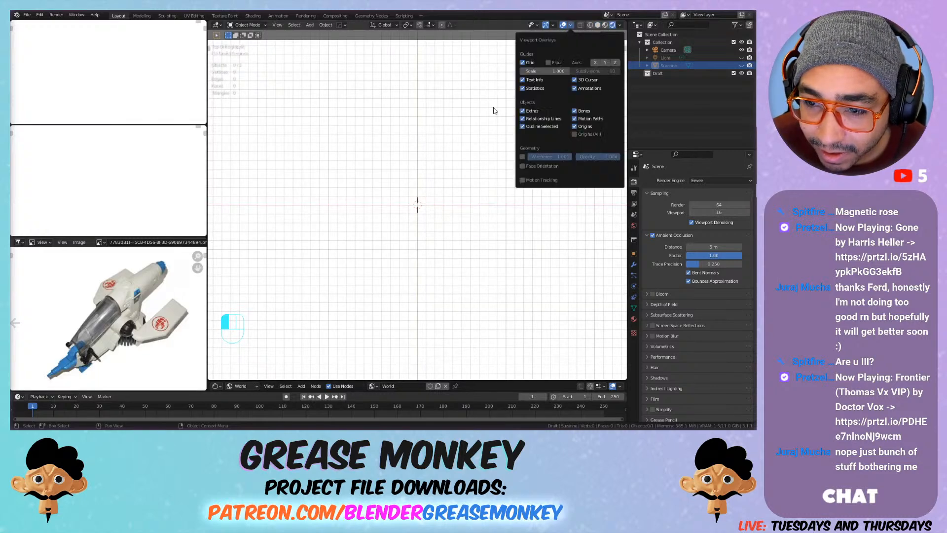
middle_click_drag(467, 181, 444, 163, "shift")
Step: Add a mesh circle at the scene origin in the Draft collection
key("shift+a")
mouse_move(431, 168)
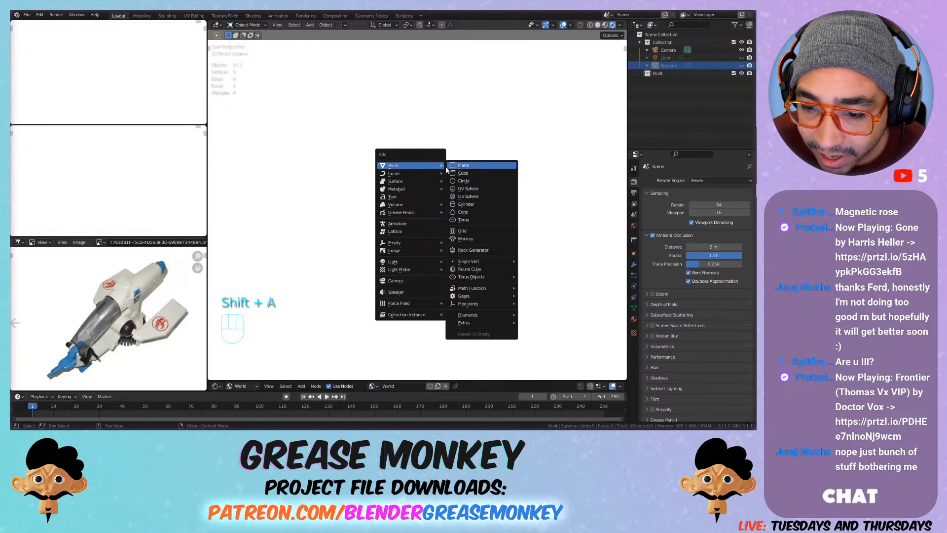
left_click(480, 181)
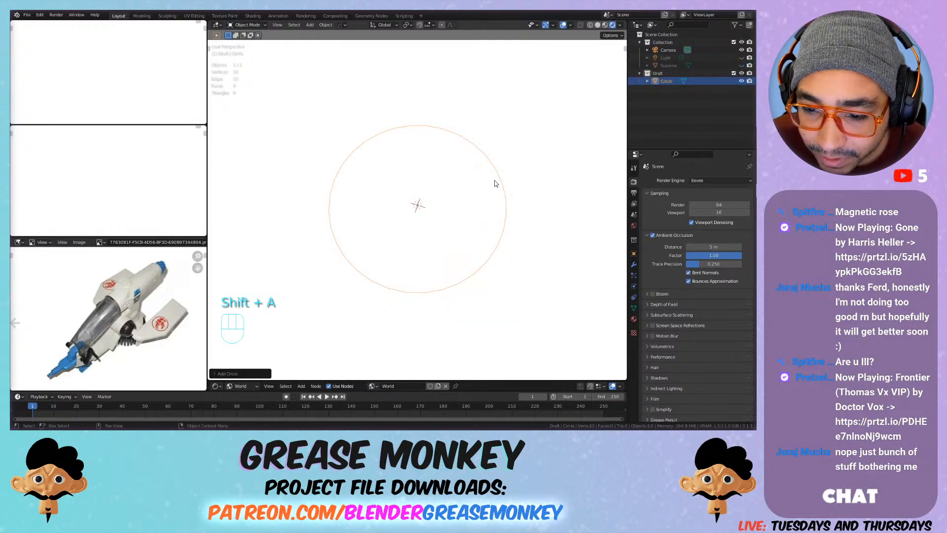
Step: Delete the circle from the Draft collection and add a mesh cylinder at the scene origin instead
scroll(550, 91, "down", 3)
middle_click_drag(549, 90, 424, 126, "shift")
key("x")
left_click(423, 126)
key("shift+a")
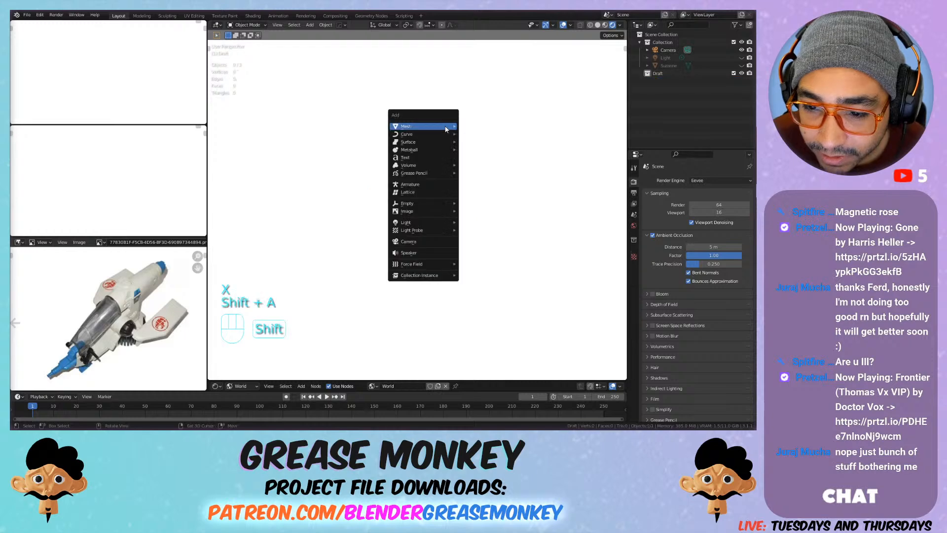
mouse_move(424, 126)
left_click(490, 164)
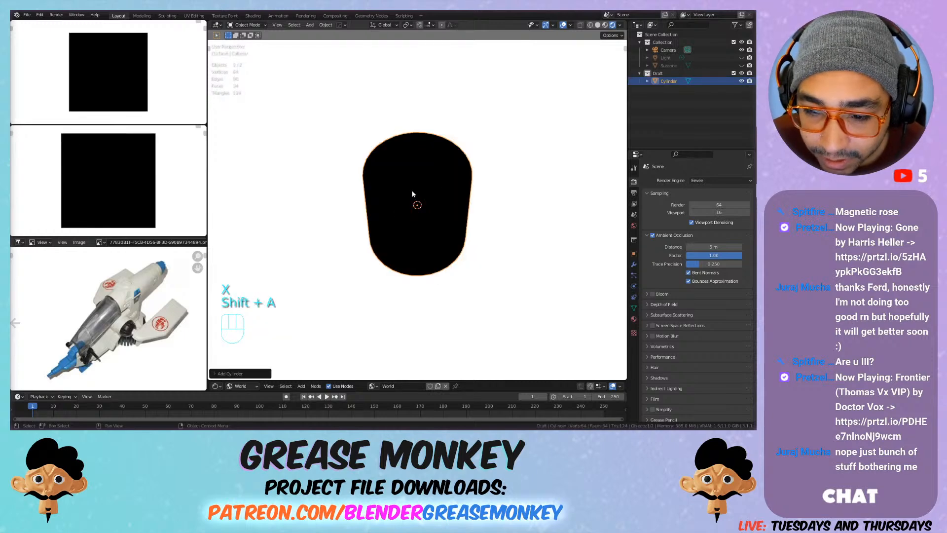
Step: Turn on the Wireframe viewport display for the cylinder so its edges are drawn over the shading
left_click(634, 254)
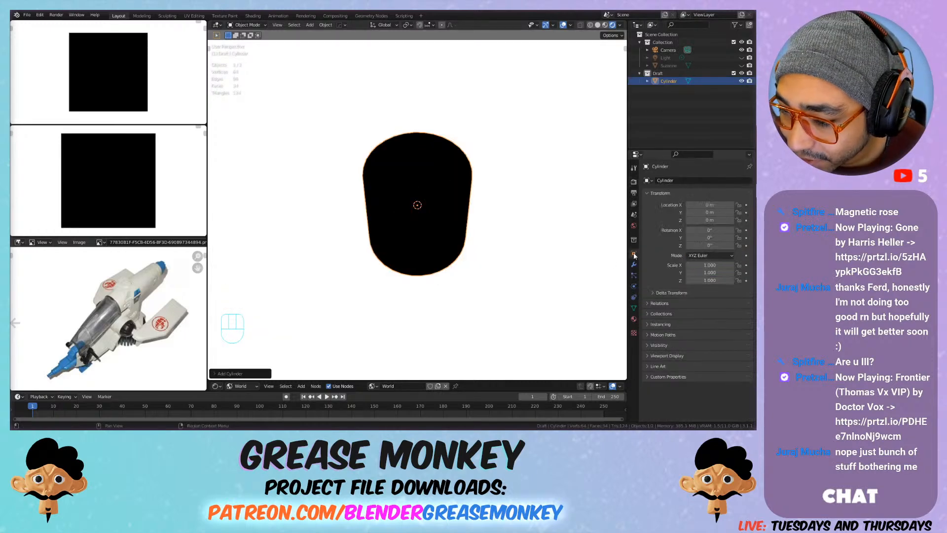
left_click(660, 346)
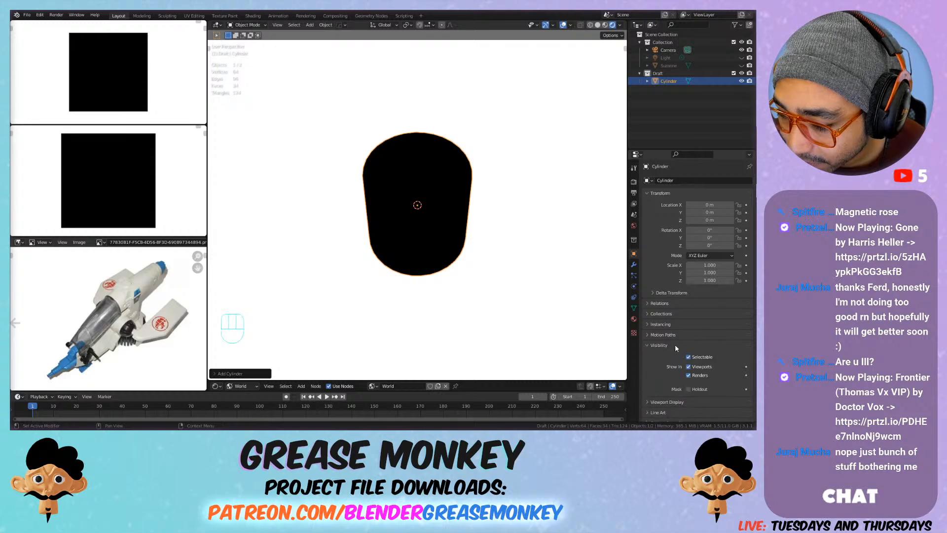
left_click(666, 346)
left_click(667, 356)
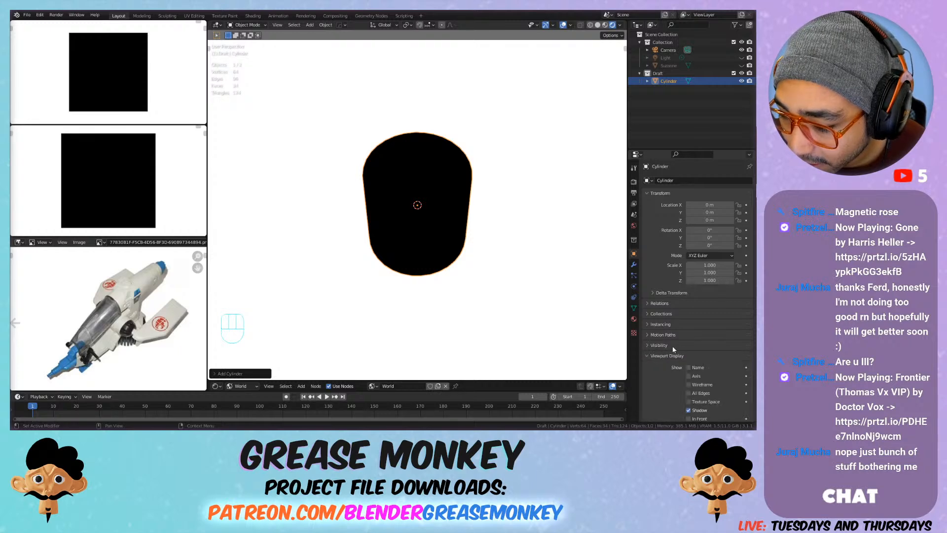
scroll(686, 355, "down", 2)
left_click(703, 354)
mouse_move(459, 186)
middle_mouse_down("shift")
mouse_move(437, 157)
mouse_move(540, 187)
mouse_move(476, 187)
middle_mouse_up("shift")
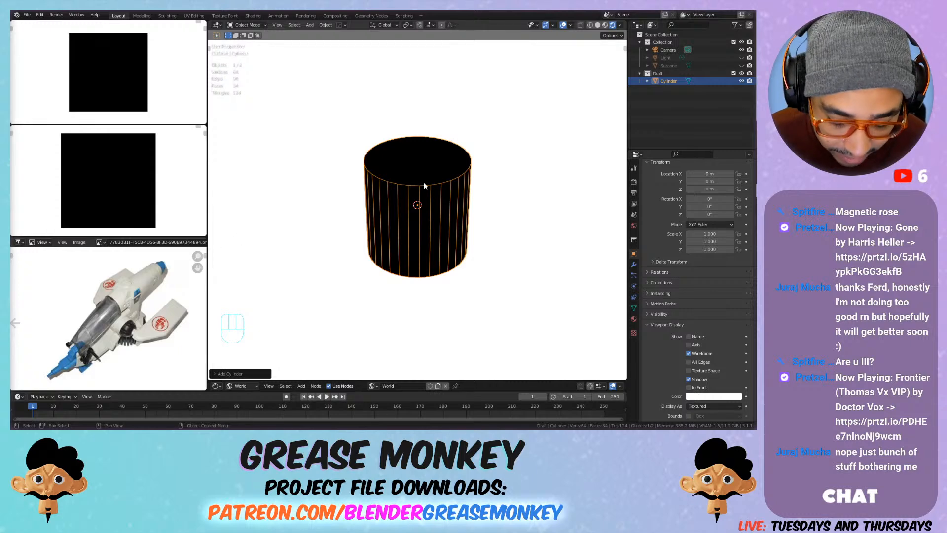
key("r")
key("x")
key("9")
key("0")
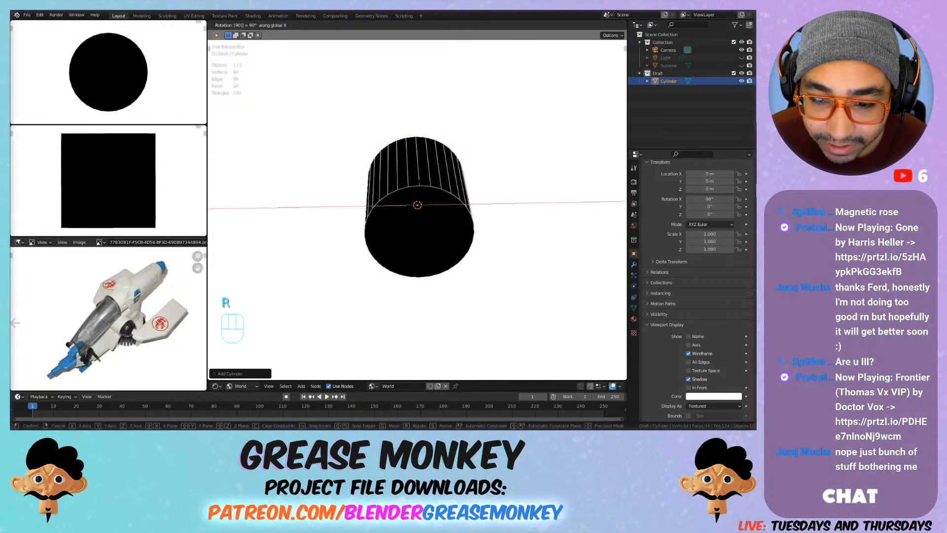
key("Escape")
Step: Rotate the cylinder 90° about the global X axis from the front view so it lies horizontally
key("KP_1")
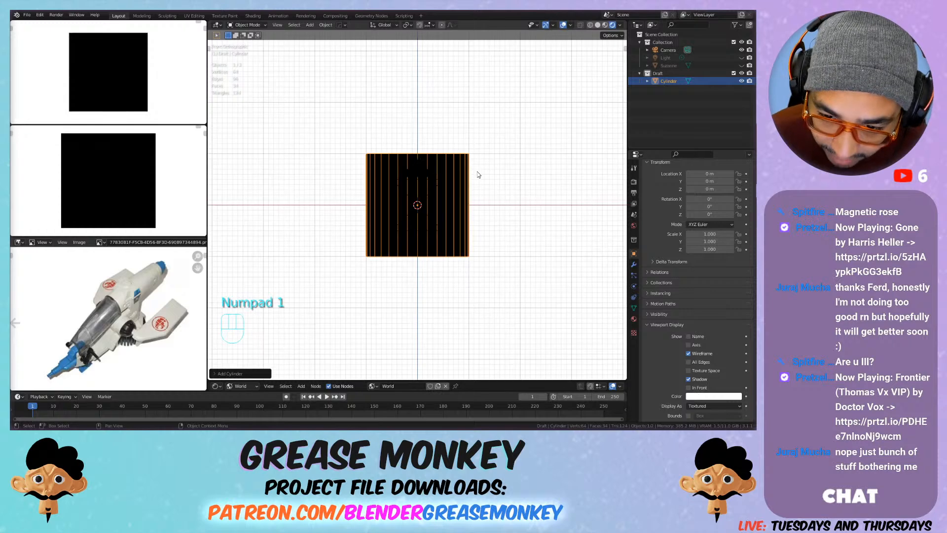
key("r")
key("x")
key("9")
key("0")
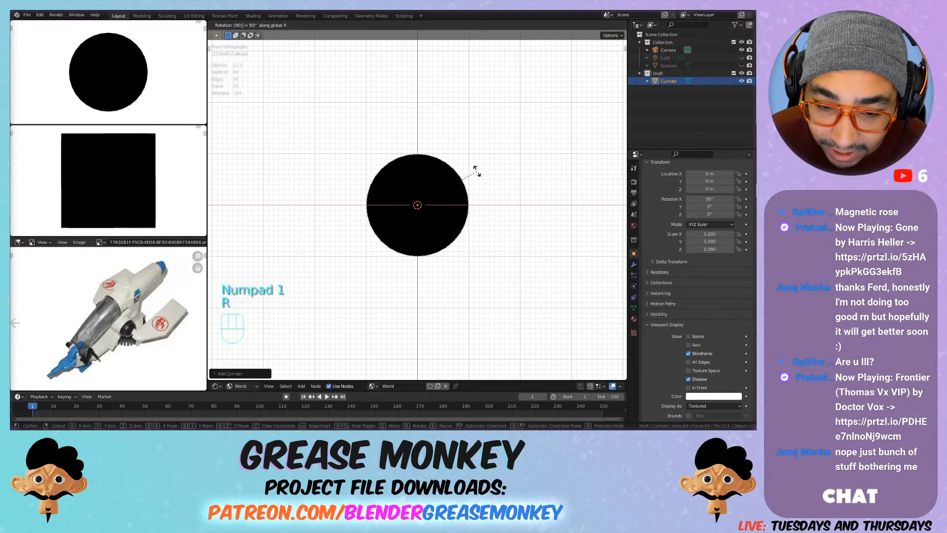
key("Return")
middle_click_drag(437, 160, 360, 178)
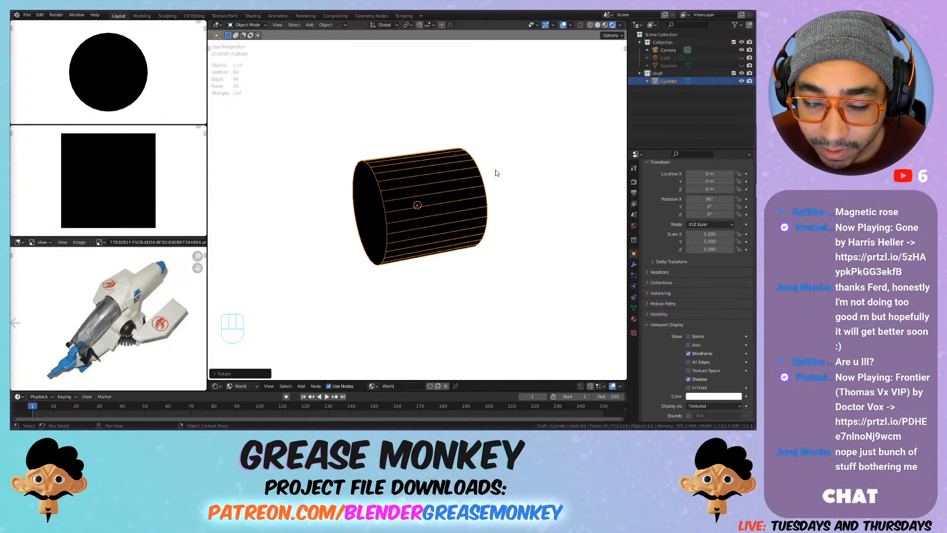
Step: Add a Subdivision modifier with viewport level 2 to the cylinder and stretch its mesh along global Y to about 1.9 times
key("ctrl+1")
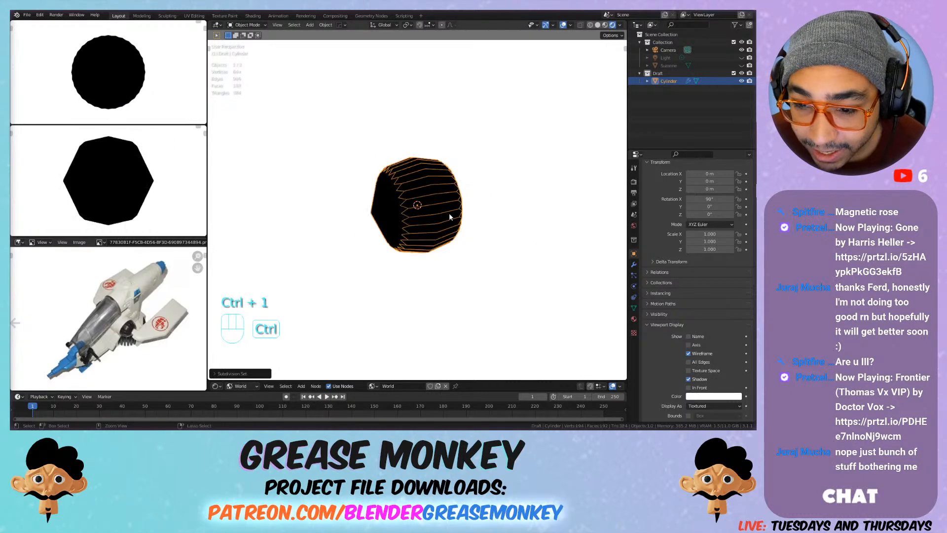
key("Tab")
key("s")
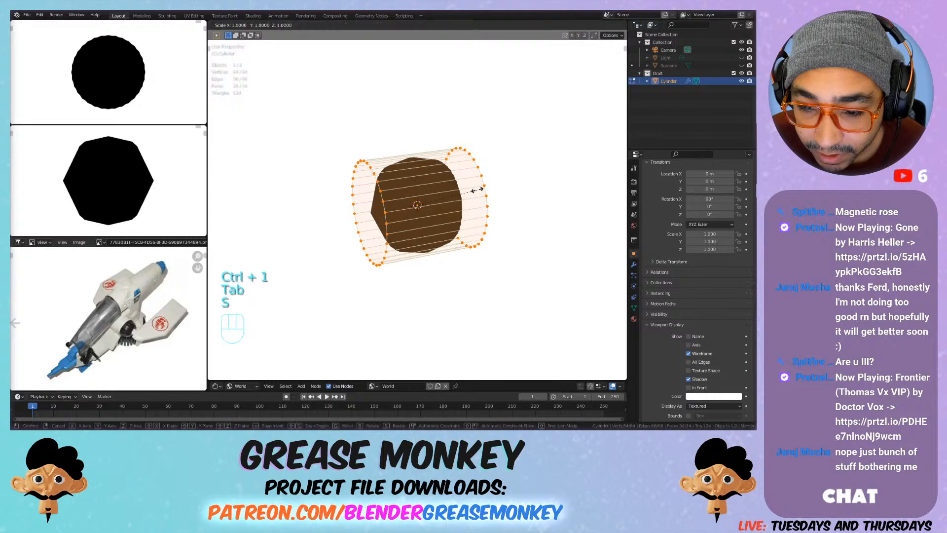
key("x")
key("y")
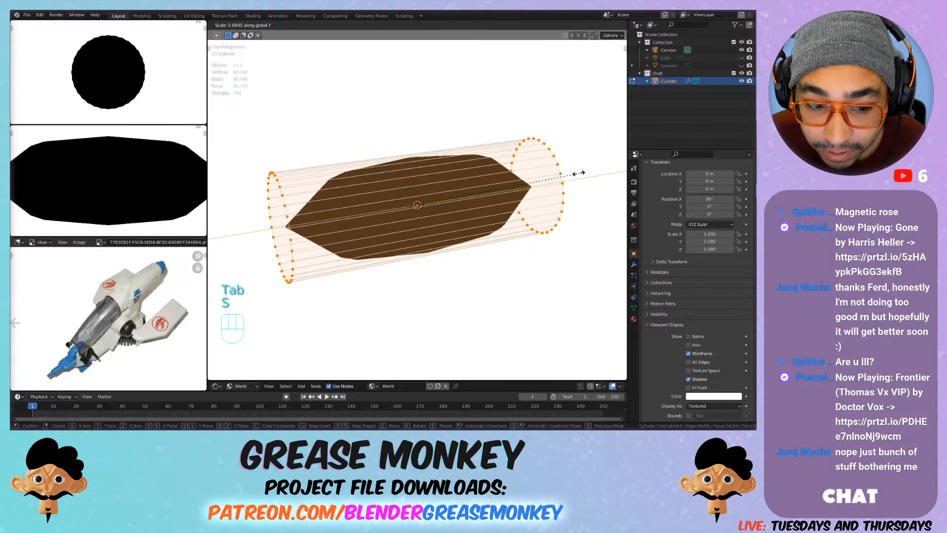
left_click(533, 185)
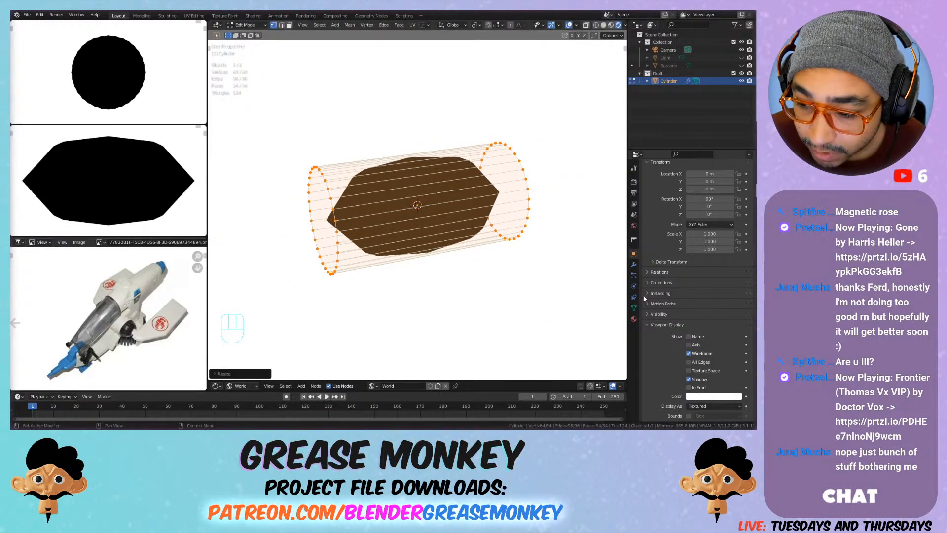
left_click(634, 264)
left_click(739, 214)
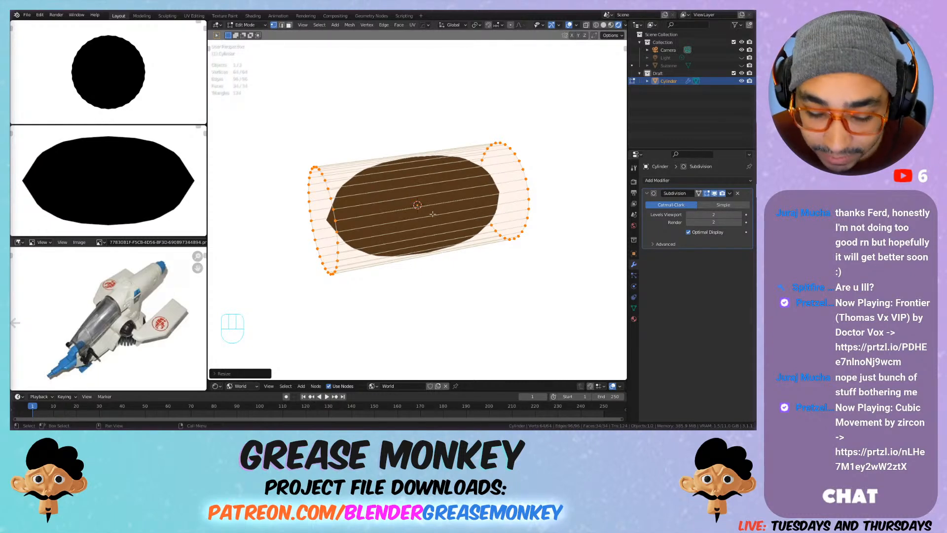
Step: Select the edge loop around the cylinder's rear end and set its mean crease to about 0.23
key("2")
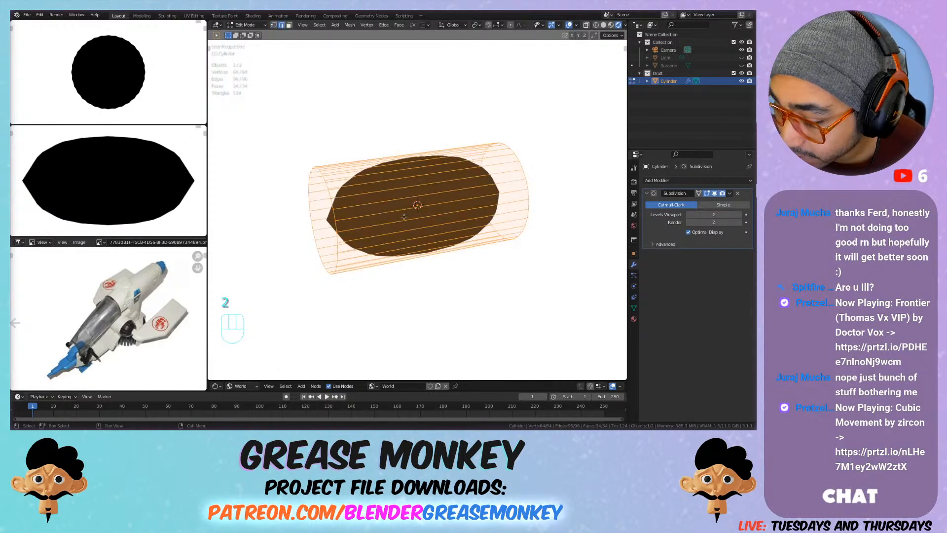
left_click(336, 207, "alt")
left_click(336, 206, "alt")
left_click(334, 206, "alt")
left_click(331, 205, "alt")
left_click(331, 188)
left_click(331, 194, "alt")
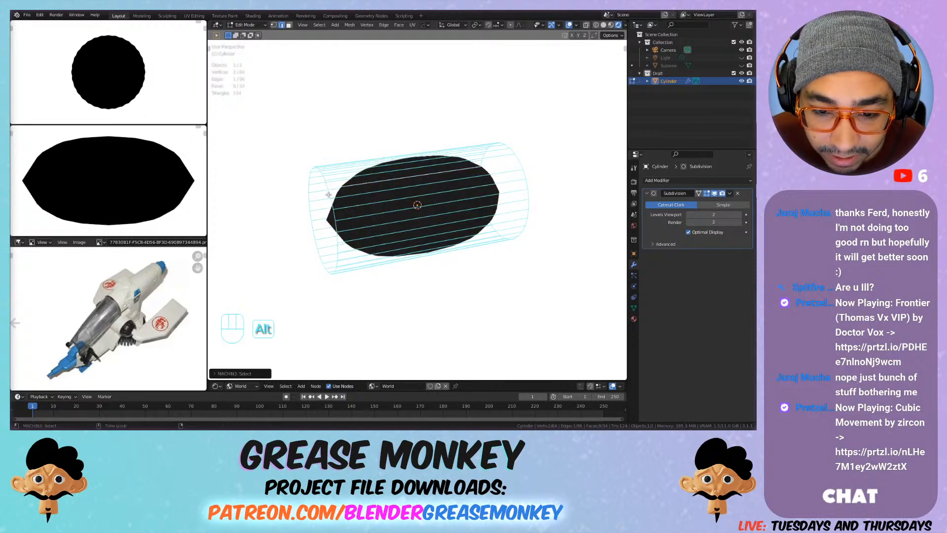
left_click(339, 233)
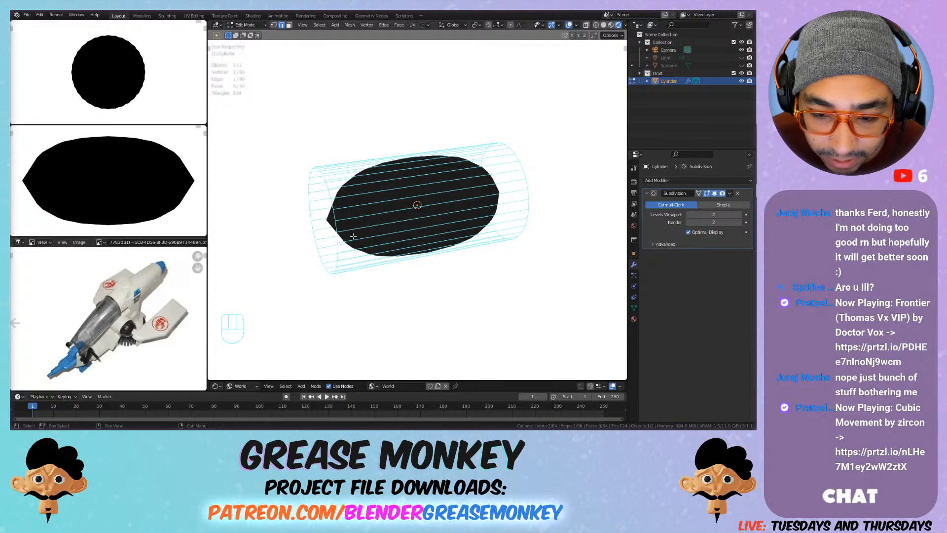
left_click(528, 180, "alt")
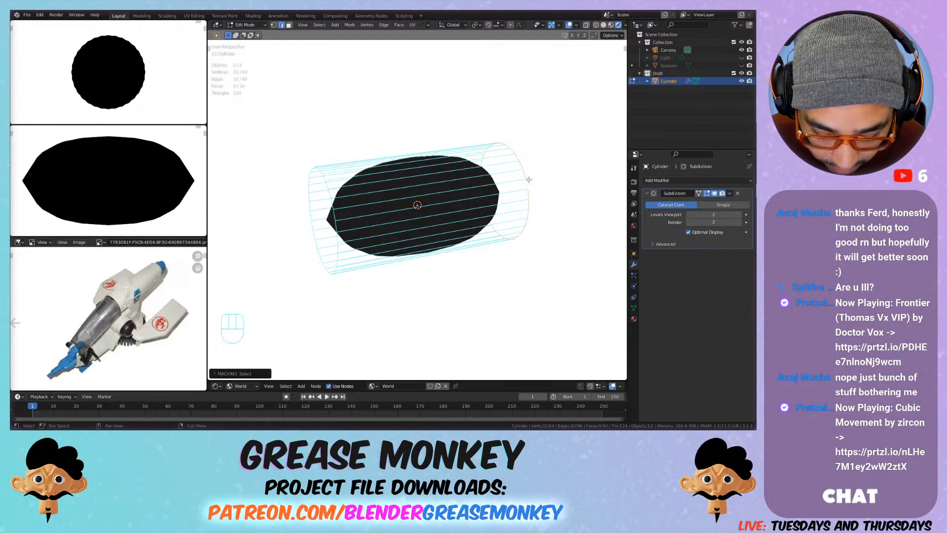
key("n")
left_click(623, 49)
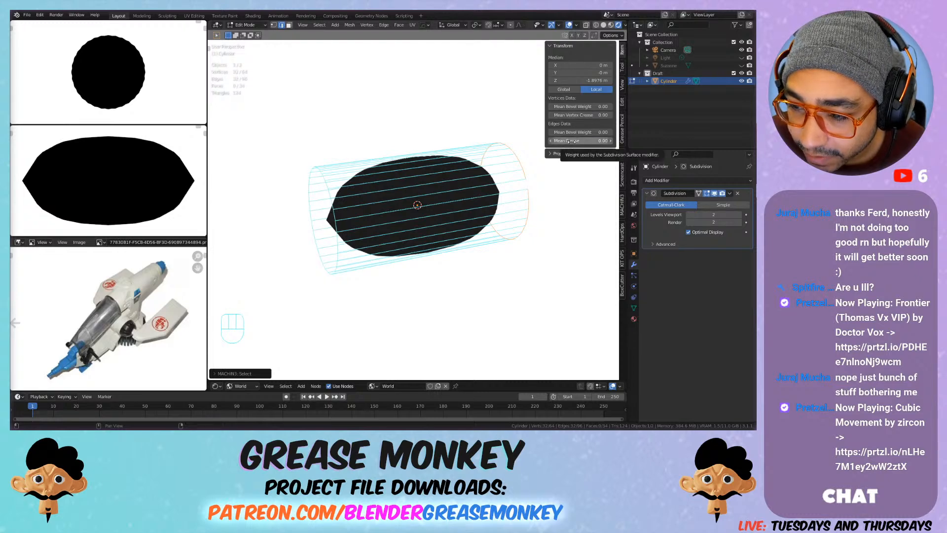
mouse_move(571, 142)
left_mouse_down()
mouse_move(616, 142)
mouse_move(552, 141)
left_mouse_up()
key("shift+a")
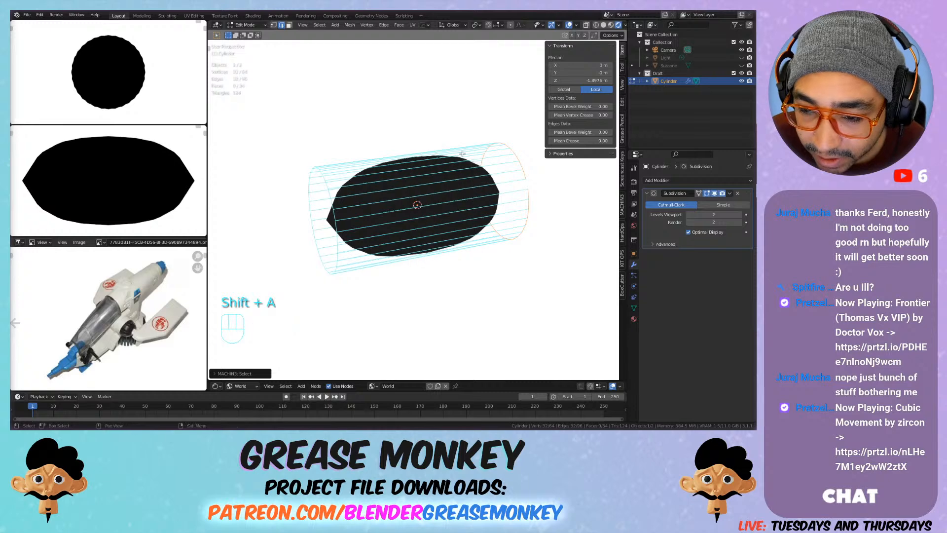
key("ctrl+a")
key("alt+a")
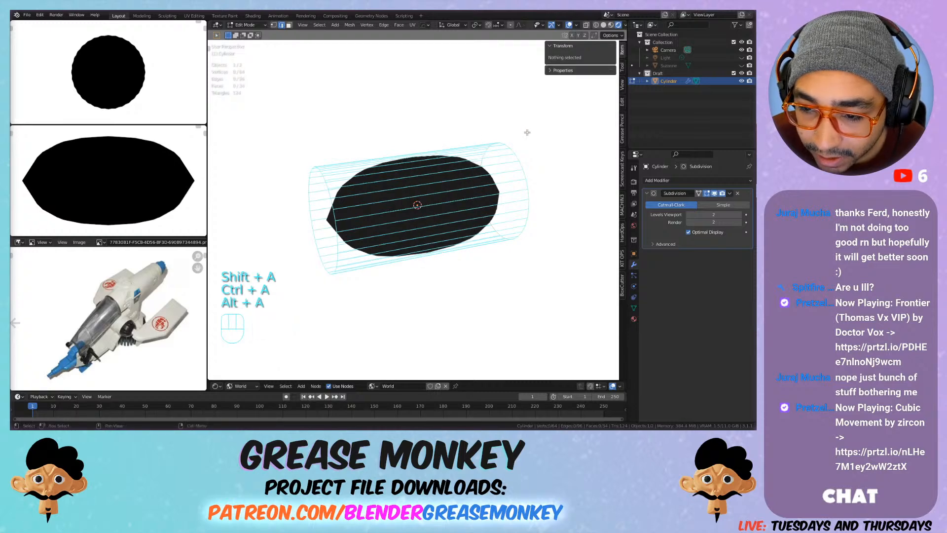
key("ctrl+z")
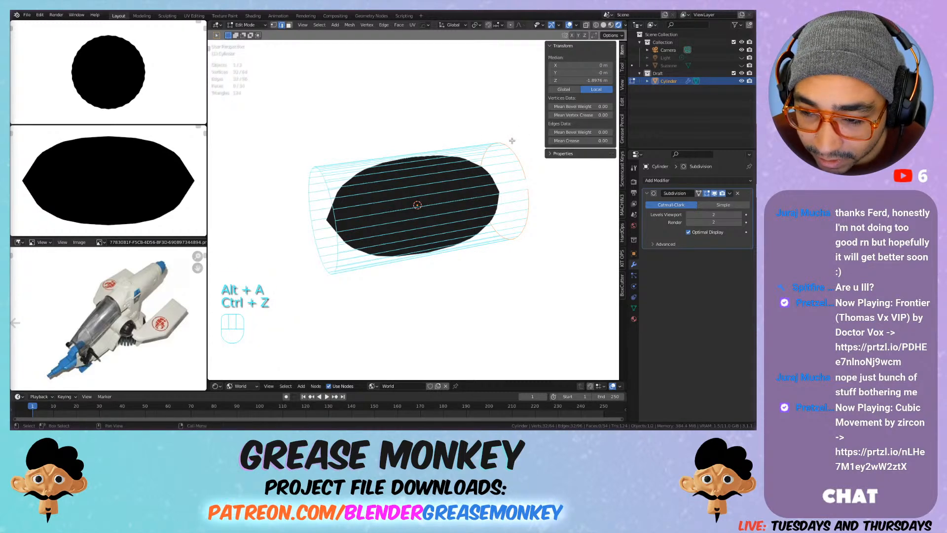
mouse_move(577, 141)
left_mouse_down()
mouse_move(616, 141)
mouse_move(588, 141)
left_mouse_up()
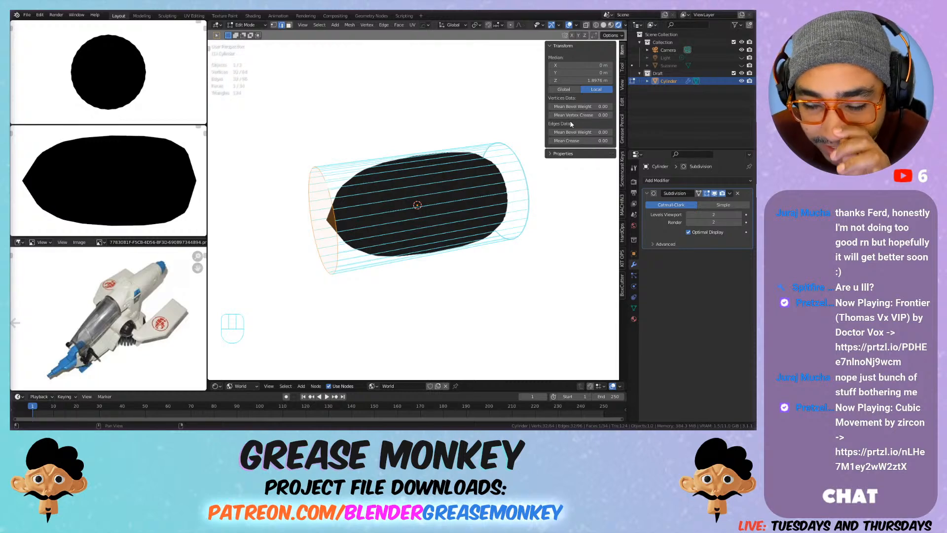
Step: Set the mean crease of the edge loop around the cylinder's front end to 0.15
left_click_drag(587, 141, 596, 141)
scroll(451, 172, "down", 1)
scroll(452, 170, "up", 1)
scroll(487, 169, "down", 1)
Step: Shrink the whole mesh inward by about 0.6 m and stretch it along global Y until the body is about 3.45 m long
key("a")
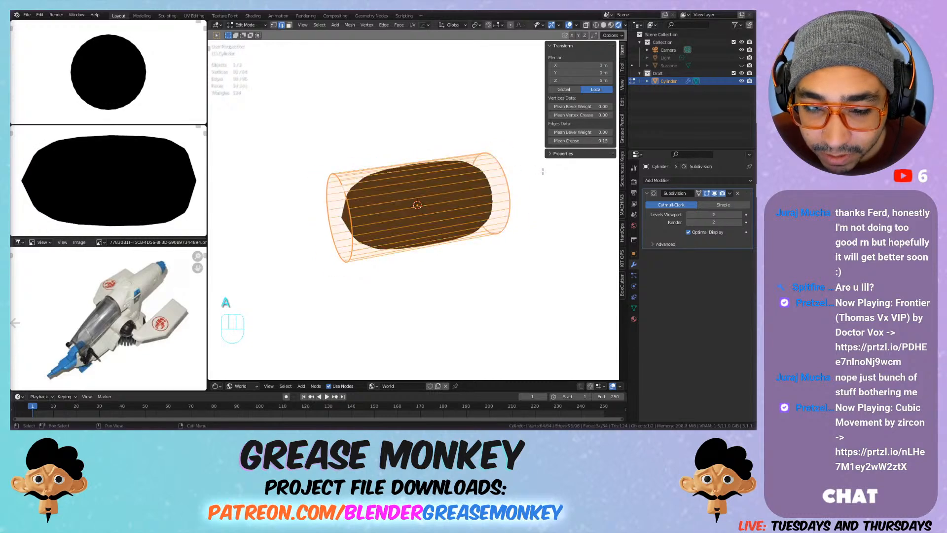
key("alt+s")
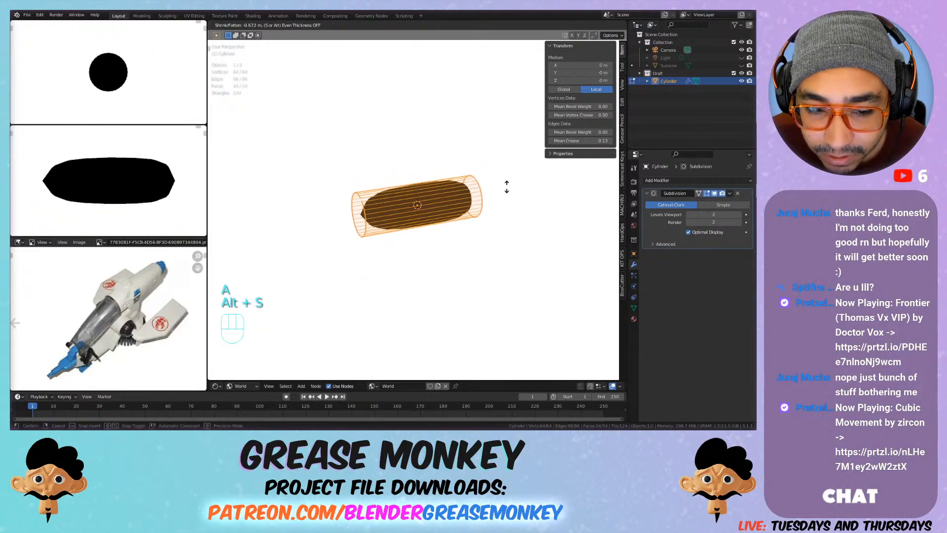
left_click(503, 187)
key("s")
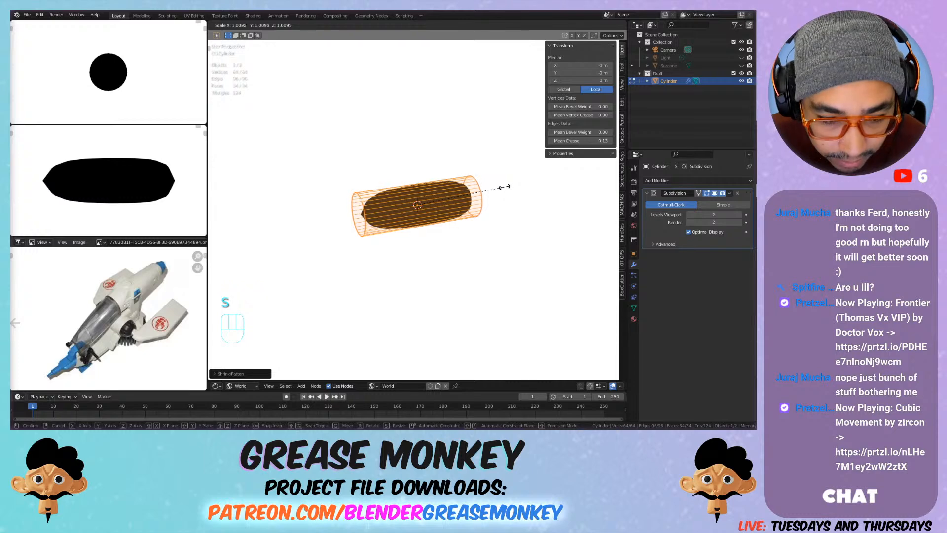
key("y")
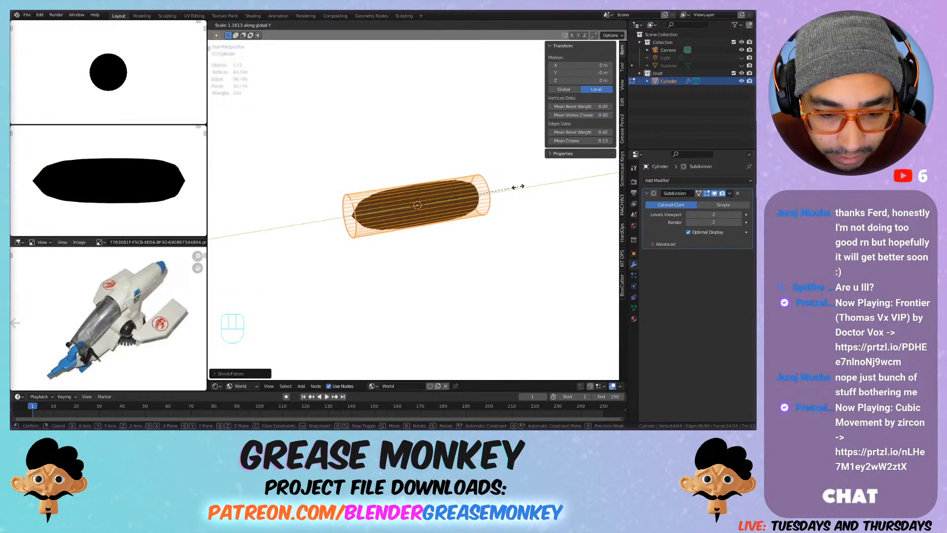
left_click(525, 187)
key("Tab")
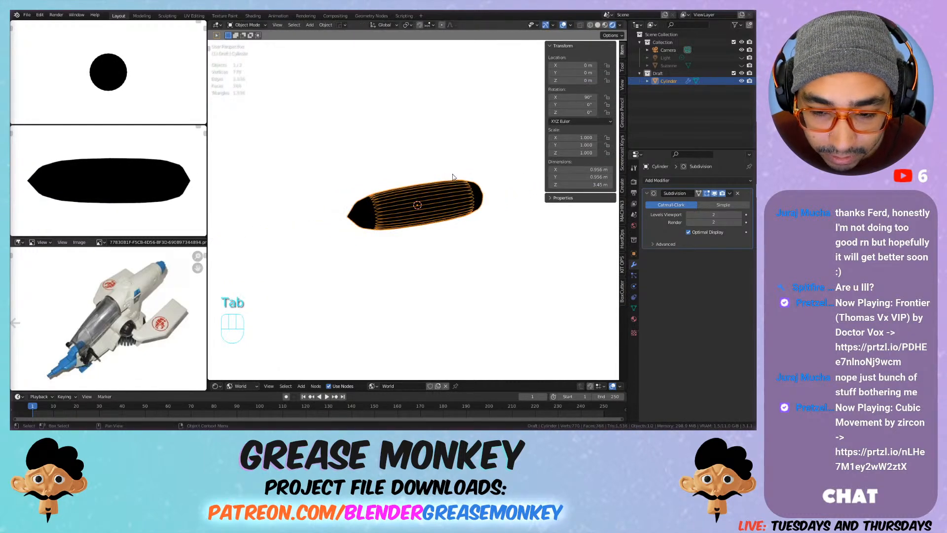
Step: Compare the body's shape with and without the Subdivision modifier shown in the viewport
scroll(437, 176, "up", 3)
middle_click_drag(435, 176, 413, 190, "shift")
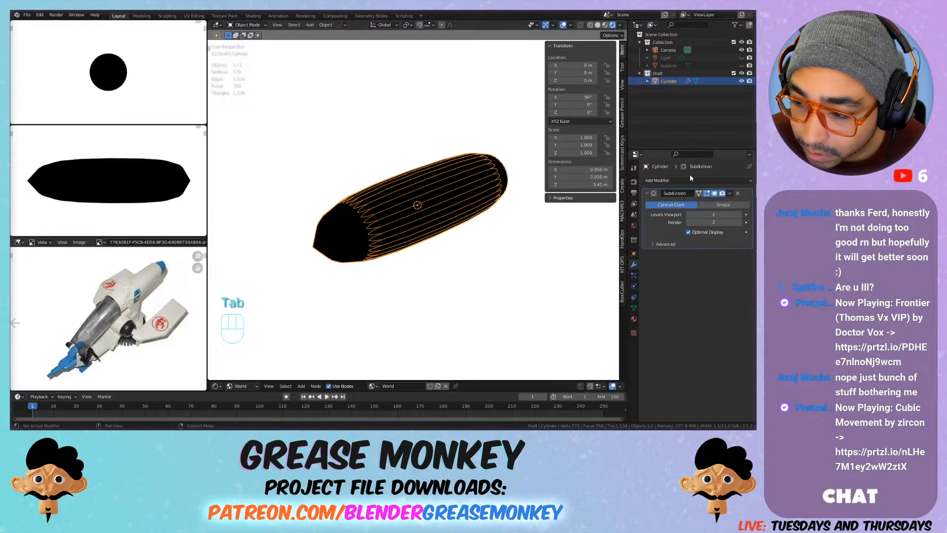
left_click(716, 195)
left_click(716, 195)
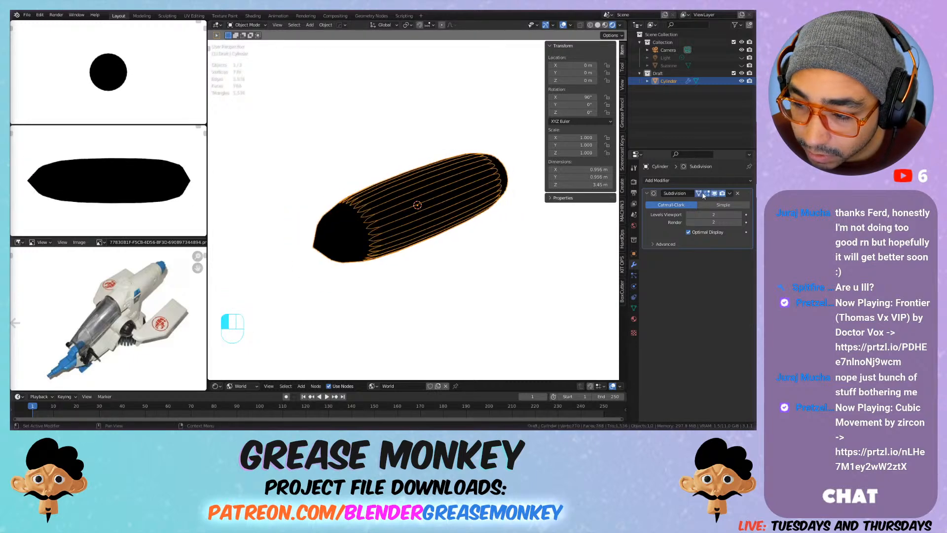
Step: Select the edge loop around the body's front end and raise its mean crease to about 0.33
middle_click_drag(370, 210, 397, 217, "shift")
key("Tab")
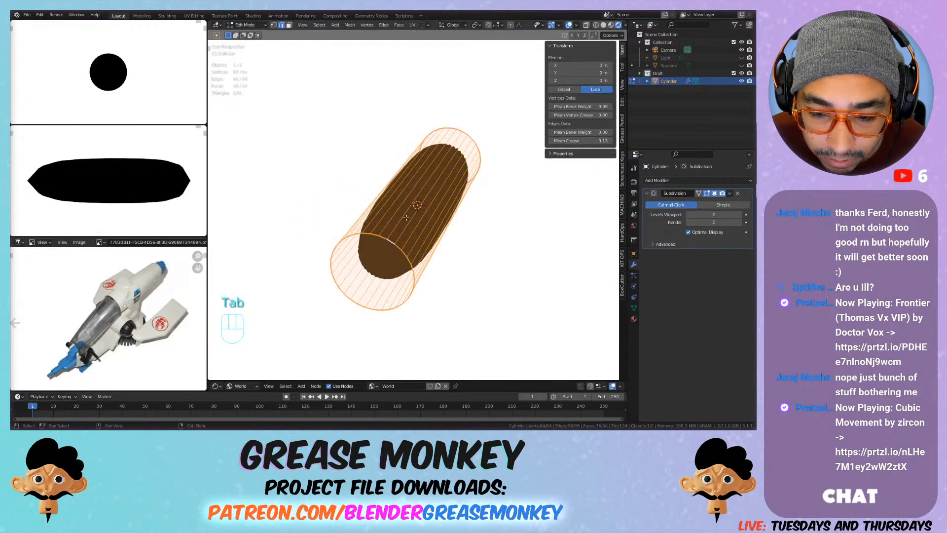
left_click(375, 236, "alt")
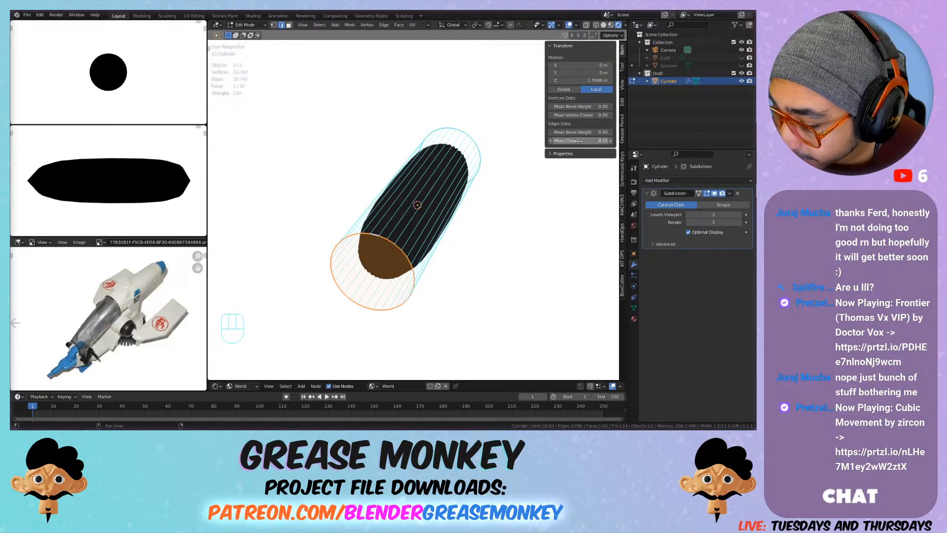
left_click_drag(572, 141, 593, 140)
scroll(412, 185, "up", 1)
middle_click_drag(424, 184, 390, 176)
key("Tab")
key("Tab")
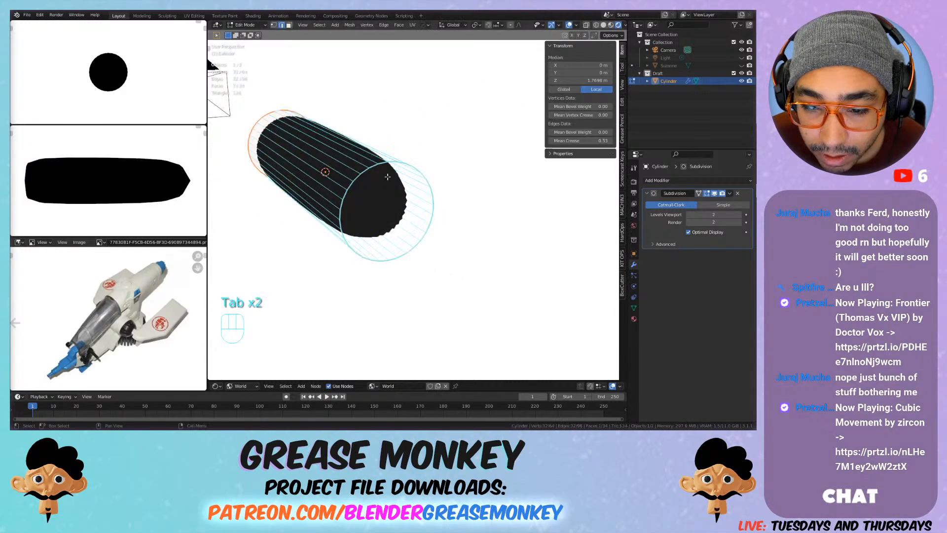
Step: Delete the flat cap face at the rear end of the cylinder body, leaving that end open
key("3")
left_click(401, 174)
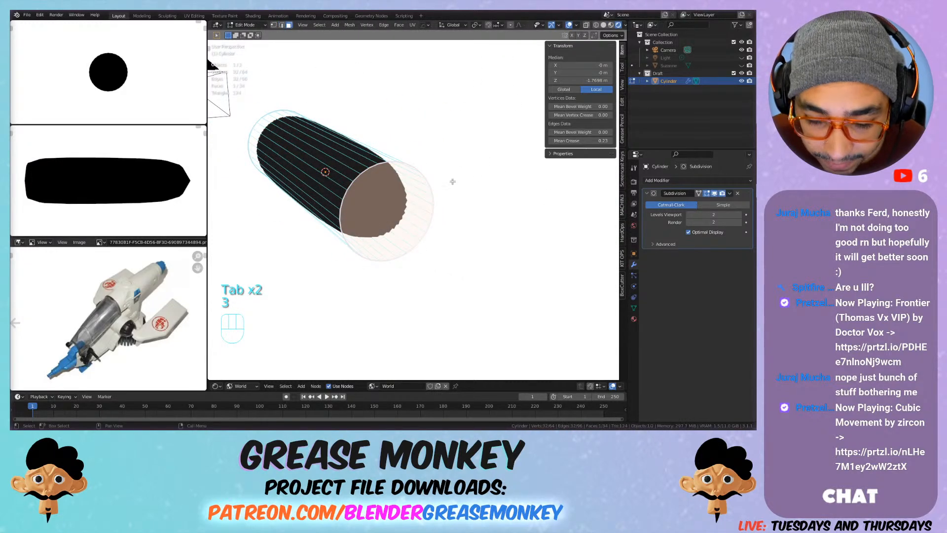
key("x")
left_click(419, 191)
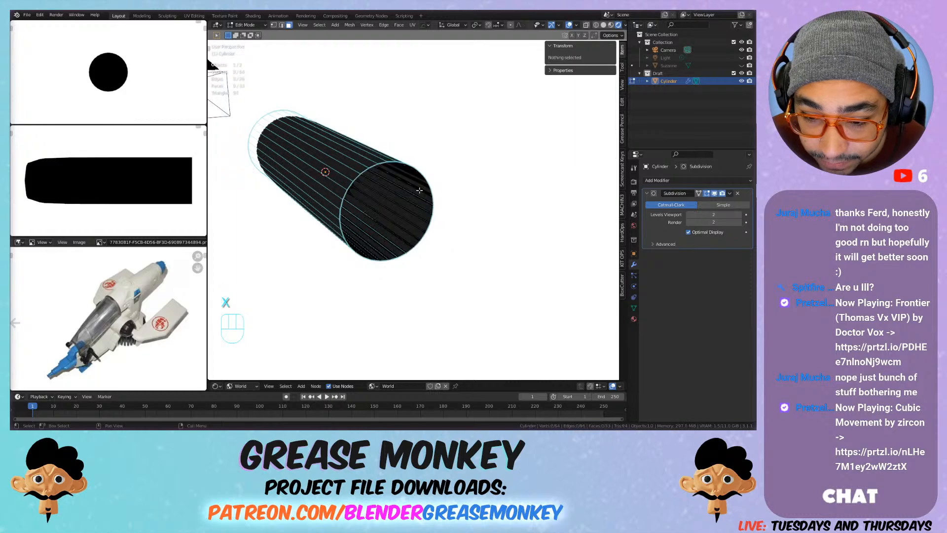
Step: Fill the open rear end of the body with a Grid Fill from its boundary edge loop and return to Object Mode
left_click(380, 163, "alt")
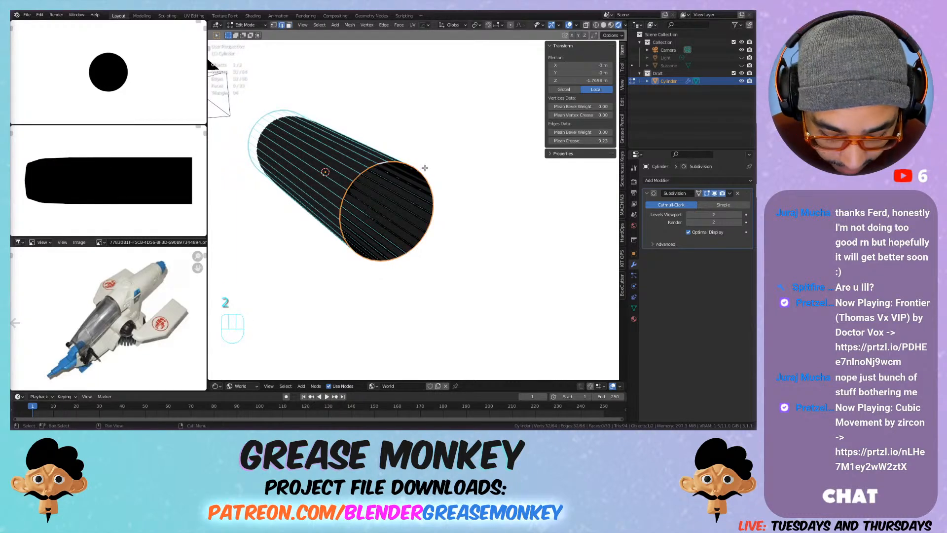
key("F3")
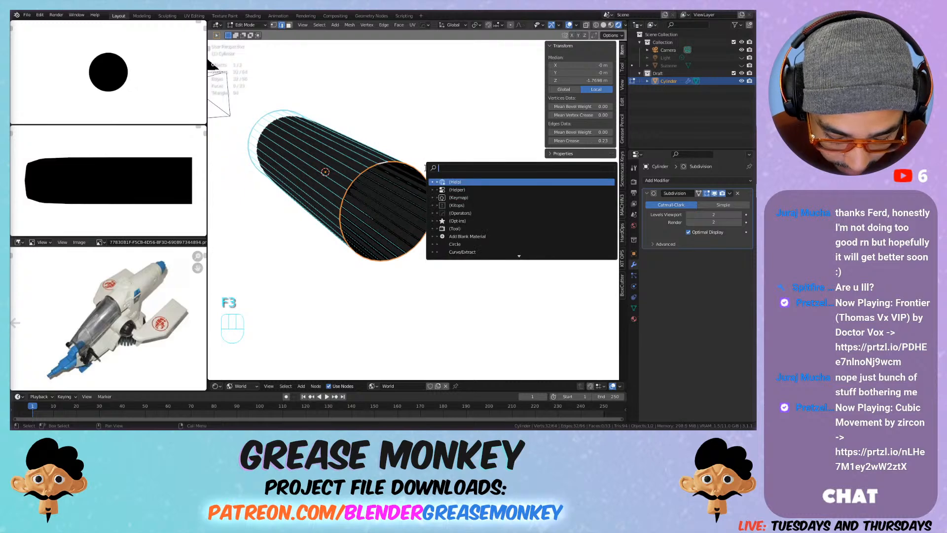
type("grid")
key("Down")
key("Return")
key("Tab")
middle_click_drag(425, 168, 413, 148)
scroll(413, 148, "down", 2)
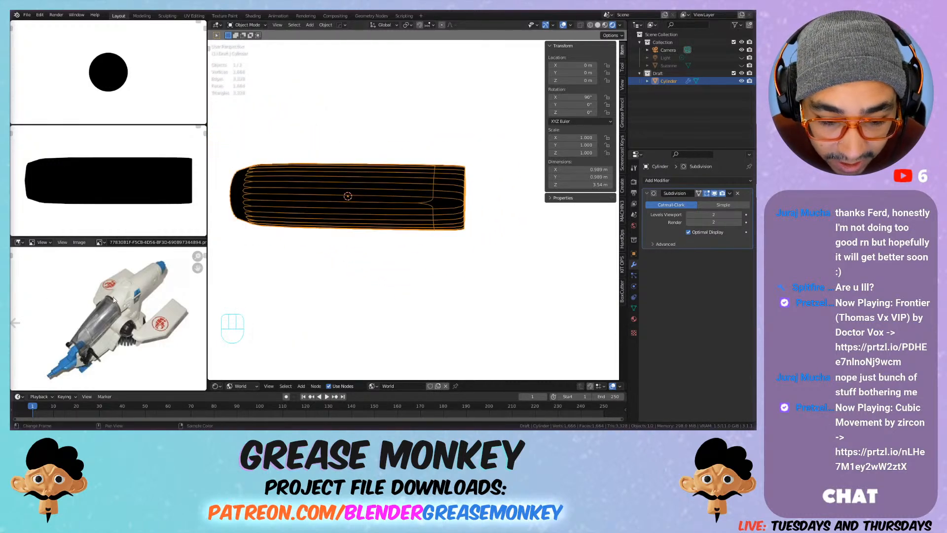
middle_click_drag(326, 206, 357, 195)
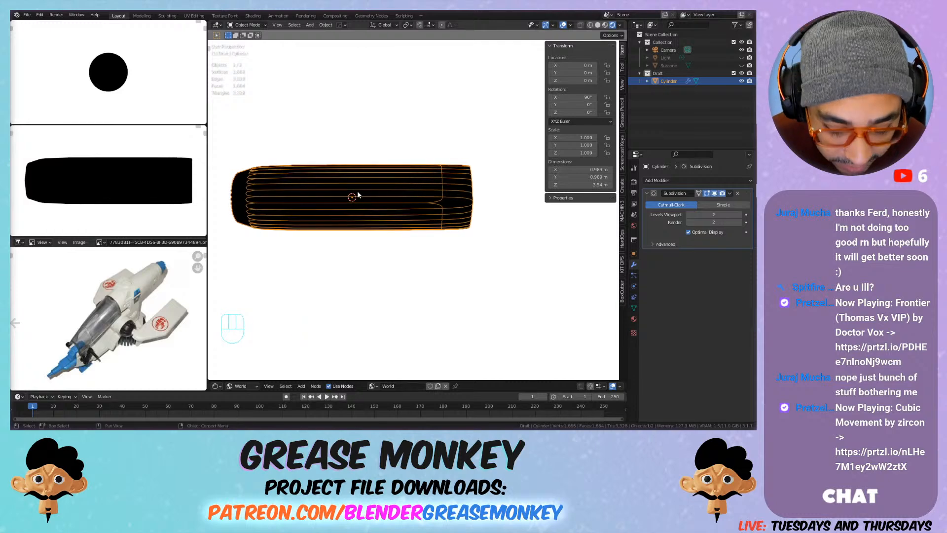
Step: Add a centred loop cut across the middle of the body and raise it about 0.38 m along global Z
key("ctrl+r")
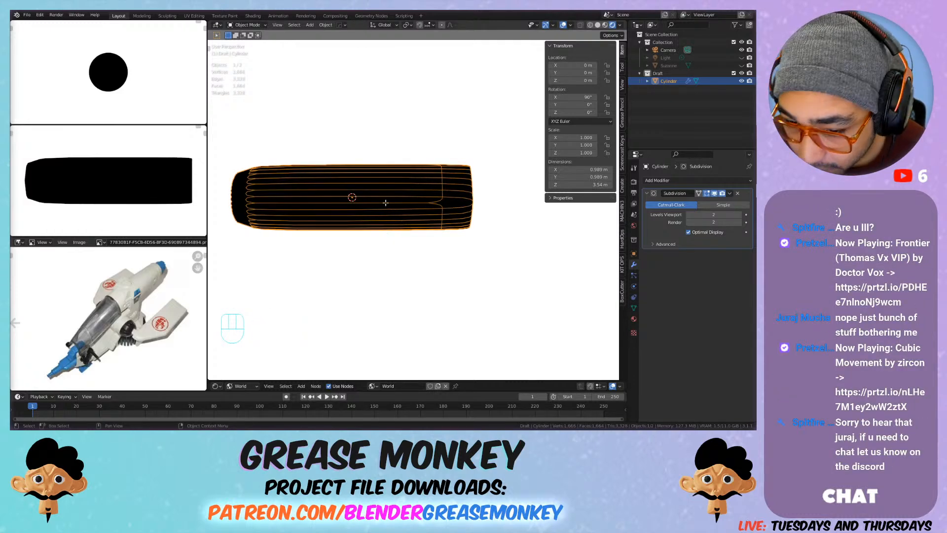
key("Tab")
key("ctrl+r")
left_click(386, 206)
right_click(371, 184)
key("g")
key("z")
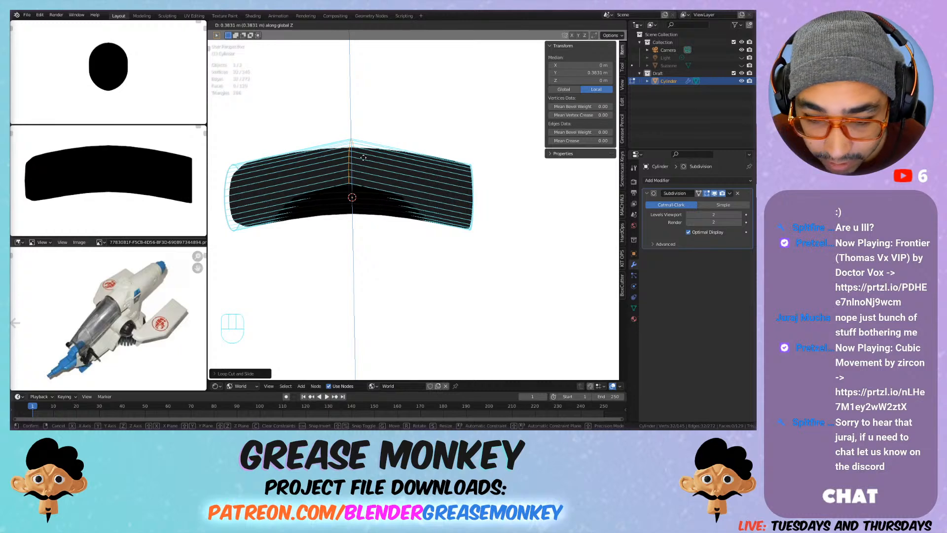
left_click(364, 157)
Step: Select all grid faces of the rear end cap by picking one face and selecting similar faces by normal
middle_click_drag(467, 159, 415, 164)
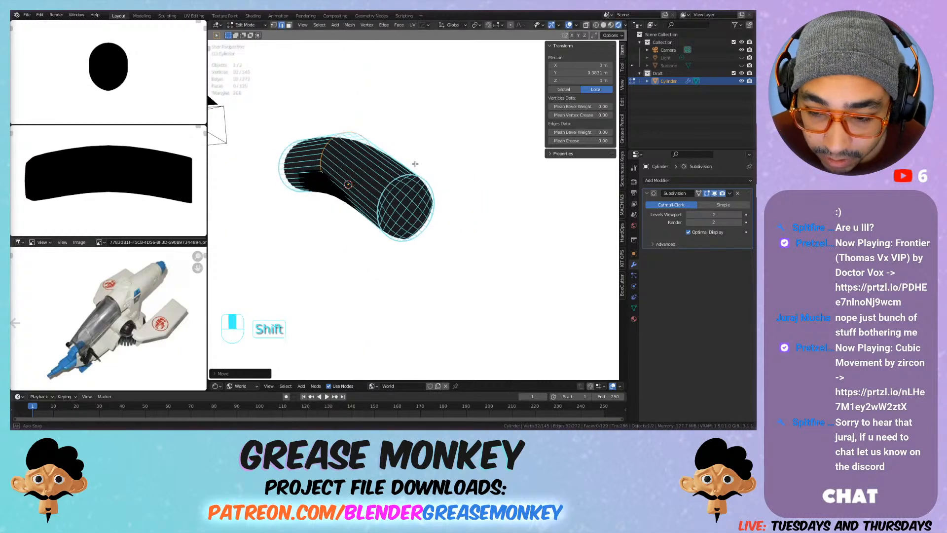
scroll(415, 175, "up", 3)
left_click(405, 196)
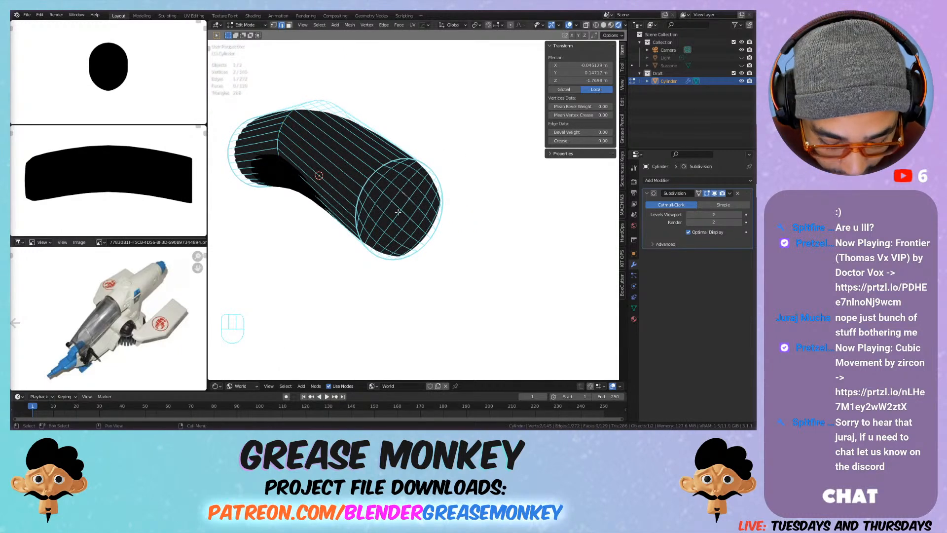
key("3")
left_click(404, 200, "alt")
left_click(405, 198)
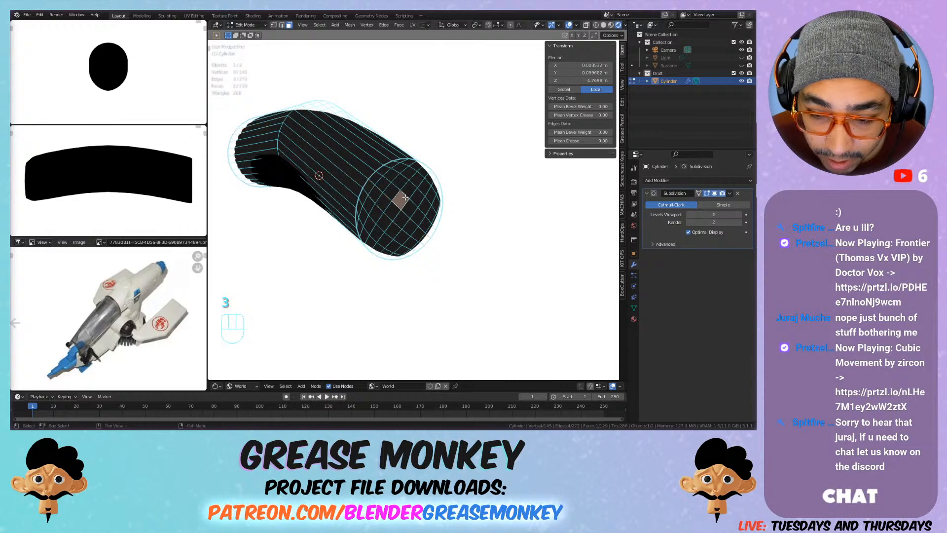
key("shift+g")
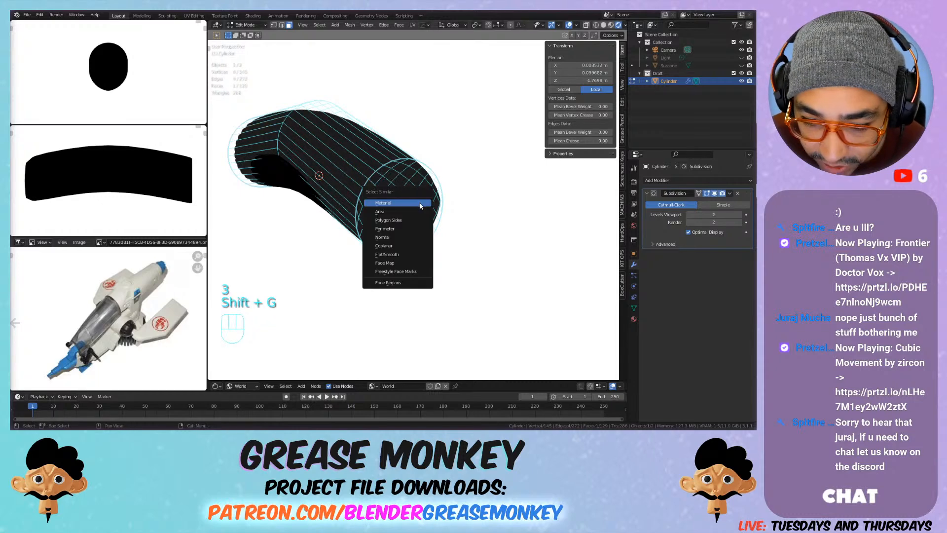
left_click(396, 238)
mouse_move(348, 220)
middle_mouse_down()
mouse_move(386, 212)
mouse_move(357, 211)
middle_mouse_up()
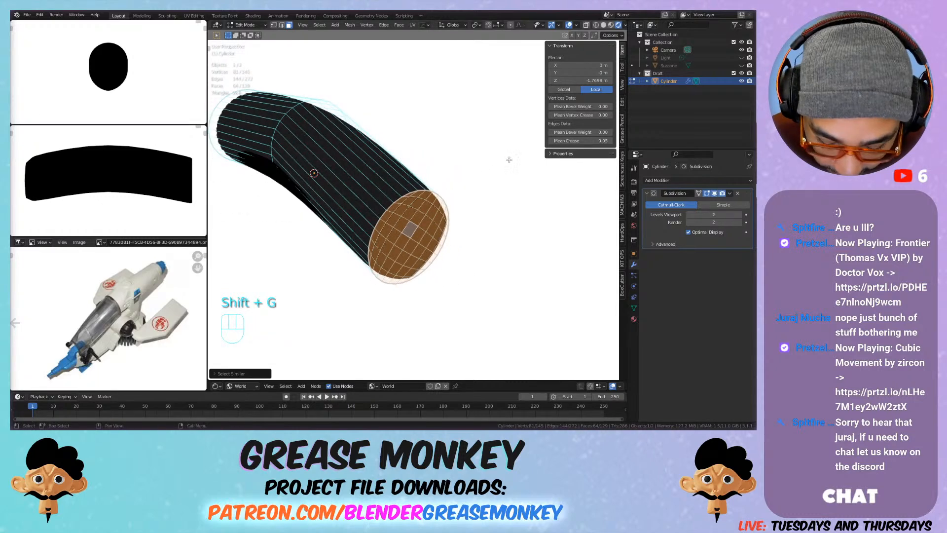
Step: Try to inset the rear cap's faces individually by about 0.024 m
key("i")
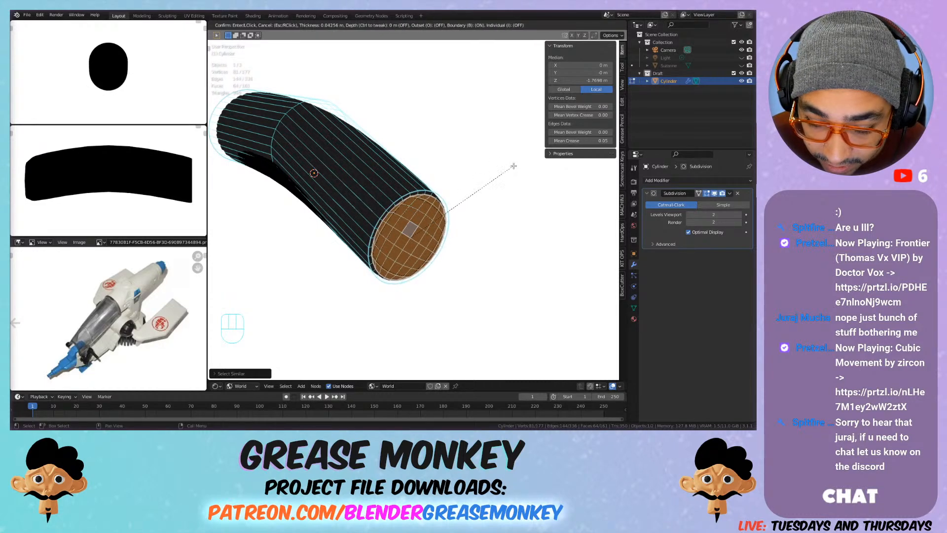
key("i")
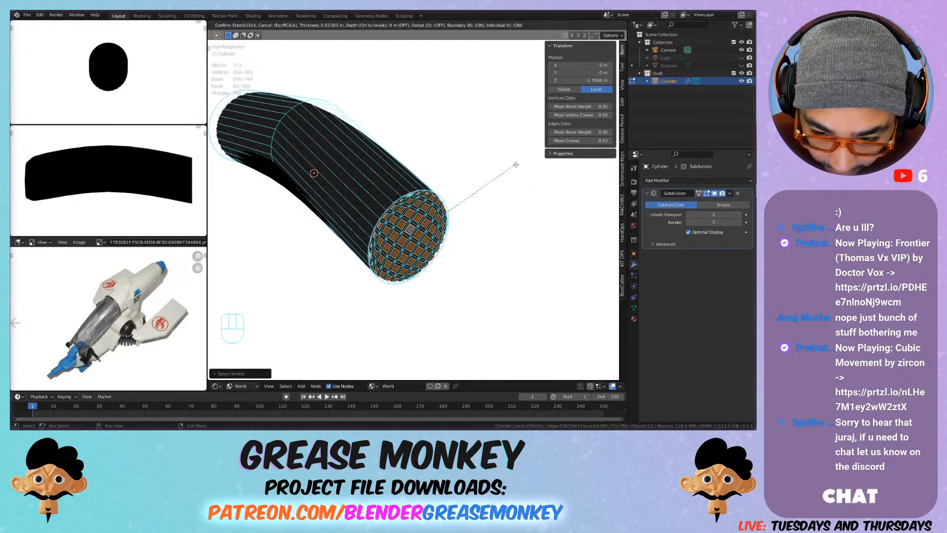
left_click(516, 165)
key("ctrl+z")
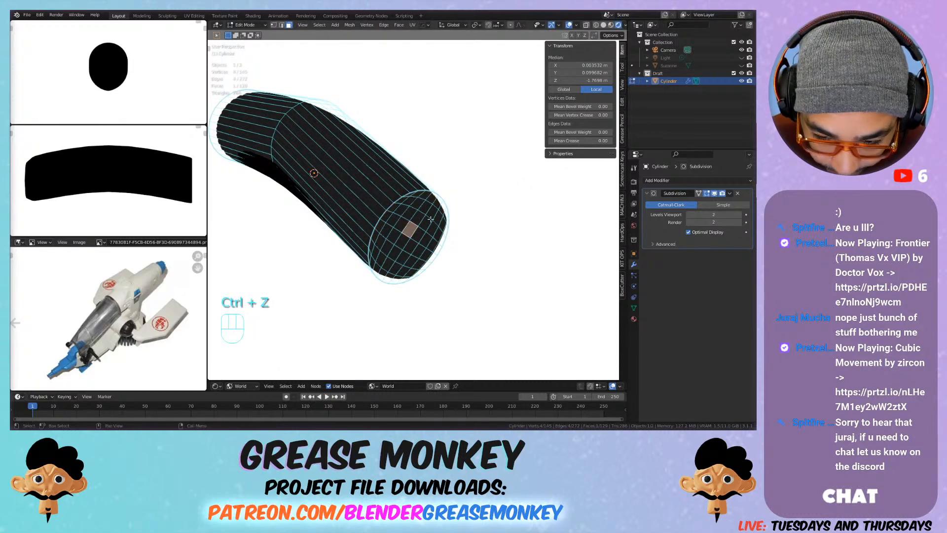
key("ctrl+z")
Step: Reselect all rear cap faces by matching normal and inset them as one region by about 0.042 m
left_click(419, 231)
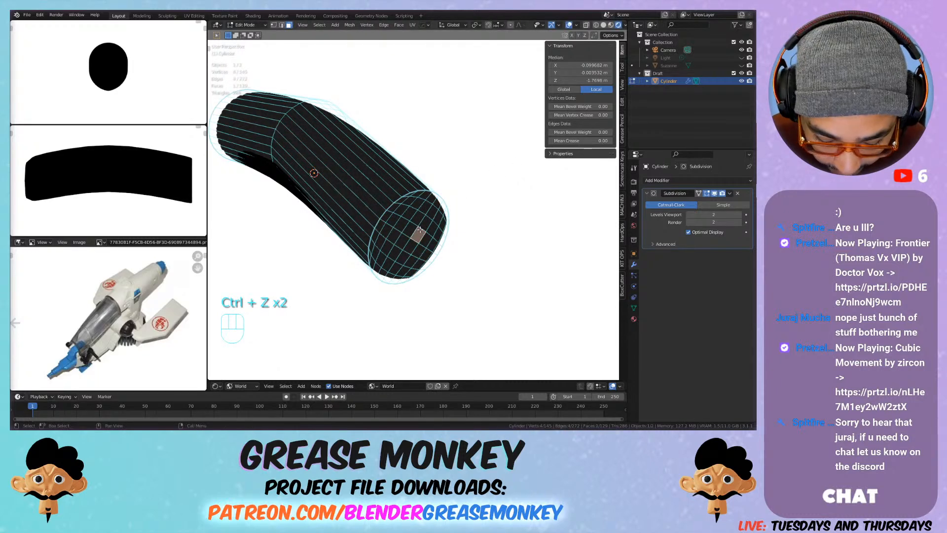
key("shift+g")
left_click(422, 231)
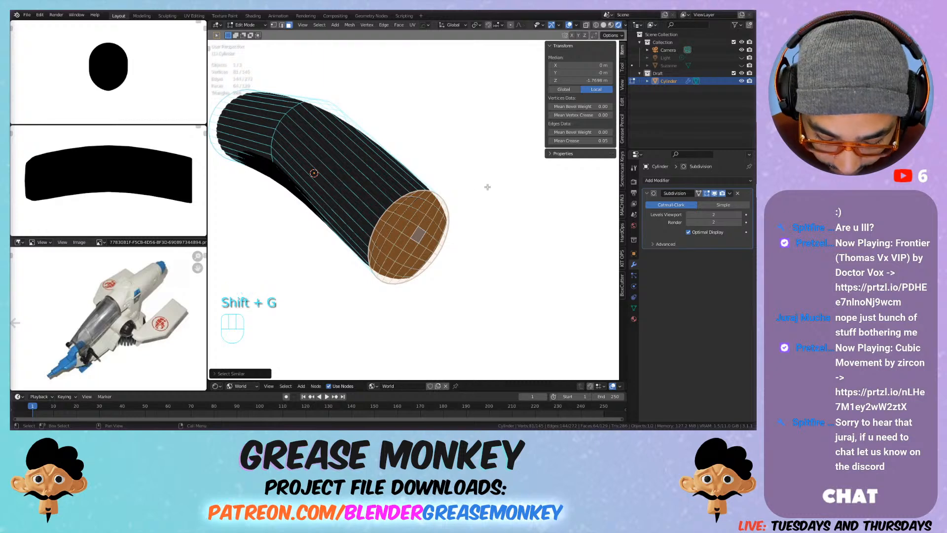
key("i")
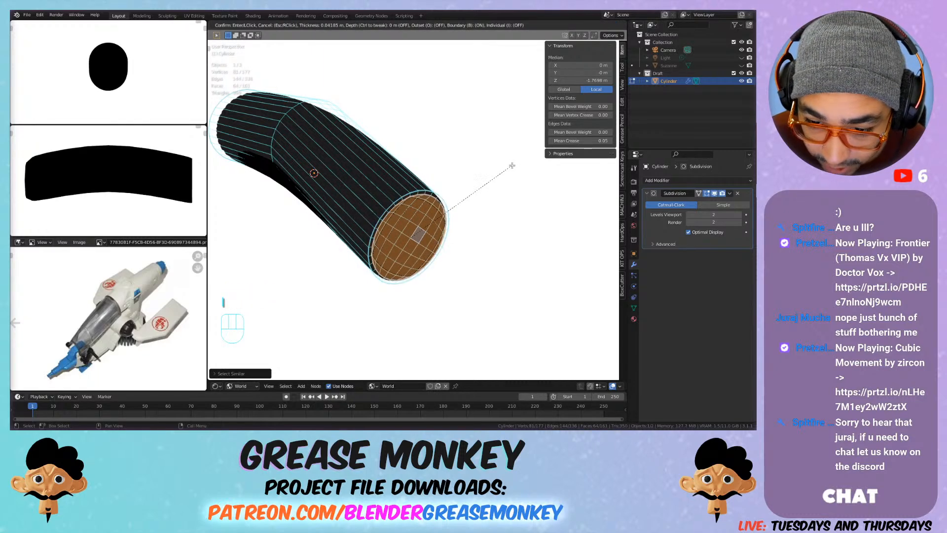
left_click(512, 165)
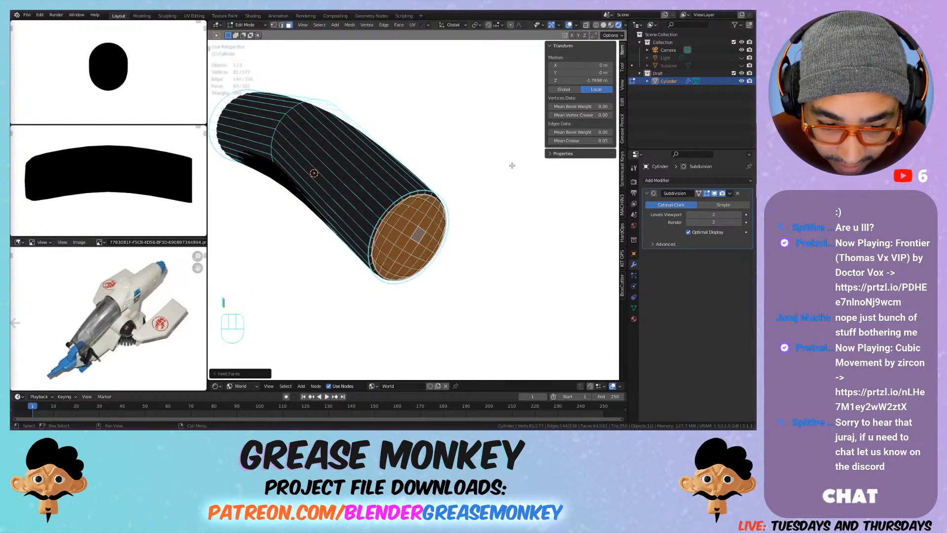
Step: Extrude the inset rear cap about 0.24 m outward and shrink it to roughly three quarters of its size
key("e")
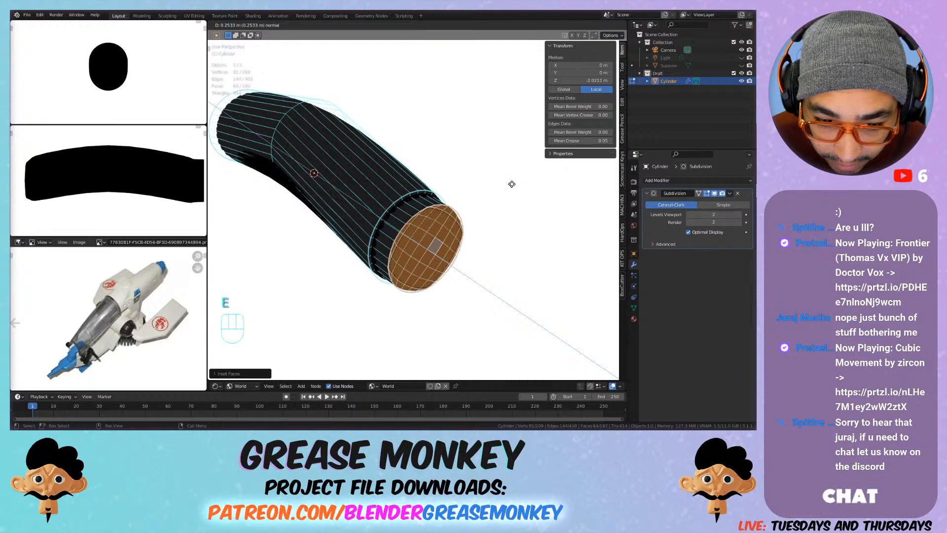
left_click(511, 183)
key("s")
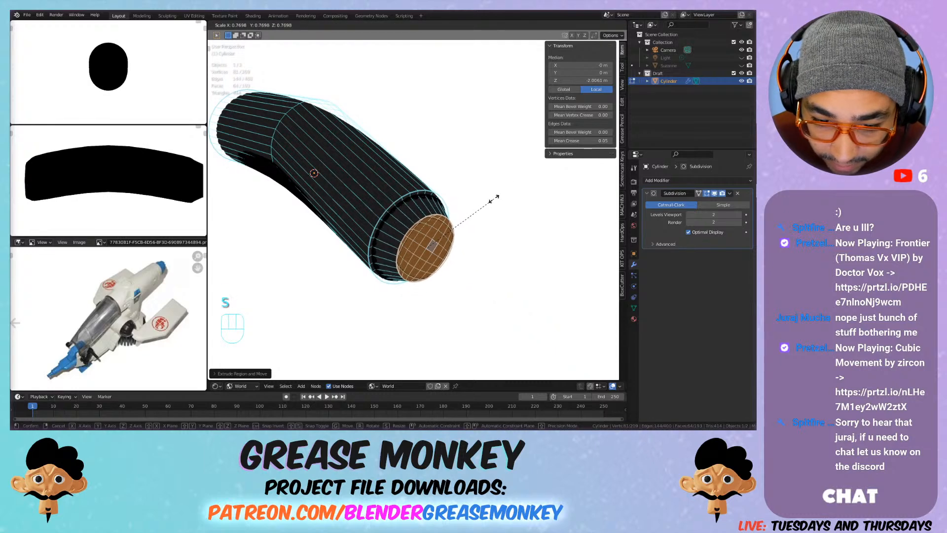
left_click(488, 204)
Step: Move the shrunken rear cap about 0.08 m further outward along global Y
key("g")
key("y")
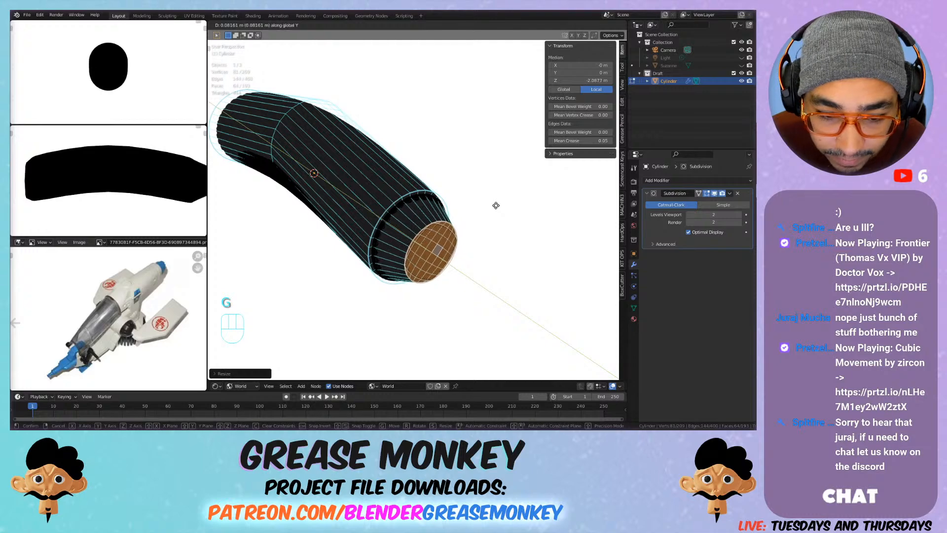
left_click(493, 204)
Step: Return to Object Mode and add a 2 m cube mesh at the centre of the body
middle_click_drag(353, 198, 449, 172)
key("shift+a")
key("Tab")
key("shift+a")
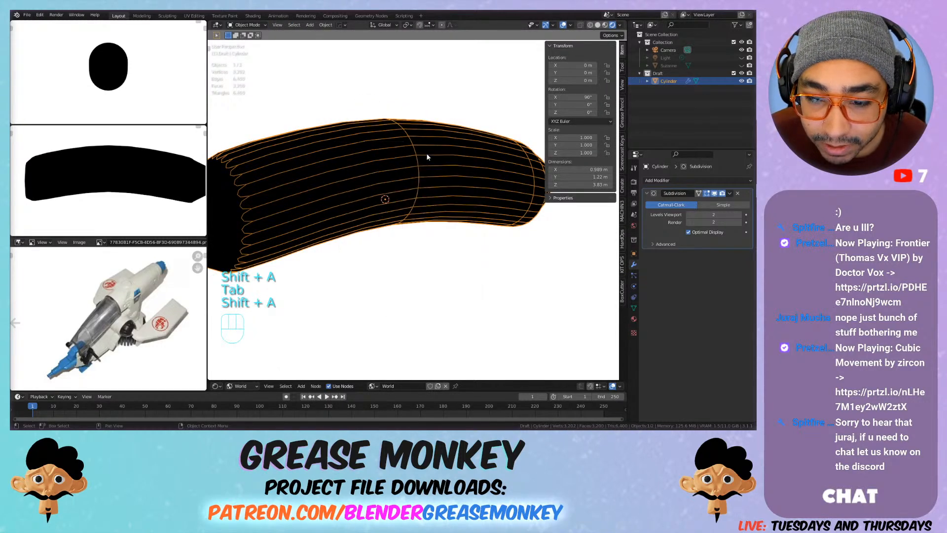
key("shift+a")
mouse_move(379, 147)
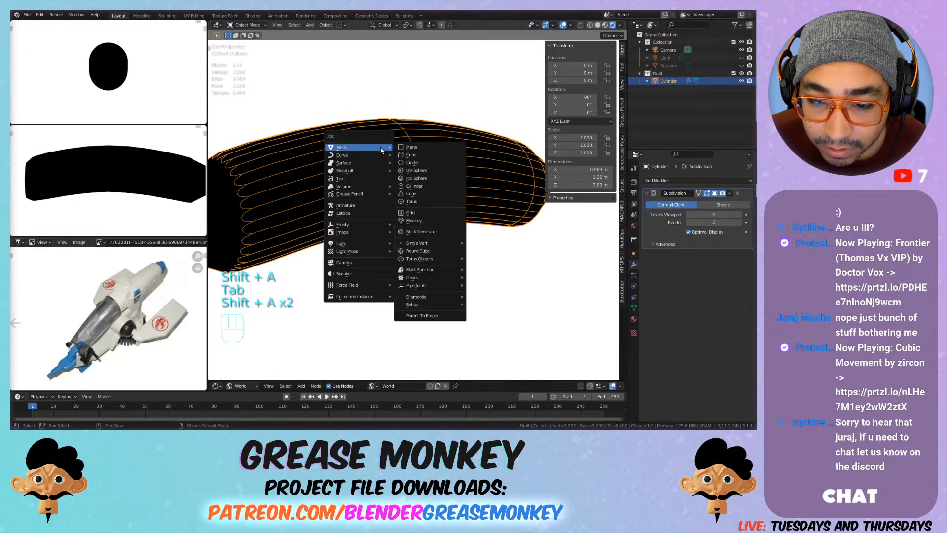
left_click(411, 154)
middle_click_drag(469, 121, 483, 101)
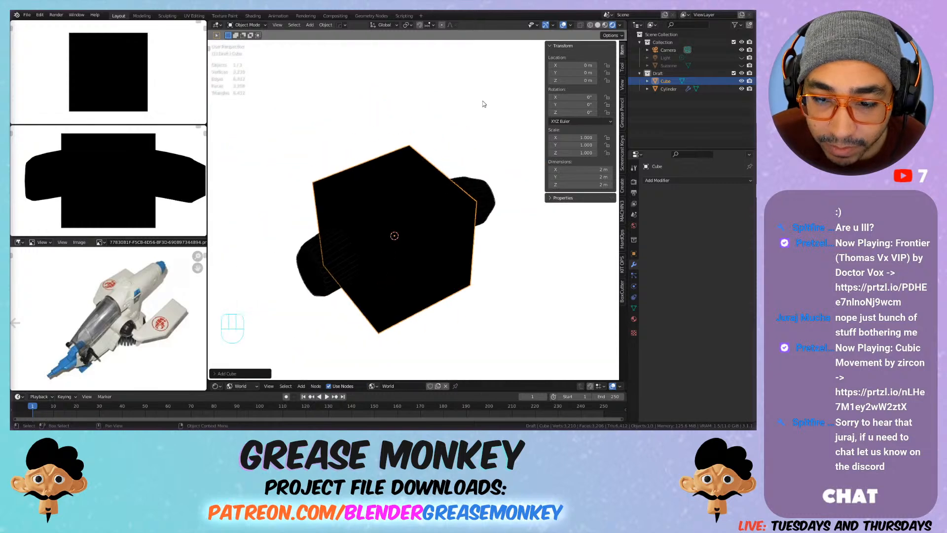
Step: Flatten the cube's mesh to about 0.48 along global Z and lower it about 0.53 m beneath the body
key("Tab")
key("s")
key("z")
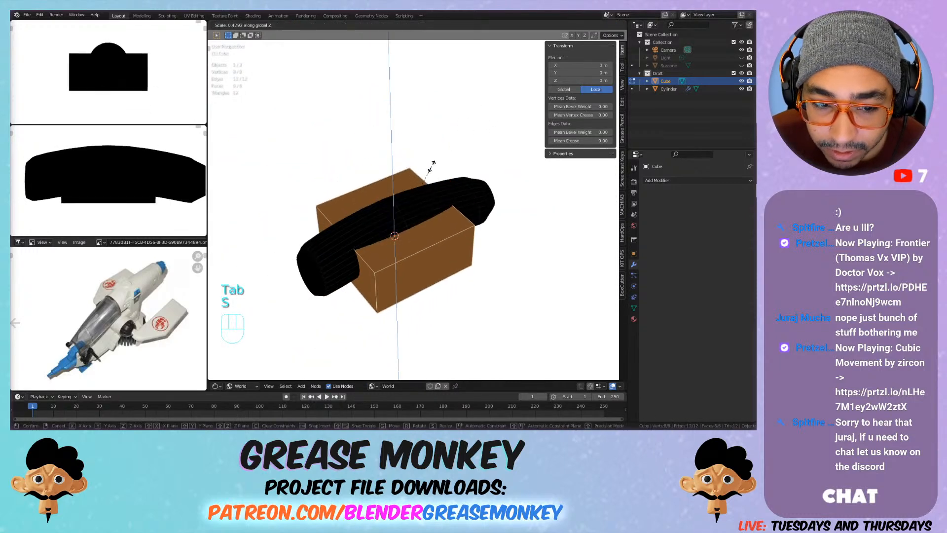
left_click(429, 168)
key("g")
key("z")
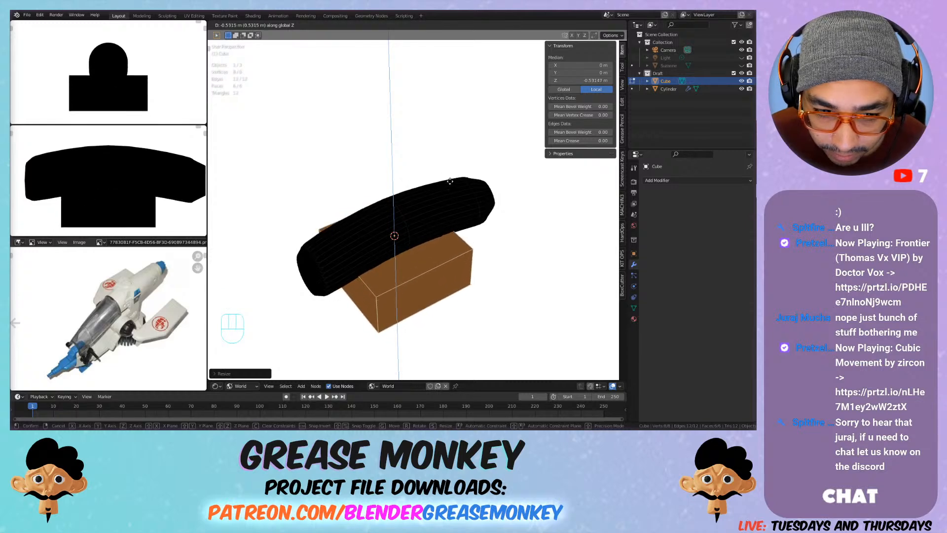
left_click(446, 188)
Step: Add a centred loop cut across the cube's length and start moving it
mouse_move(446, 191)
middle_mouse_down()
mouse_move(463, 218)
mouse_move(444, 208)
mouse_move(461, 203)
mouse_move(436, 205)
middle_mouse_up()
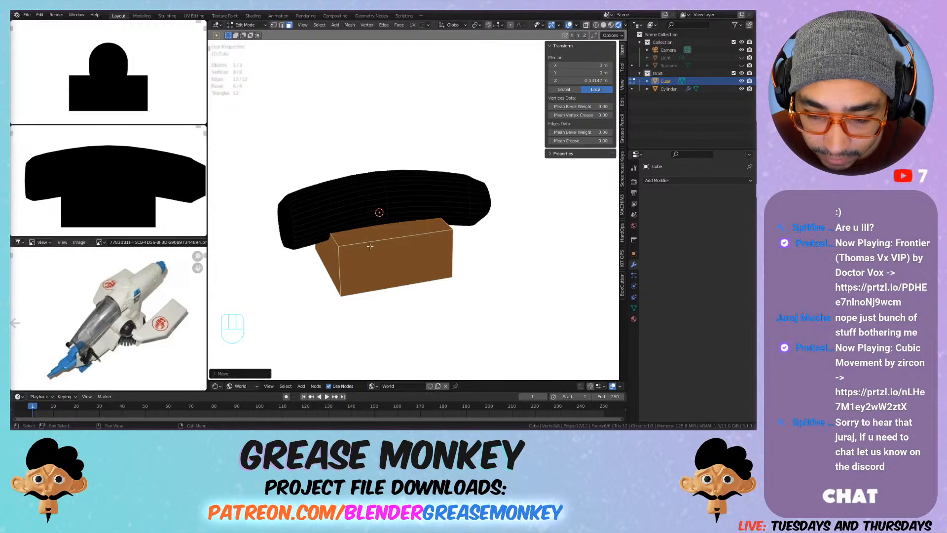
key("ctrl+r")
left_click(397, 225)
right_click(391, 221)
key("g")
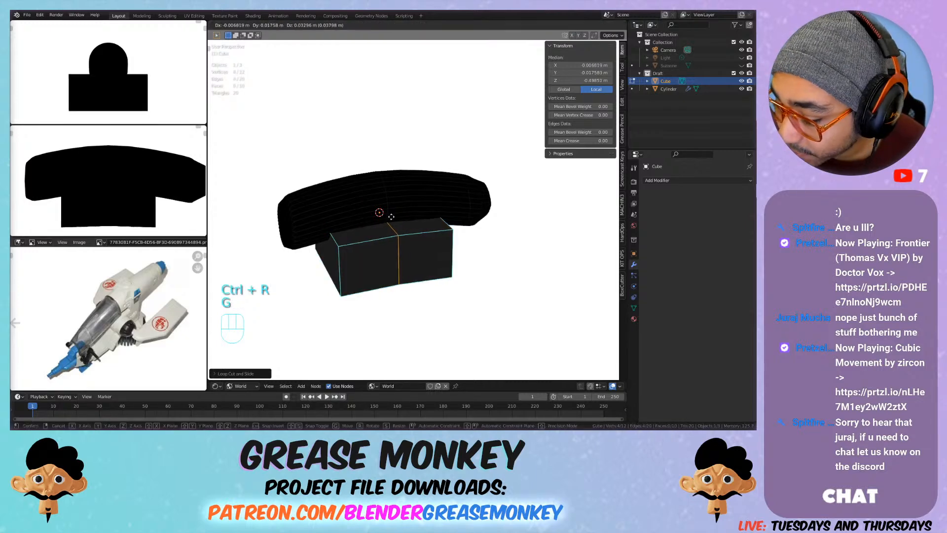
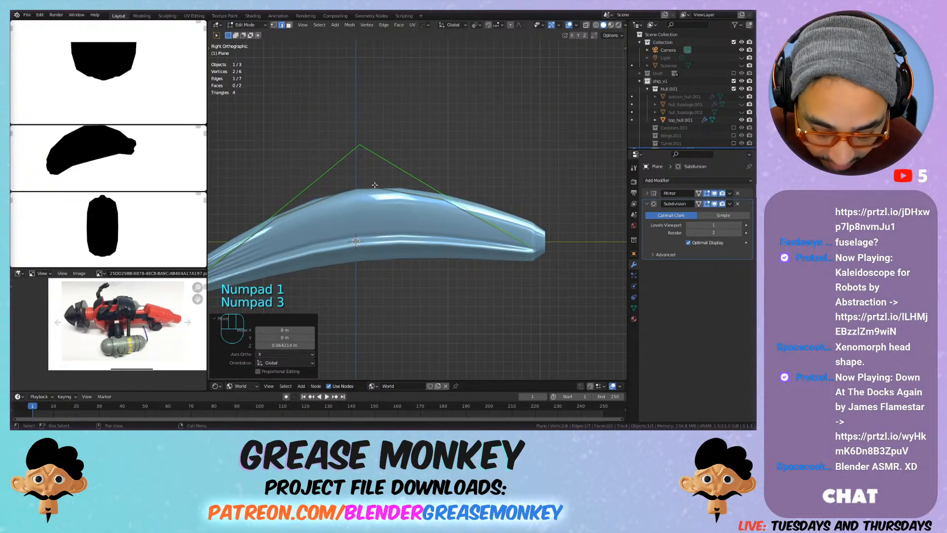
Step: Move the plane's peak edge about 0.27 m along +Y and add a centred loop cut across its −Y slope
key("g")
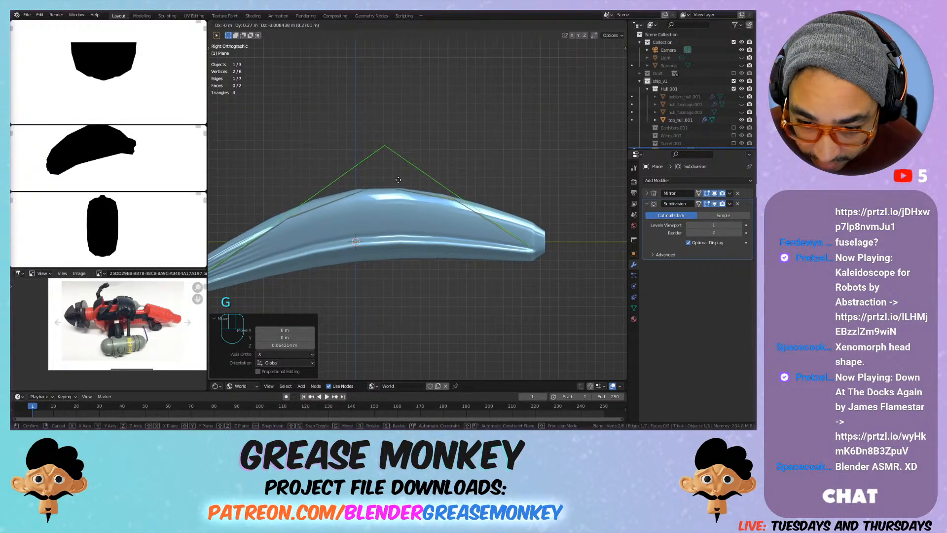
left_click(397, 182)
middle_click_drag(339, 204, 428, 253, "shift")
scroll(424, 194, "up", 1)
key("ctrl+r")
left_click(431, 220)
right_click(431, 220)
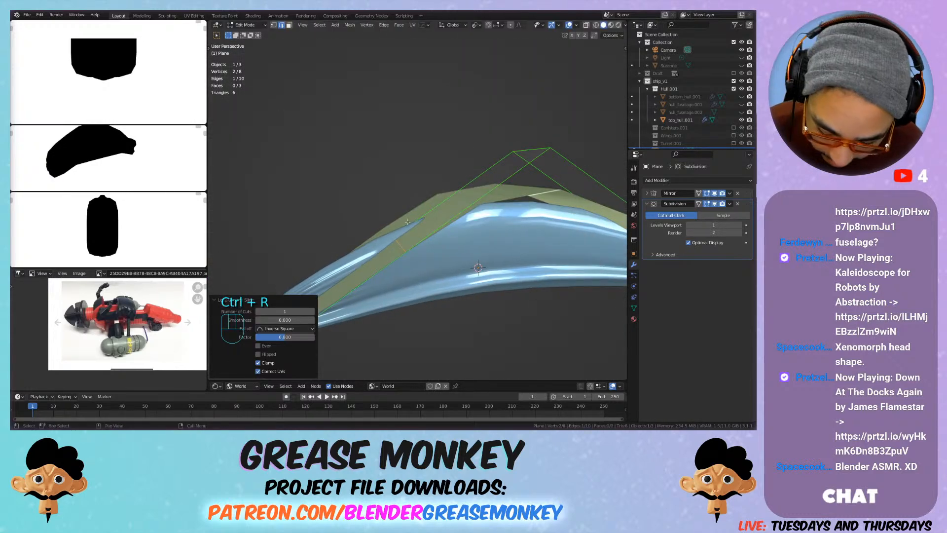
key("KP_1")
key("KP_3")
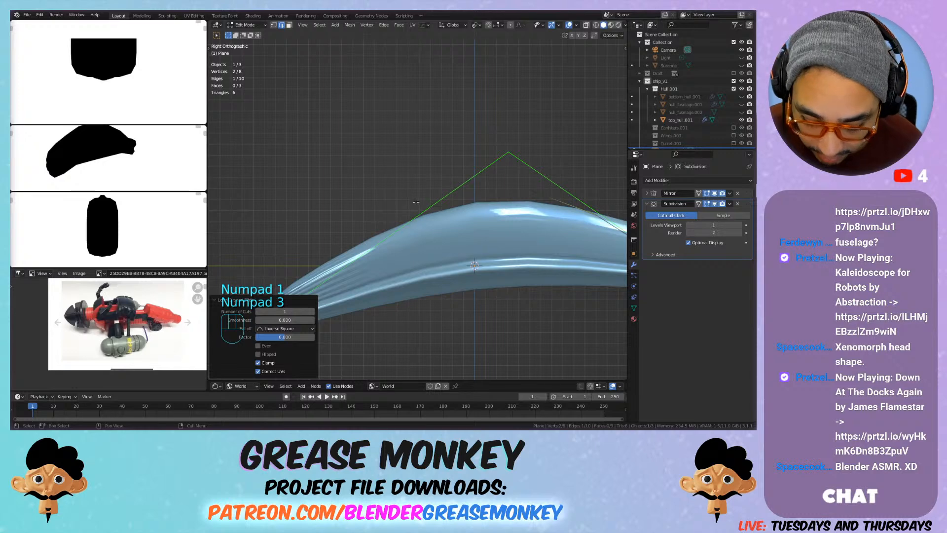
Step: Add a Solidify modifier to the plane with 0.07 m thickness, an offset of 1 and Even Thickness enabled
left_click(681, 180)
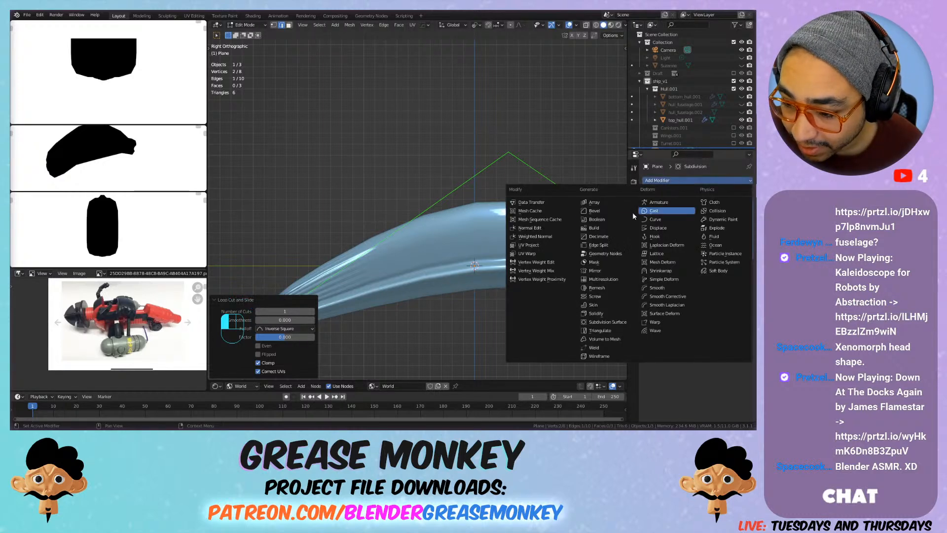
left_click(598, 313)
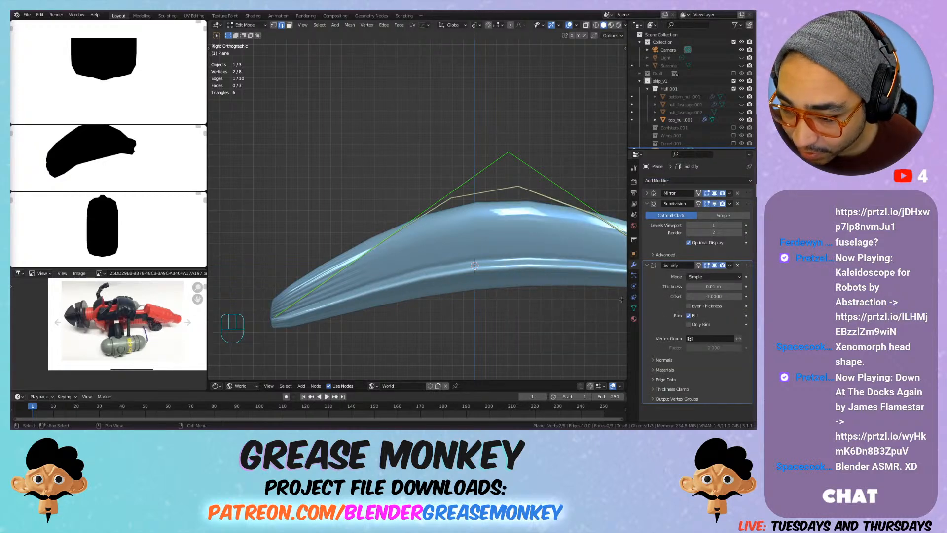
mouse_move(714, 286)
left_mouse_down()
mouse_move(745, 286)
mouse_move(718, 286)
left_mouse_up()
left_click(714, 296)
type("0")
key("Return")
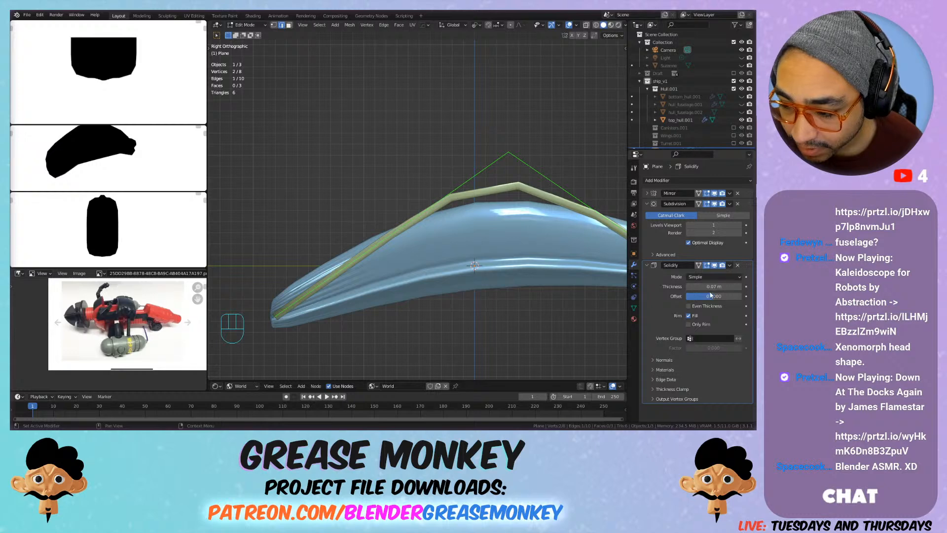
left_click_drag(709, 286, 744, 299)
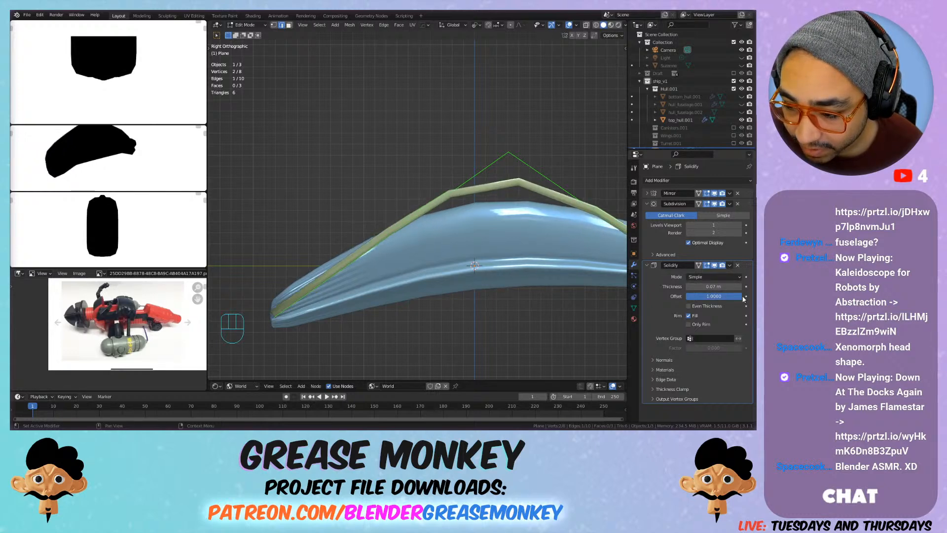
left_click(713, 307)
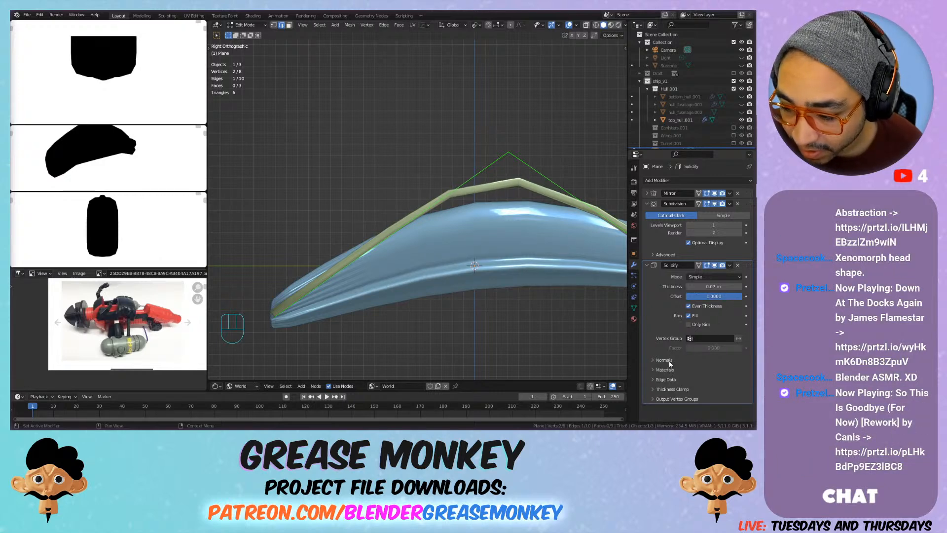
Step: Examine the Solidify, Subdivision and Mirror modifier settings, including edge data, thickness clamp, normals and the advanced subdivision options
left_click(667, 380)
scroll(679, 379, "down", 1)
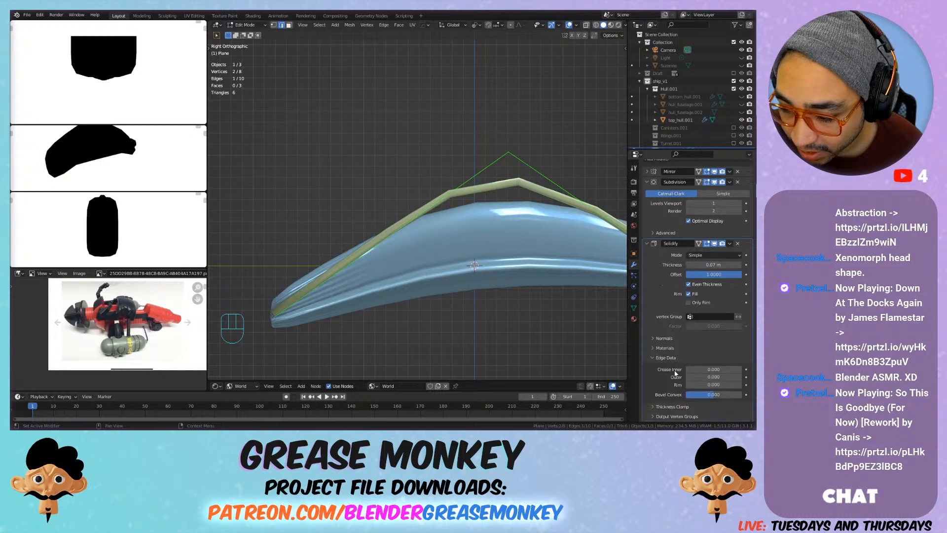
left_click(667, 358)
left_click(679, 388)
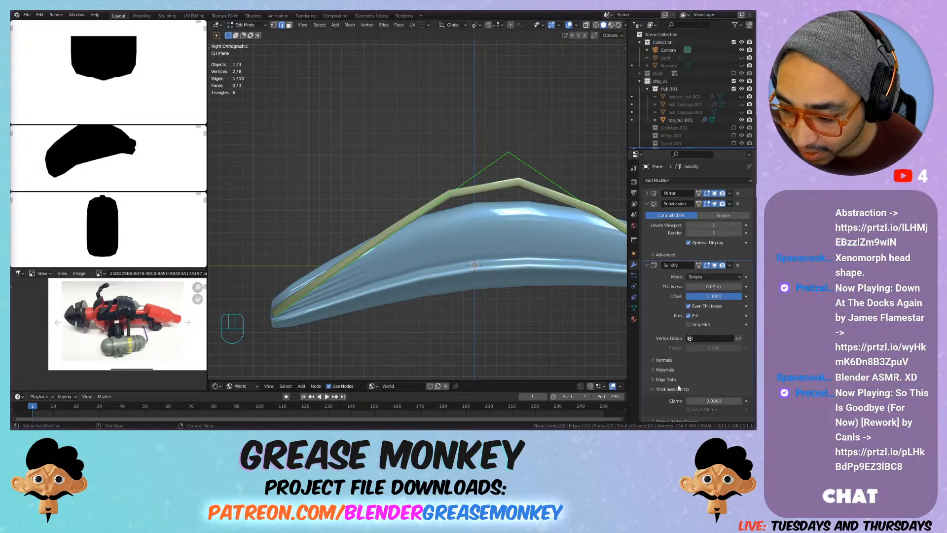
left_click(677, 384)
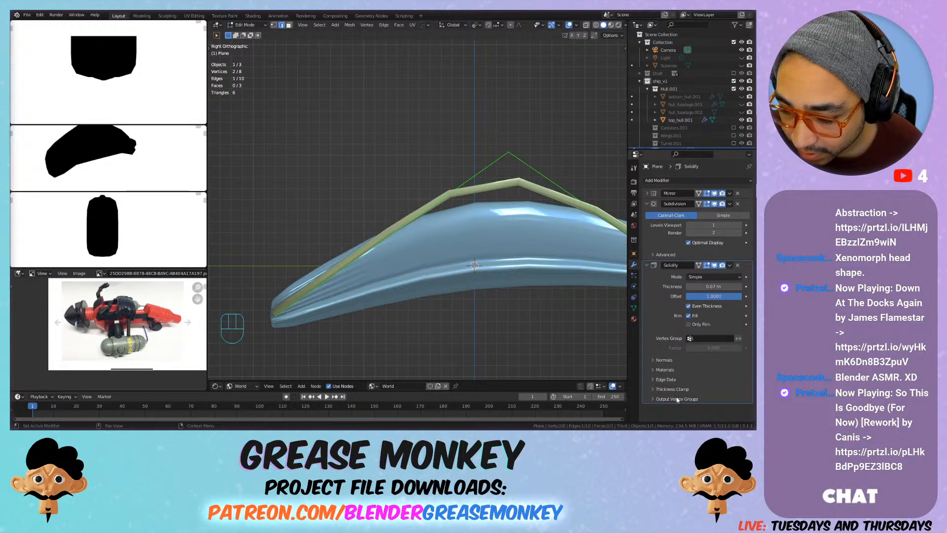
left_click(672, 391)
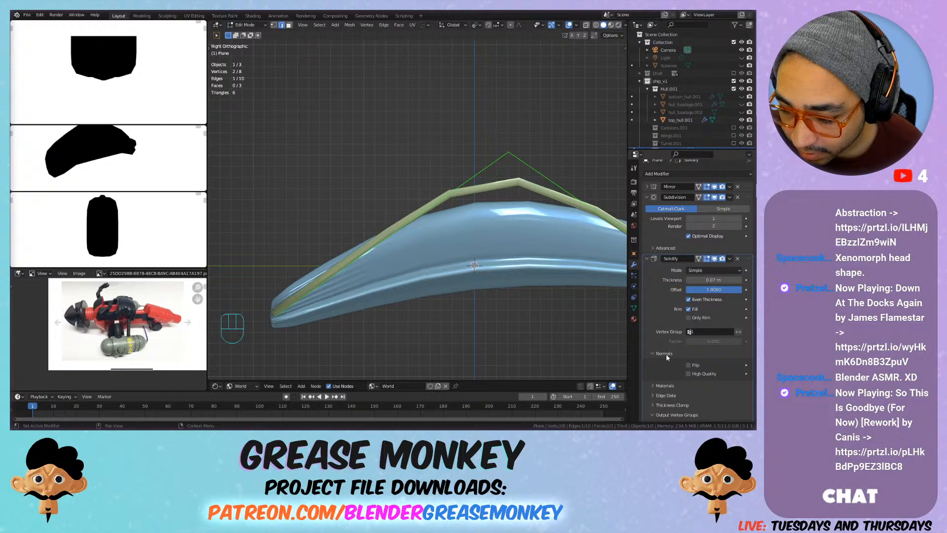
left_click(666, 248)
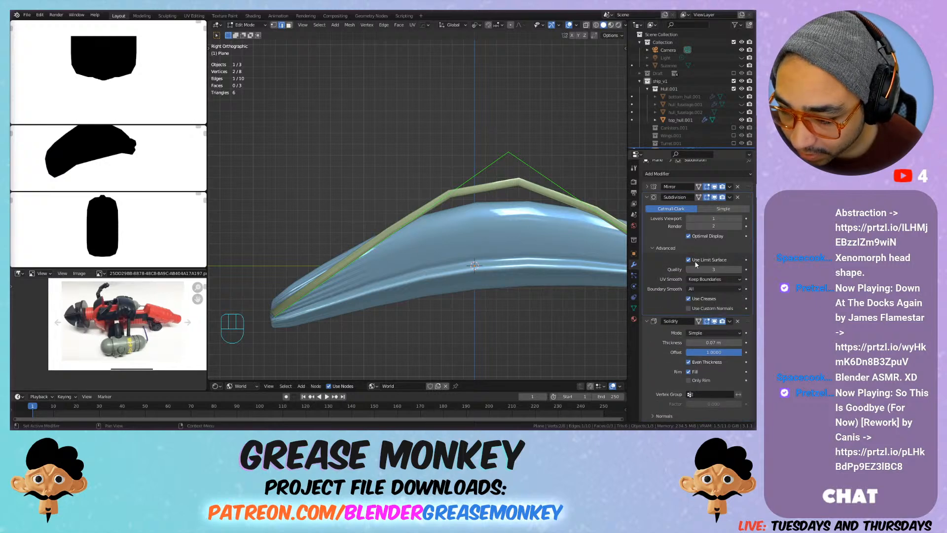
left_click(709, 290)
left_click(709, 290)
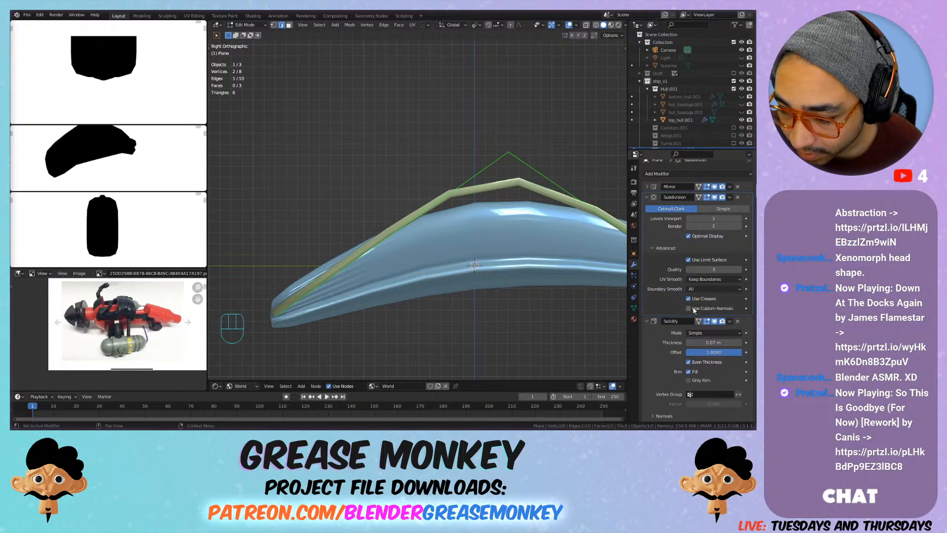
left_click(697, 280)
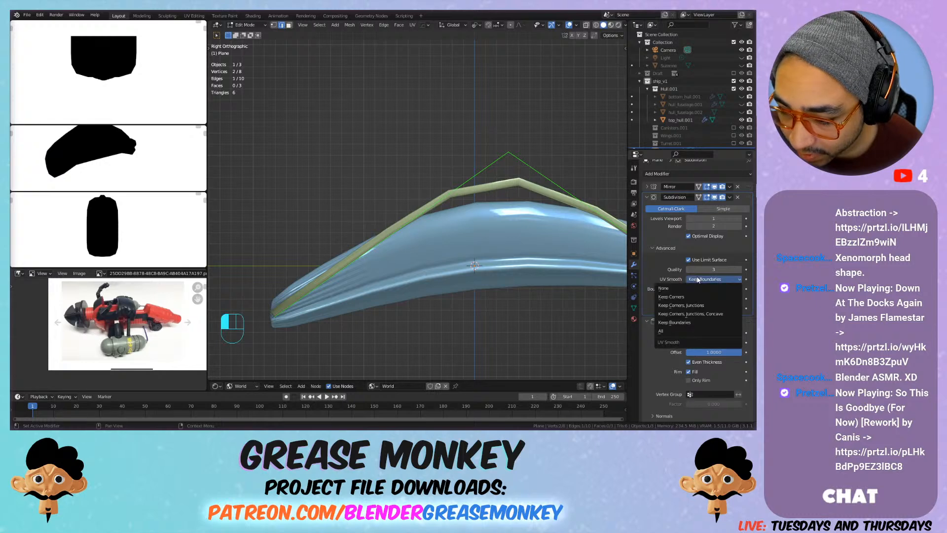
left_click(647, 187)
left_click(661, 265)
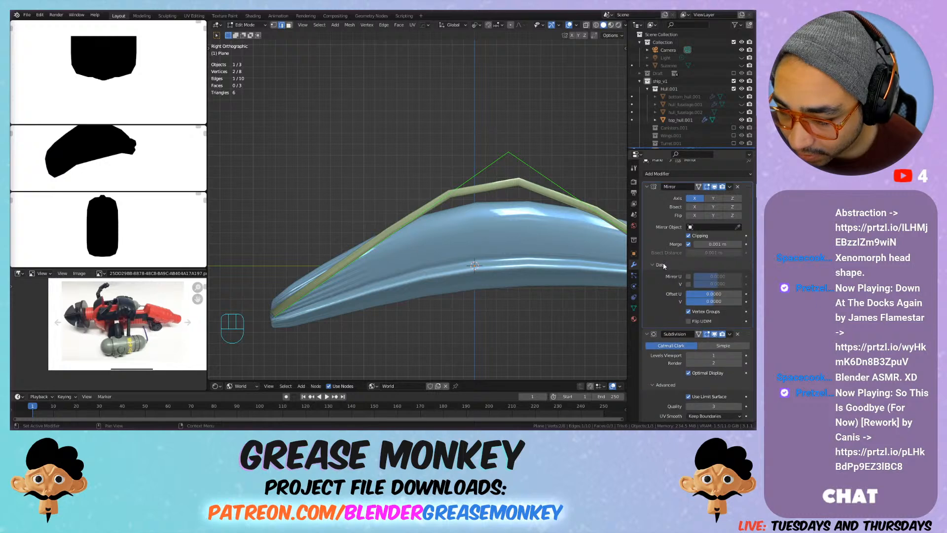
left_click(649, 187)
left_click(650, 200)
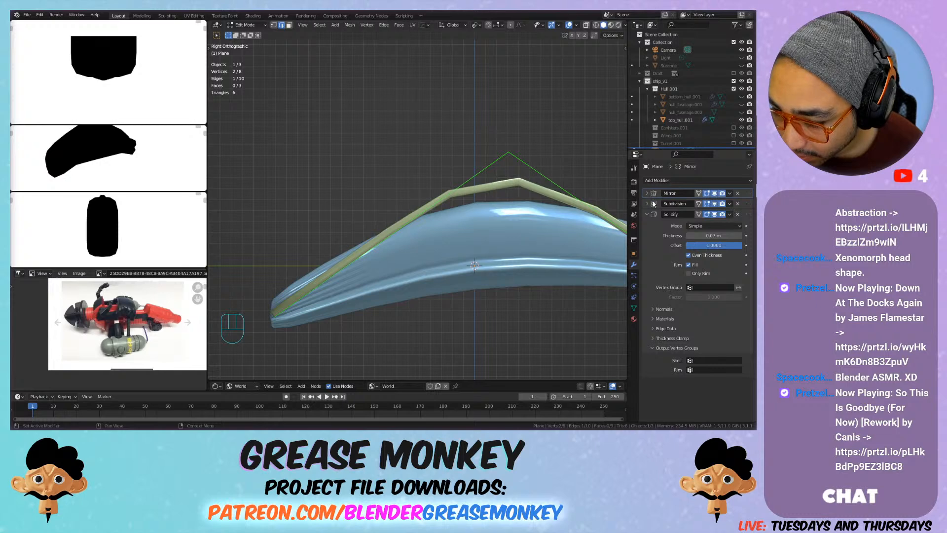
left_click(666, 320)
left_click(666, 319)
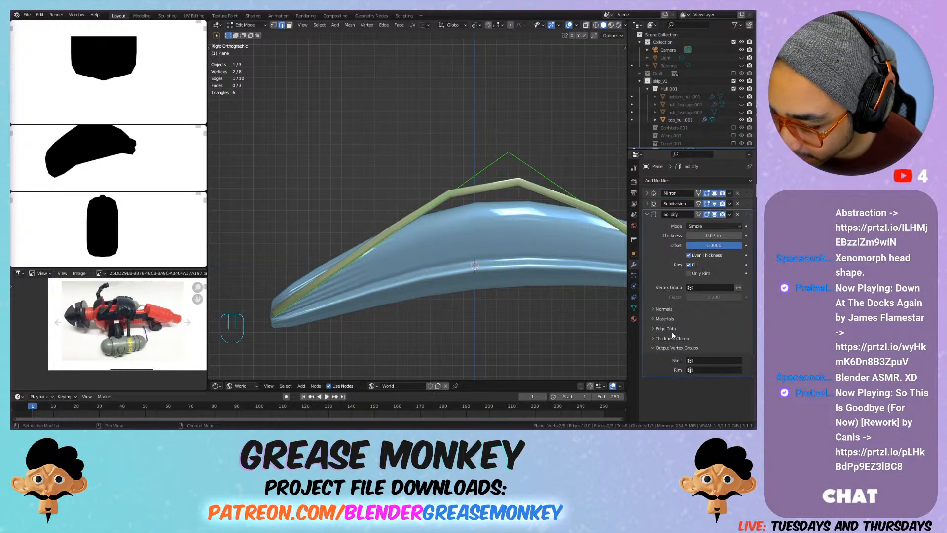
left_click(674, 329)
left_click(675, 328)
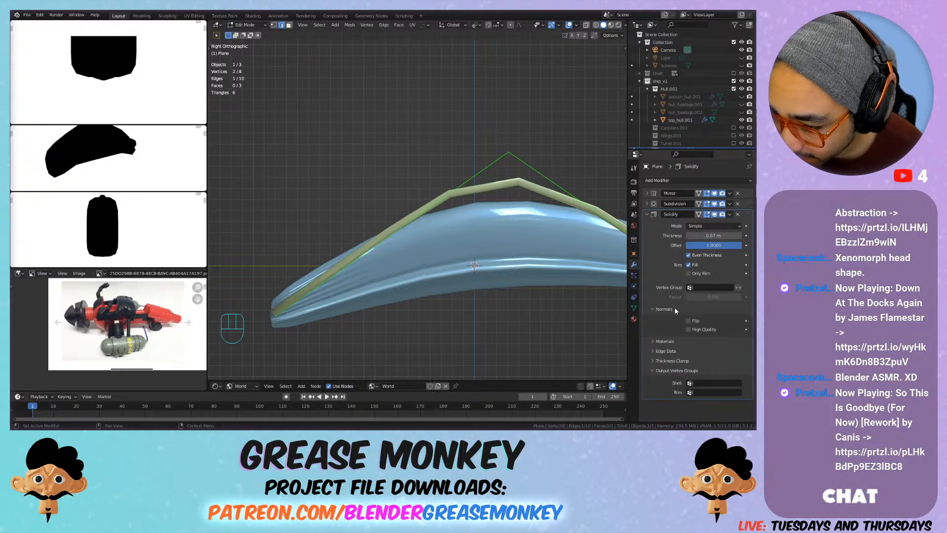
Step: Try the Solidify modifier's Complex mode, then restore Simple
left_click(705, 227)
left_click(698, 243)
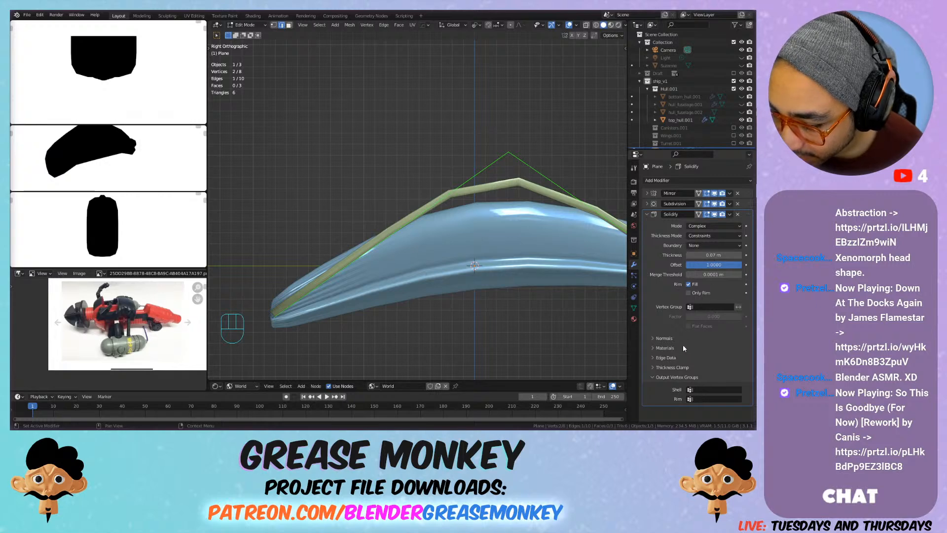
left_click(683, 342)
left_click(705, 226)
left_click(704, 237)
Step: Test flipping the Solidify normals, leave Flip disabled and enable High Quality normals
left_click(699, 320)
left_click(699, 321)
left_click(702, 330)
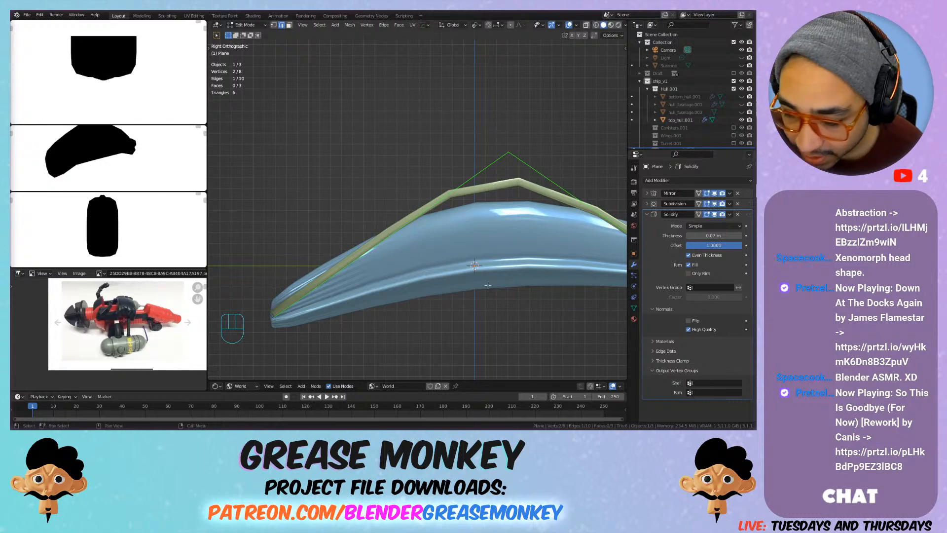
Step: Move the selected loop-cut edge about 0.92 m along −Y and 0.34 m down towards the hull's tip
middle_click_drag(400, 193, 370, 200)
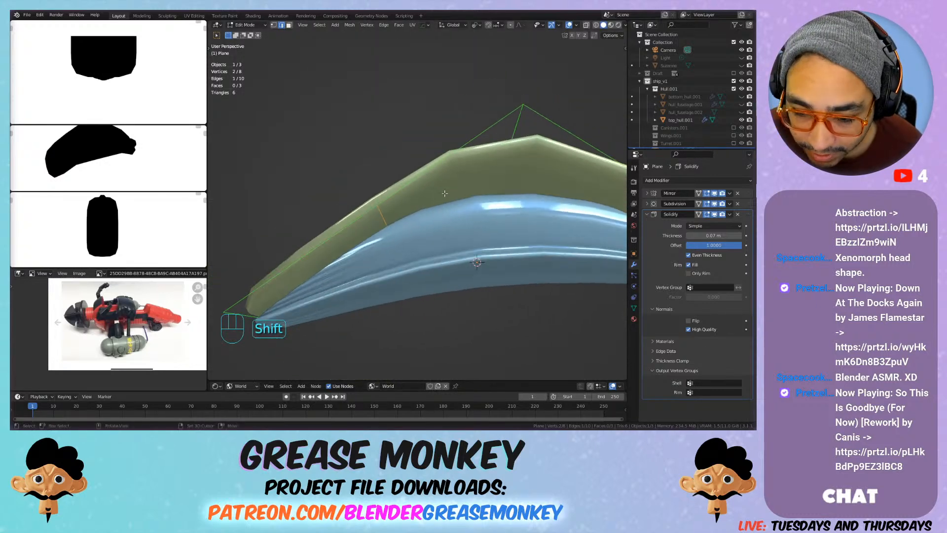
key("KP_1")
key("KP_3")
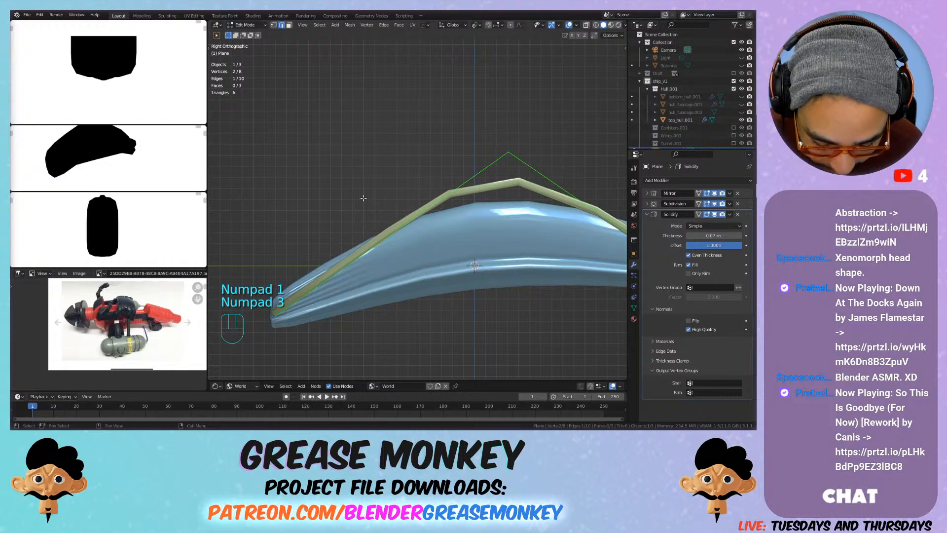
key("g")
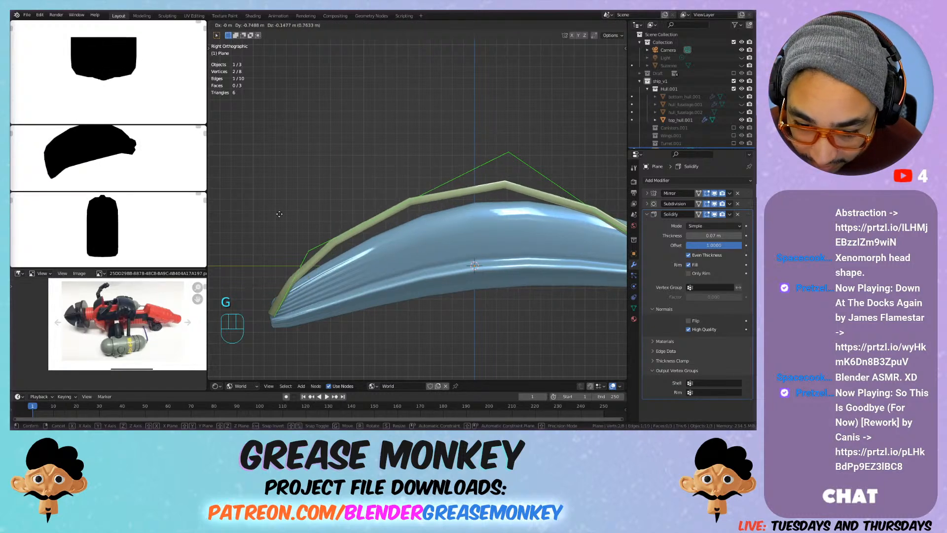
left_click(260, 236)
Step: Add a centred loop cut across the plane's +Y slope, behind the peak
middle_click_drag(288, 230, 374, 233)
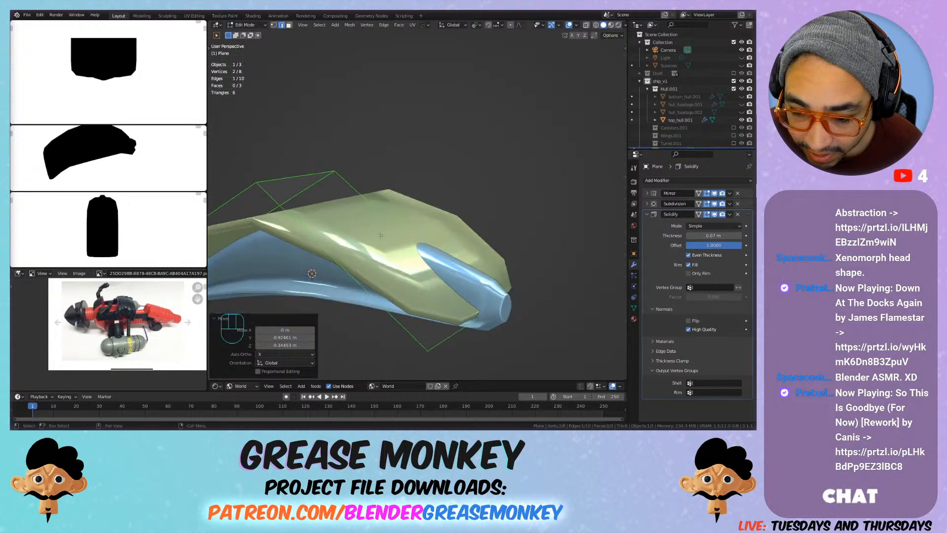
key("ctrl+t")
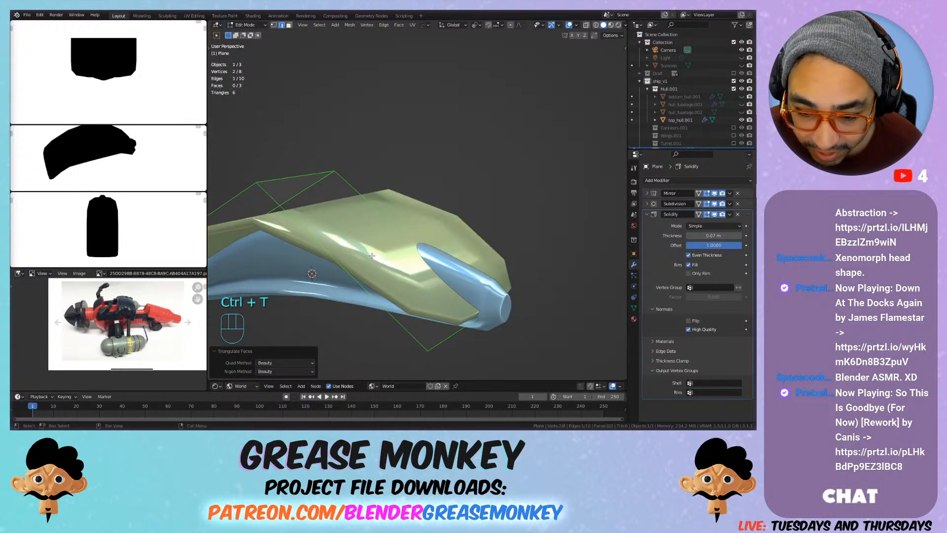
left_click(320, 240)
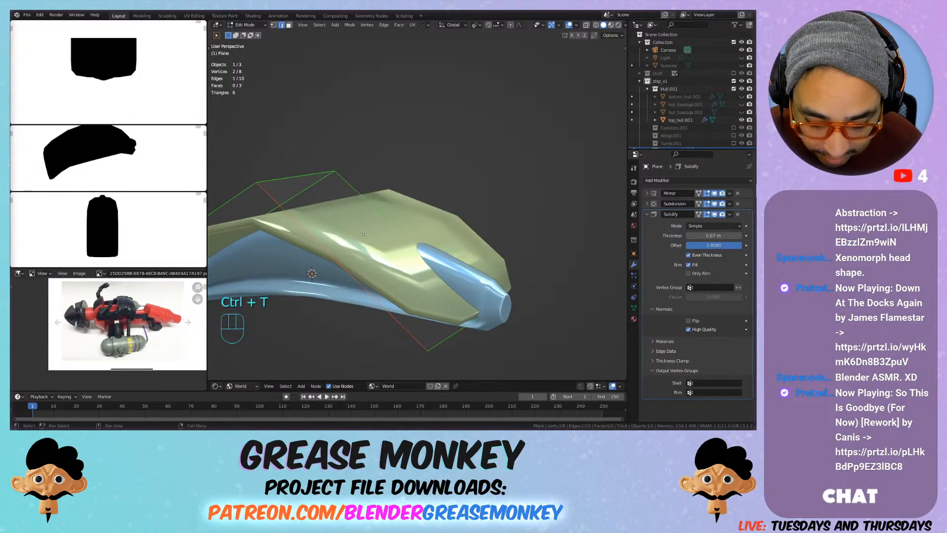
key("ctrl+r")
left_click(390, 225)
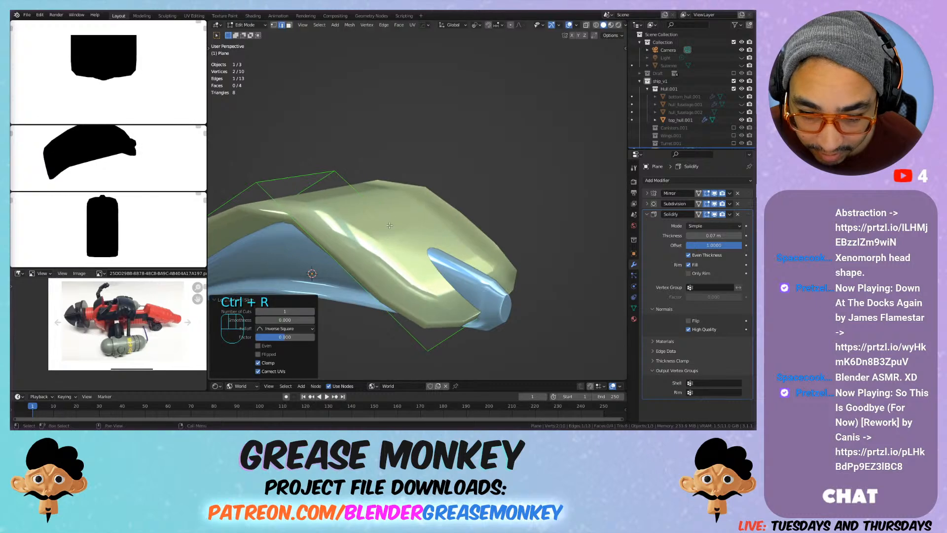
Step: Move the new edge about 0.39 m along +Y and 0.12 m down in the side view
key("KP_1")
key("KP_3")
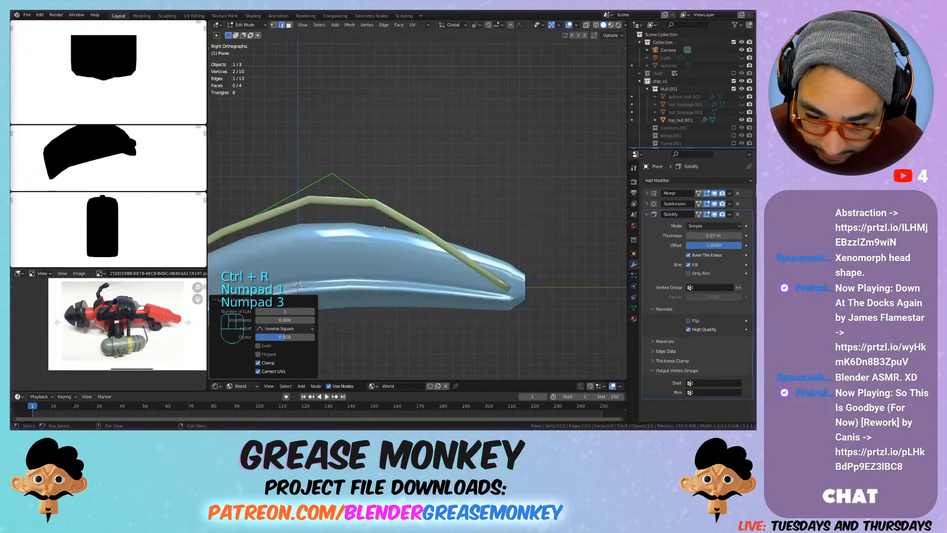
key("g")
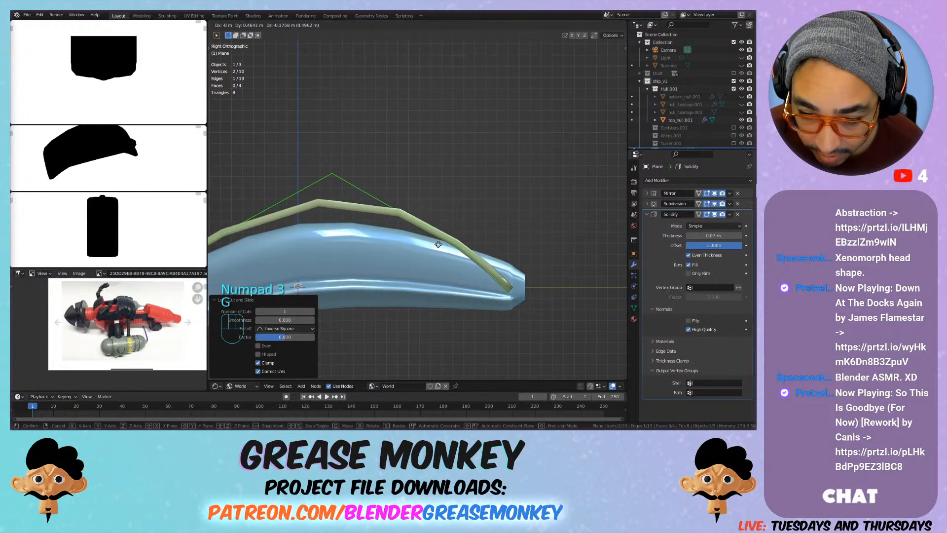
left_click(430, 239)
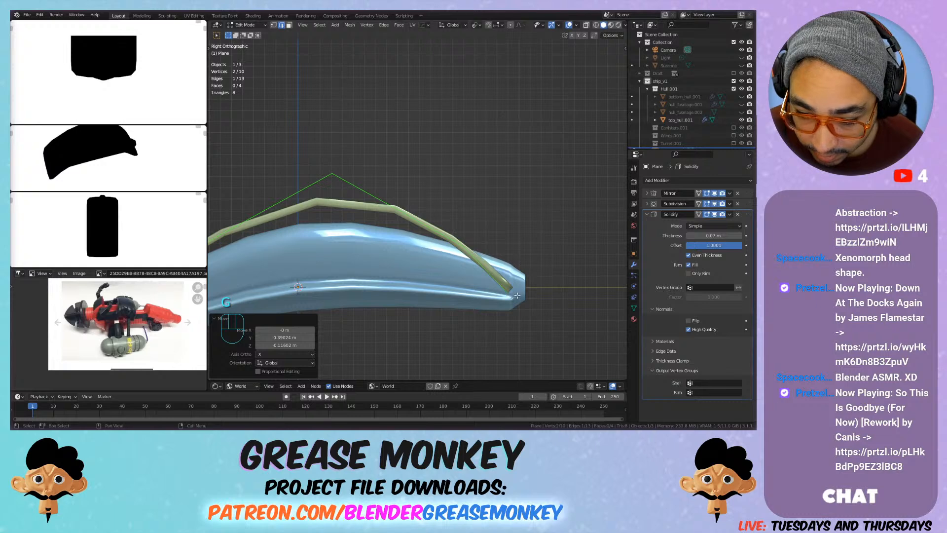
Step: Select the plane's peak edge and move it about 0.16 m along −Y and 0.26 m down onto the hull
middle_click_drag(326, 175, 340, 206)
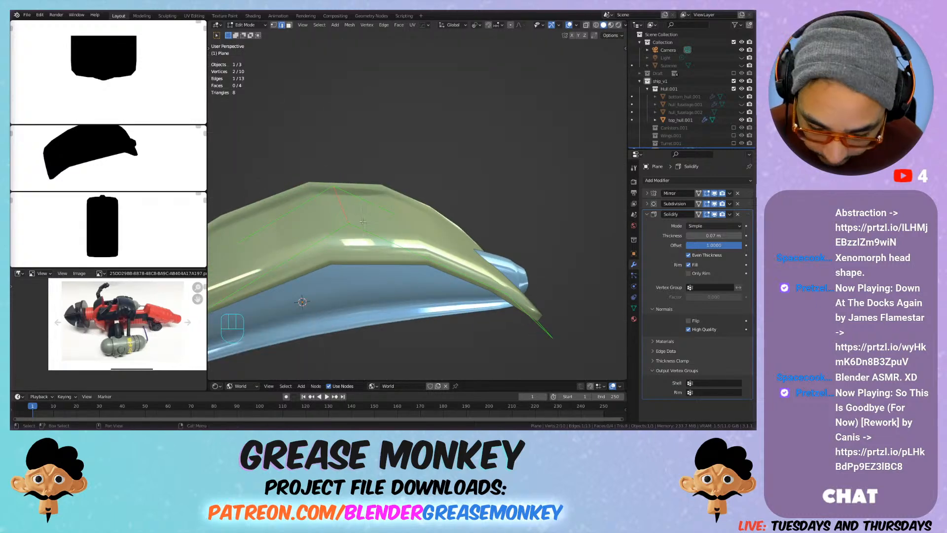
key("KP_1")
key("KP_3")
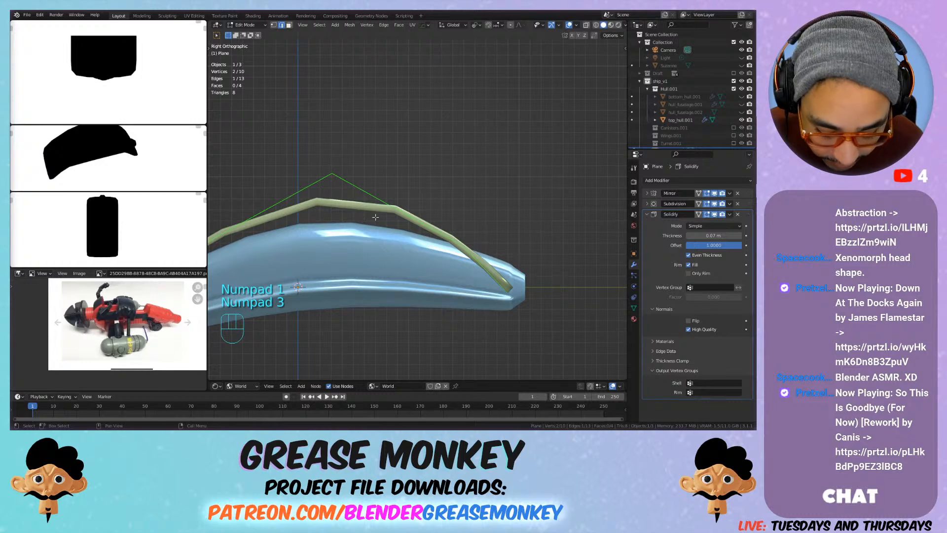
key("g")
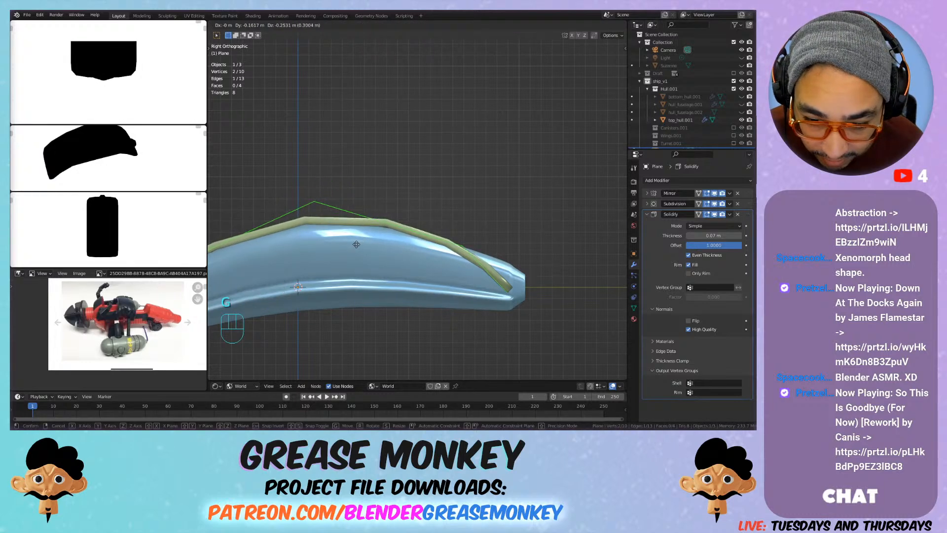
left_click(356, 245)
middle_click_drag(356, 245, 546, 170, "shift")
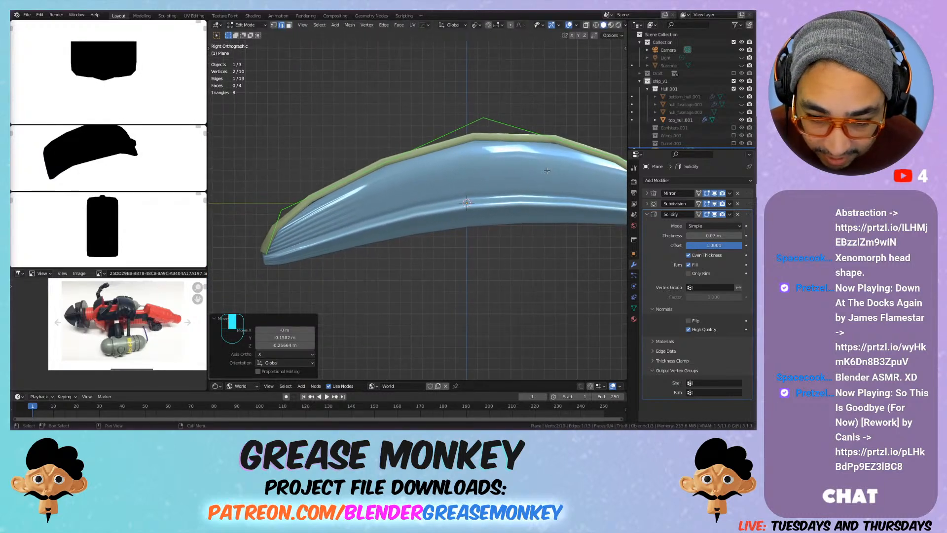
Step: Set the viewport levels of the plane's Subdivision modifier to 3
left_click(647, 204)
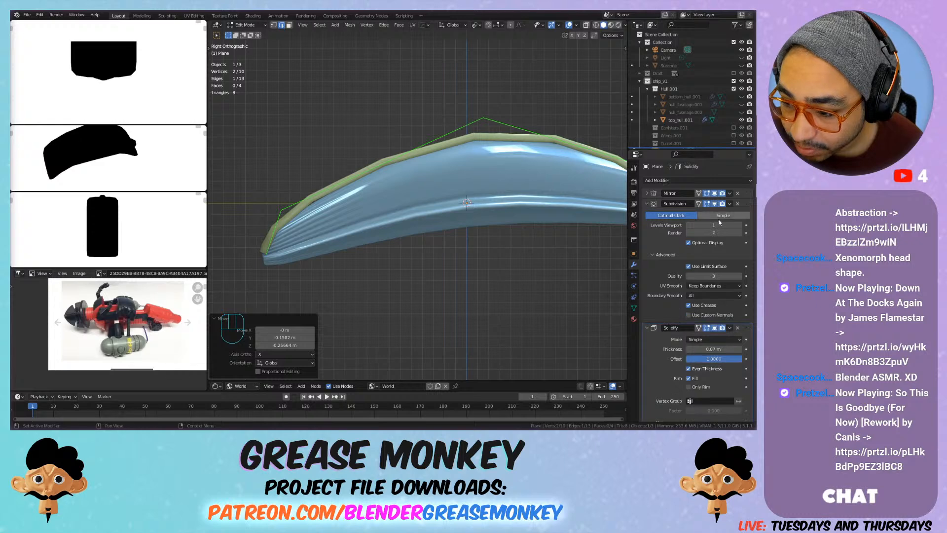
left_click(739, 225)
left_click(739, 225)
Step: Leave Edit Mode and enable Auto Smooth at 30° for the plane's mesh normals
middle_click_drag(468, 207, 551, 230)
key("Tab")
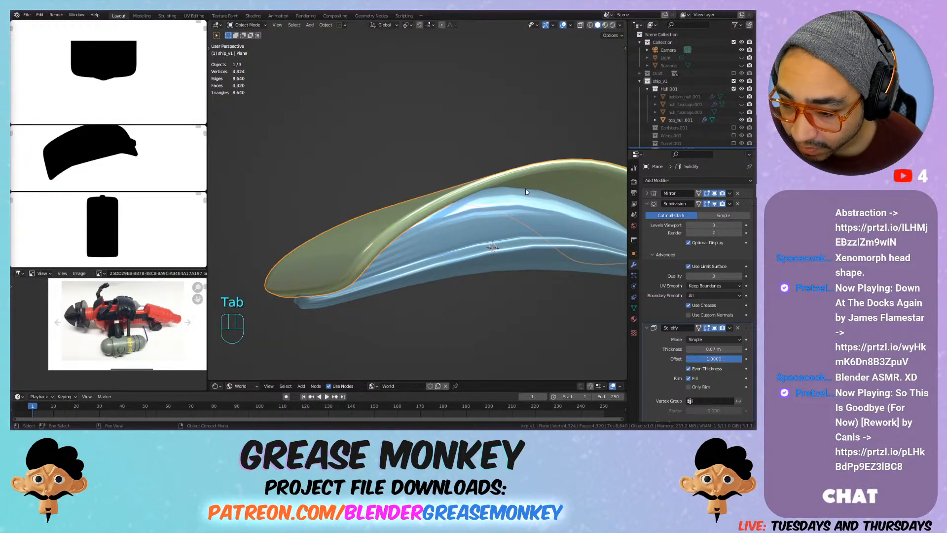
left_click(634, 307)
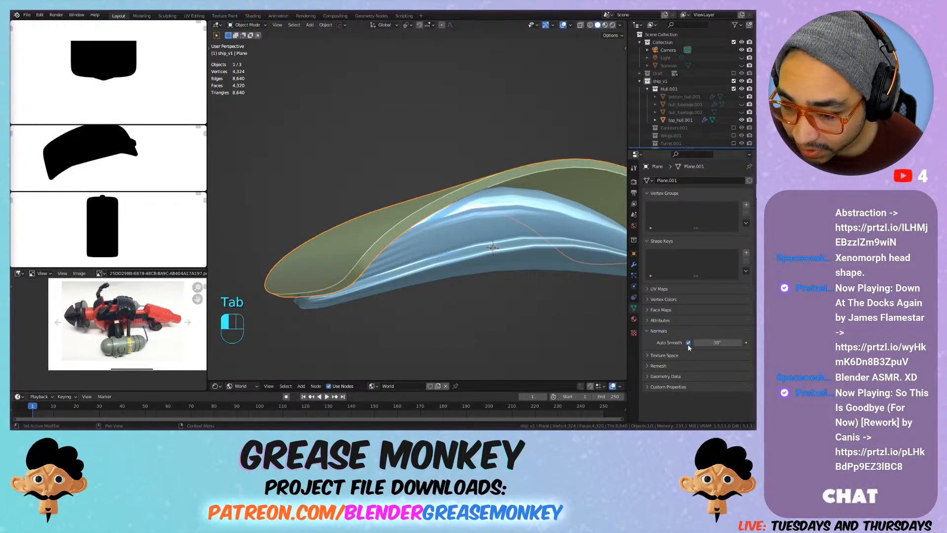
Step: Return to Edit Mode and select the plane's end edge on the hull's +Y side
middle_click_drag(448, 192, 394, 234)
key("KP_7")
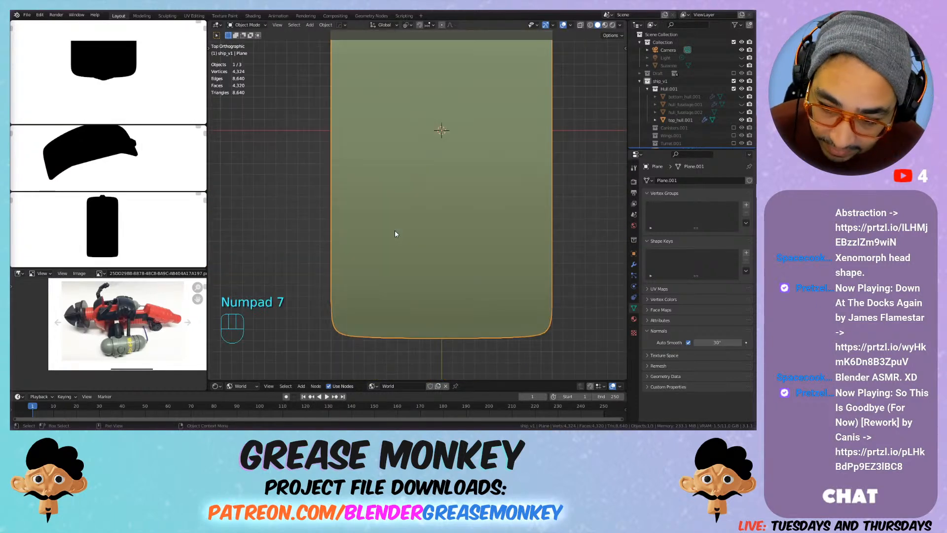
key("KP_1")
key("KP_3")
middle_click_drag(508, 205, 519, 256)
key("Tab")
left_click(524, 301)
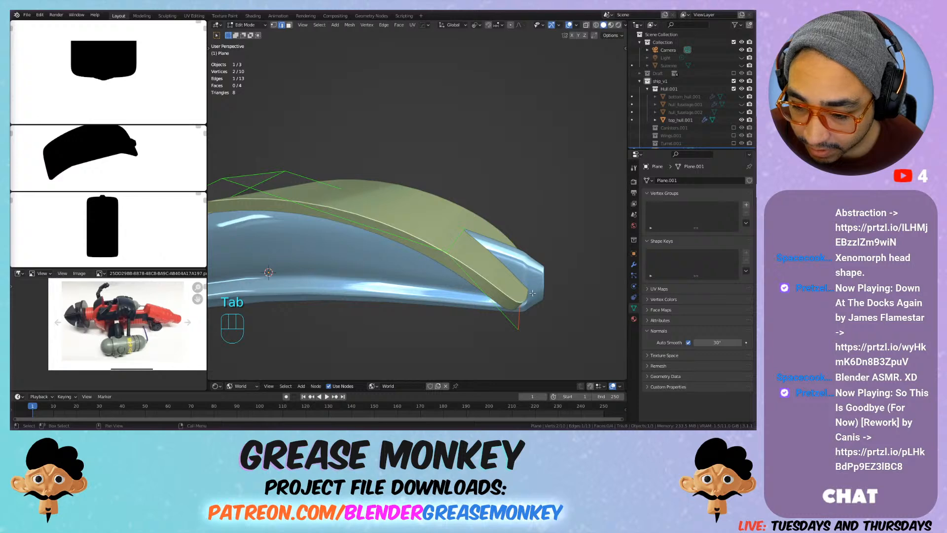
Step: Try displaying the Solidify modifier's result on the plane's edit cage
key("Tab")
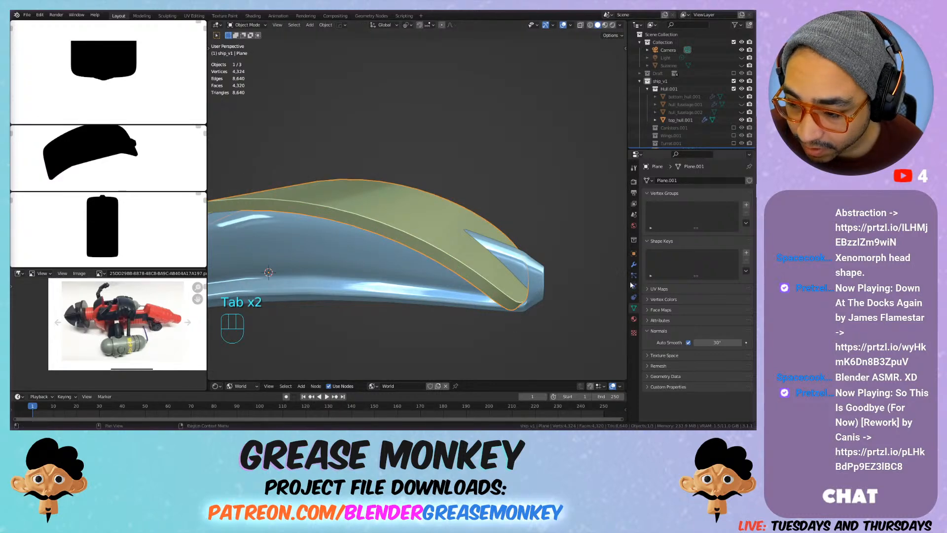
left_click(634, 265)
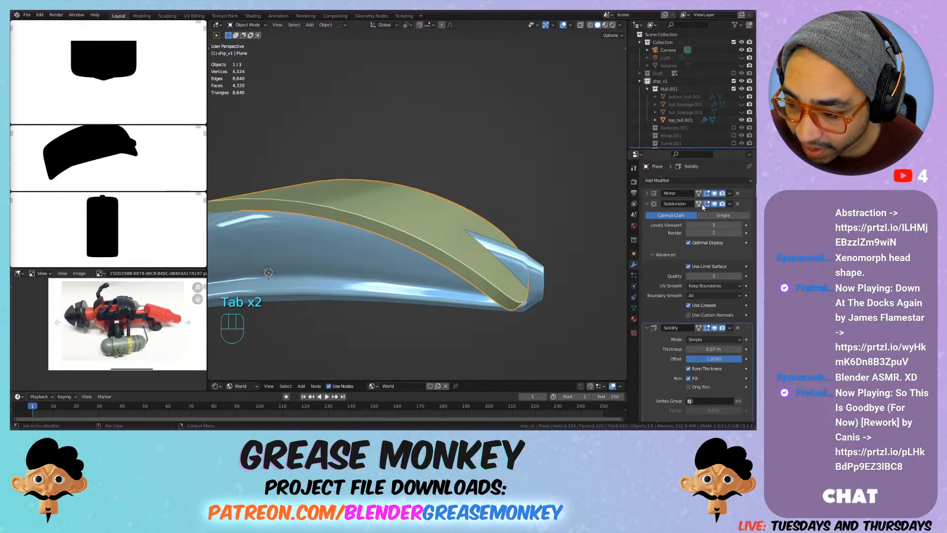
left_click(647, 204)
left_click(699, 214)
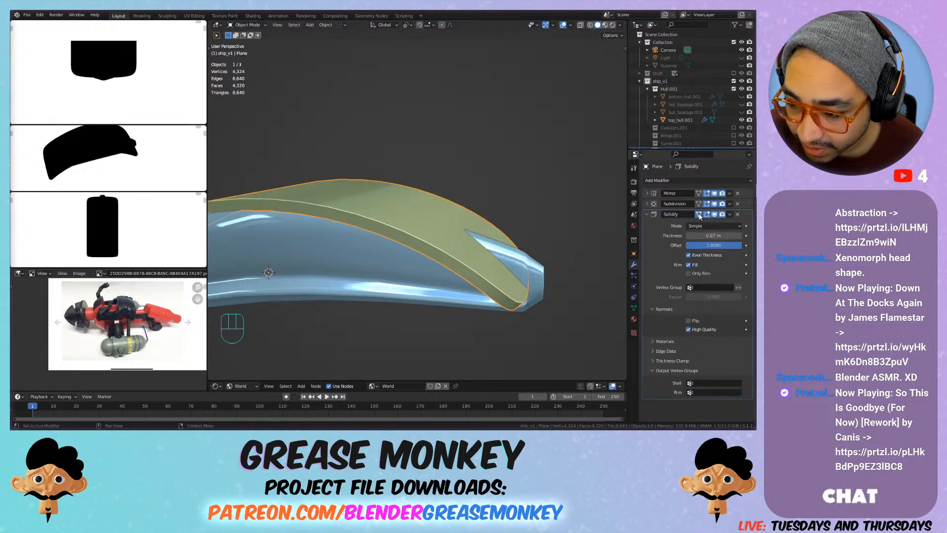
key("Tab")
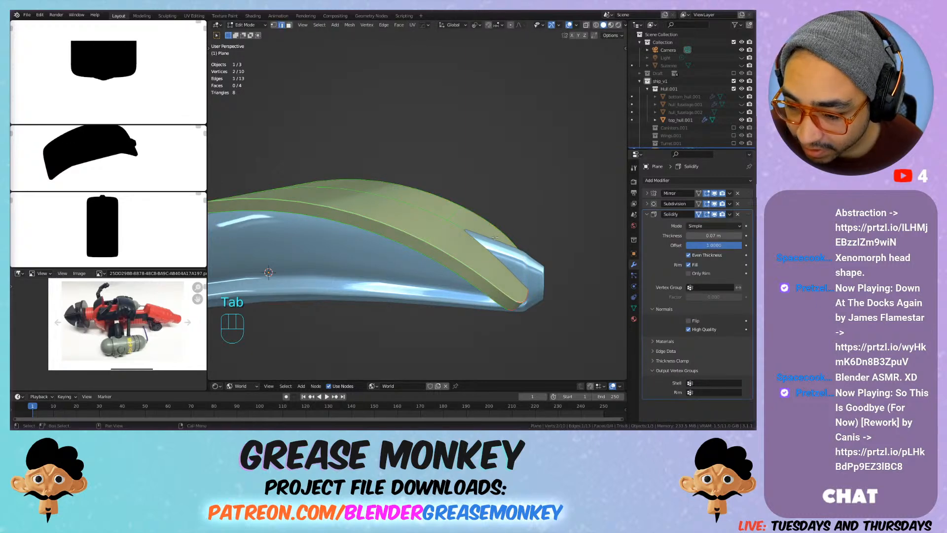
left_click(701, 217)
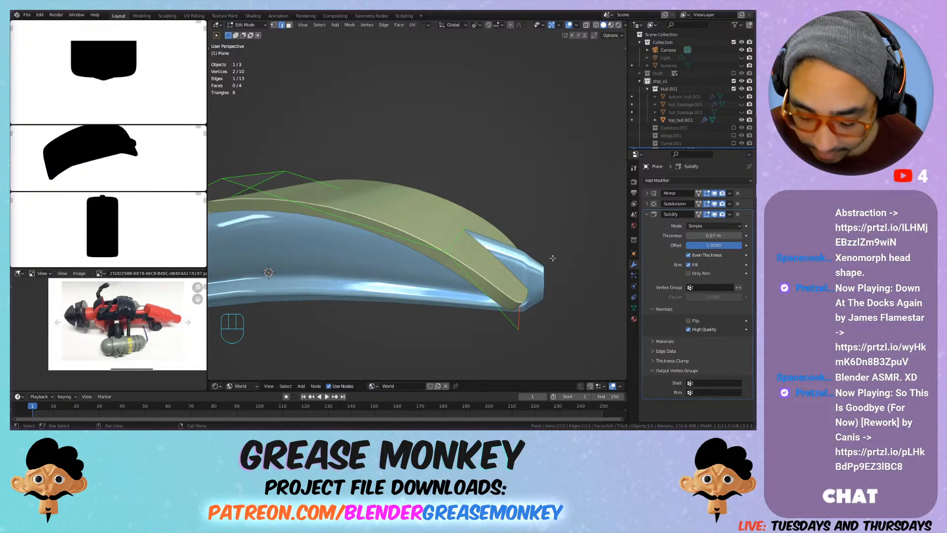
Step: Move the selected +Y end edge of the plane up about 0.19 m
key("g")
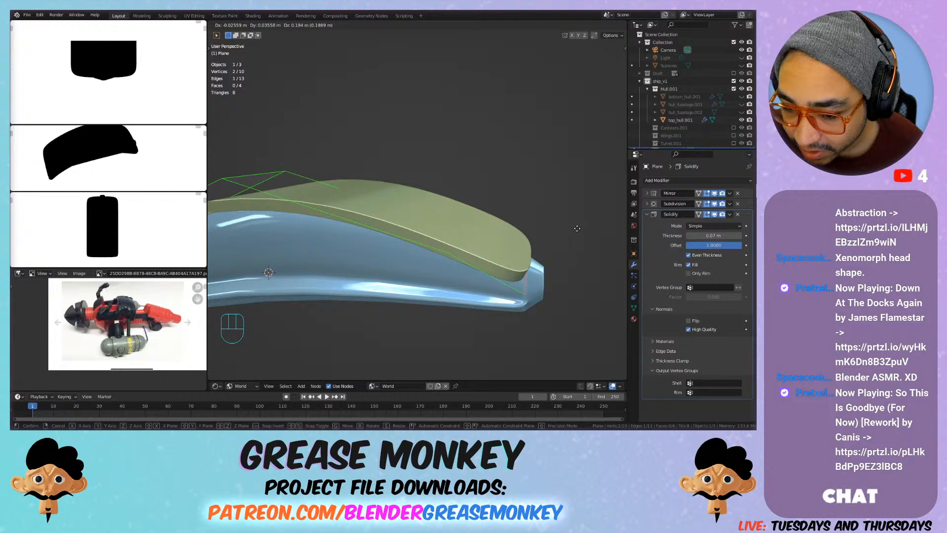
left_click(574, 228)
middle_click_drag(574, 228, 428, 261)
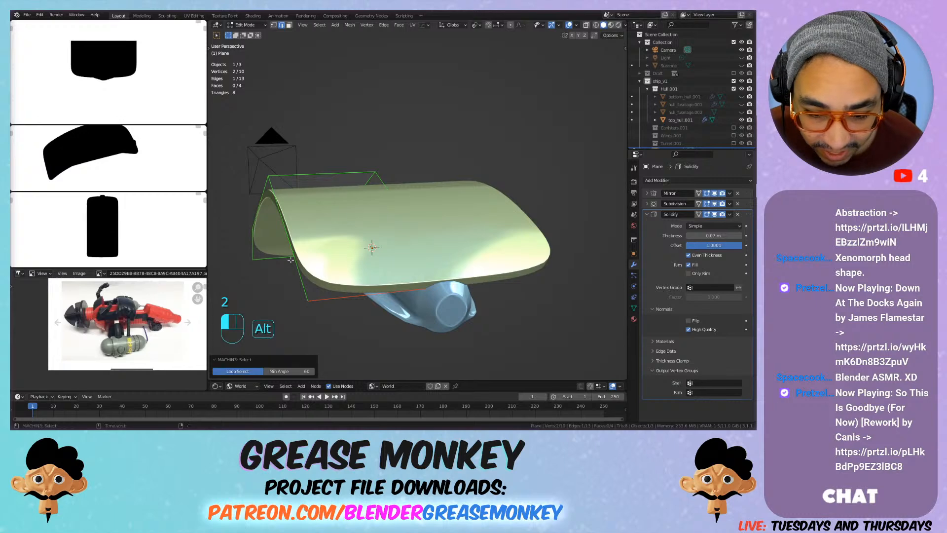
Step: Select the plate's long outer side edge loop and slide it inward towards the centreline by a factor of about 0.79
left_click(290, 241)
key("space")
key("space")
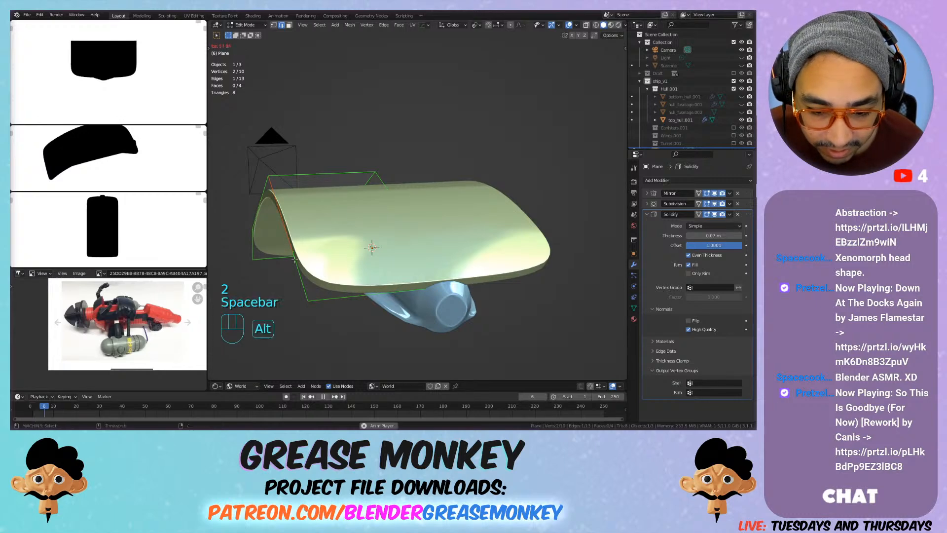
left_click(302, 397)
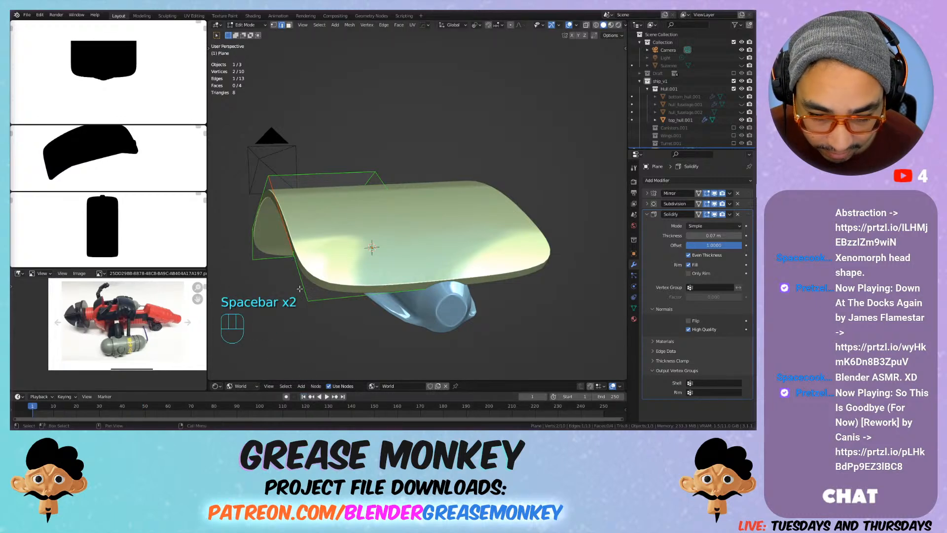
left_click(298, 278, "alt")
middle_click_drag(298, 278, 458, 215)
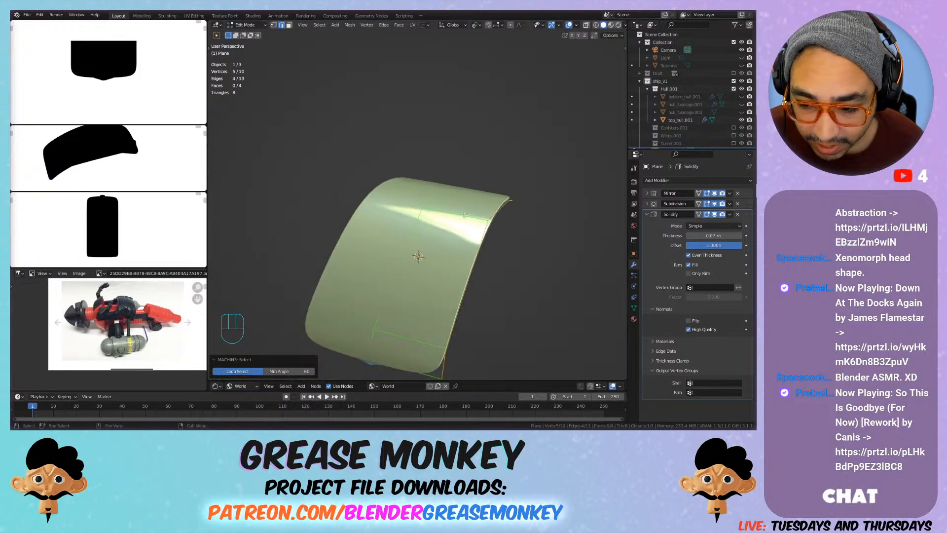
key("g")
key("g")
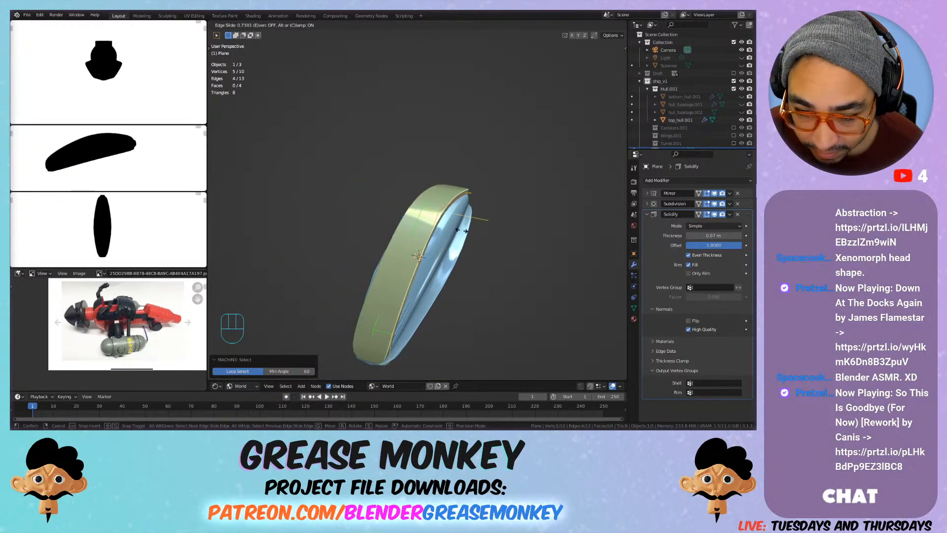
left_click(460, 229)
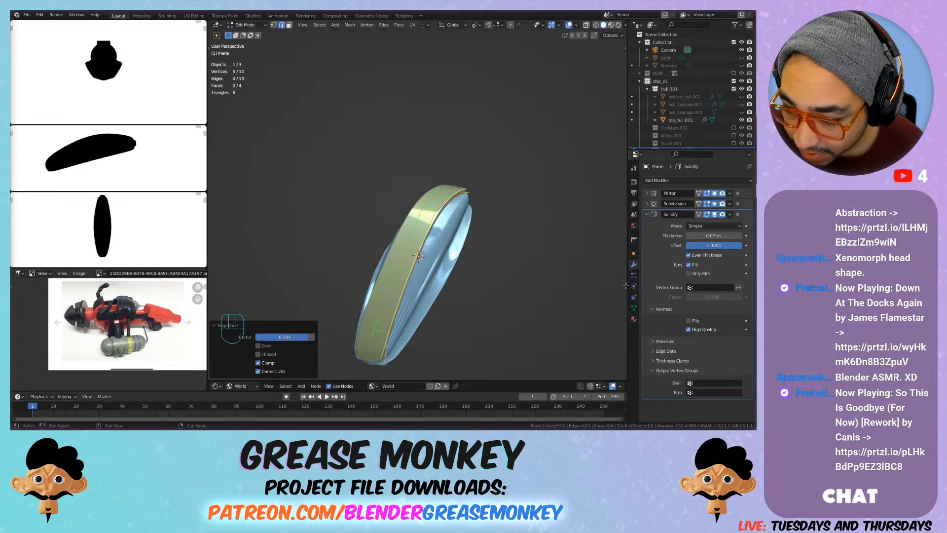
Step: Try a thickness of 0.01 m for the plate's Solidify modifier
left_click(718, 236)
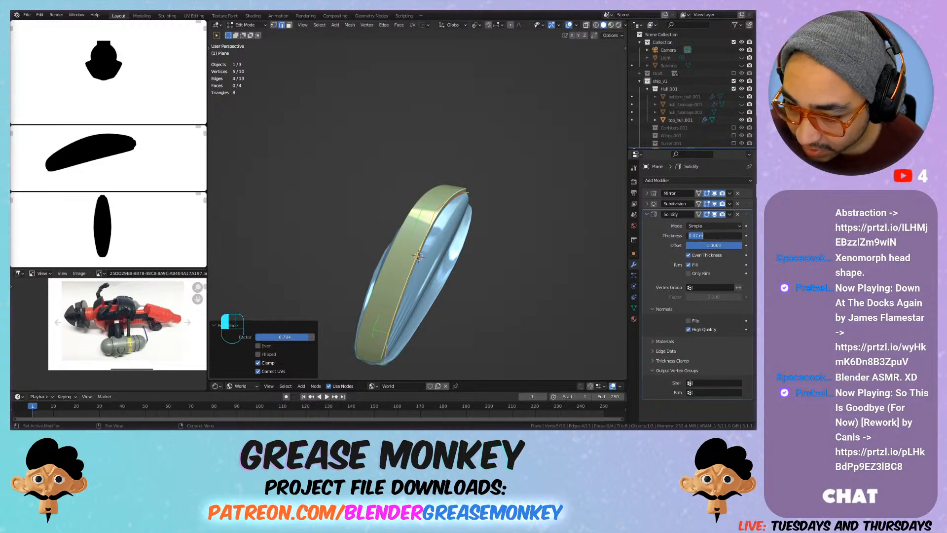
type("0")
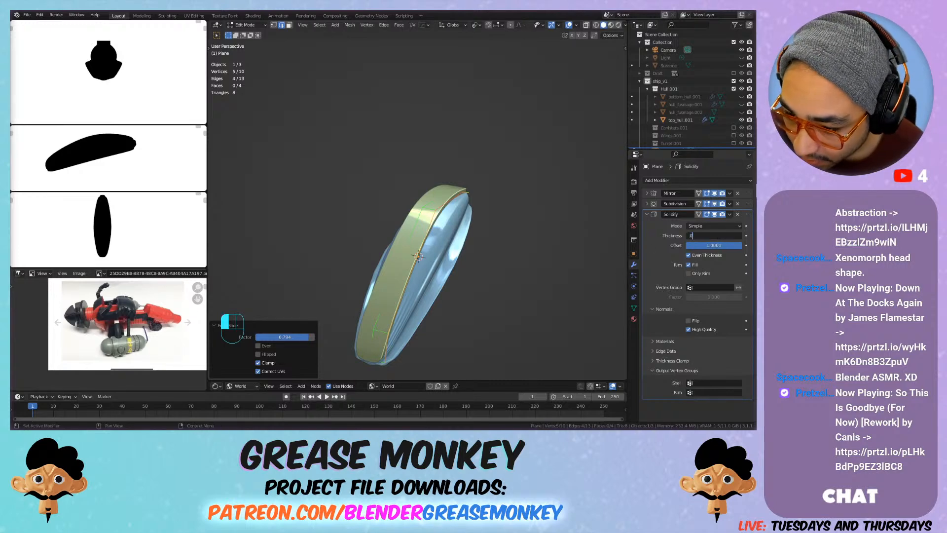
type(".01")
key("Return")
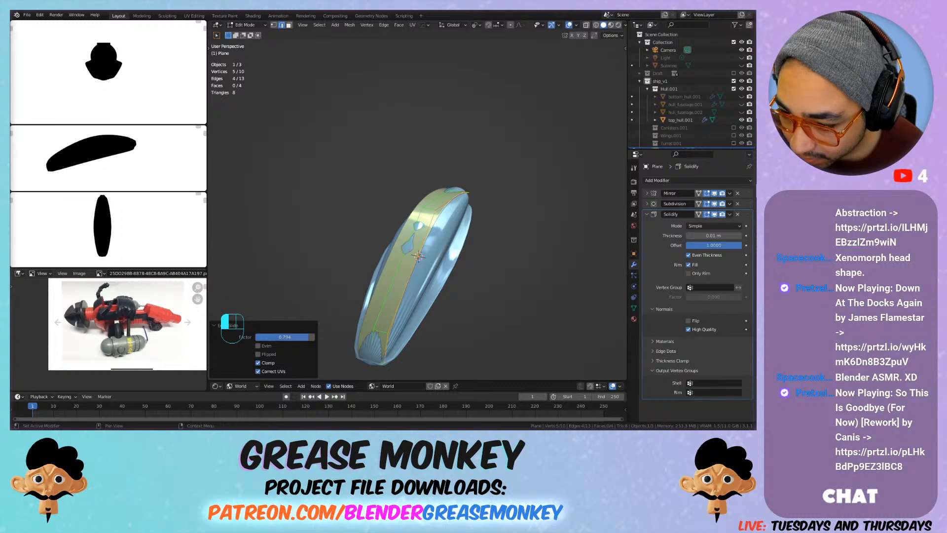
Step: Set the Solidify modifier's thickness to 0.02 m
left_click(718, 235)
type("0.02")
key("Return")
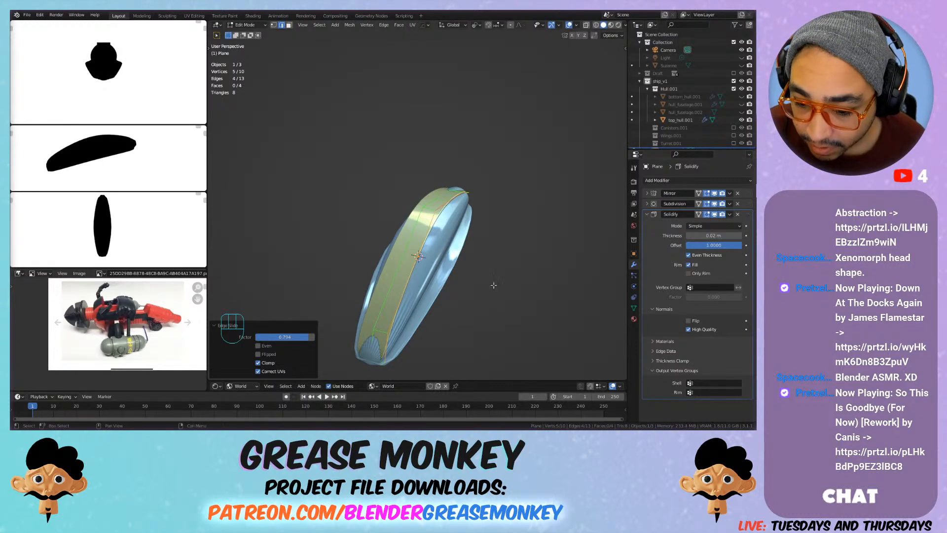
Step: Select the plate's end edge at the hull's −Y tip and move it about 0.08 m along −Y
middle_click_drag(409, 308, 438, 258)
middle_click_drag(408, 229, 358, 244)
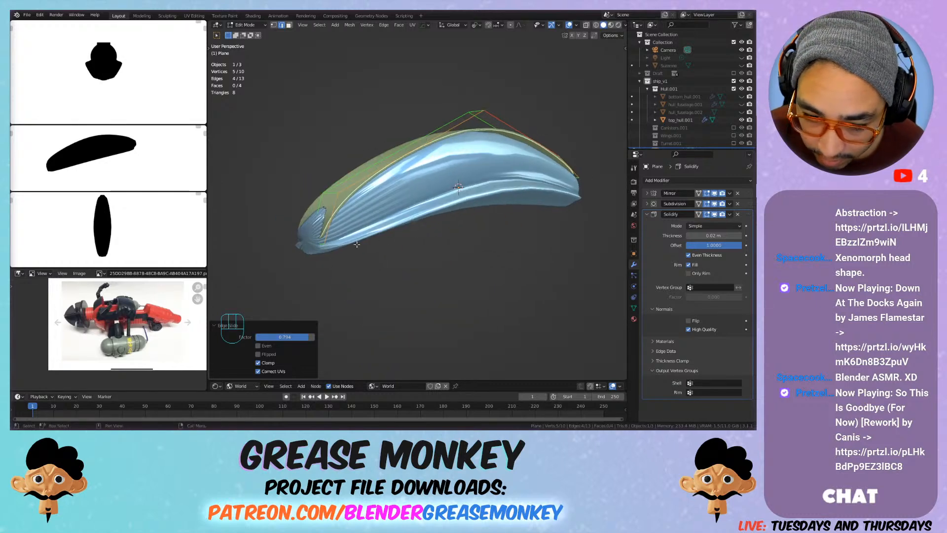
left_click(324, 243)
key("g")
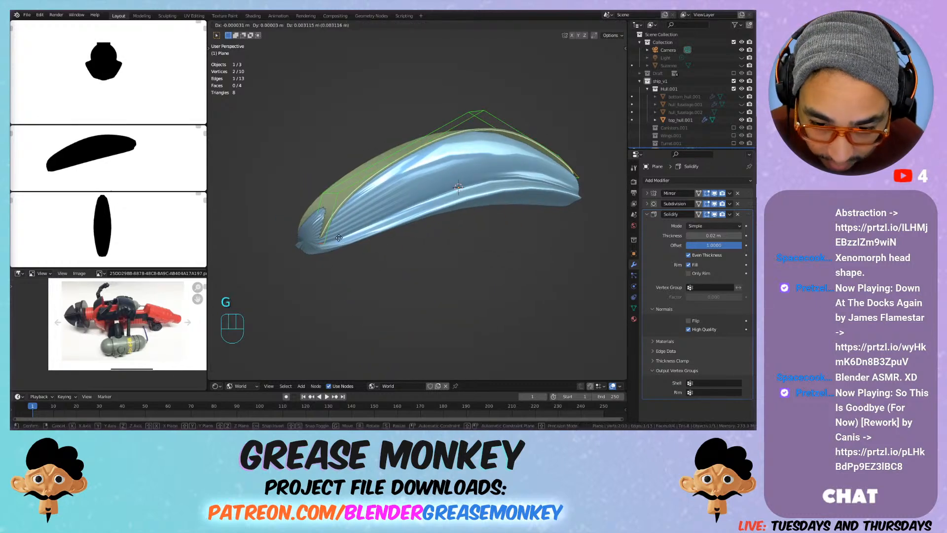
key("y")
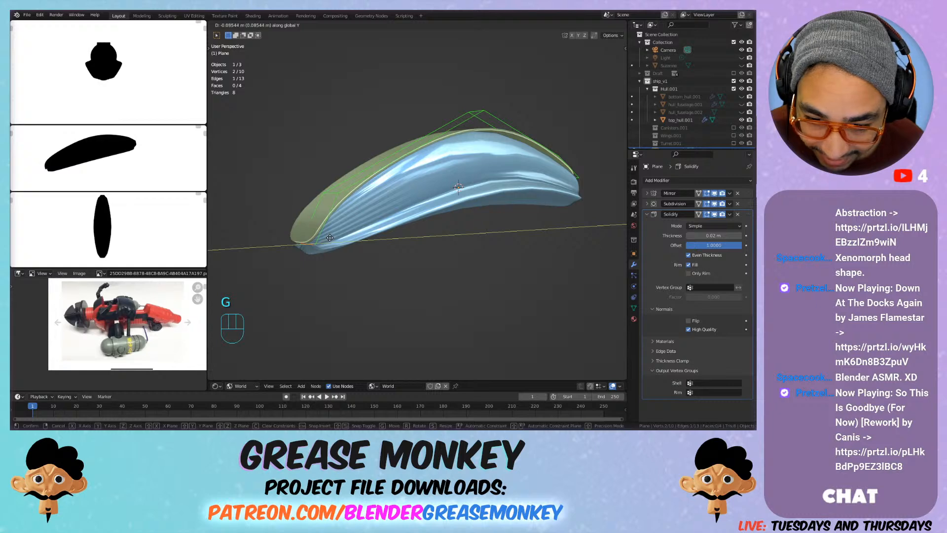
left_click(331, 238)
Step: Hide the camera and extrude the plate's side edge loop about 0.21 m outward along X and 0.30 m down in front view
middle_click_drag(340, 235, 419, 186)
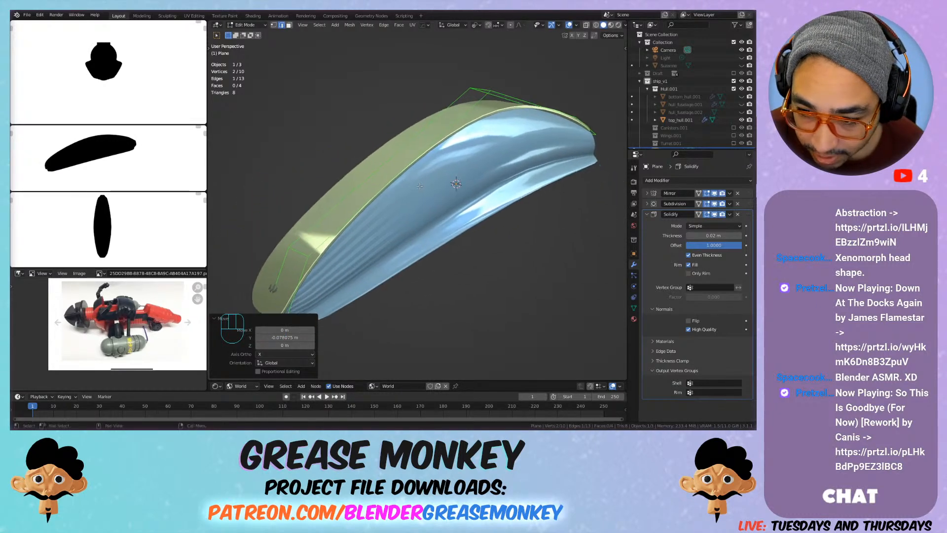
left_click(472, 111, "alt")
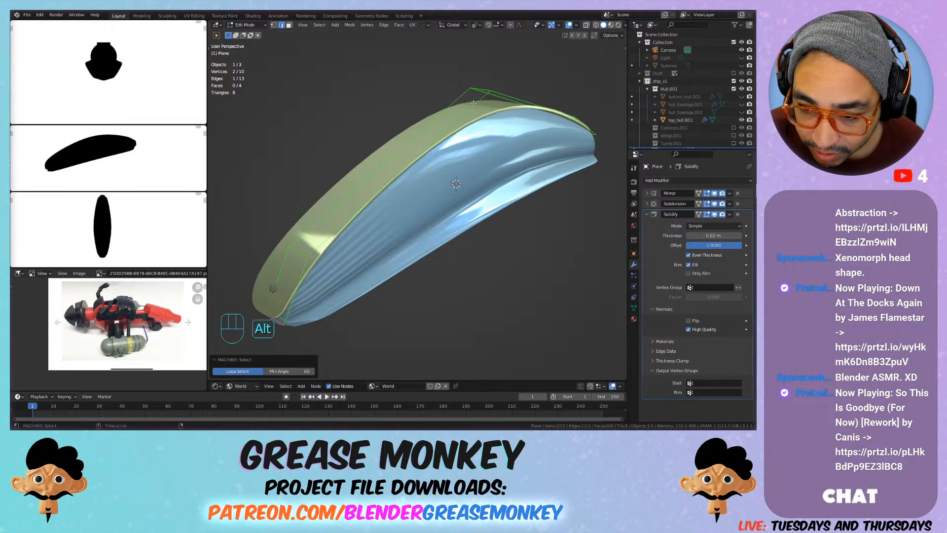
left_click(502, 99)
left_click(464, 115, "alt")
middle_click_drag(457, 128, 484, 134, "shift")
key("KP_1")
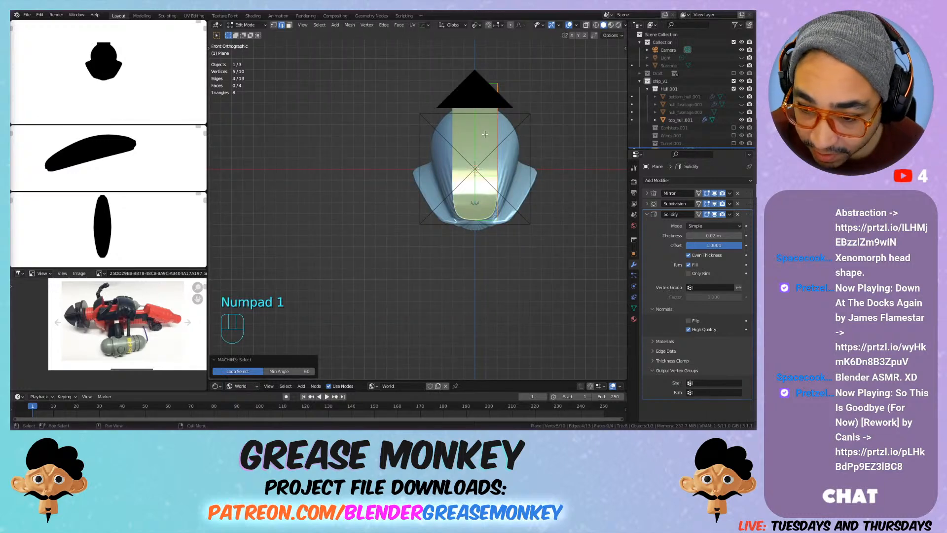
left_click(741, 50)
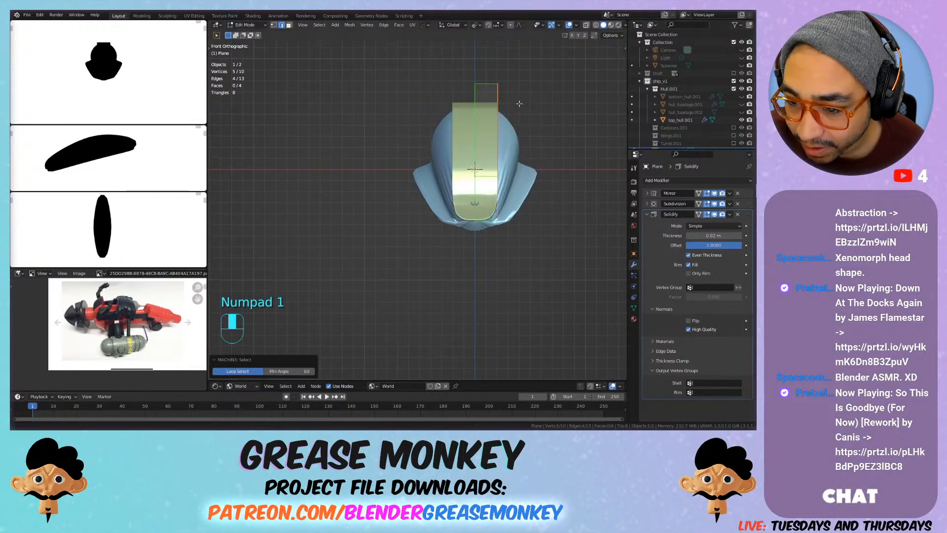
middle_click_drag(515, 94, 457, 143)
key("e")
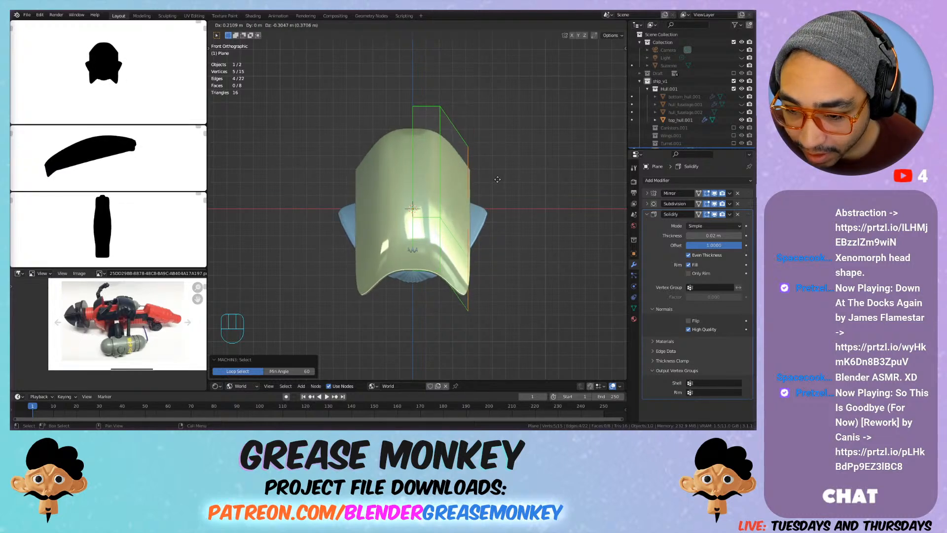
left_click(497, 179)
Step: Select the peak vertex of the extruded outer edge and move it slightly outward and about 0.02 m down
mouse_move(495, 169)
middle_mouse_down("shift")
mouse_move(423, 153)
mouse_move(408, 169)
mouse_move(434, 178)
mouse_move(478, 168)
middle_mouse_up("shift")
key("1")
key("g")
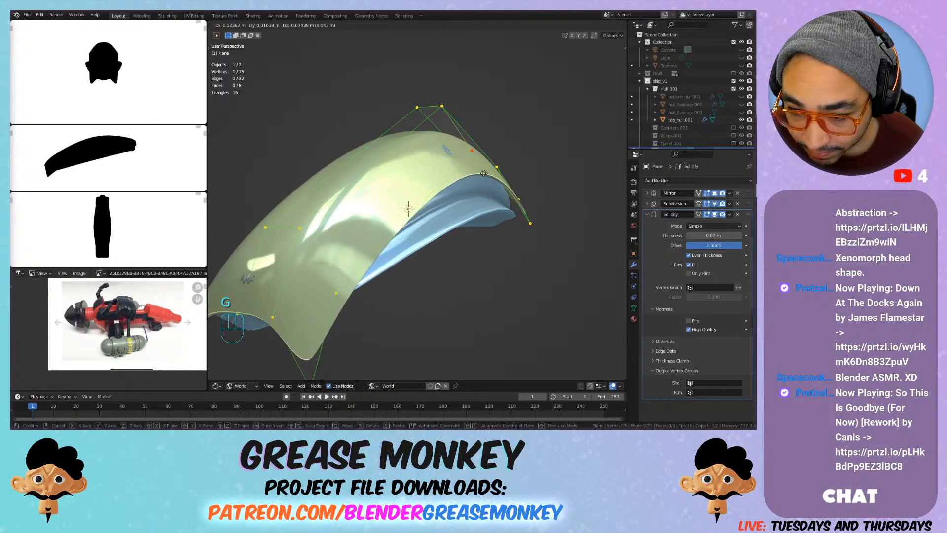
left_click(485, 171)
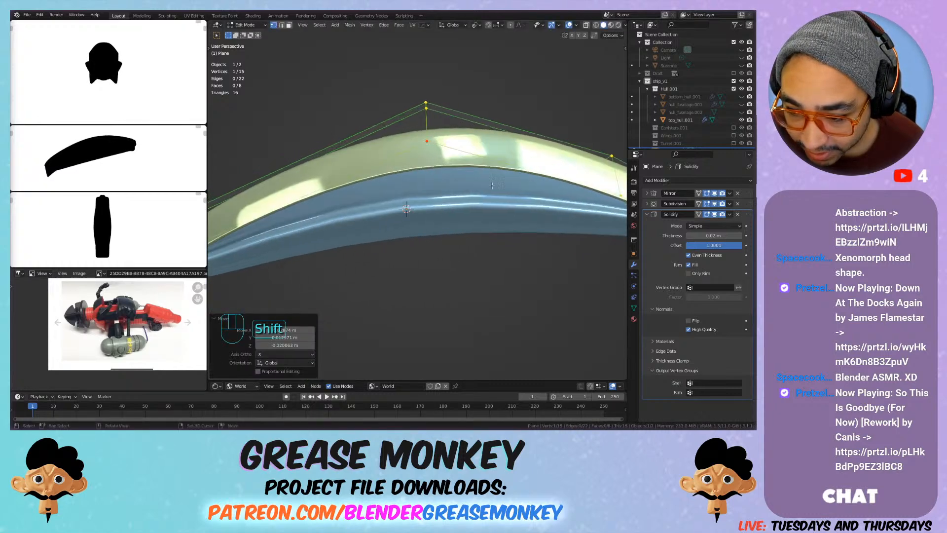
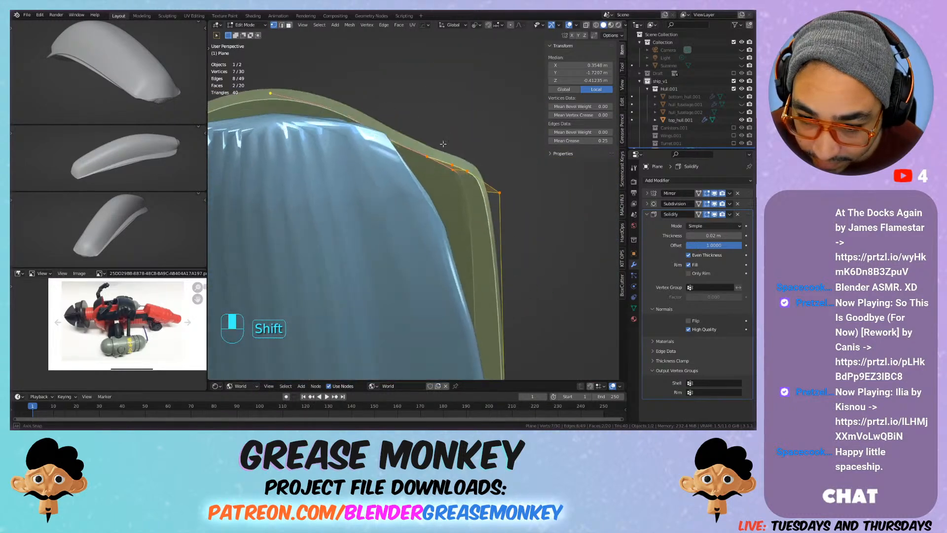
Step: Slide the raised off-centre vertex near the plate's −Y end along its edge and move it about 0.02 m inward and 0.02 m down
key("g")
left_click(438, 187)
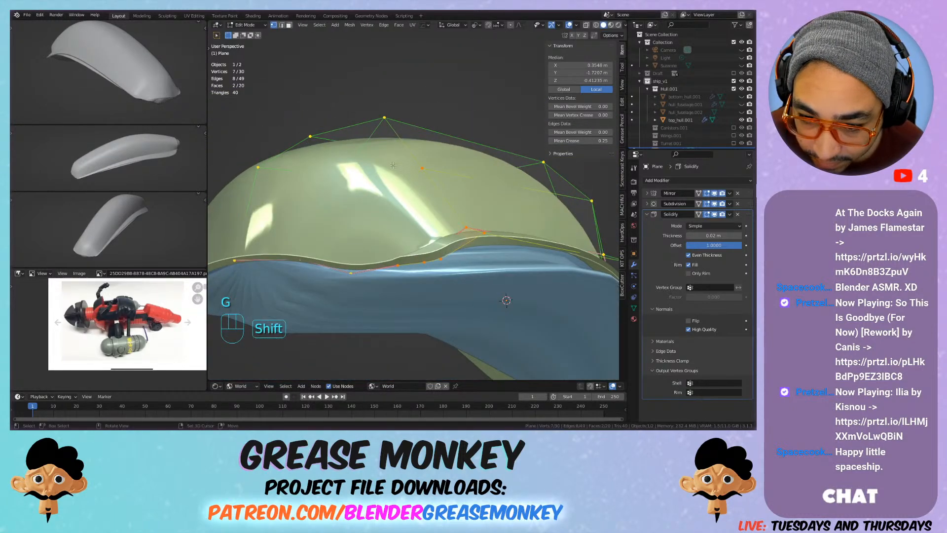
left_click(383, 118)
key("g")
key("g")
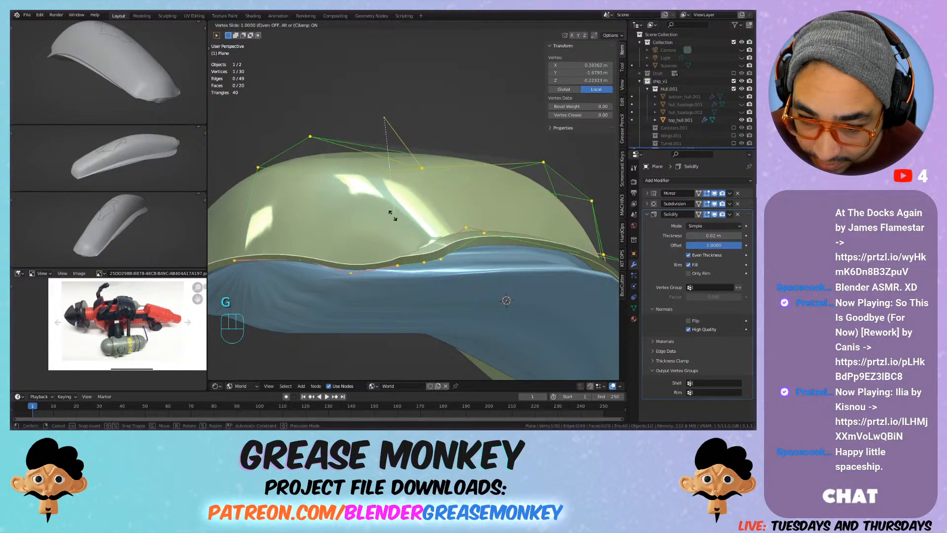
left_click(390, 172)
middle_click_drag(390, 173, 424, 121)
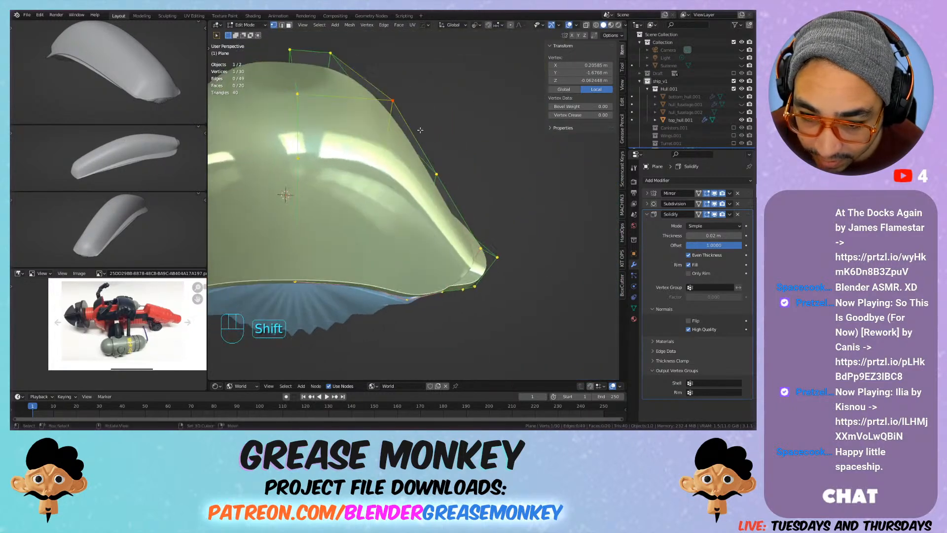
key("g")
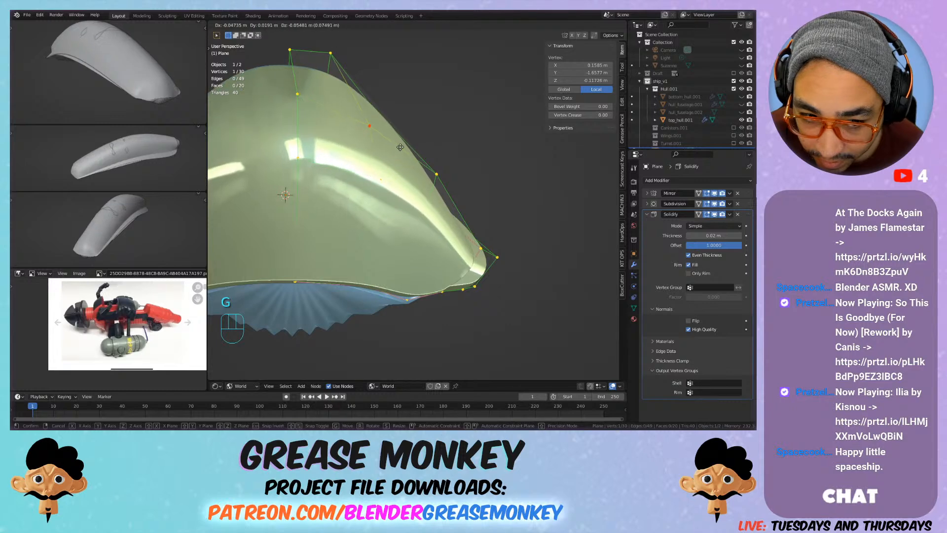
left_click(413, 132)
middle_click_drag(464, 216, 424, 147)
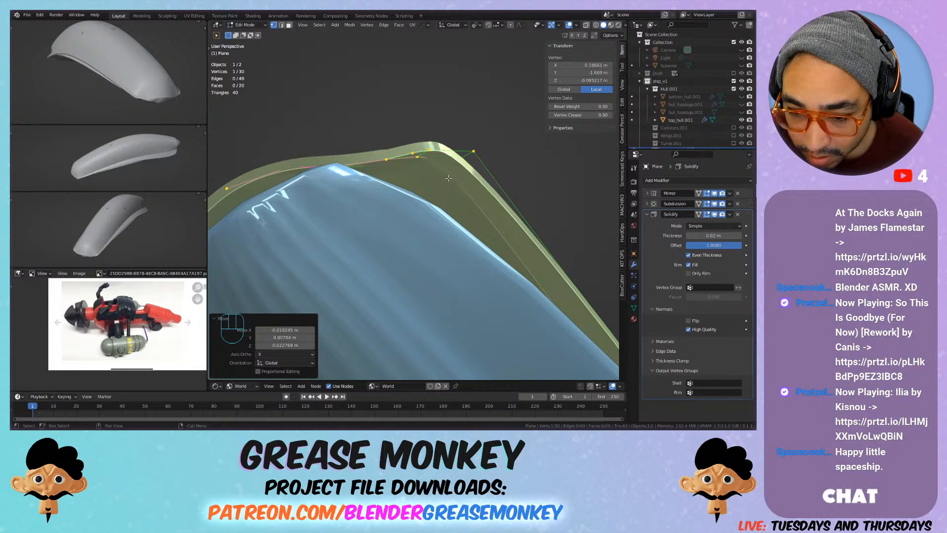
middle_click_drag(450, 182, 444, 171)
key("g")
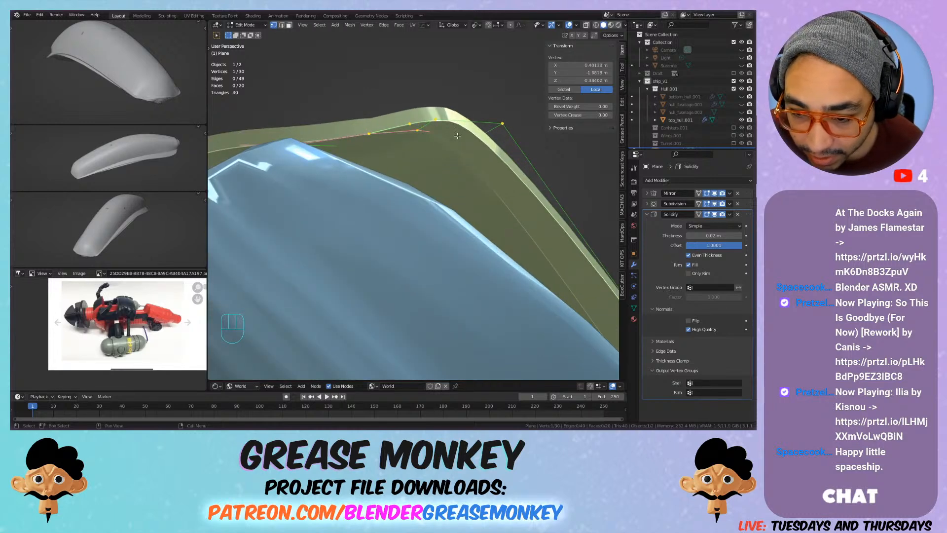
key("g")
right_click(453, 153)
middle_click_drag(453, 153, 583, 192, "shift")
left_click(478, 196, "shift")
Step: Select the plate's entire mesh and try moving it about 0.11 m inward along X
key("a")
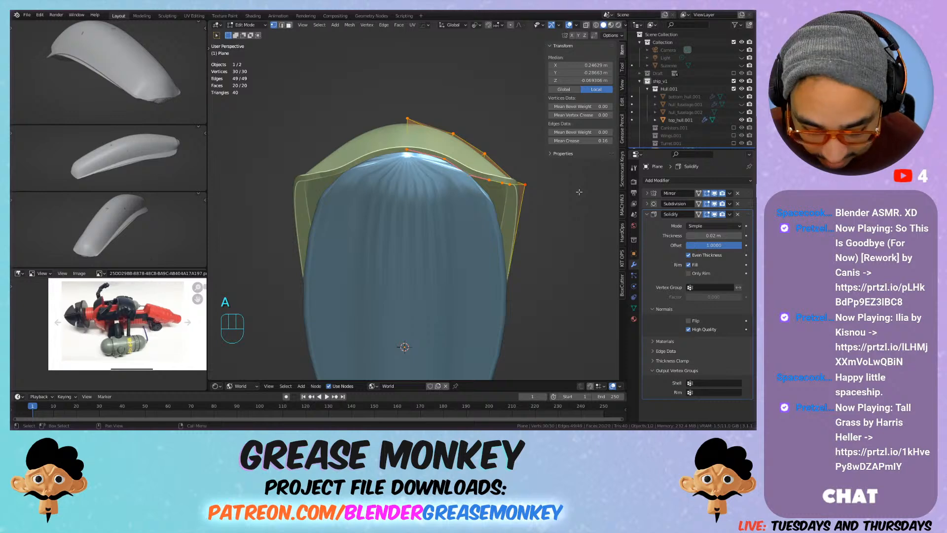
key("g")
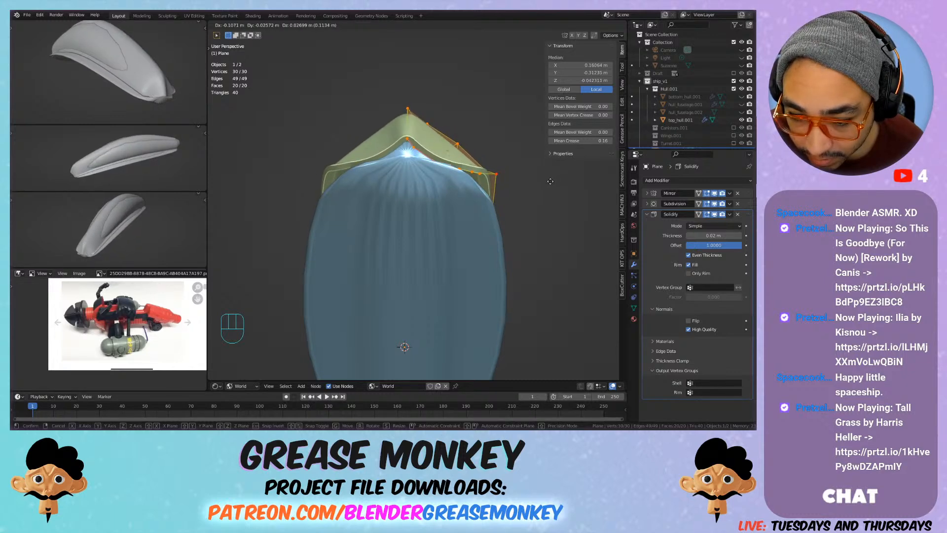
left_click(550, 181)
middle_click_drag(550, 181, 361, 269)
Step: Try to reposition individual vertices along the plate's side, and undo these moves together with the whole mesh's shift
left_click(430, 172)
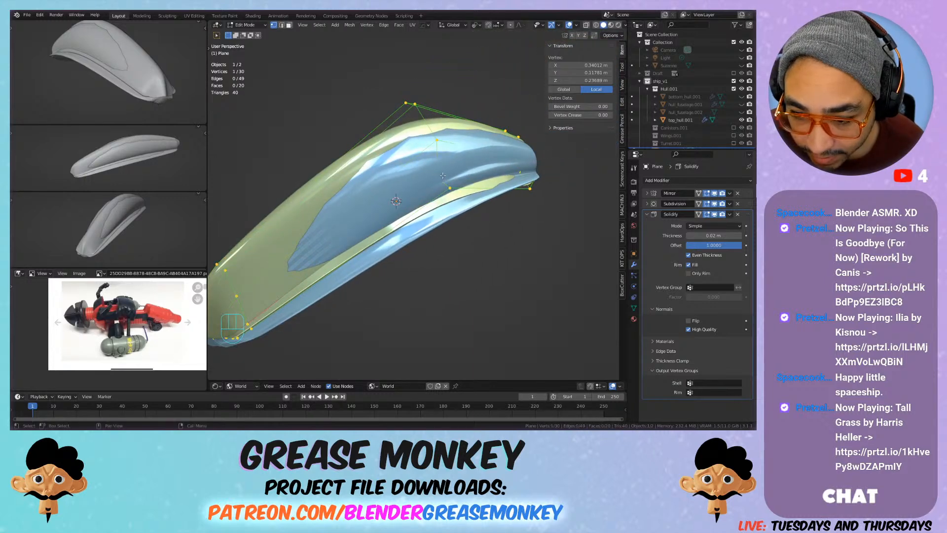
key("g")
key("g")
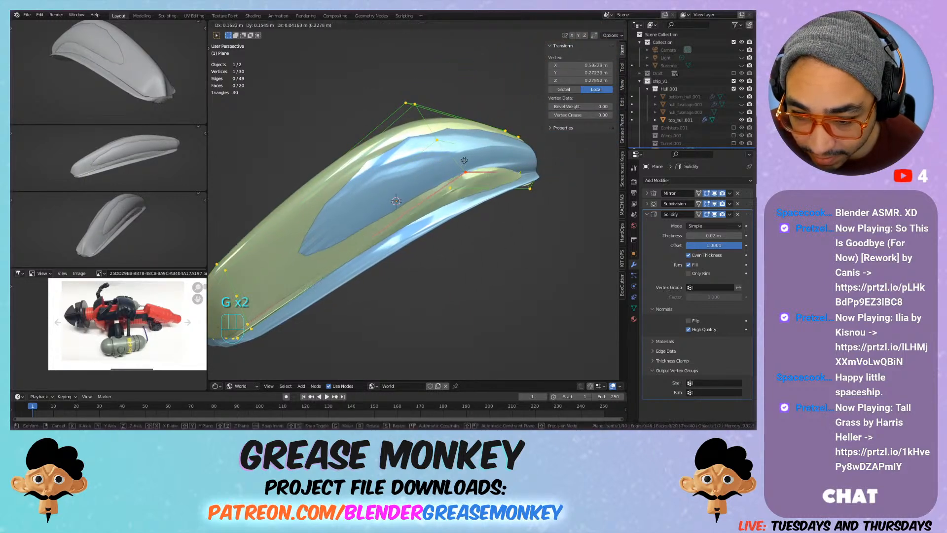
key("g")
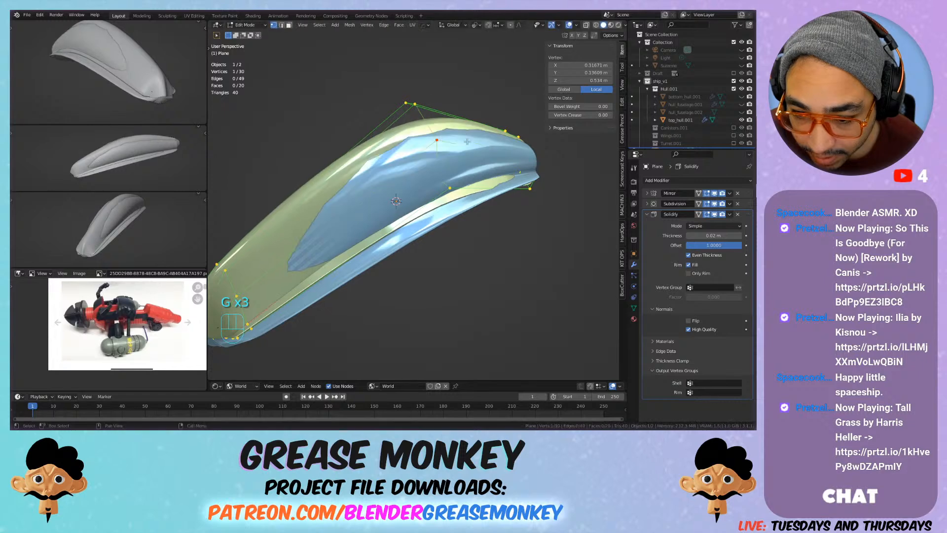
key("g")
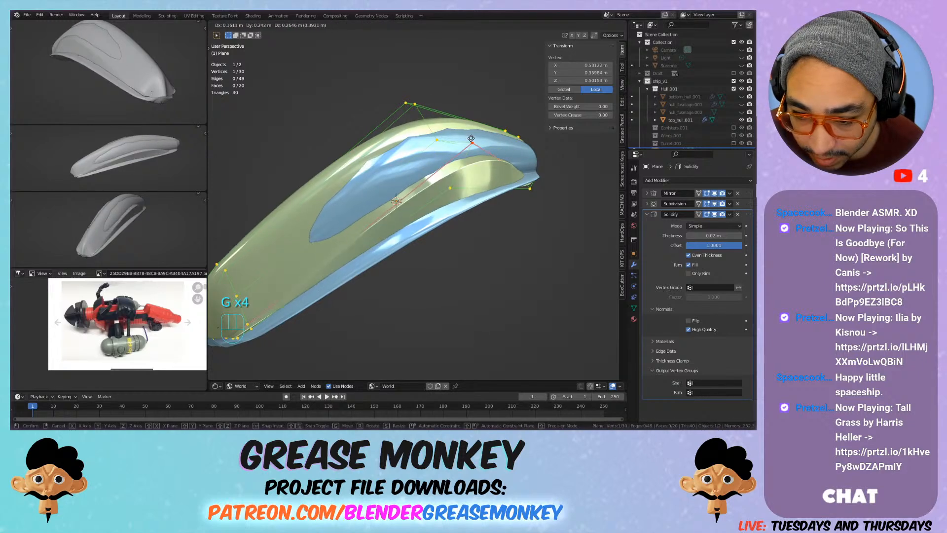
left_click(424, 184)
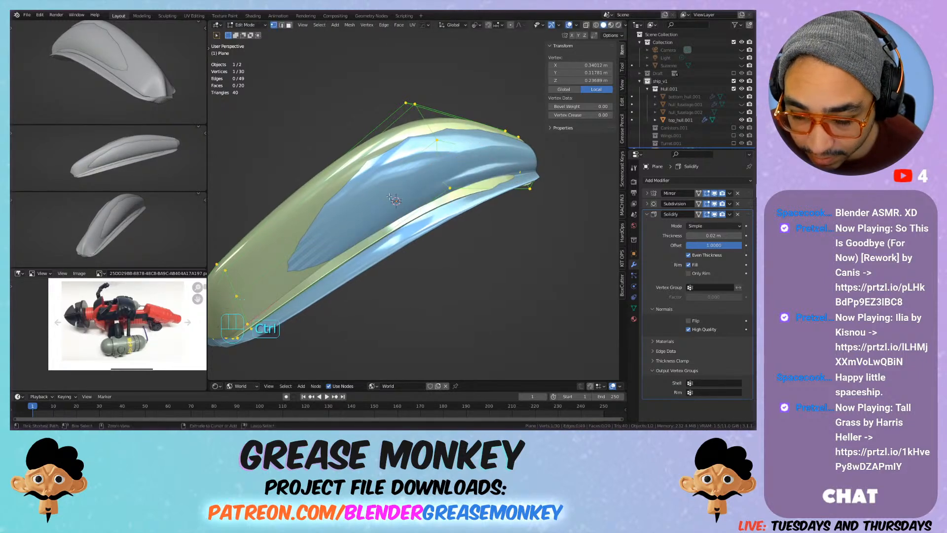
key("ctrl+z")
key("ctrl+z")
Step: Raise the plate's topmost centre-line vertex about 0.01 m and lower the upper side vertex of the same cross-section about 0.01 m
middle_click_drag(390, 199, 415, 171)
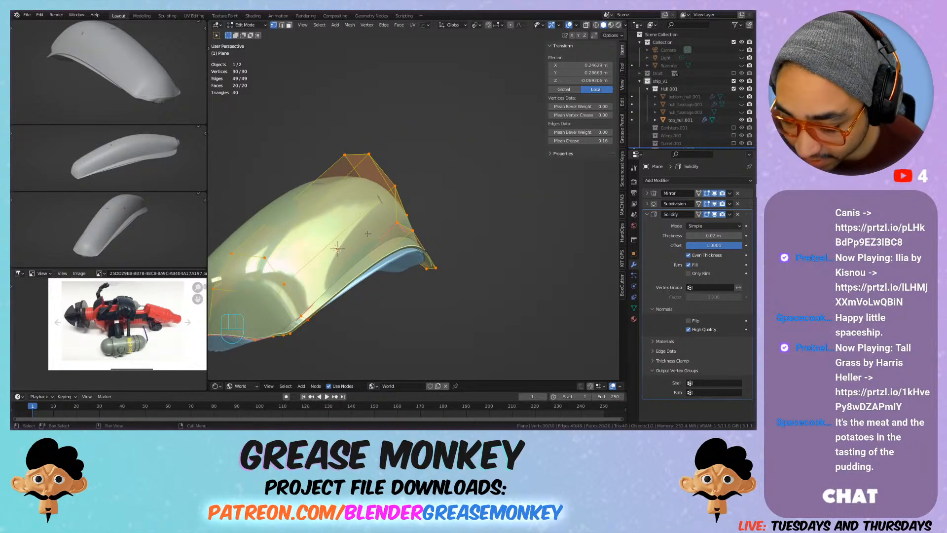
middle_click_drag(368, 234, 429, 216)
key("Tab")
key("Tab")
middle_click_drag(412, 170, 442, 153)
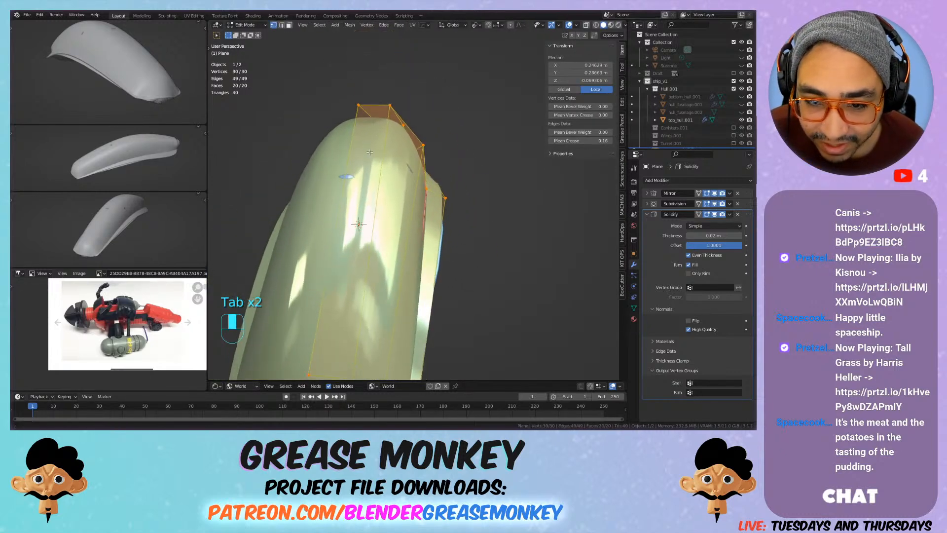
key("g")
left_click(358, 104)
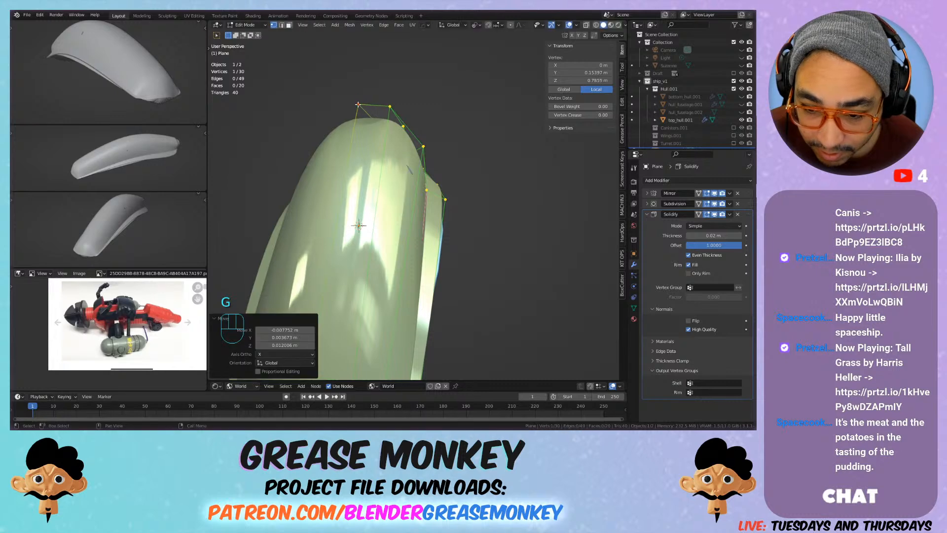
left_click(430, 144)
key("g")
left_click(434, 144)
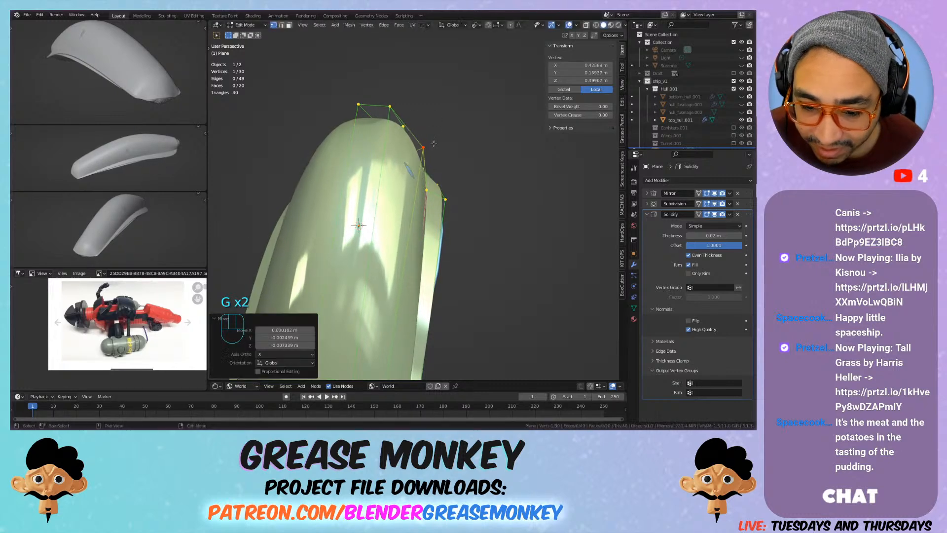
Step: Enable on-cage display for the plate's Solidify and Subdivision modifiers
middle_click_drag(449, 229, 469, 231)
middle_click_drag(435, 280, 483, 214)
left_click(699, 214)
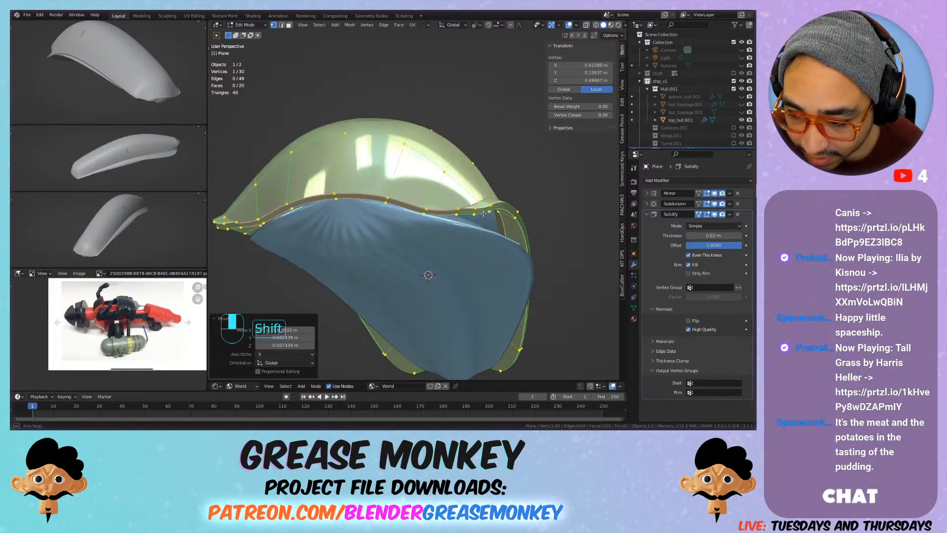
left_click(699, 204)
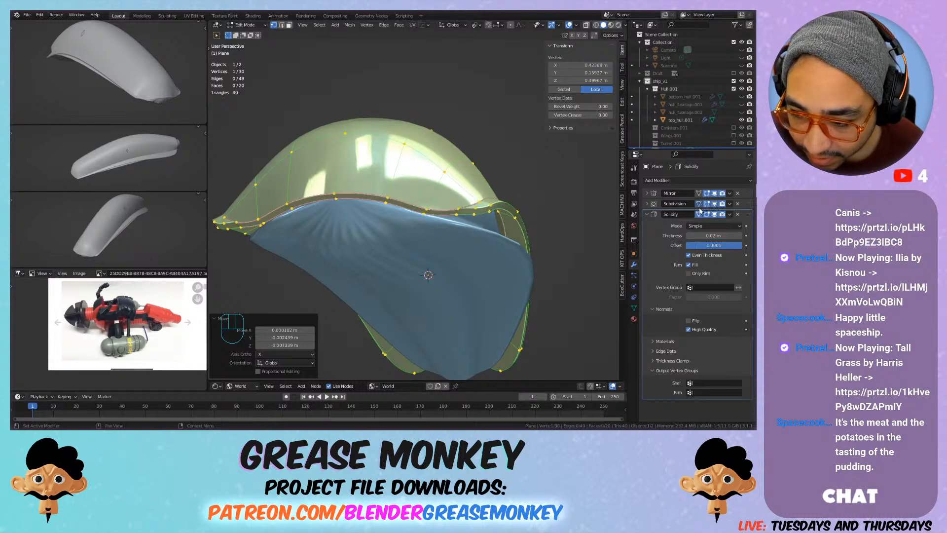
Step: Try to pull individual vertices of the plate's −Y end edge closer to the fuselage, and undo the moves
mouse_move(498, 227)
middle_mouse_down()
mouse_move(488, 234)
mouse_move(499, 238)
middle_mouse_up()
left_click(432, 276)
middle_click_drag(434, 275, 456, 207, "shift")
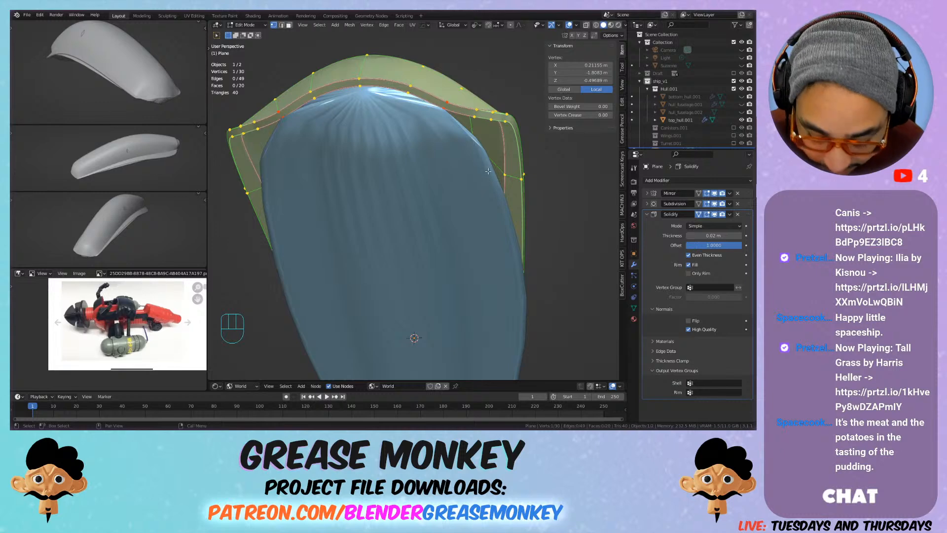
key("g")
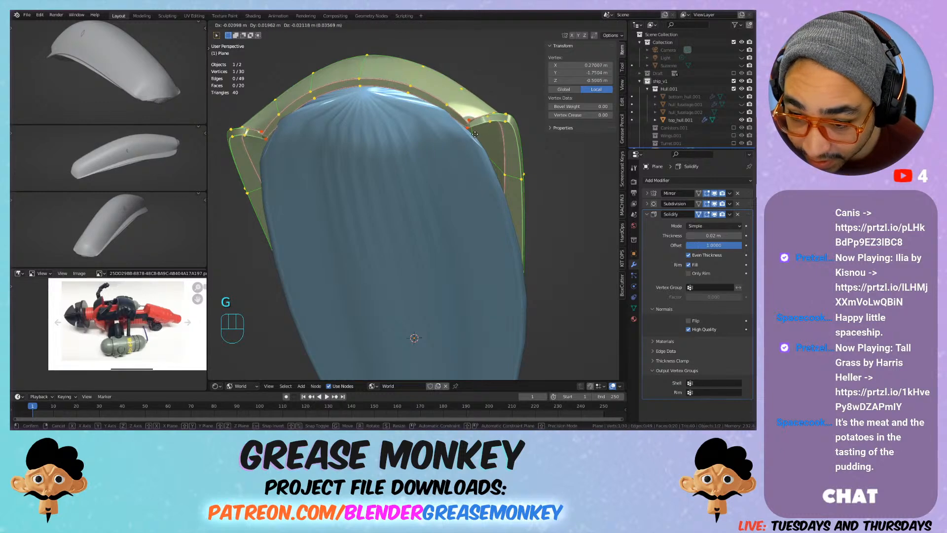
key("g")
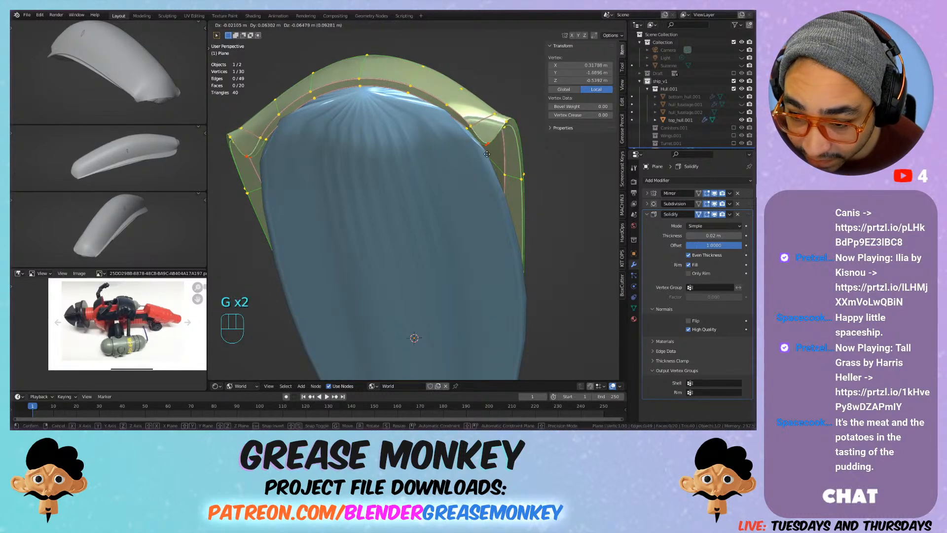
right_click(486, 158)
middle_click_drag(508, 138, 494, 178, "shift")
key("ctrl+z")
key("ctrl+z")
Step: Select the two outermost edge loops at the plate's −Y end and try narrowing them along X
middle_click_drag(480, 212, 449, 237)
left_click(401, 314, "alt")
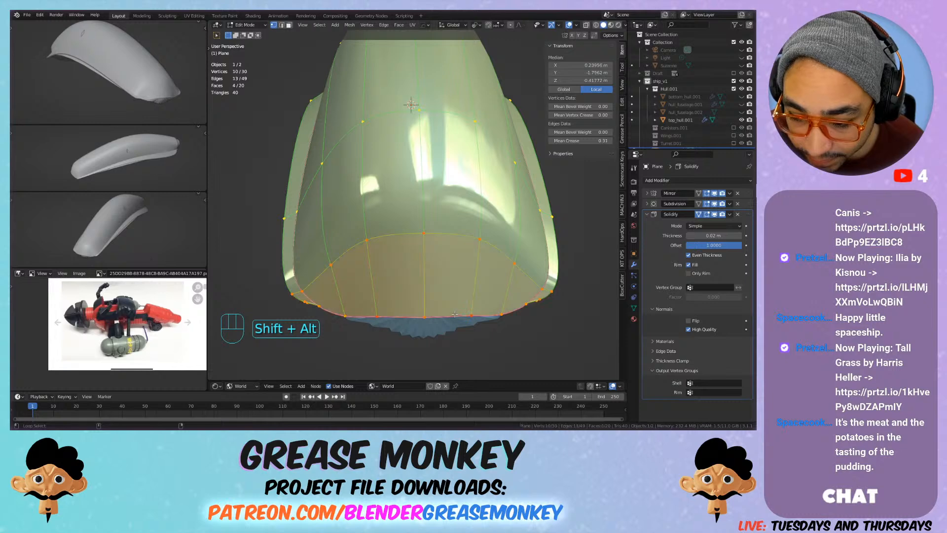
key("s")
key("x")
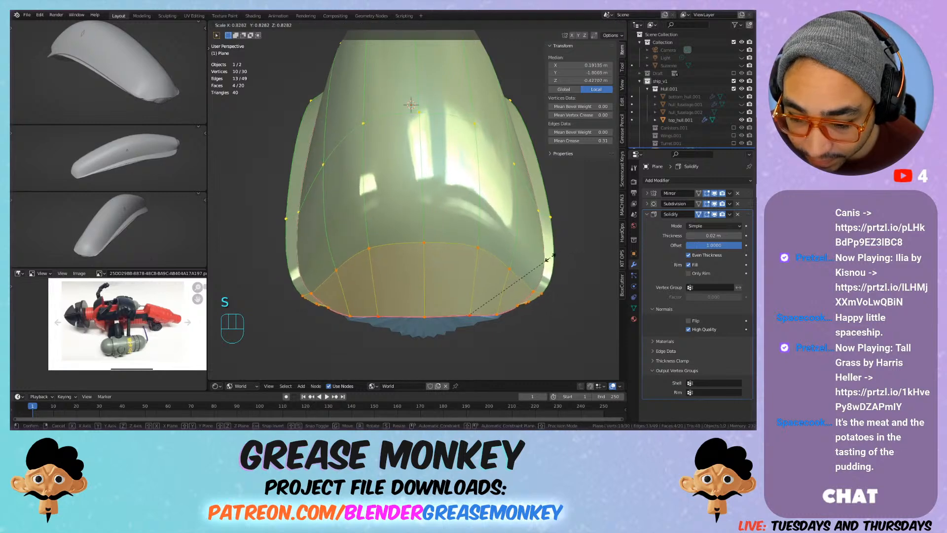
right_click(513, 270)
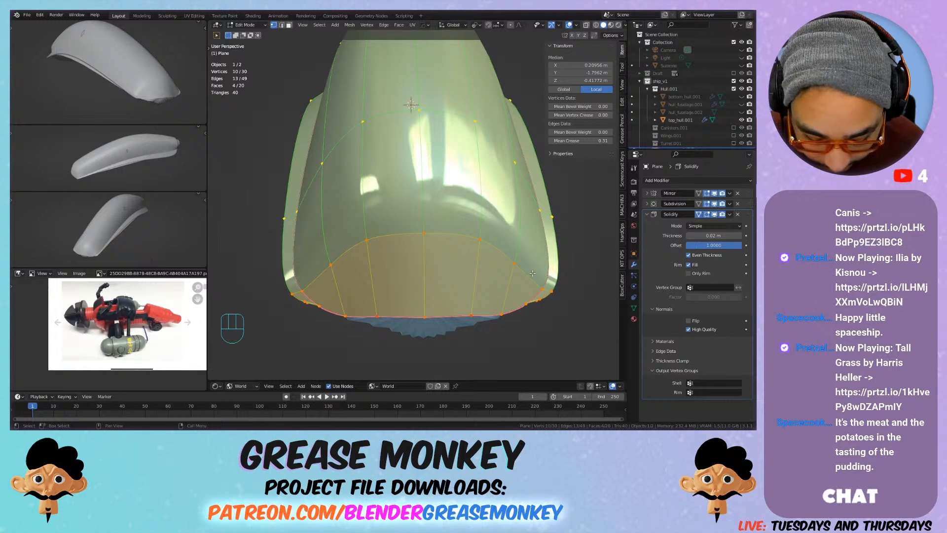
Step: Try scaling the two end edge loops to about 0.66 along X, undo it, and test another X scale
middle_click_drag(540, 270, 567, 188)
key("s")
key("x")
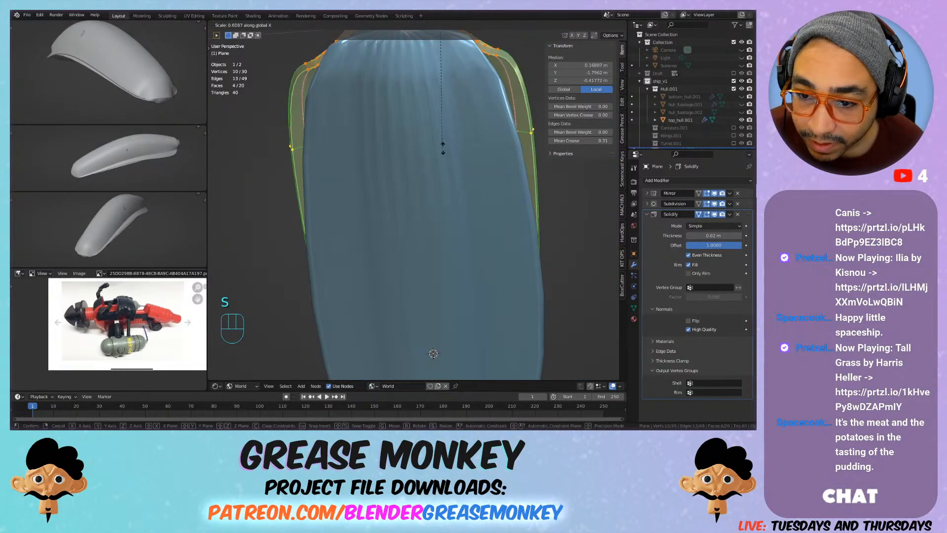
left_click(484, 144)
middle_click_drag(484, 143, 485, 197)
key("ctrl+z")
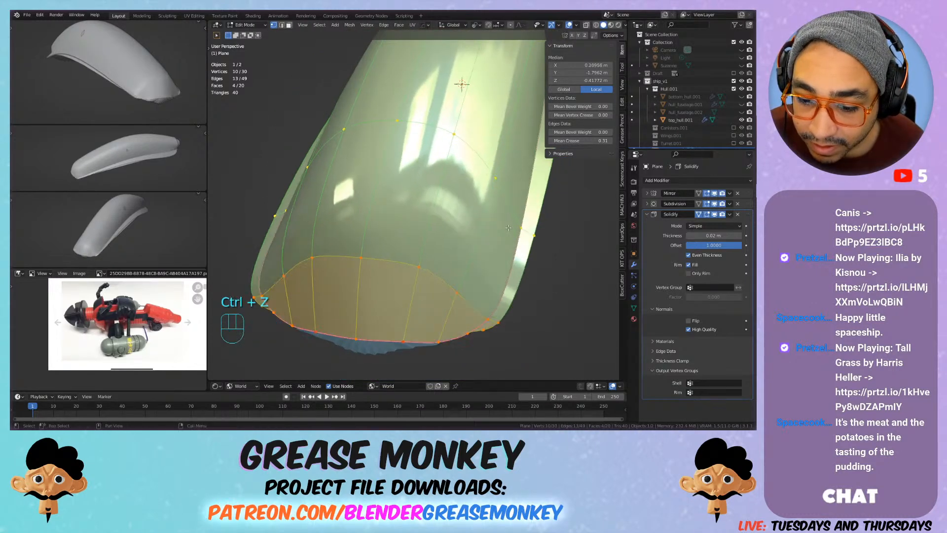
key("s")
key("x")
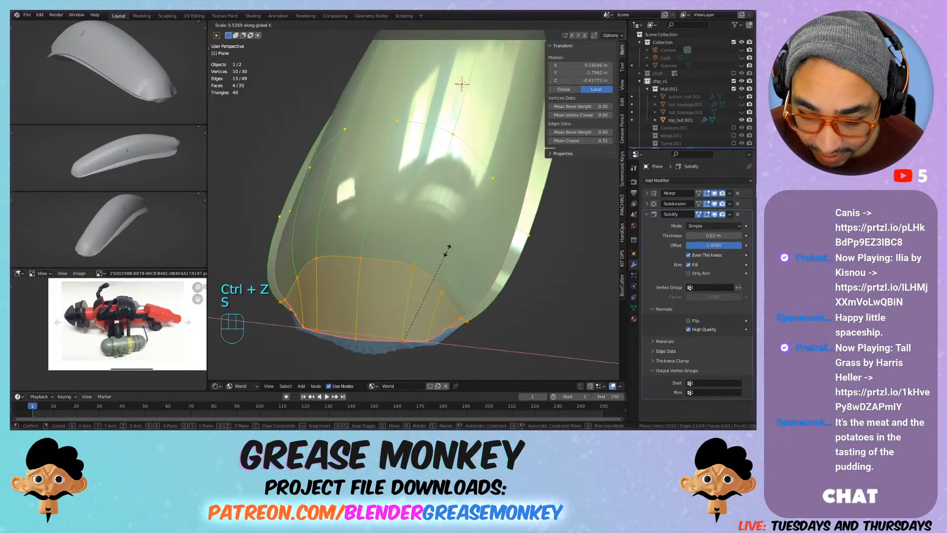
right_click(502, 256)
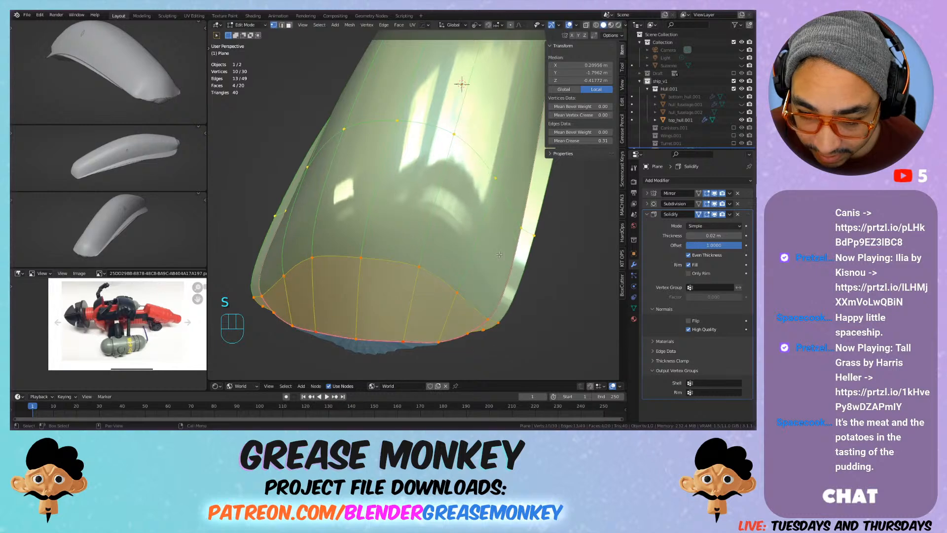
Step: Add the third edge loop to the selection, try scaling all three loops along X, and undo back to the two-loop selection
left_click(516, 224, "alt+shift")
key("s")
key("x")
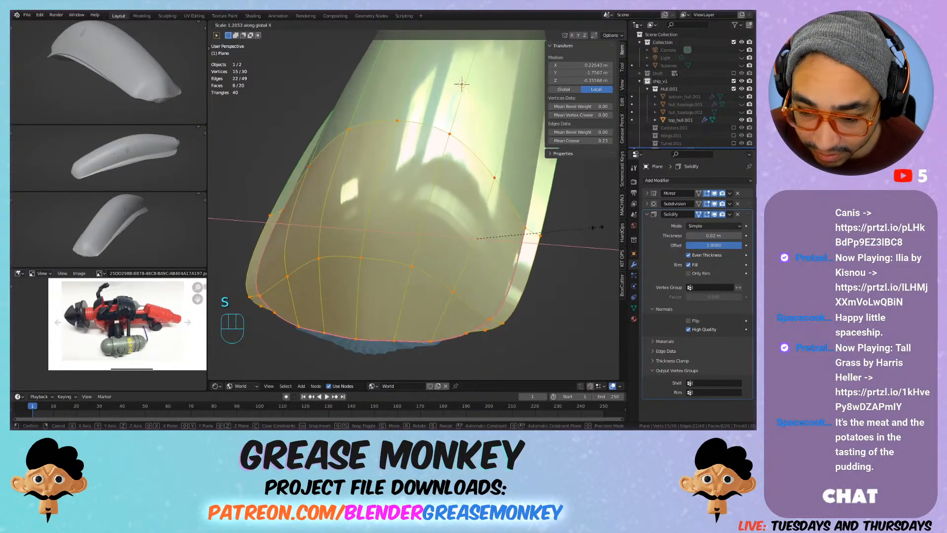
left_click(562, 232)
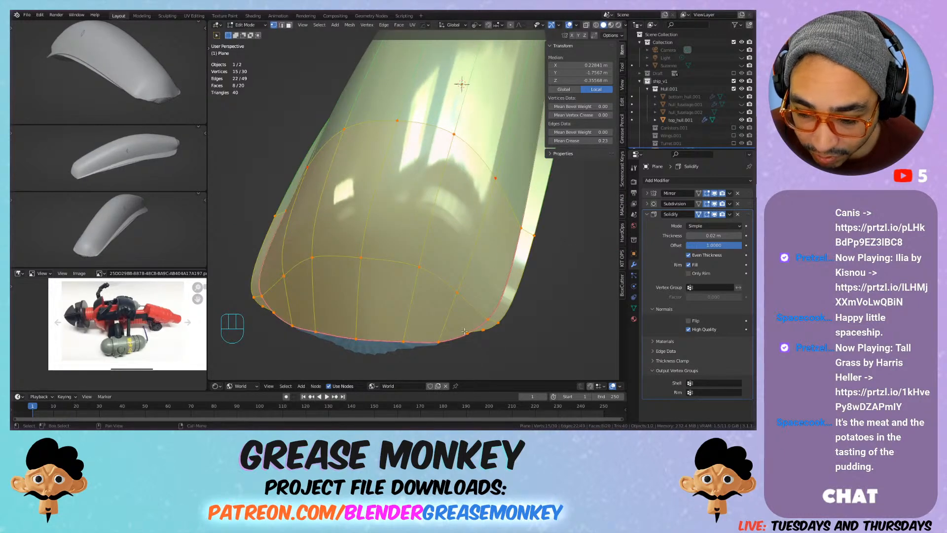
key("ctrl+z")
Step: Scale the two outermost edge loops at the plate's −Y end to 0.6 along X
key("s")
key("x")
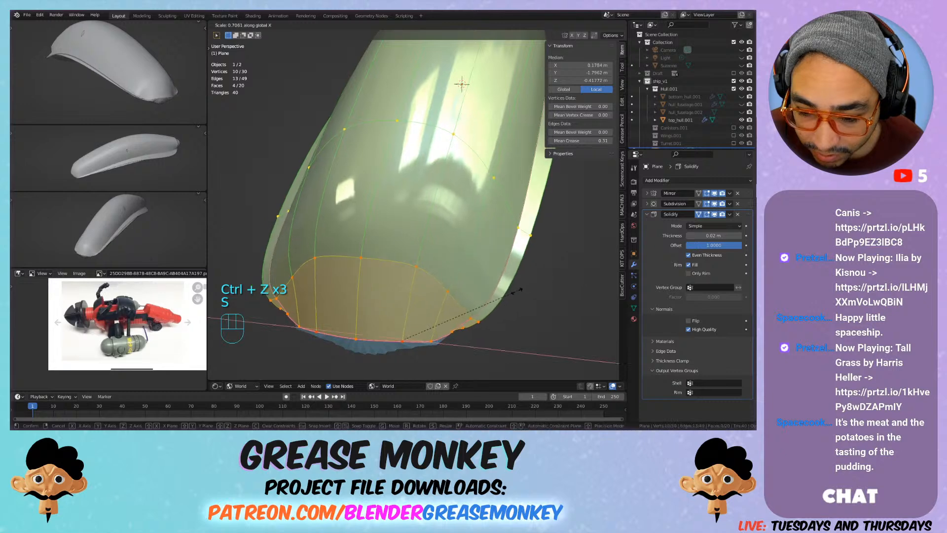
left_click(502, 298)
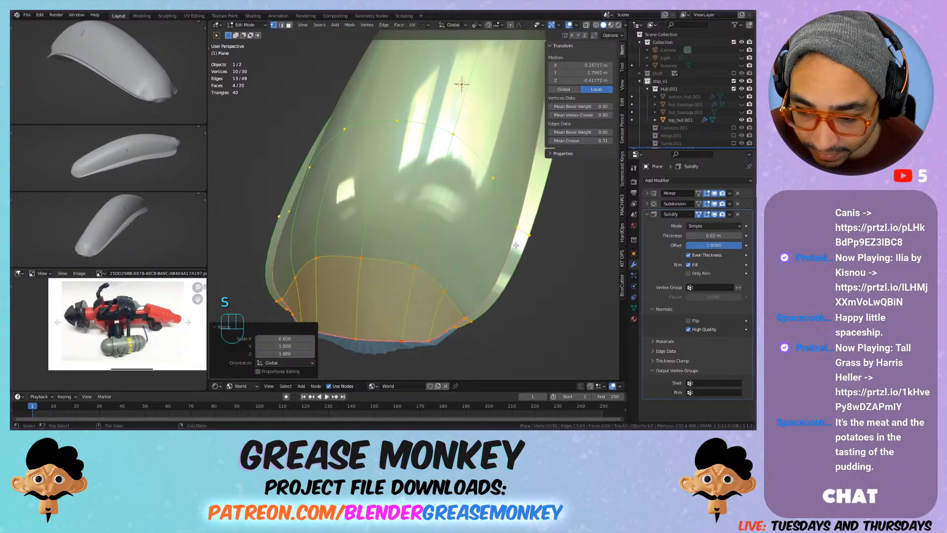
Step: Select the third edge loop from the plate's −Y end and narrow it along X to follow the fuselage
left_click(520, 218, "alt")
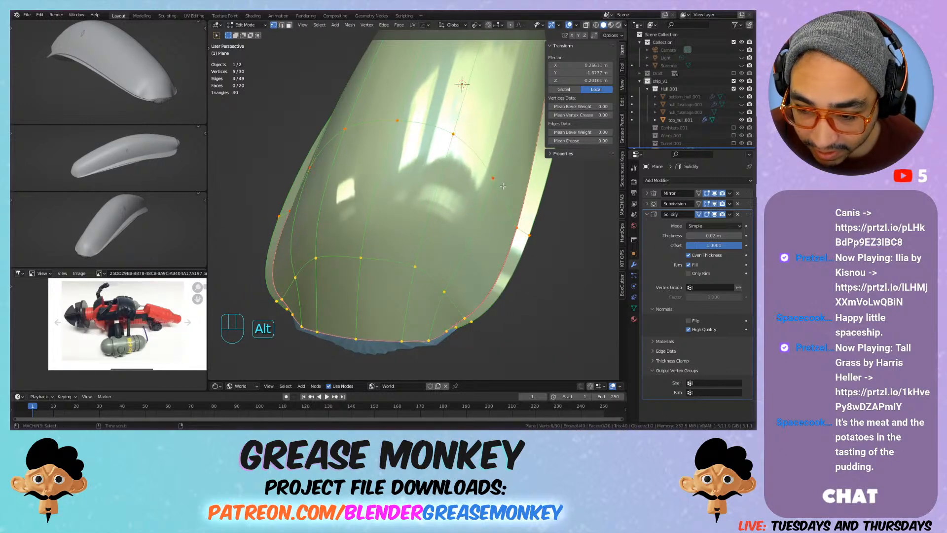
key("s")
key("x")
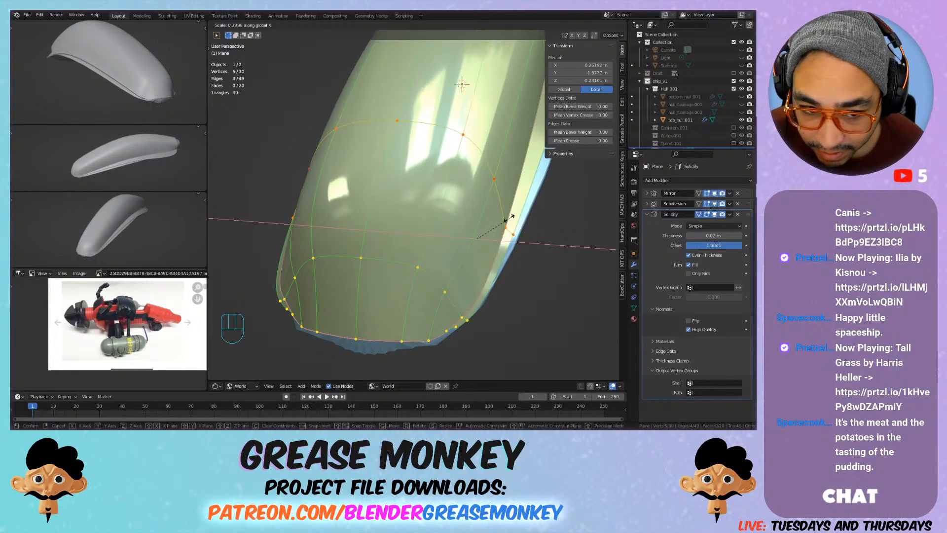
left_click(505, 221)
middle_click_drag(558, 197, 556, 225)
Step: Select the edge loop just inside the plate's +Y end and scale it to about 0.806 along X
left_click(452, 279, "shift")
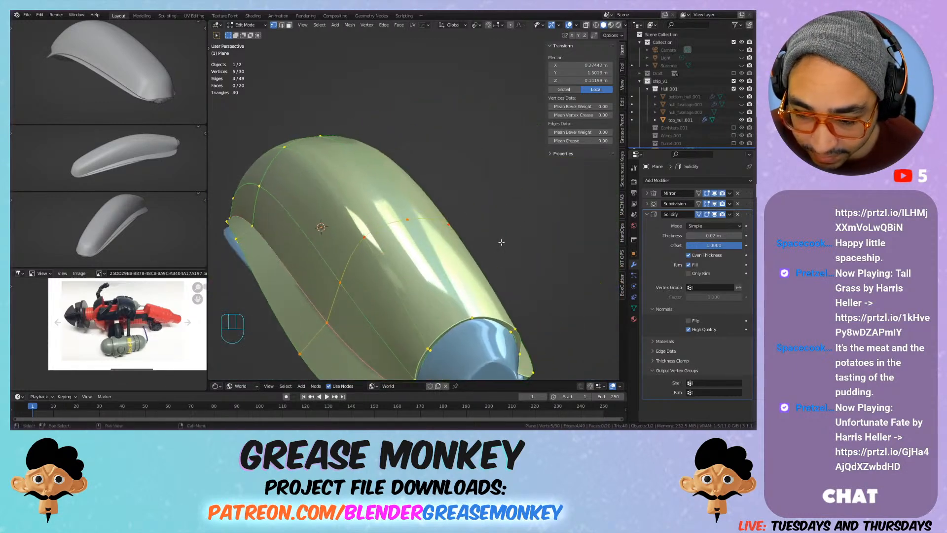
key("s")
key("x")
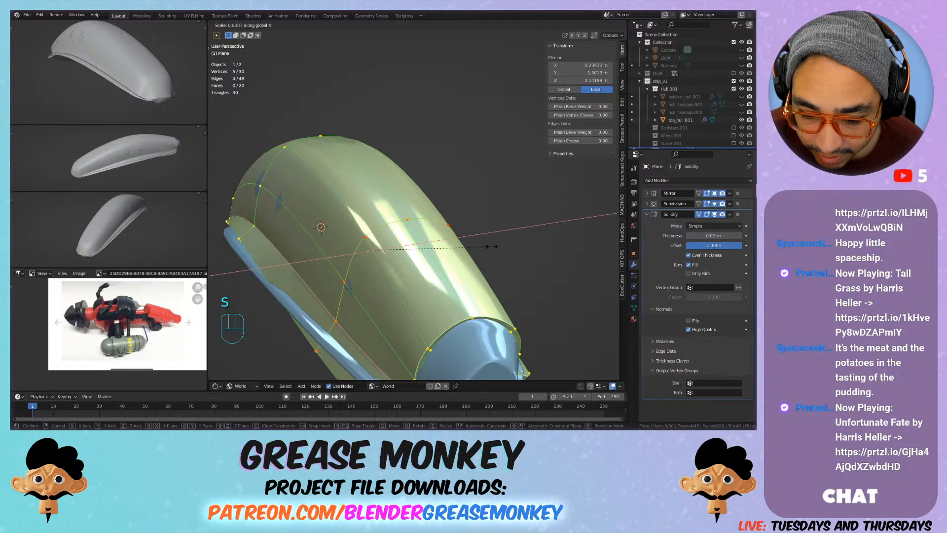
left_click(522, 239)
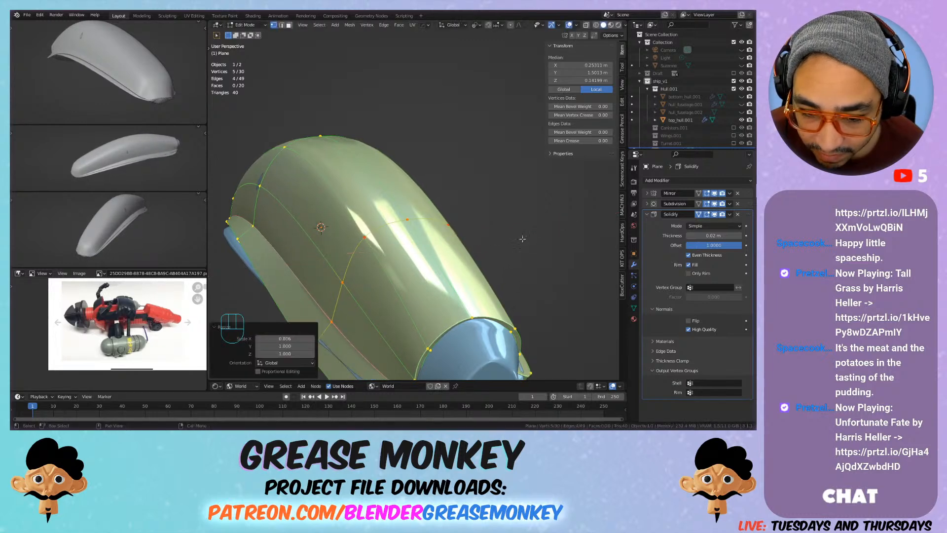
Step: Move the upper side vertex of the plate's middle edge loop slightly outward, about 0.015 m in X
left_click(263, 190)
key("g")
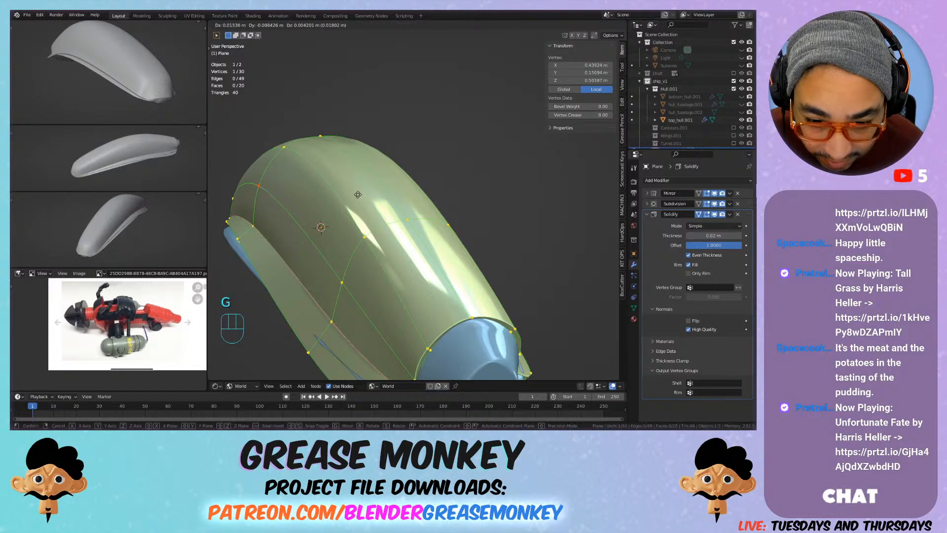
left_click(364, 197)
middle_click_drag(364, 197, 419, 158)
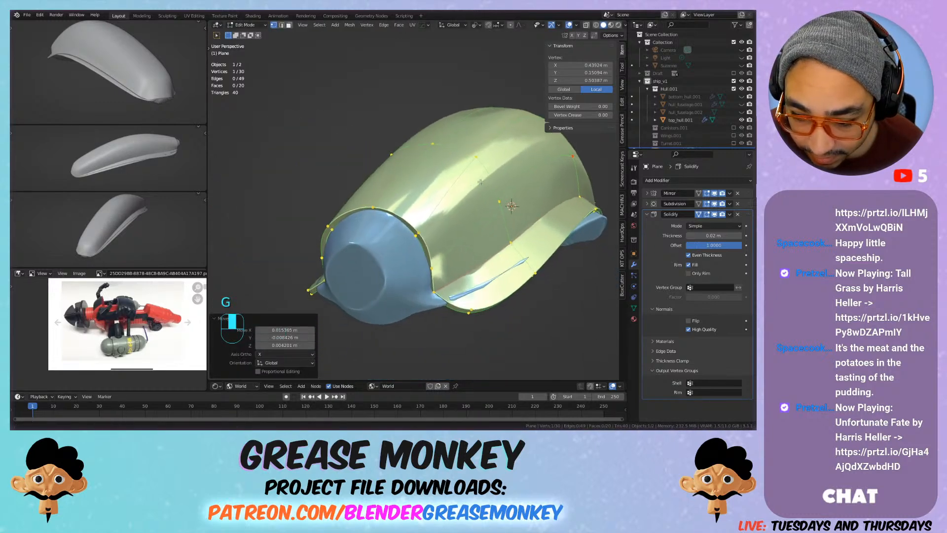
Step: Move the outer flange corner vertex at the plate's +Y end slightly upward against the fuselage edge
left_click(472, 307)
key("g")
right_click(488, 295)
middle_click_drag(489, 304, 537, 277)
key("g")
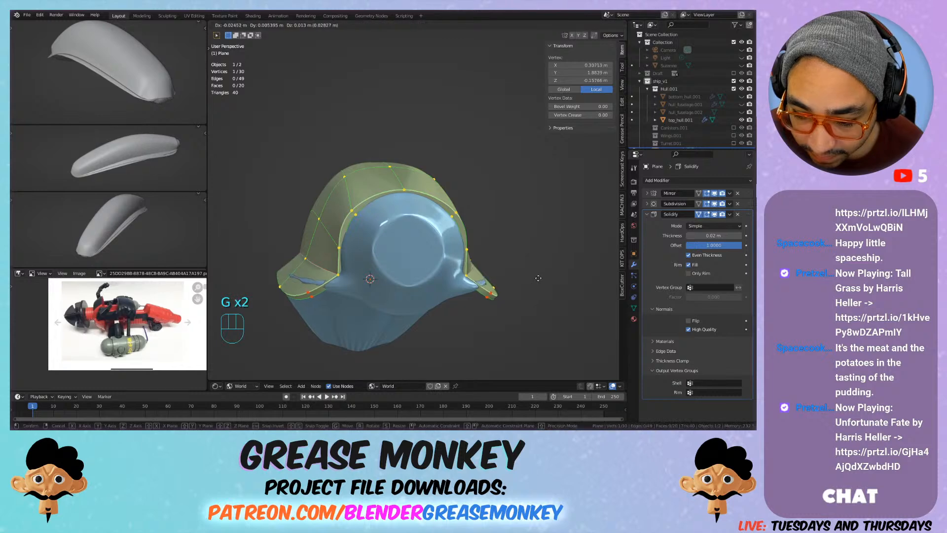
right_click(538, 283)
key("g")
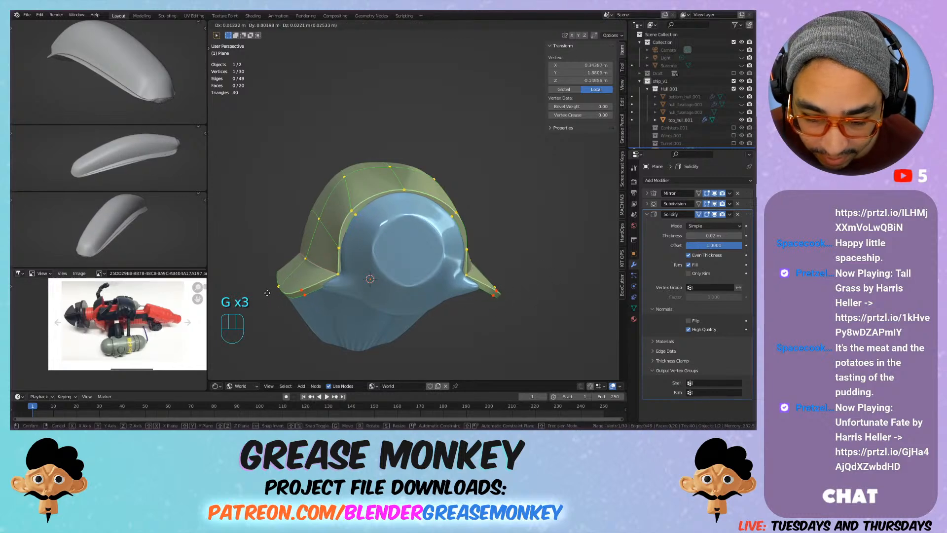
left_click(266, 292)
Step: Raise the neighbouring flange rim vertex, one loop in from the +Y end, by about 0.015 m
left_click(279, 290)
key("g")
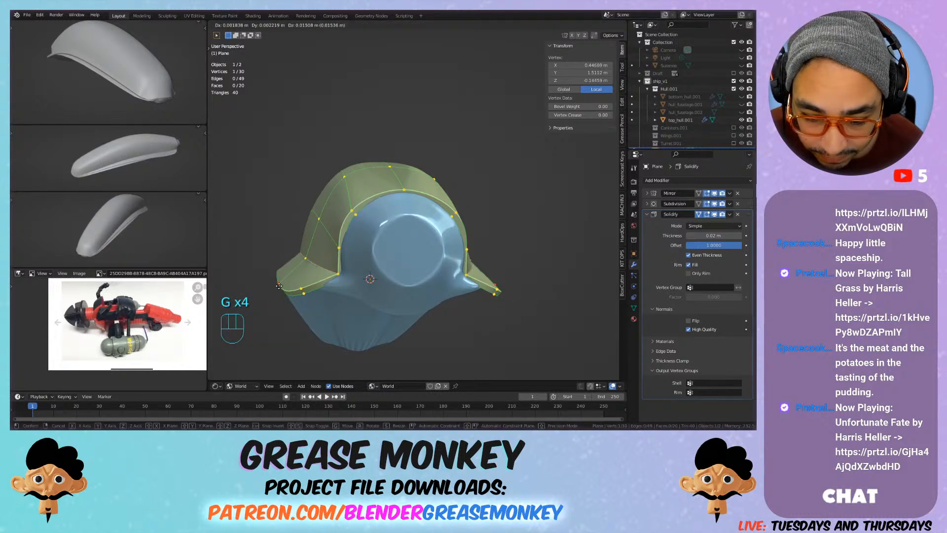
left_click(278, 285)
middle_click_drag(286, 291, 431, 239)
Step: Move the flange rim vertex at the plate's mid-length outward to the fuselage edge, working in the top view
scroll(392, 221, "down", 3)
left_click(487, 253)
key("g")
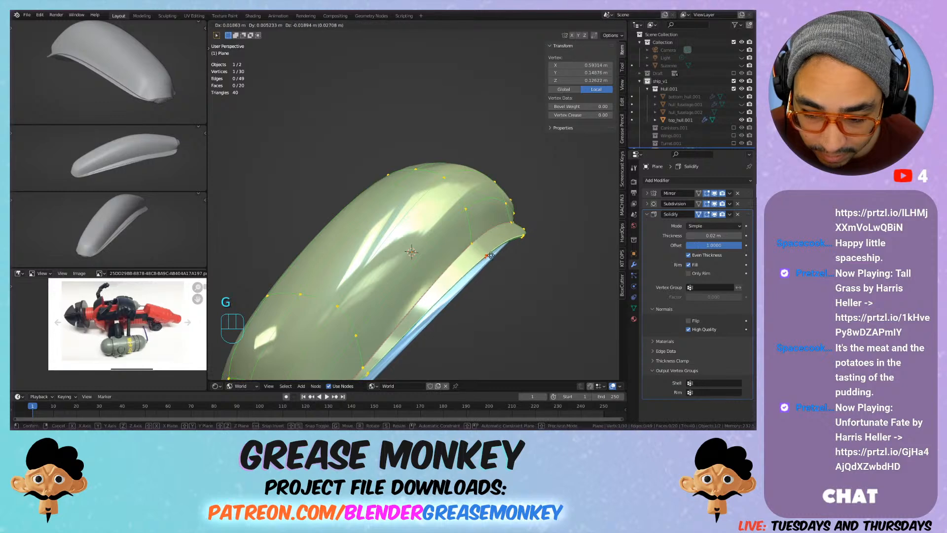
right_click(492, 254)
middle_click_drag(492, 255, 468, 279, "shift")
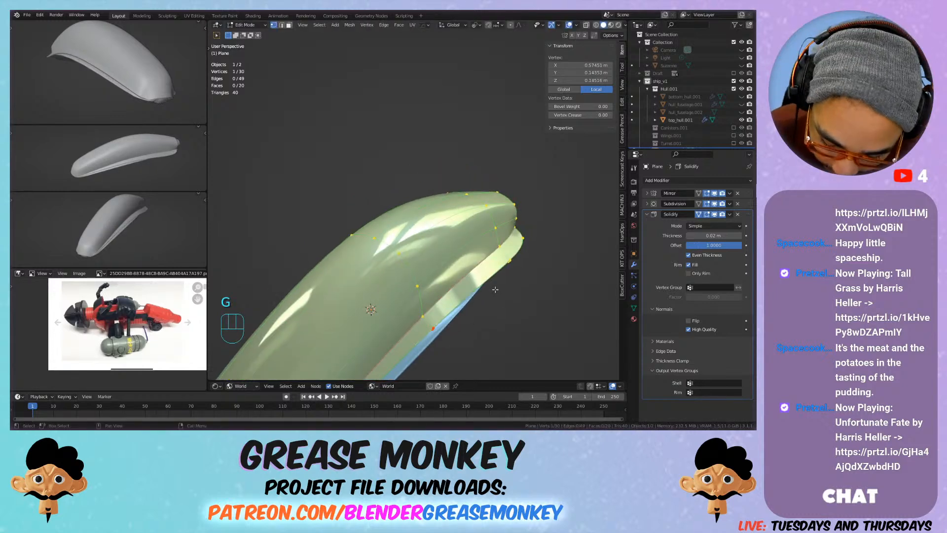
key("KP_7")
middle_click_drag(539, 301, 471, 149, "shift")
scroll(472, 150, "up", 1)
middle_click_drag(476, 230, 470, 202, "shift")
scroll(471, 203, "up", 1)
key("g")
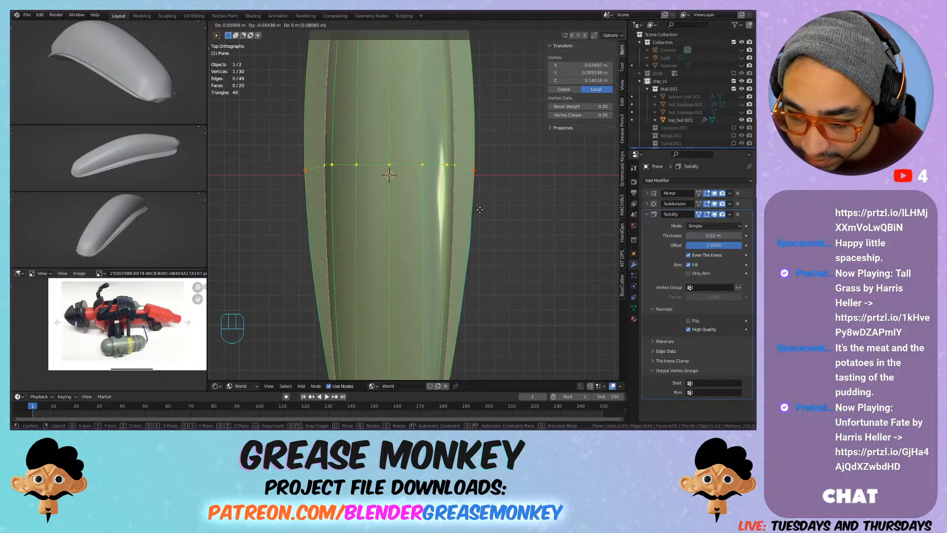
left_click(480, 209)
Step: Leave mesh editing and examine the plate's overall shape and its +Y end from several angles
middle_click_drag(480, 209, 456, 207)
key("Tab")
scroll(501, 166, "down", 3)
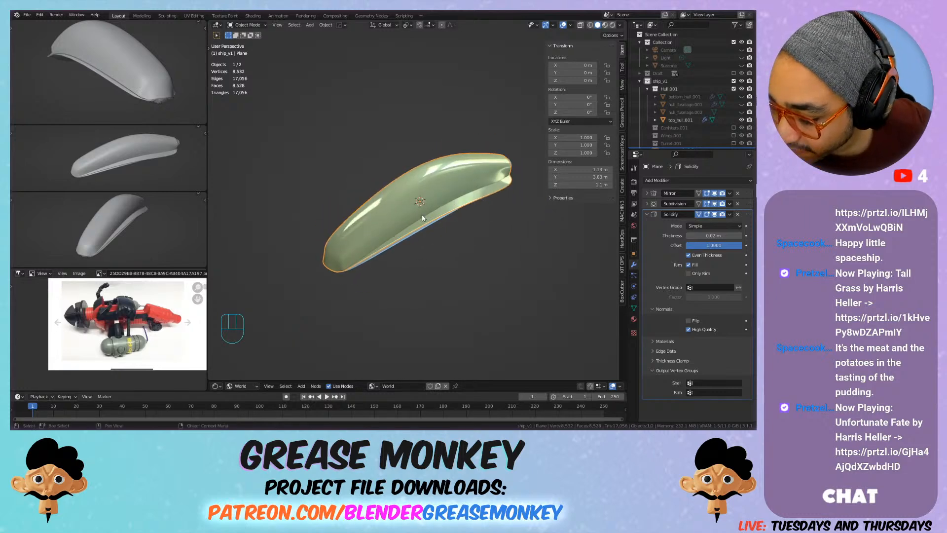
scroll(477, 174, "up", 3)
middle_click_drag(493, 194, 466, 237)
scroll(467, 247, "up", 2)
middle_click_drag(471, 291, 458, 238, "shift")
scroll(458, 238, "up", 1)
Step: Select the edge loop at the plate's +Y end and try Shrink/Fatten on it
key("Tab")
left_click(447, 213, "alt")
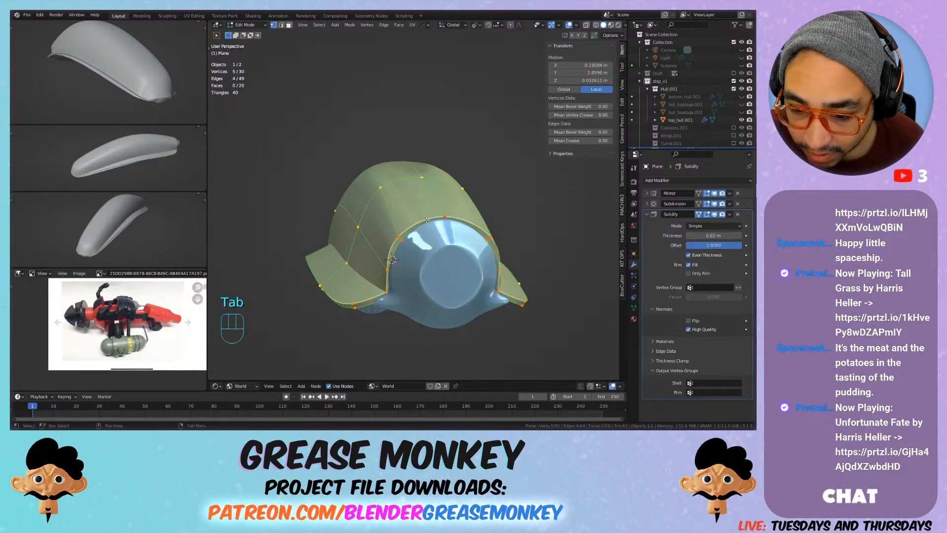
key("alt+s")
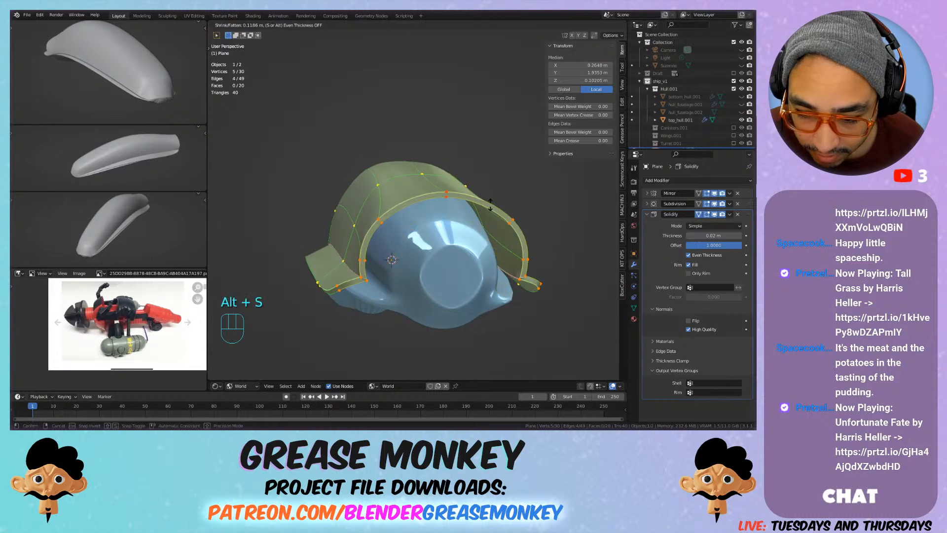
right_click(513, 209)
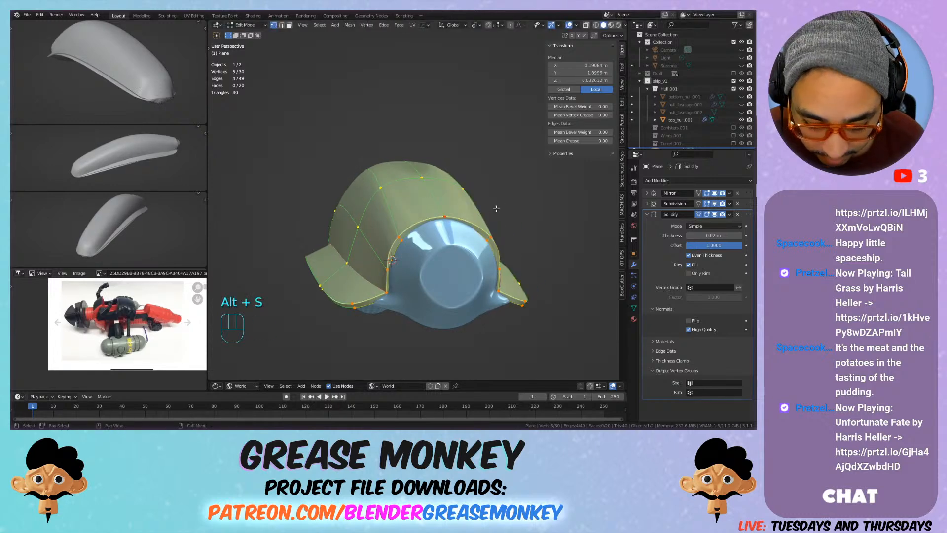
Step: Try the To Sphere transform on the +Y end edge loop and check the plate in Object Mode
key("F3")
type("sphere")
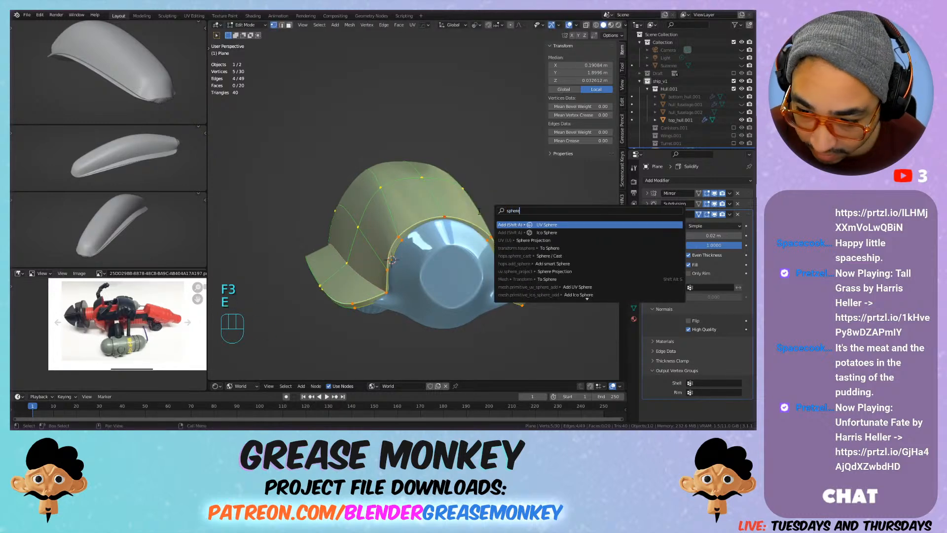
key("Down")
key("Down")
key("Down")
key("Return")
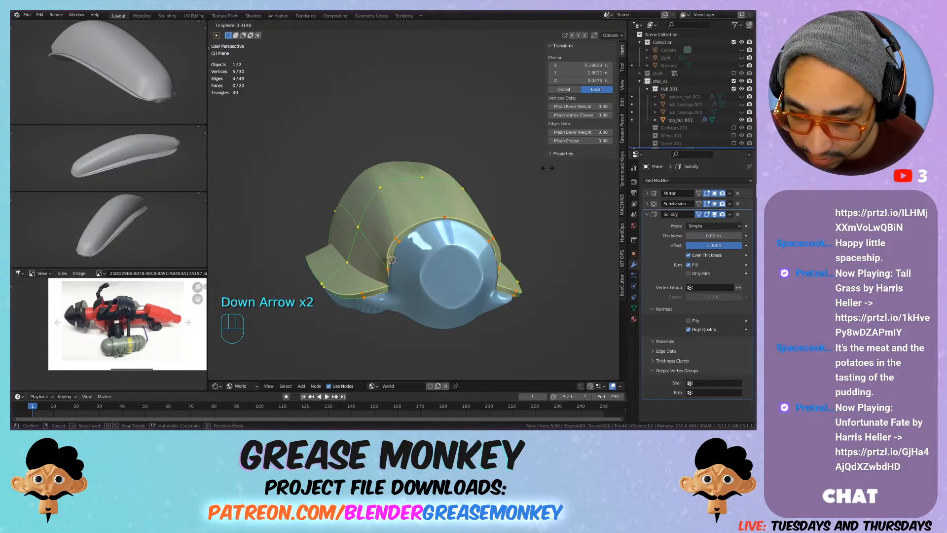
left_click(456, 171)
middle_click_drag(456, 171, 416, 178, "shift")
scroll(472, 156, "down", 3)
key("Tab")
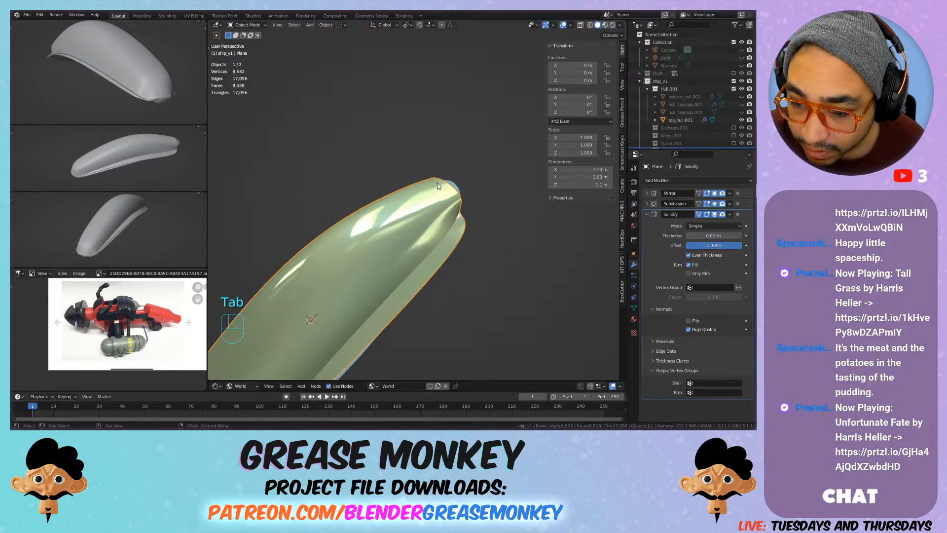
Step: Create a new collection outside ship_v1 and move the Plane object into it
scroll(721, 72, "down", 1)
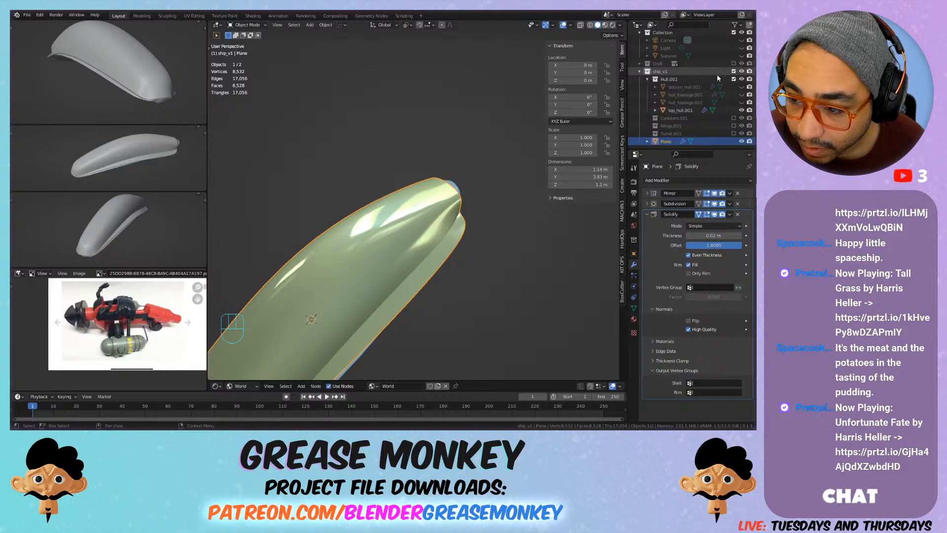
double_click(685, 110)
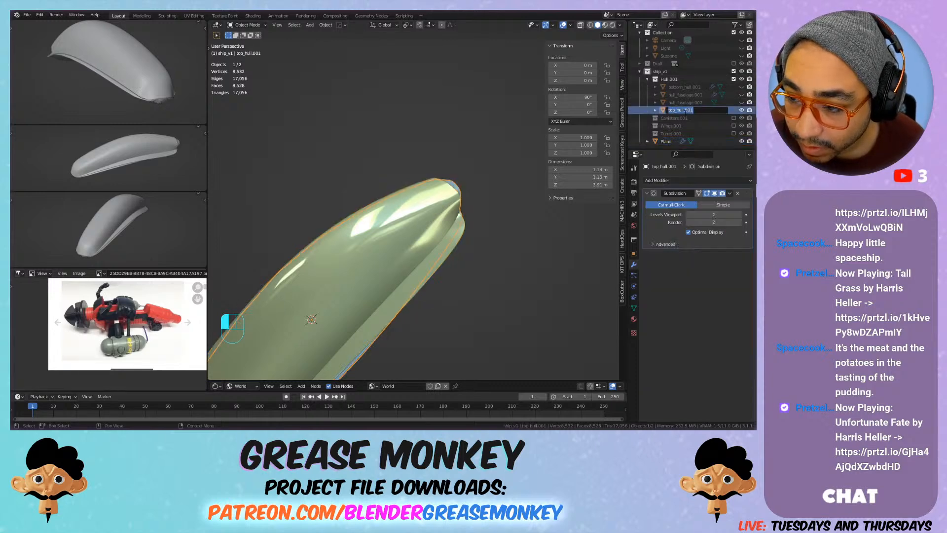
left_click(668, 142)
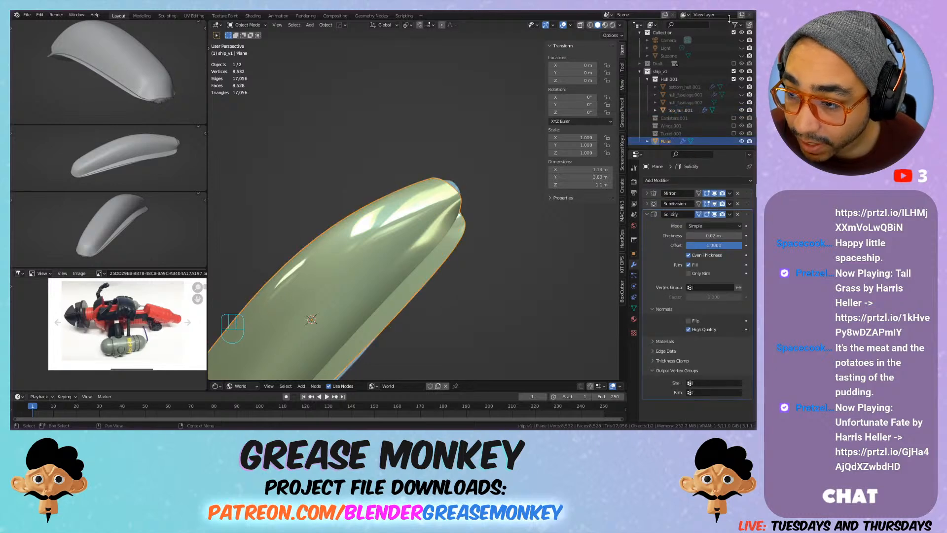
key("c")
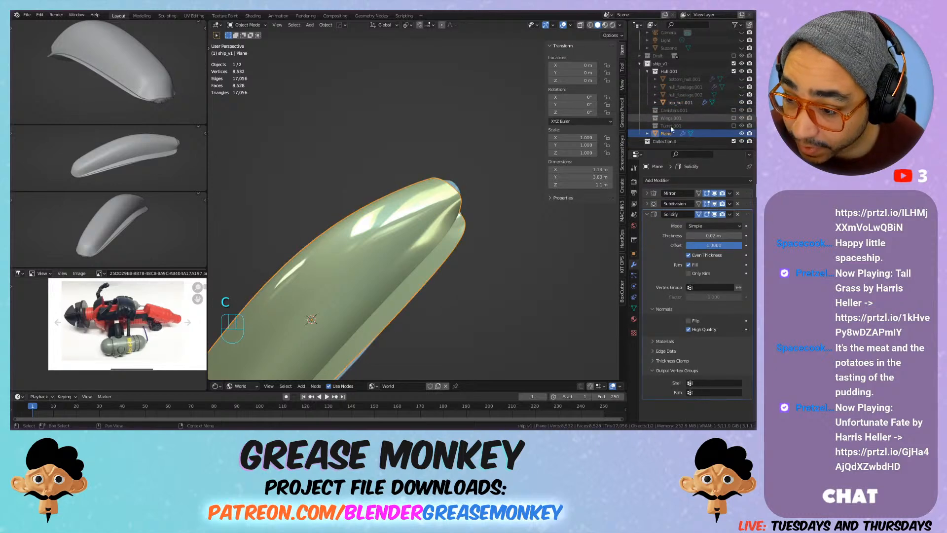
left_click_drag(666, 133, 662, 141)
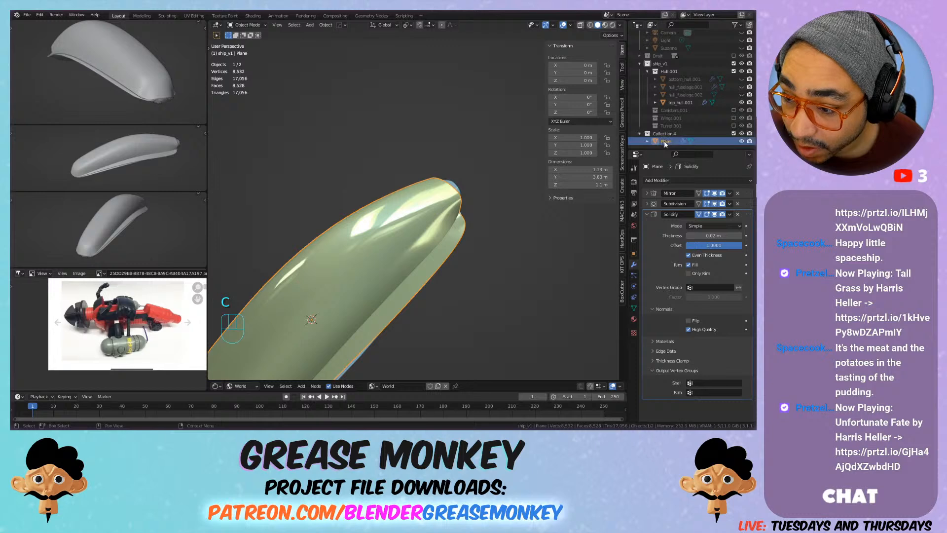
Step: Rename the Plane object as top_hull.002, reusing the name of the top_hull.001 object
double_click(676, 102)
double_click(666, 141)
key("Return")
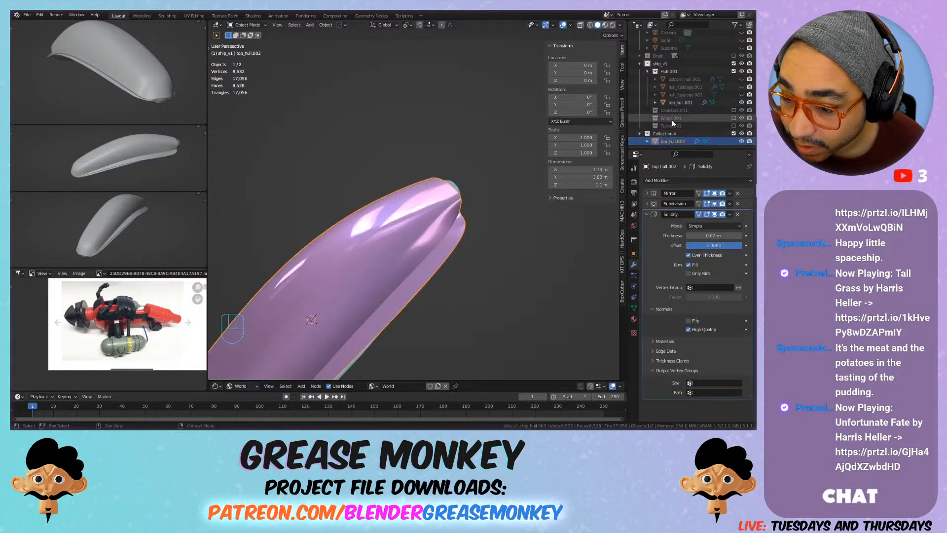
Step: Select the plate's outer rim edge loop in the bottom view and try scaling it inward
key("KP_Decimal")
middle_click_drag(415, 203, 433, 153)
key("ctrl+KP_7")
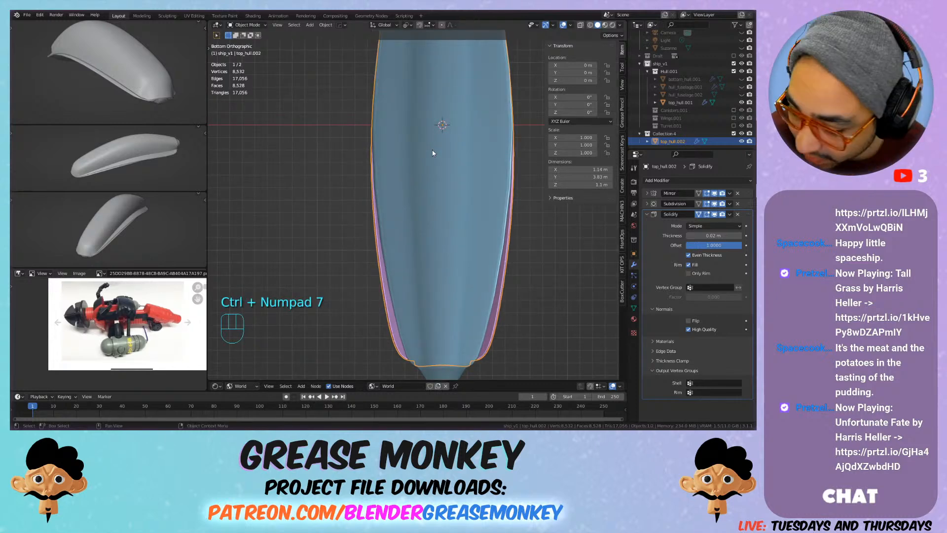
scroll(455, 206, "down", 2)
middle_click_drag(460, 248, 463, 206, "shift")
scroll(465, 210, "up", 1)
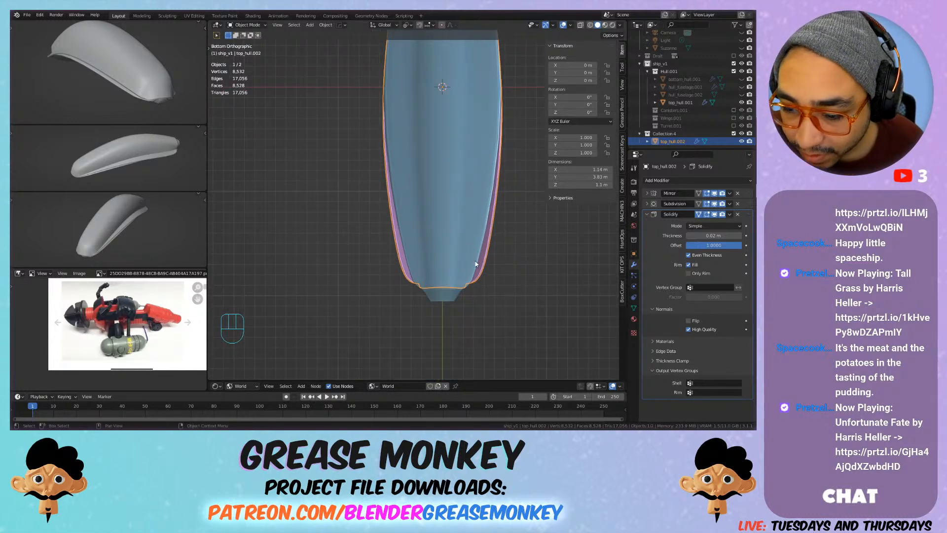
key("Tab")
scroll(487, 269, "up", 4)
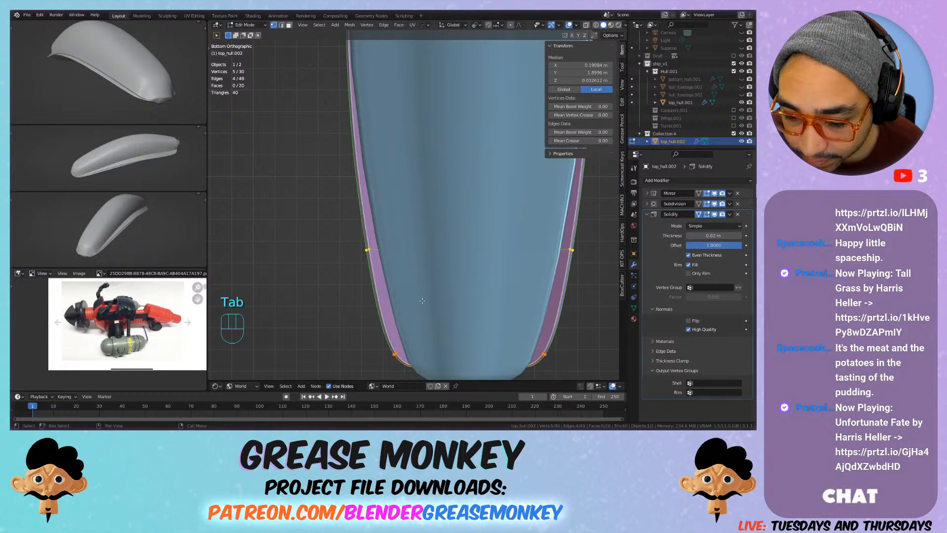
key("s")
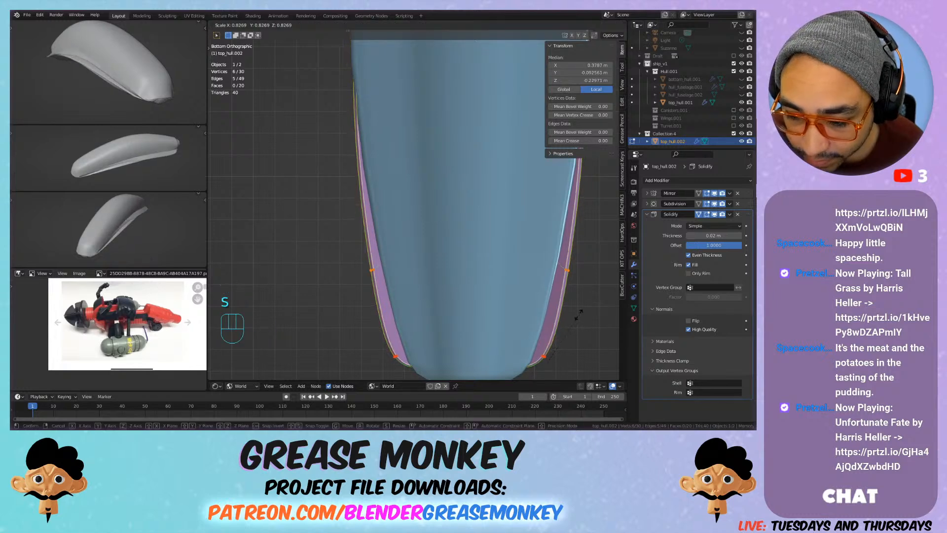
left_click(586, 307)
middle_click_drag(586, 307, 417, 236)
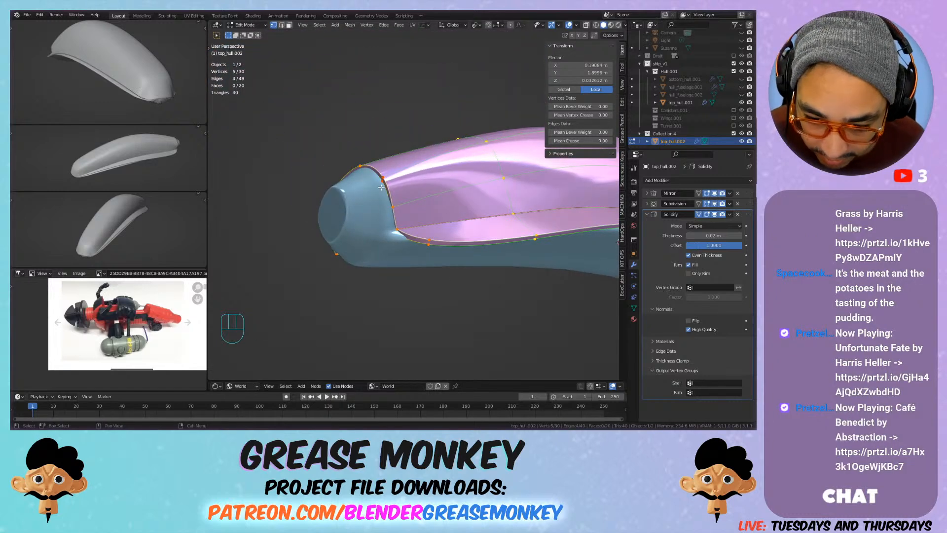
Step: Try narrowing the plate along X in the bottom view, using the +Y end loop and the outer rim loop
key("KP_4")
key("KP_1")
key("ctrl+KP_7")
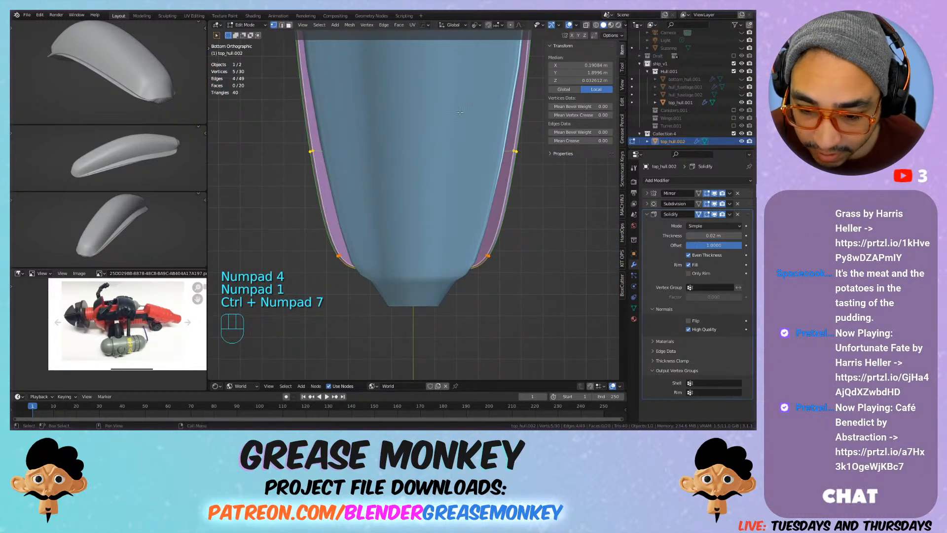
key("s")
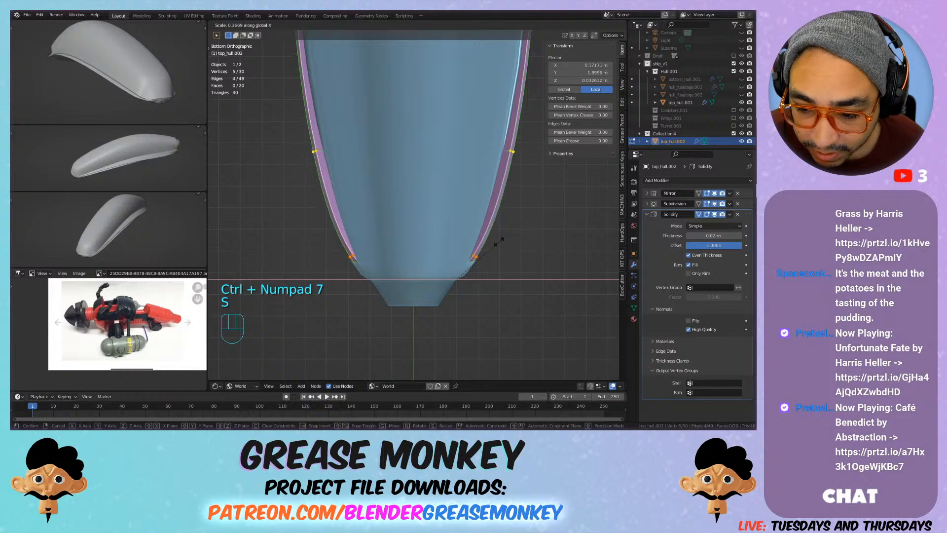
right_click(508, 221)
key("s")
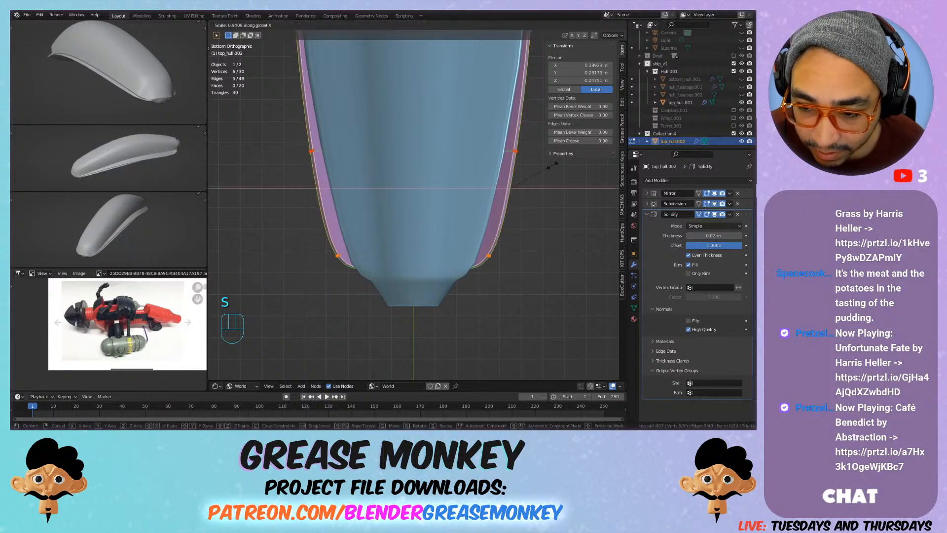
right_click(530, 169)
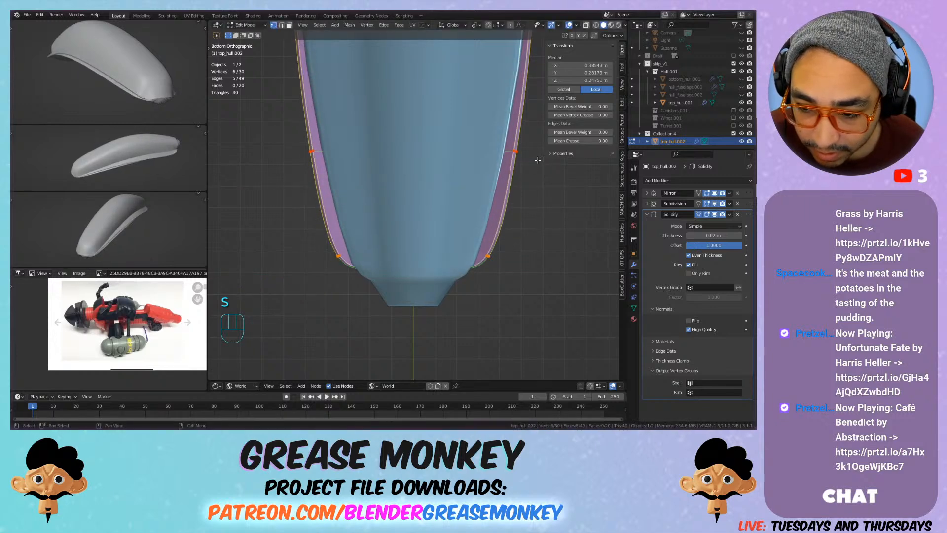
Step: Select the crosswise edge loop next to the plate's +Y end and try narrowing it along X in the bottom view
left_click(529, 167)
left_click(513, 151, "alt")
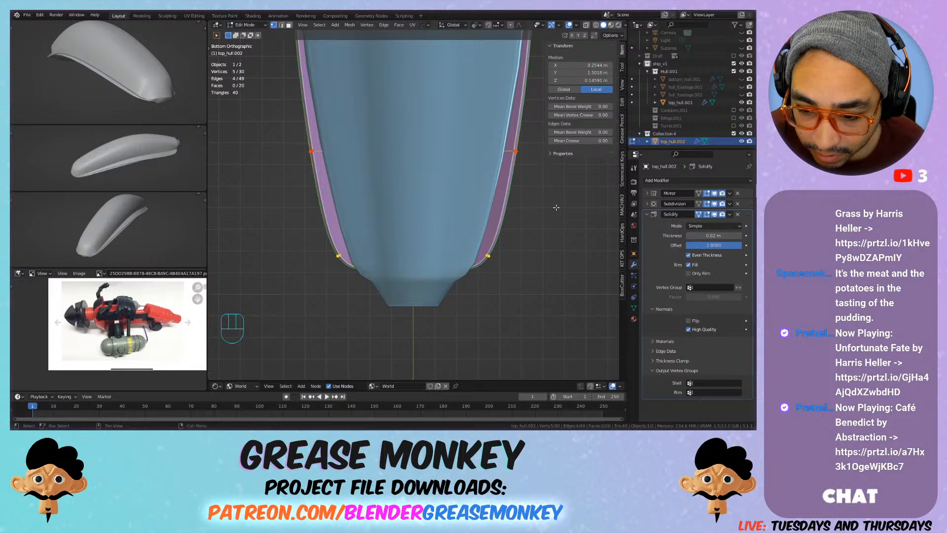
key("s")
key("x")
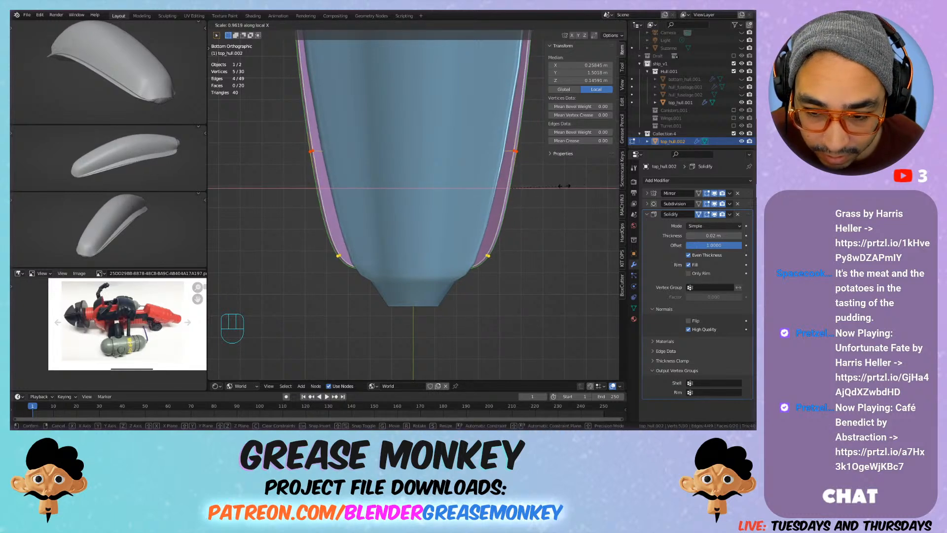
left_click(601, 178)
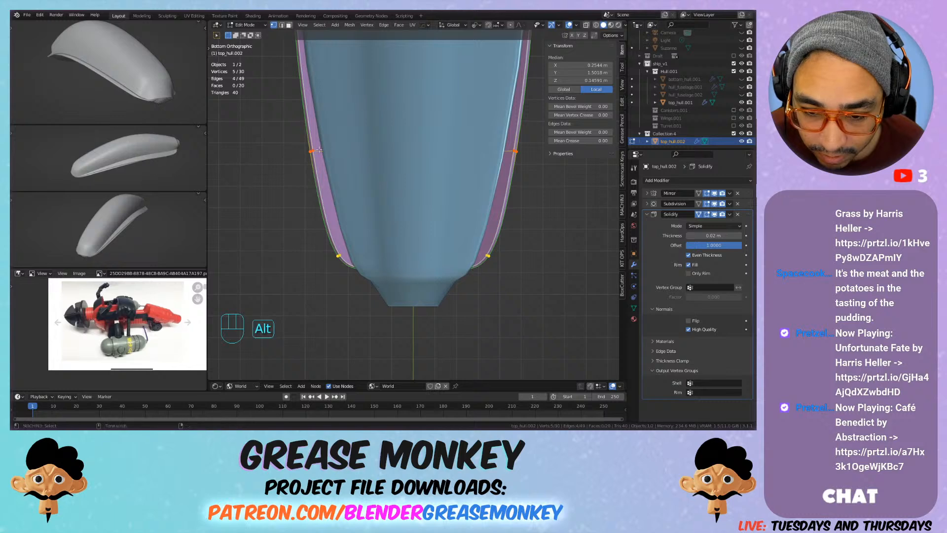
key("s")
key("x")
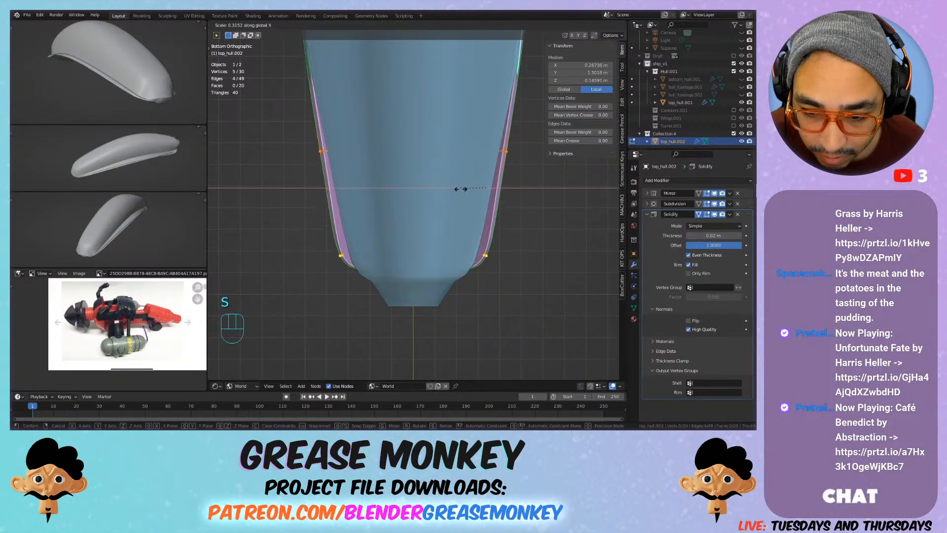
key("Escape")
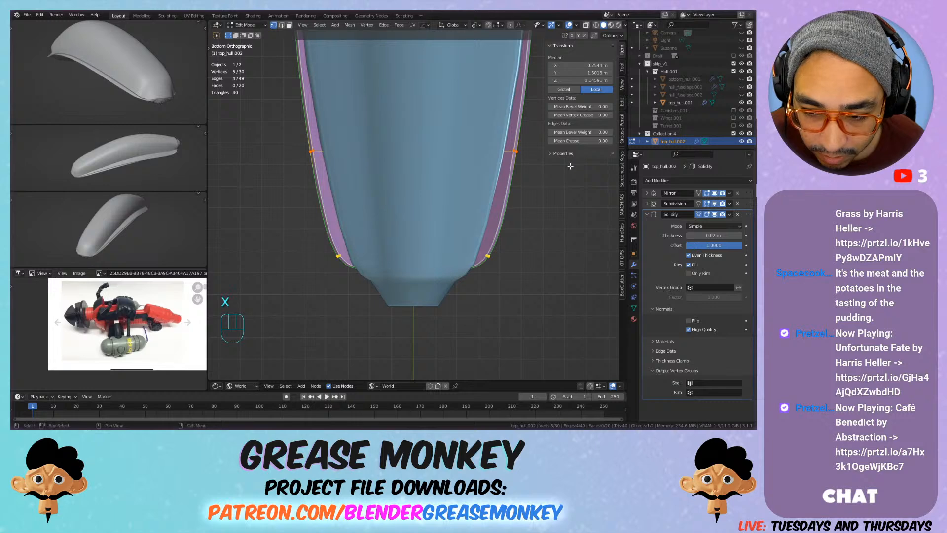
key("s")
key("x")
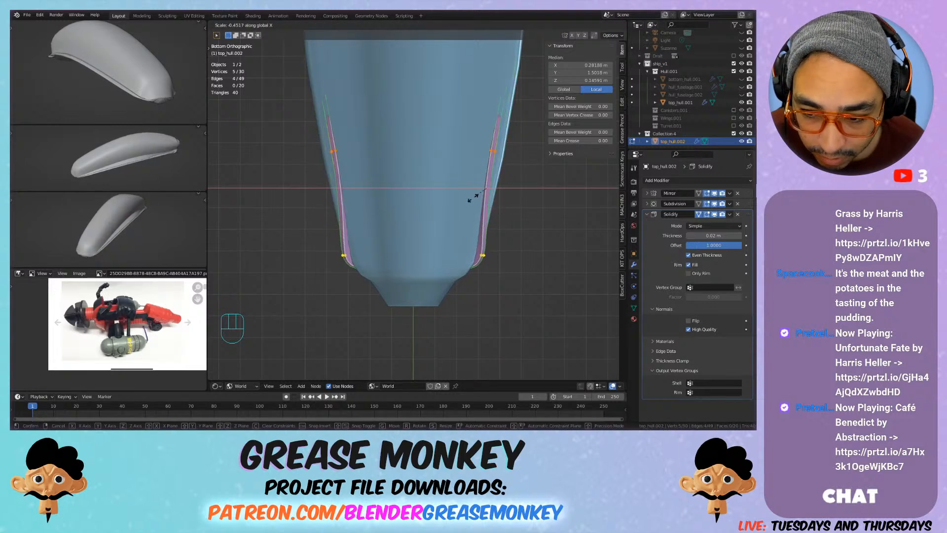
key("Escape")
Step: Edge-slide the selected crosswise loop toward the plate's +Y end with a factor of about -0.84
middle_click_drag(415, 158, 543, 205)
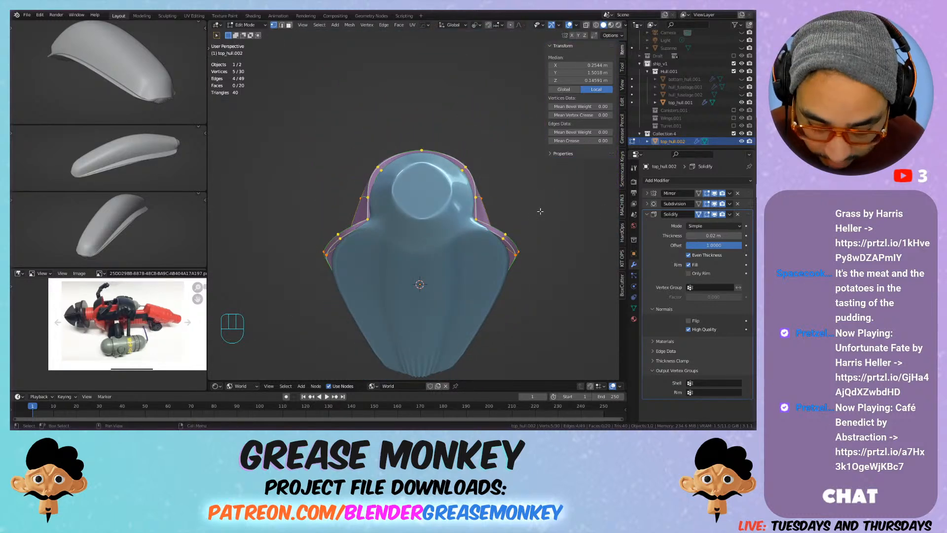
key("g")
key("g")
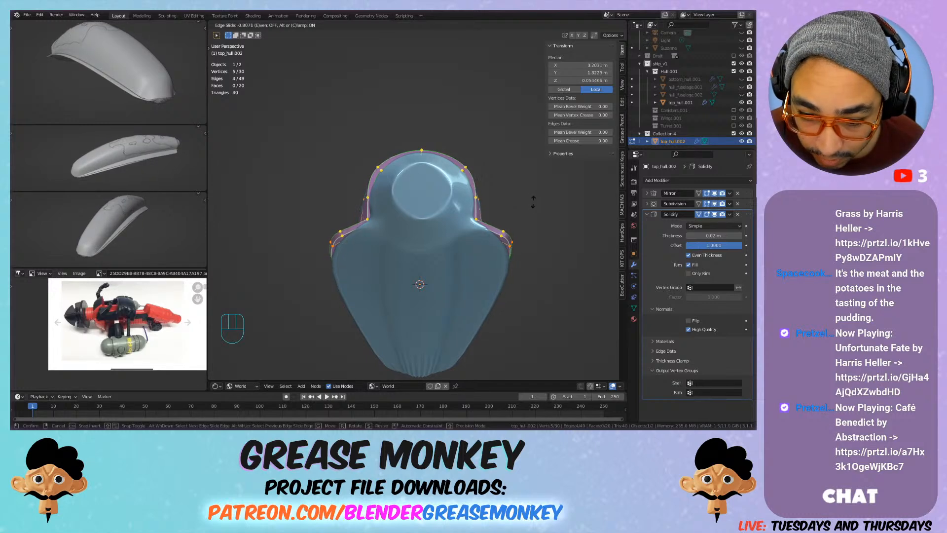
left_click(532, 202)
middle_click_drag(532, 201, 469, 248)
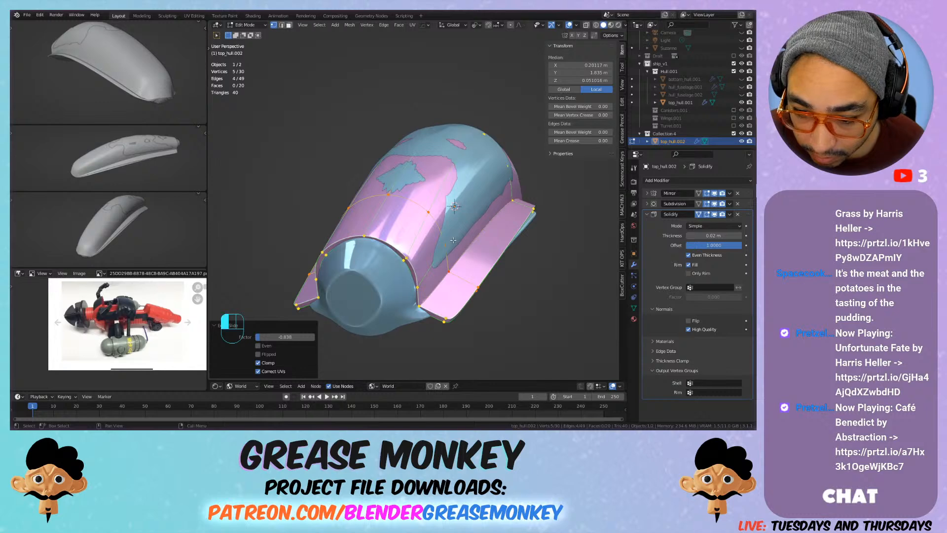
Step: Nudge the side vertex of the crosswise loop near the +Y end by about 0.01 m, slightly outward from the fuselage
left_click(454, 240)
key("g")
right_click(457, 237)
middle_click_drag(347, 217, 426, 216)
key("g")
right_click(342, 247)
key("g")
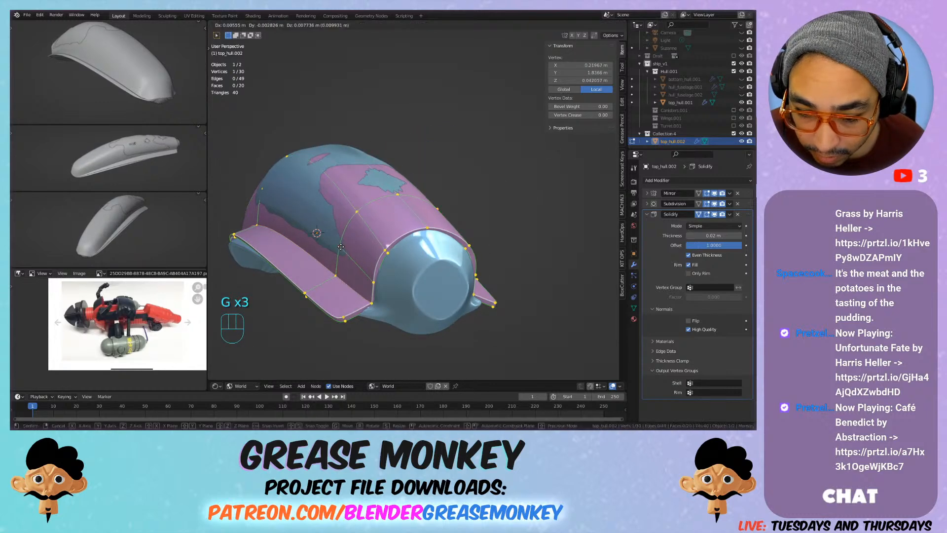
left_click(339, 247)
Step: Pull the plate's middle-loop shoulder vertex outward by about 0.033 m in X, -0.015 m in Y and 0.015 m in Z
left_click(298, 195)
left_click(263, 184)
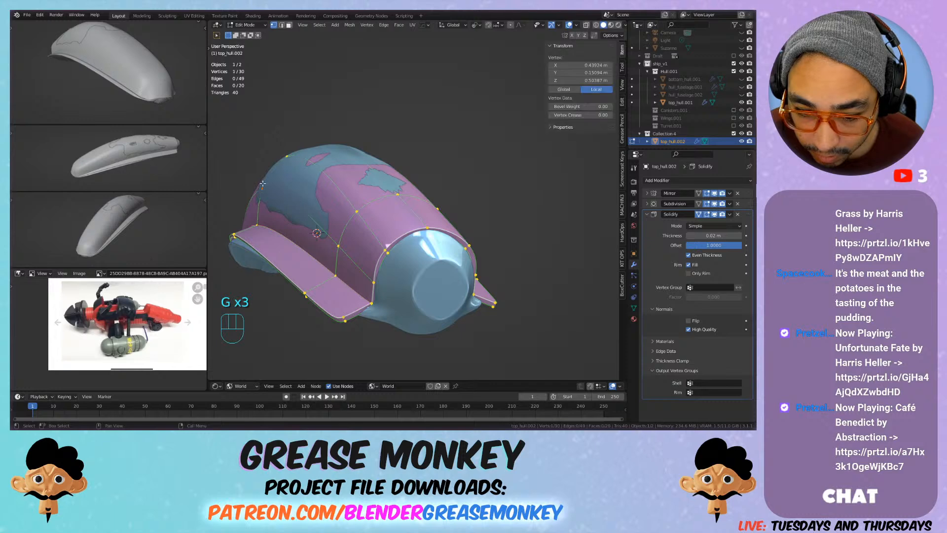
key("g")
left_click(257, 181)
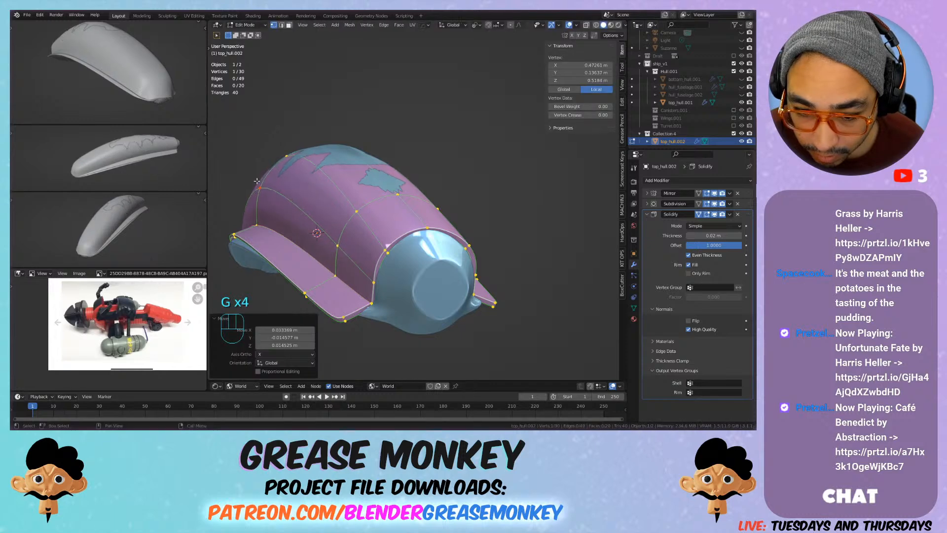
Step: Raise the middle loop's centreline vertex at the crest so the plate covers the fuselage top
key("g")
left_click(287, 144)
middle_click_drag(287, 144, 592, 213, "shift")
key("g")
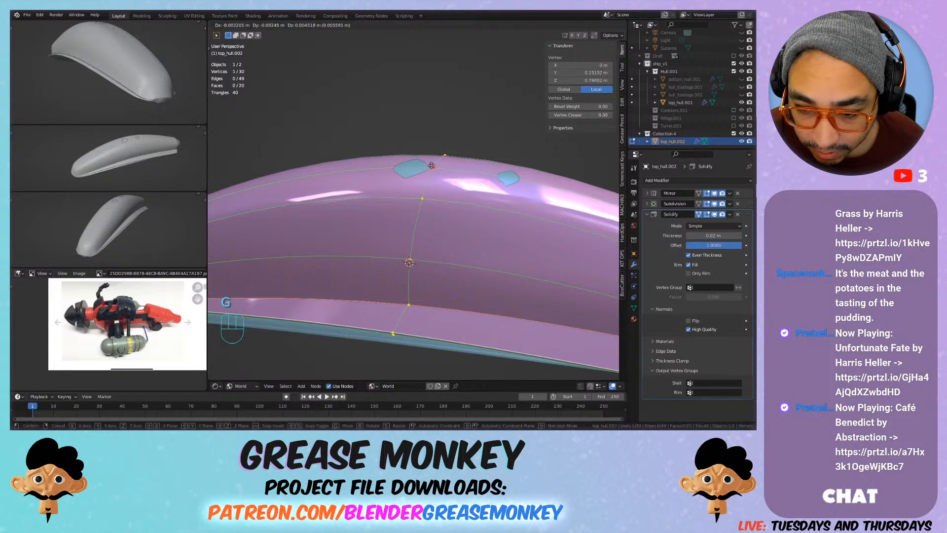
left_click(433, 156)
Step: Move the middle loop's outer rim vertex outward by about 0.021 m in X and 0.005 m in Y, keeping its height
scroll(398, 169, "down", 3)
middle_click_drag(398, 169, 508, 179)
scroll(444, 180, "down", 3)
scroll(388, 283, "up", 4)
left_click(388, 305)
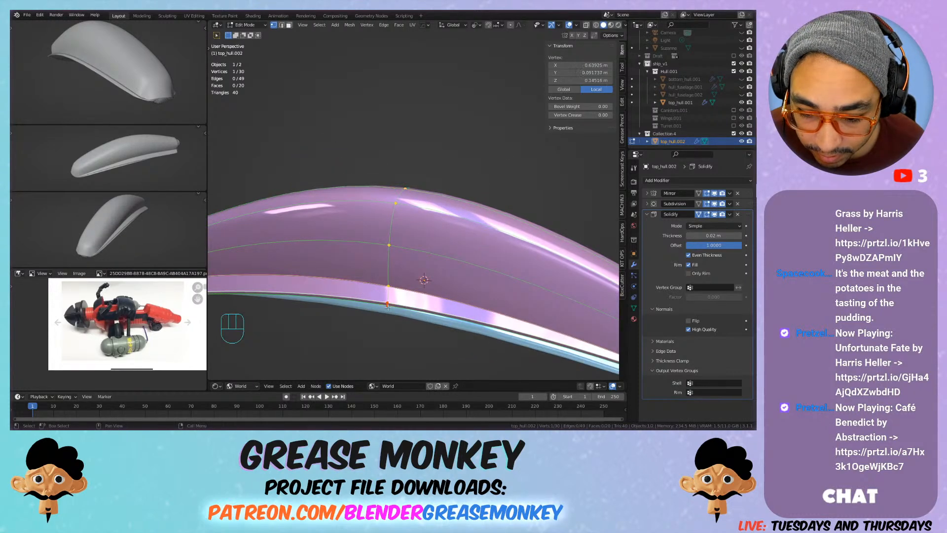
key("g")
right_click(378, 309)
middle_click_drag(378, 310, 481, 253, "shift")
key("g")
right_click(350, 259)
key("g")
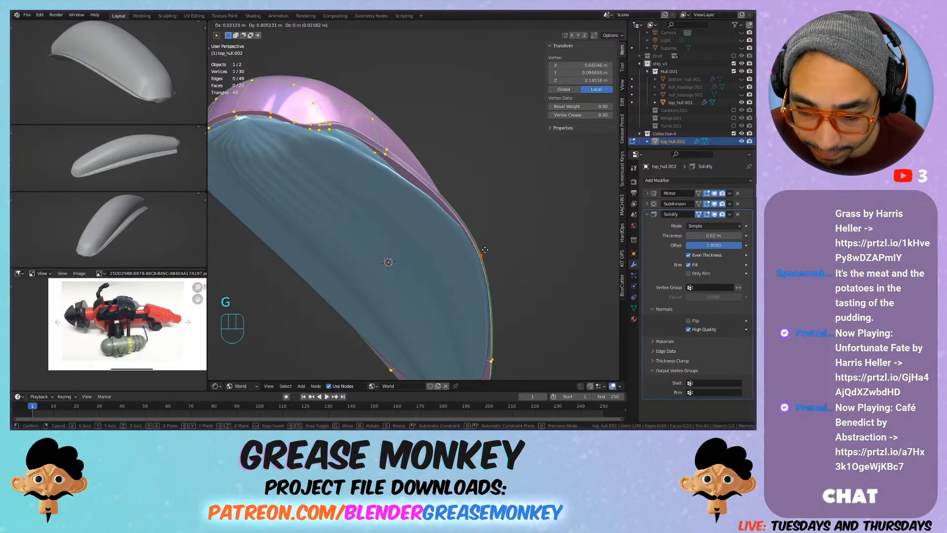
left_click(485, 250)
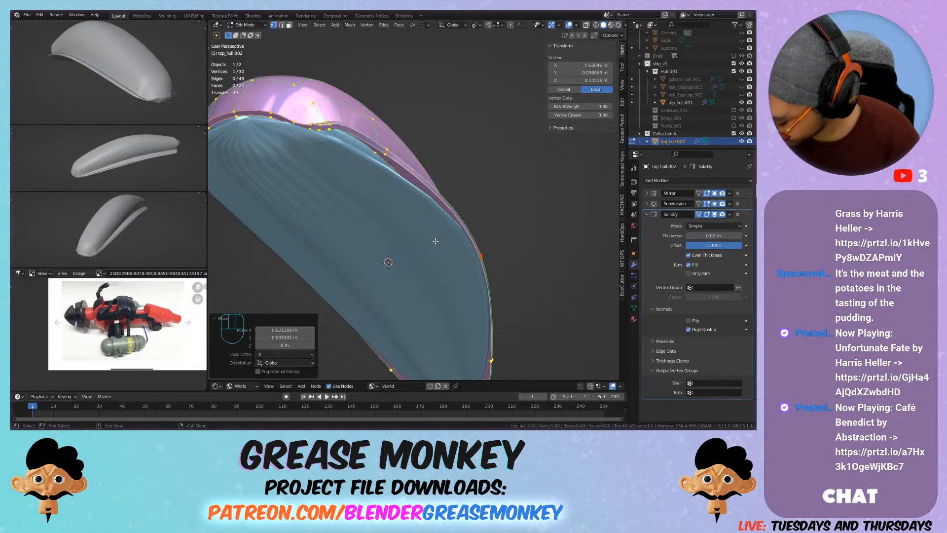
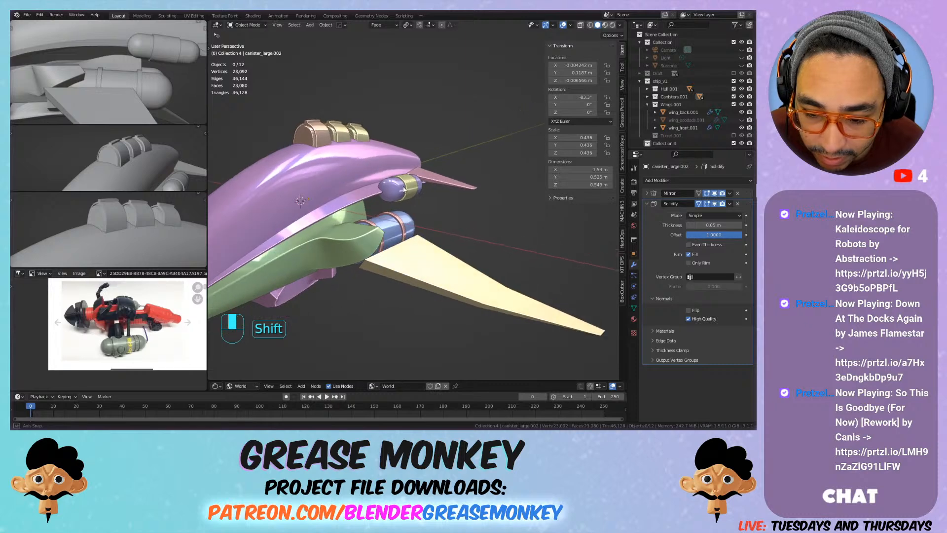
scroll(349, 199, "up", 4)
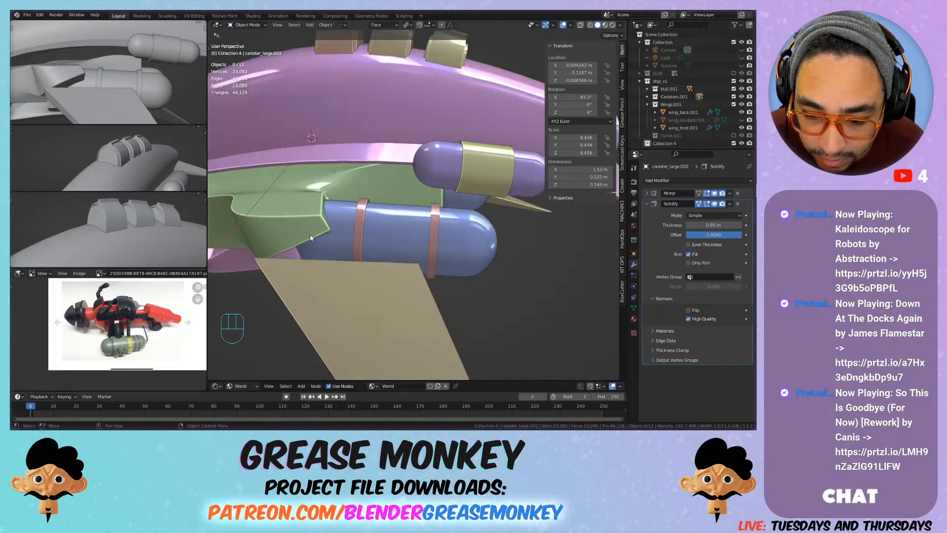
middle_click_drag(405, 208, 365, 208)
left_click(365, 208)
key("Tab")
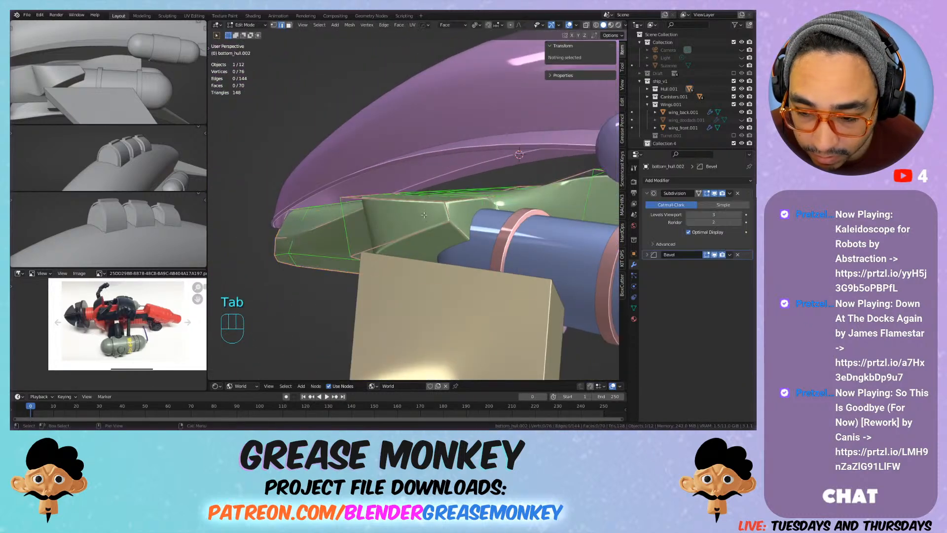
left_click(452, 221)
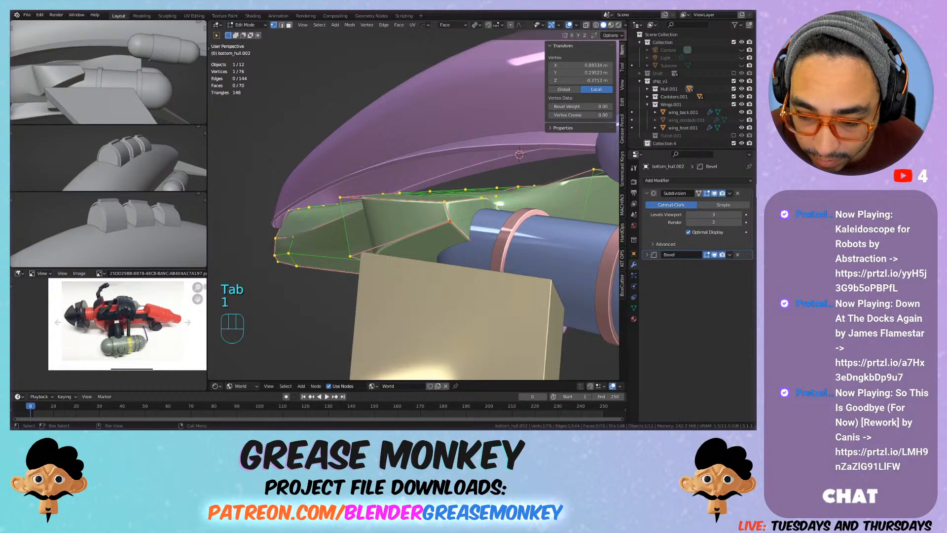
middle_click_drag(464, 213, 486, 234)
middle_click_drag(486, 235, 425, 210, "shift")
middle_click_drag(345, 197, 312, 190)
scroll(335, 194, "down", 4)
middle_click_drag(312, 190, 444, 217, "shift")
middle_click_drag(444, 217, 301, 217)
key("g")
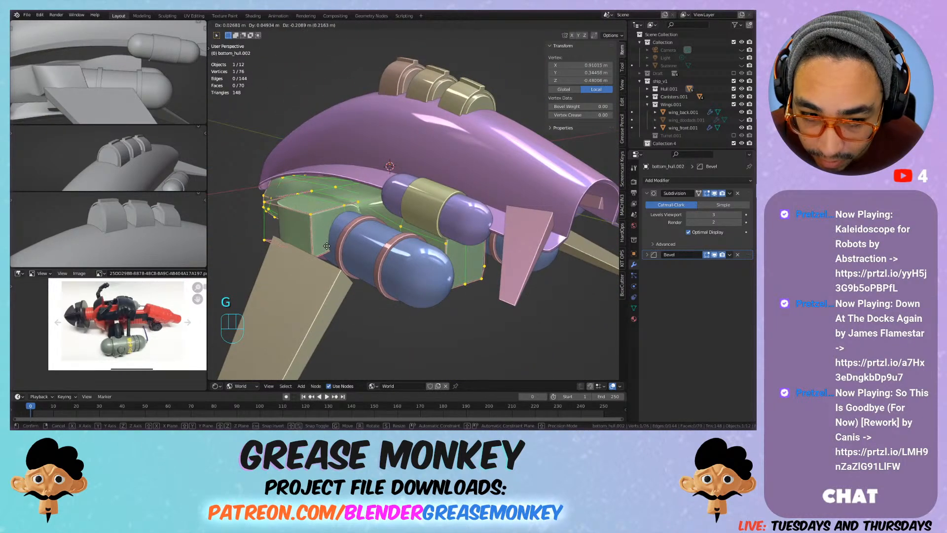
left_click(337, 218)
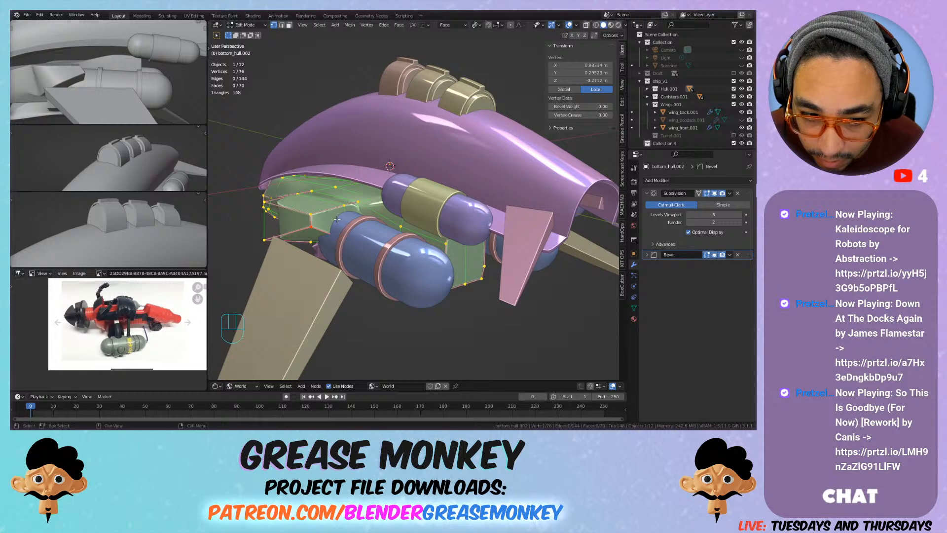
middle_click_drag(326, 240, 340, 224)
middle_click_drag(325, 226, 355, 230, "shift")
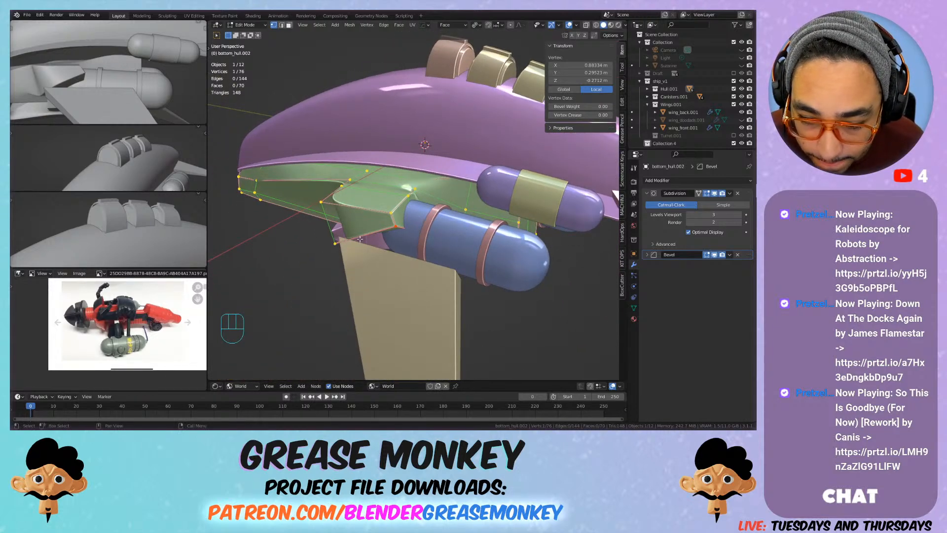
Step: Snap the 3D cursor to the middle vertex on the upper root edge of the front wing
key("Tab")
left_click(377, 265)
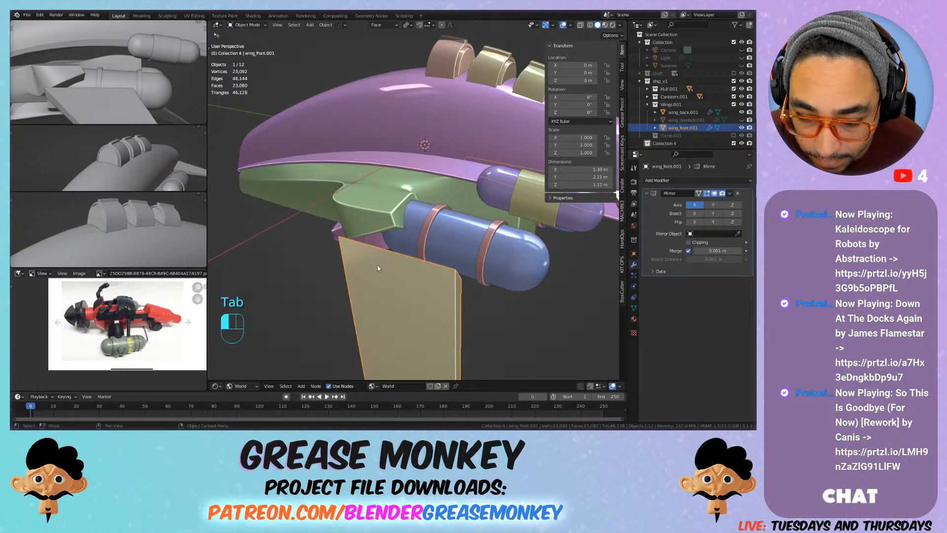
middle_click_drag(378, 265, 306, 296)
key("Tab")
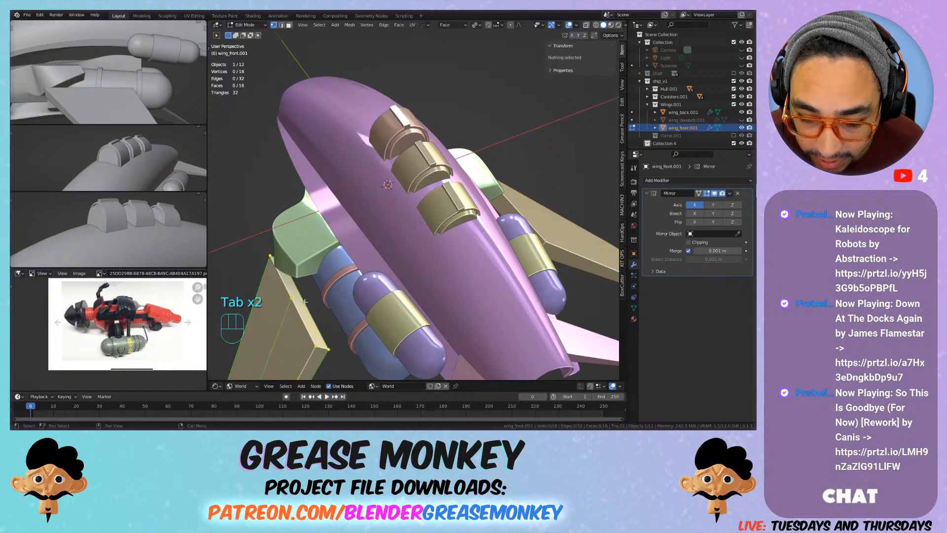
key("shift+s")
left_click(299, 341)
key("Tab")
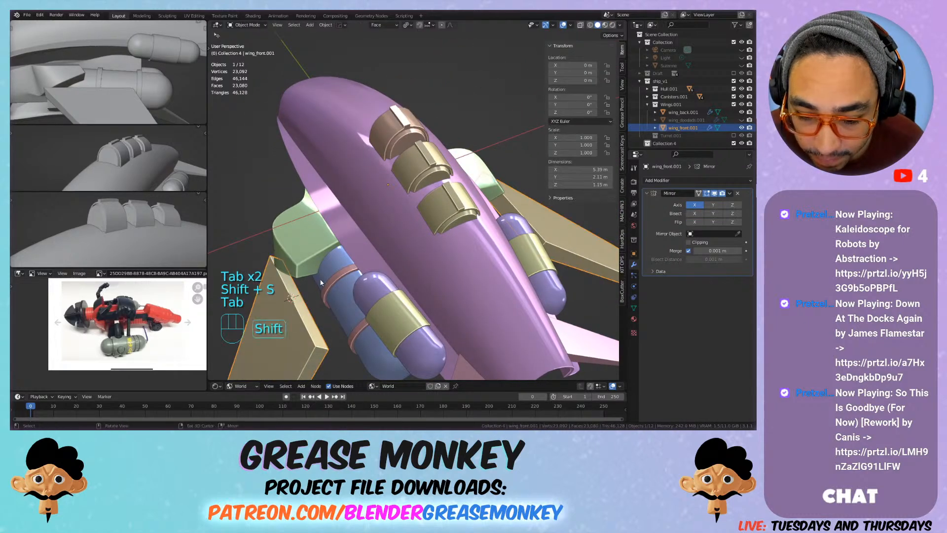
Step: Add an ico sphere at the 3D cursor with 3 subdivisions
key("shift+a")
mouse_move(303, 279)
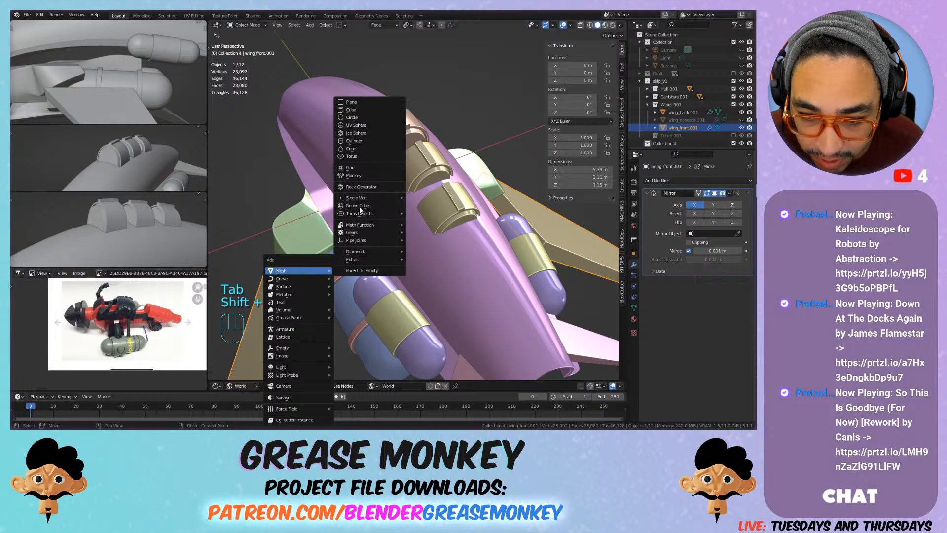
left_click(368, 132)
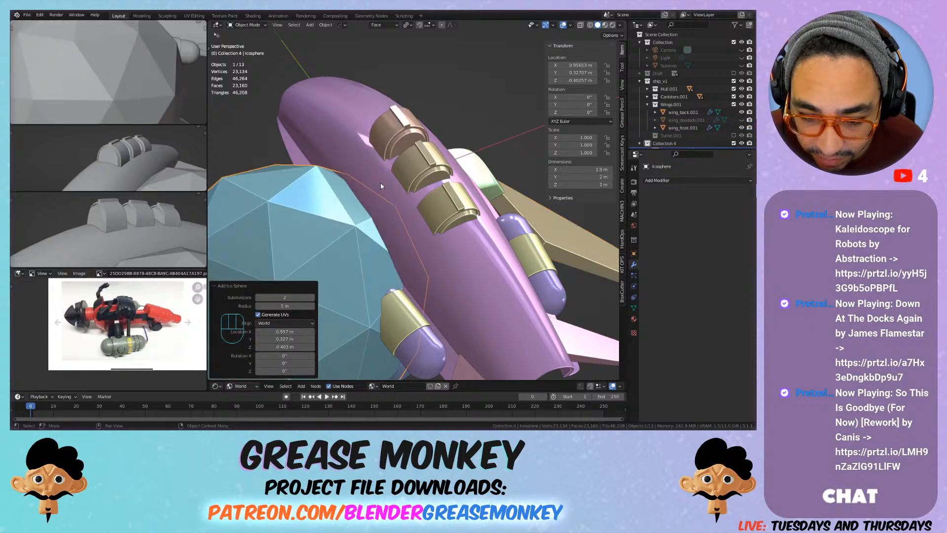
left_click(313, 297)
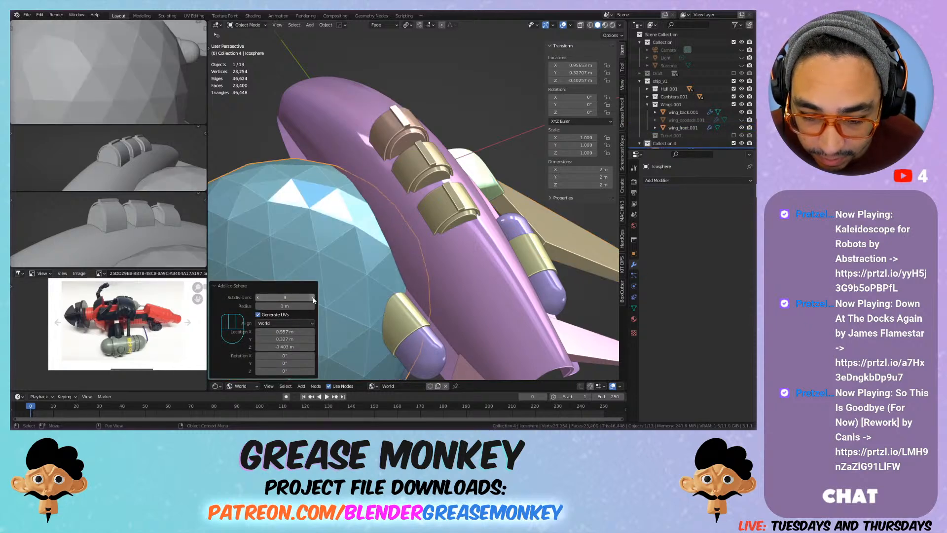
Step: Scale the ico sphere down to 0.178 and shade it smooth
key("s")
left_click(322, 277)
middle_click_drag(322, 277, 445, 180)
right_click(406, 195)
left_click(368, 190)
Step: Shrink the ico sphere to scale 0.091 and slide it in the face plane to the bottom hull's arm, at about X 0.858 m, Y 0.116 m
scroll(384, 196, "up", 3)
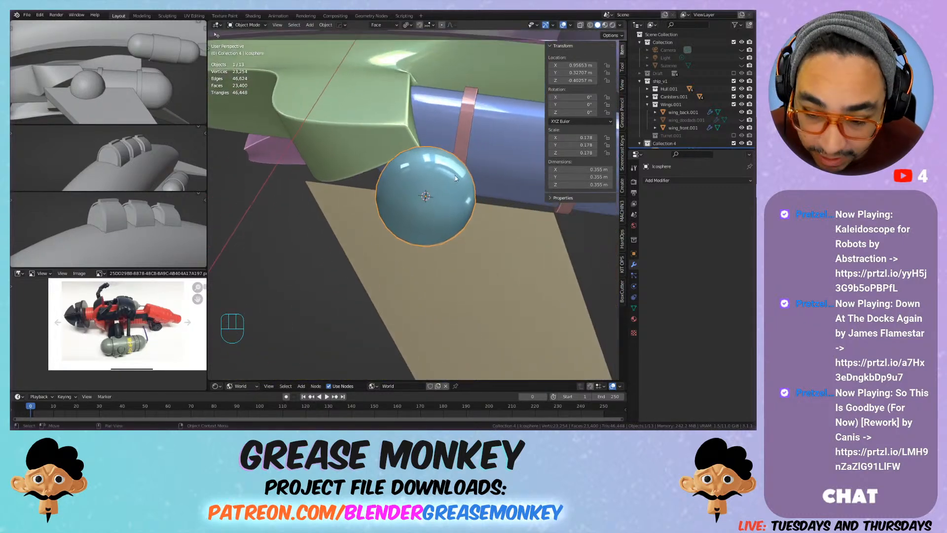
key("g")
key("s")
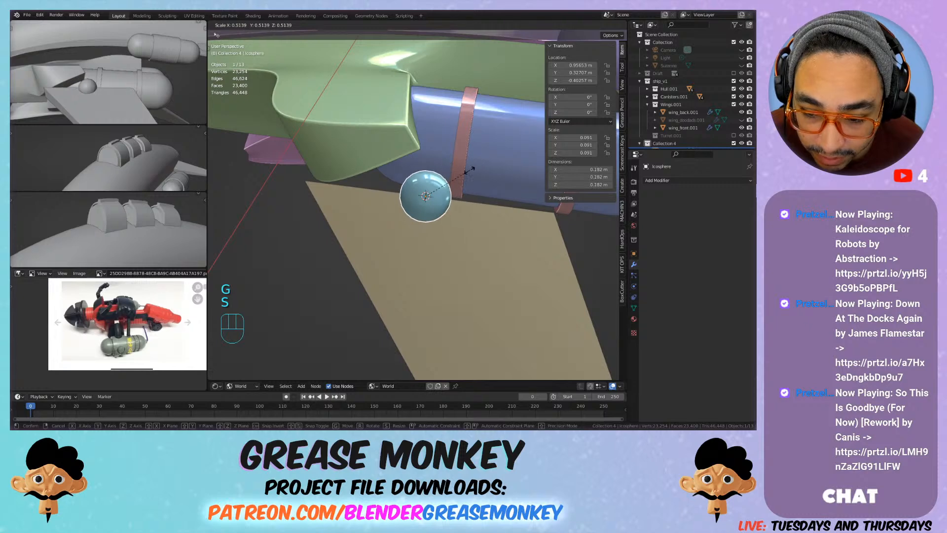
left_click(469, 170)
key("g")
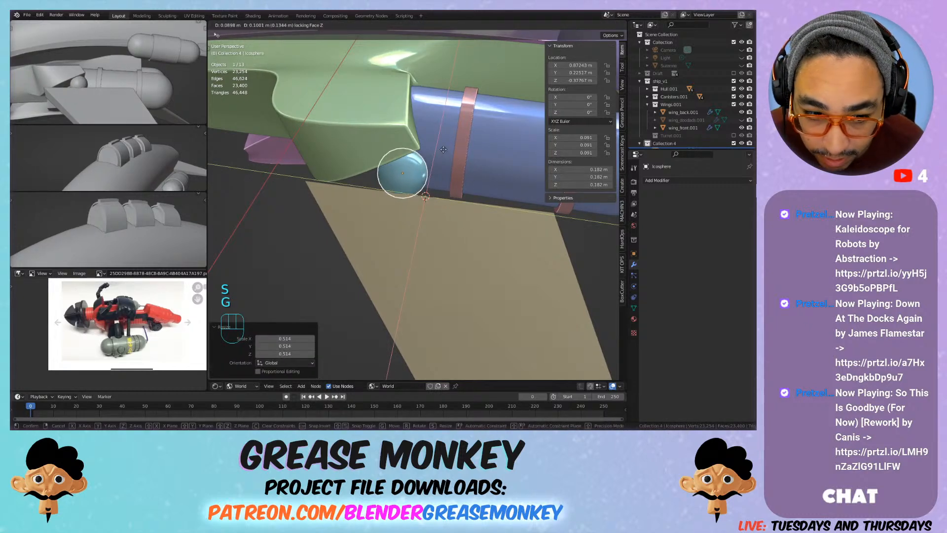
left_click(415, 141)
middle_click_drag(415, 141, 397, 160)
Step: Enlarge the ico sphere to scale 0.109 and move it partly under the hull arm, to about X 0.802, Y 0.105, Z -0.449 m
key("s")
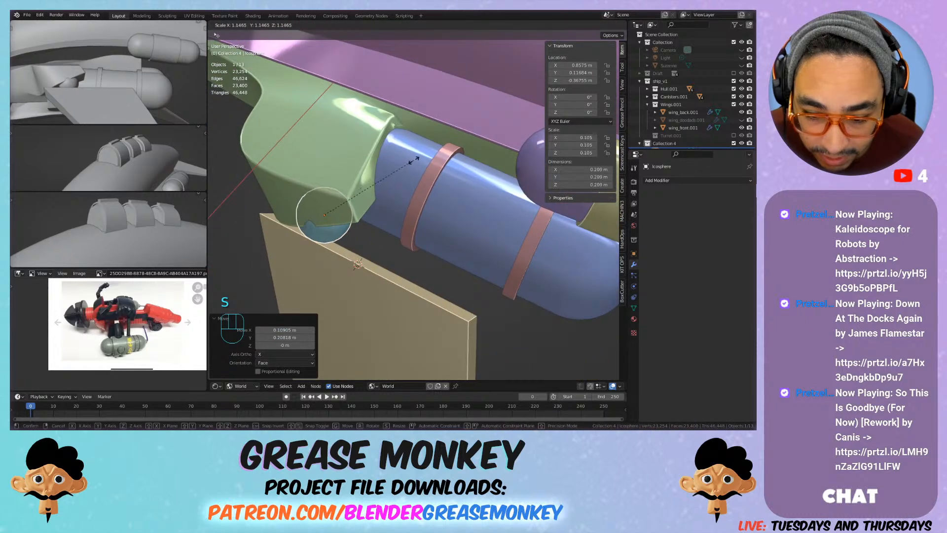
left_click(419, 162)
key("g")
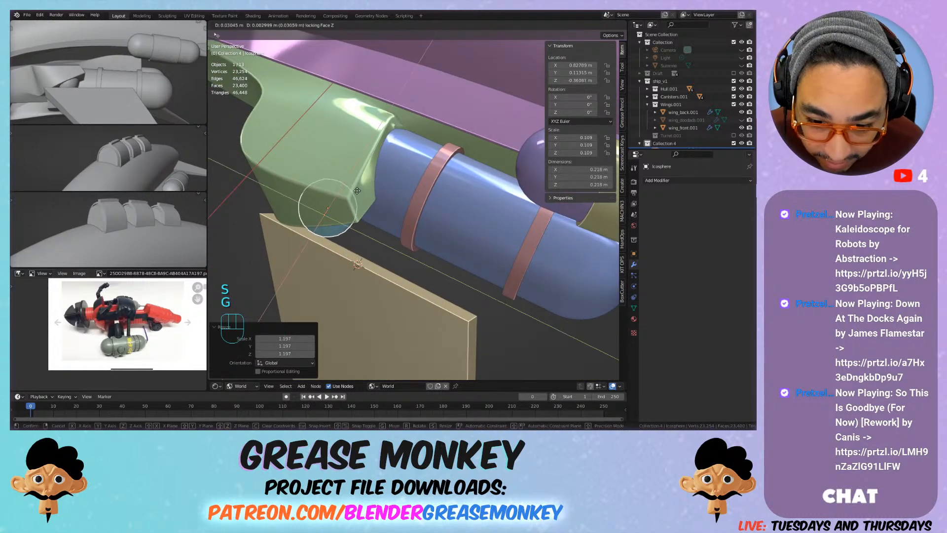
left_click(357, 190)
key("g")
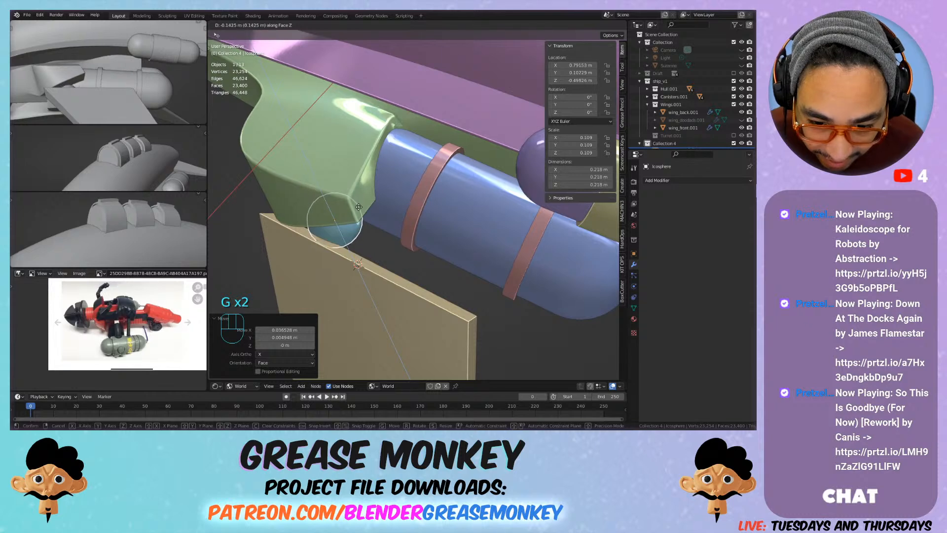
left_click(358, 201)
middle_click_drag(358, 200, 439, 190)
key("2")
key("ctrl+z")
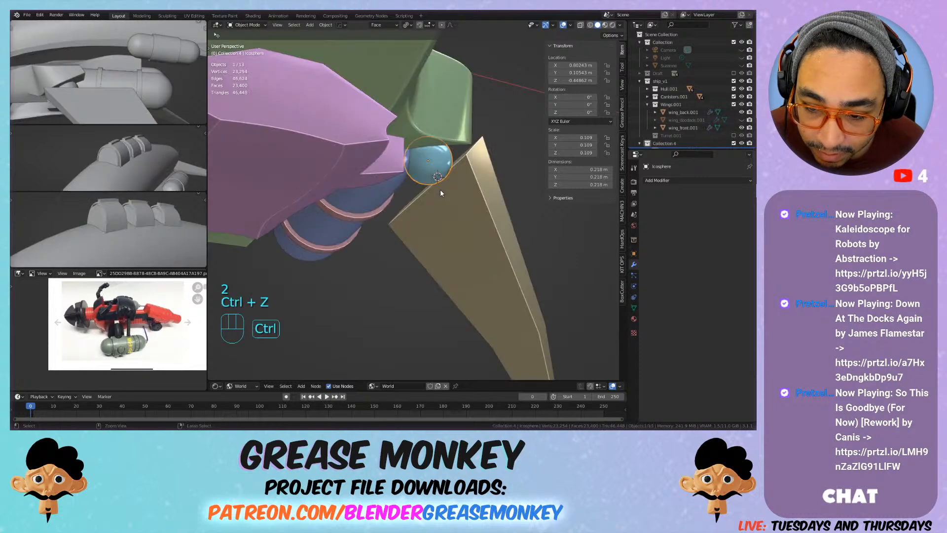
Step: Set the ico sphere's origin to the 3D cursor at the world centre and add an X-axis Mirror modifier
key("shift+c")
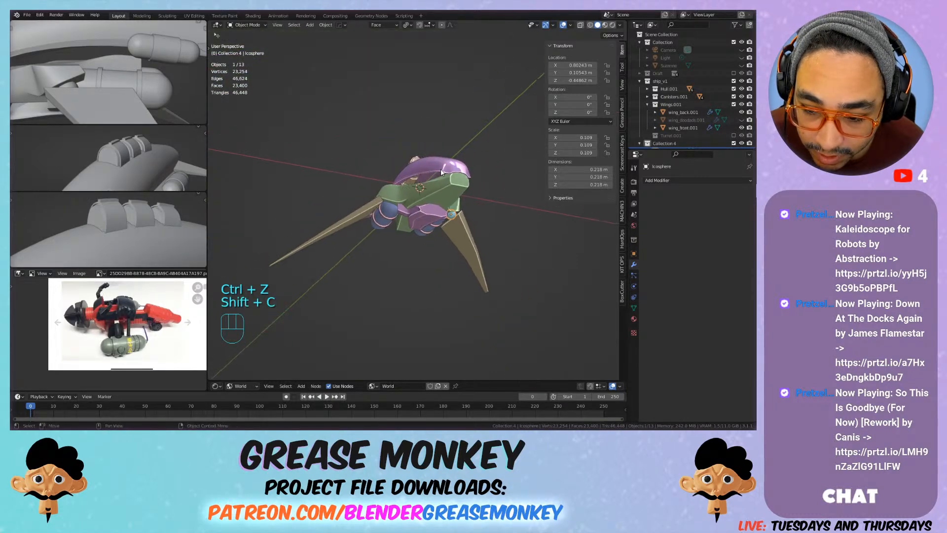
right_click(460, 209)
mouse_move(454, 246)
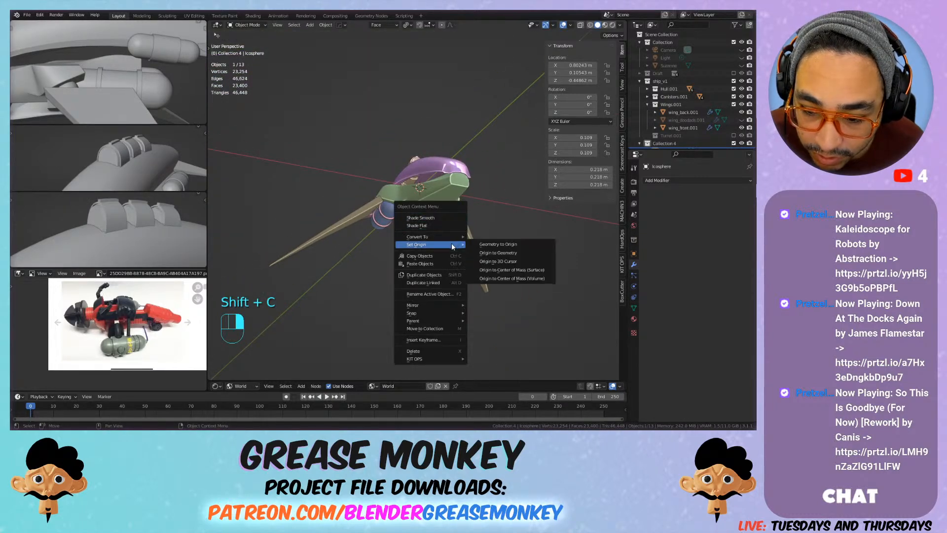
left_click(516, 264)
left_click(685, 179)
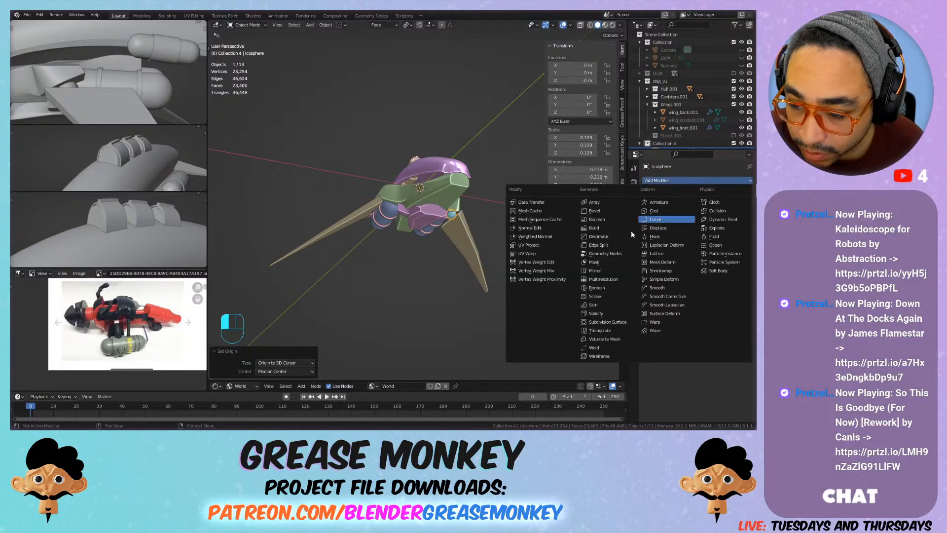
left_click(598, 272)
Step: Move the two lower root edges of the front wing down by about 0.11 m along the face Z axis
scroll(478, 188, "up", 10)
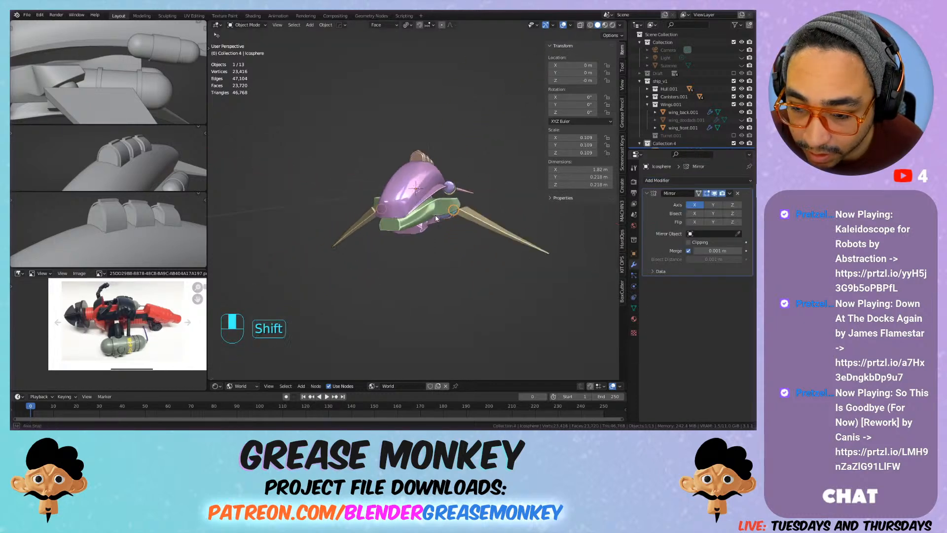
middle_click_drag(509, 220, 410, 244)
left_click(454, 241)
key("Tab")
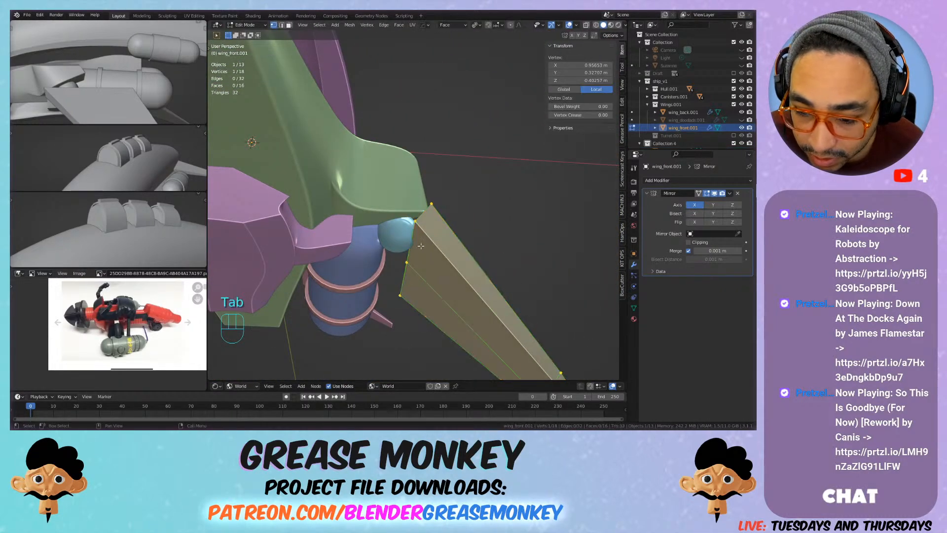
key("2")
left_click(410, 250, "shift")
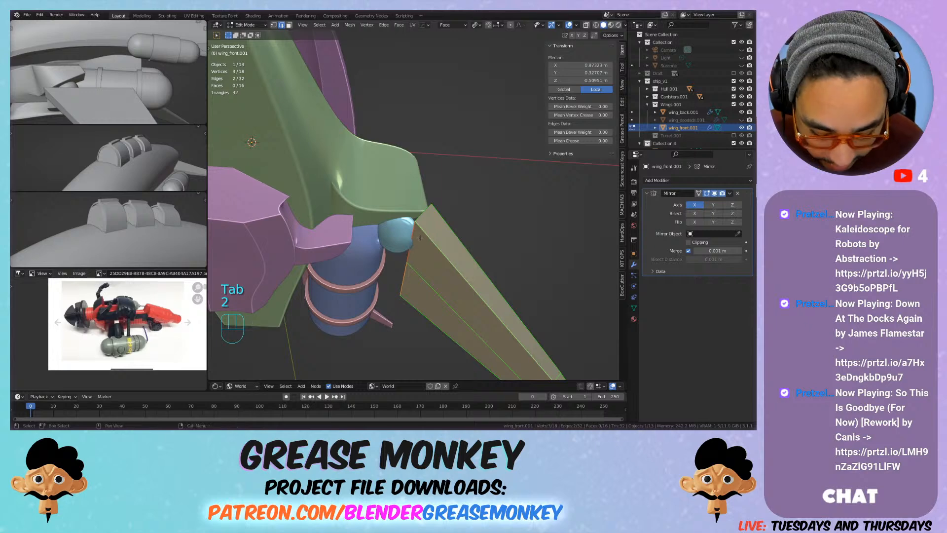
key("g")
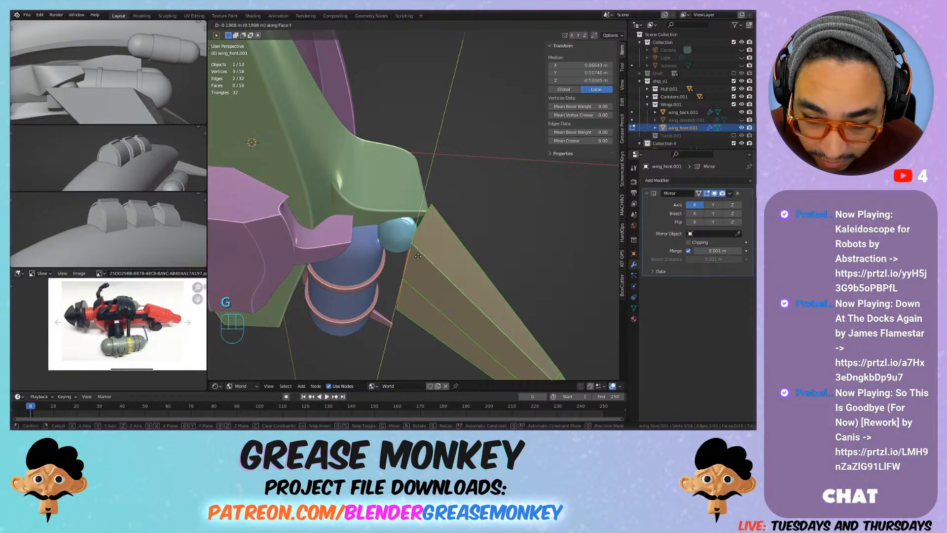
key("z")
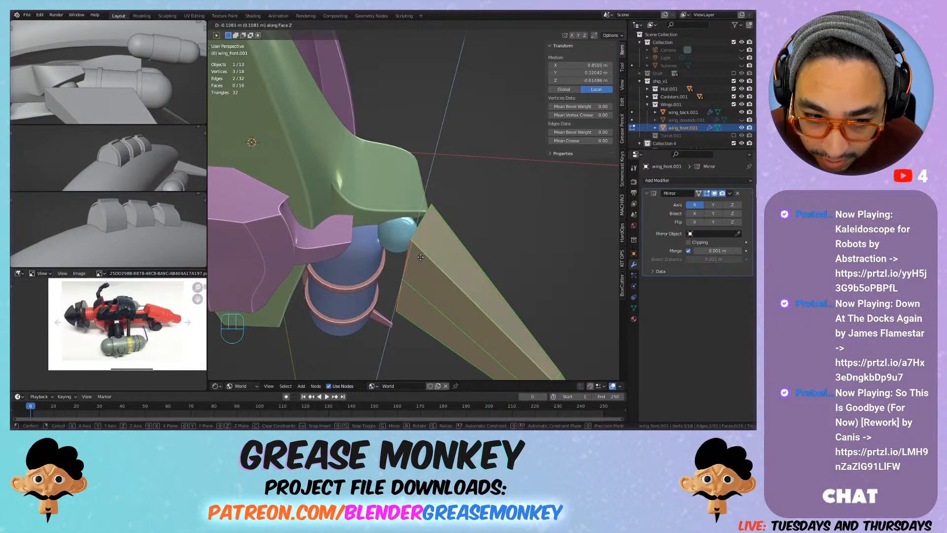
left_click(418, 258)
middle_click_drag(418, 258, 458, 260)
Step: Move the whole front wing mesh in front view by about -0.042 m in X and 0.037 m in Z, against the joint sphere
key("a")
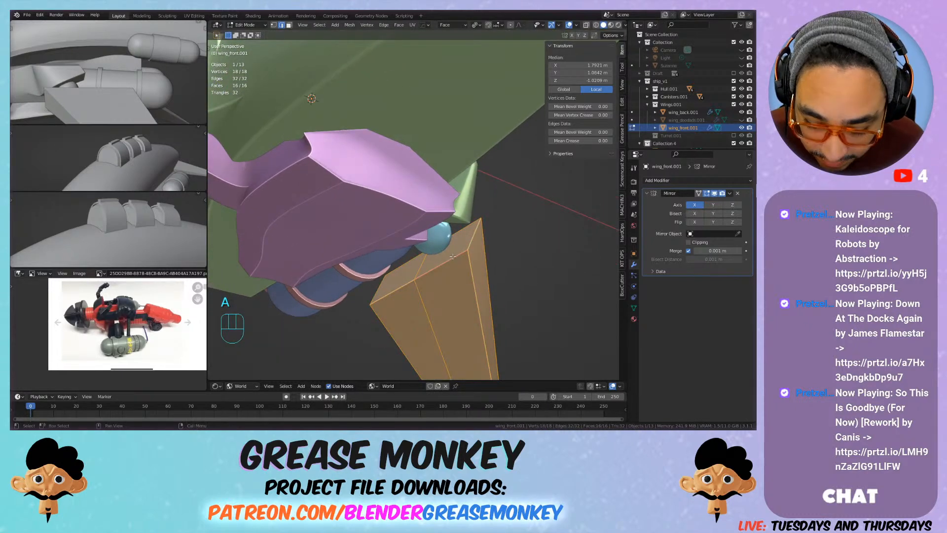
key("KP_1")
key("KP_7")
key("KP_1")
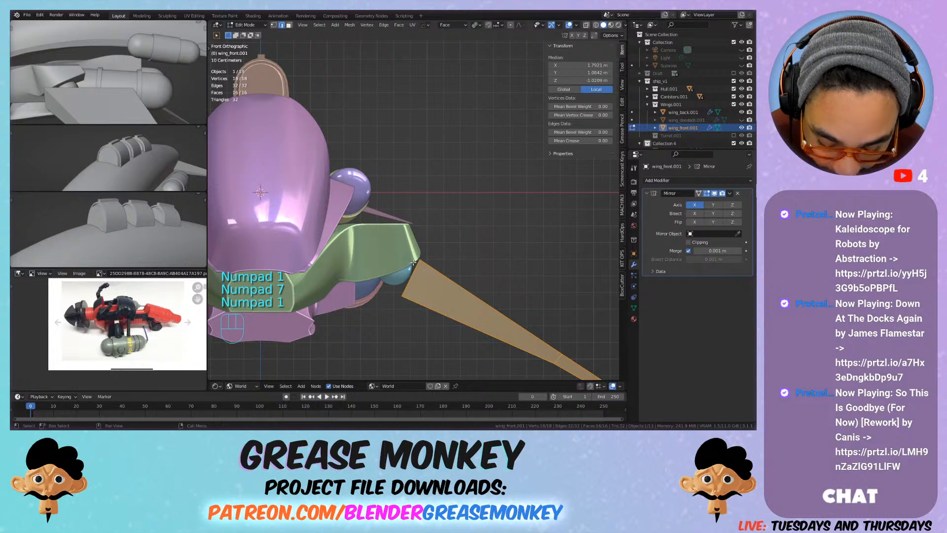
key("g")
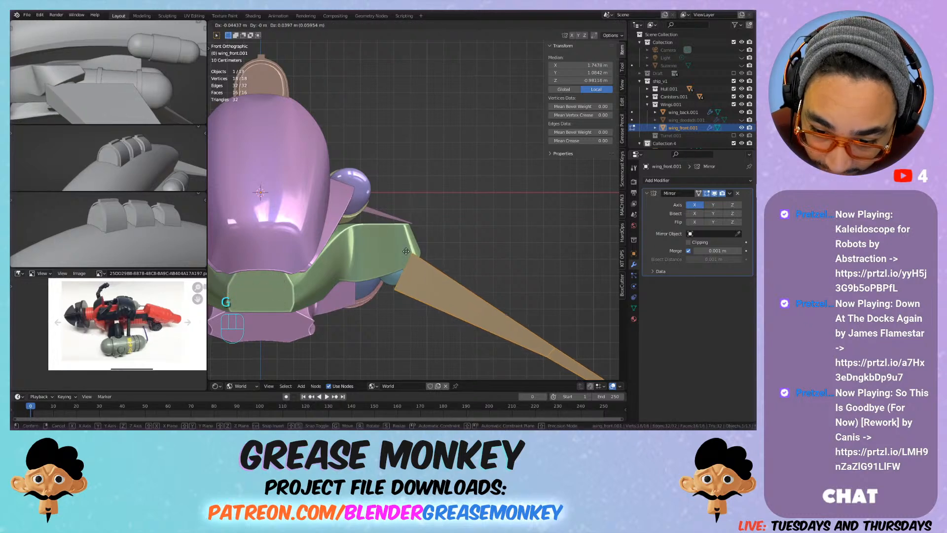
left_click(406, 252)
Step: Bevel the front wing's upper root edges with one segment and a width of about 0.11 m
middle_click_drag(406, 252, 378, 268)
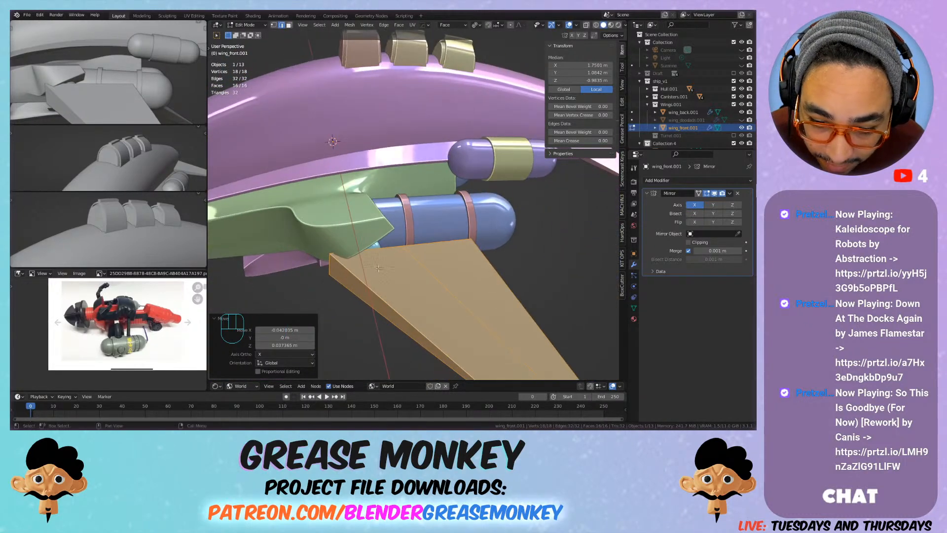
left_click(395, 245)
key("ctrl+b")
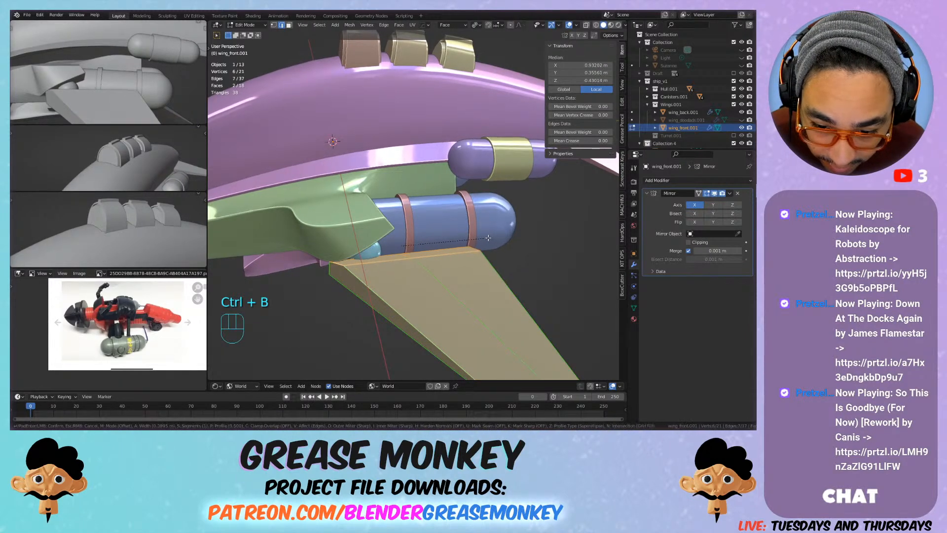
left_click(492, 239)
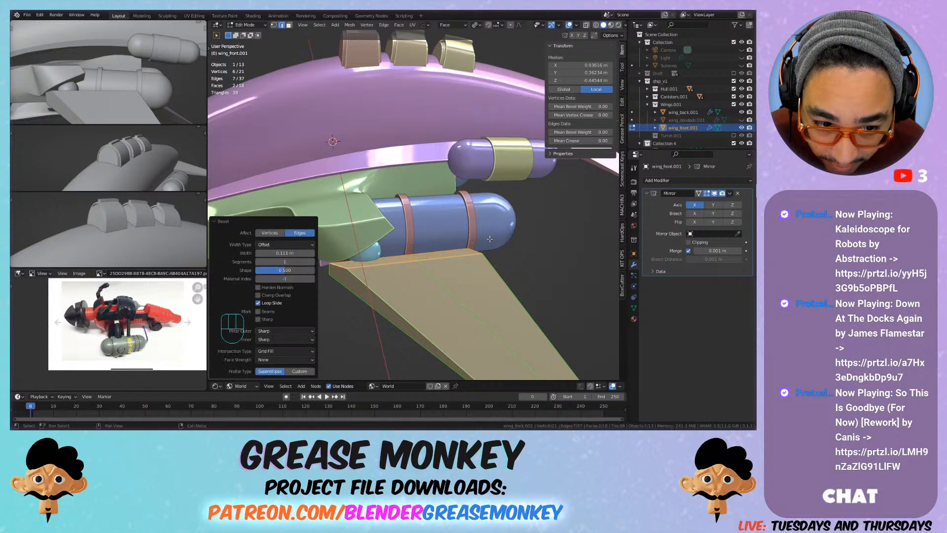
Step: Deselect the front wing's geometry and save the project file
key("alt+a")
middle_click_drag(374, 212, 358, 274)
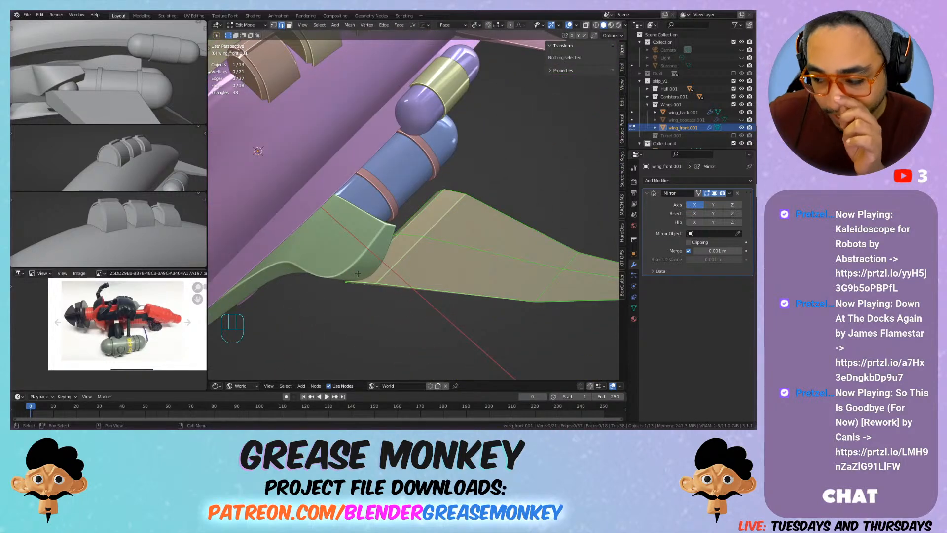
scroll(354, 276, "down", 5)
middle_click_drag(439, 227, 390, 229)
key("ctrl+s")
Step: Shade the front wing smooth with Auto Smooth at 30° and save the project file
key("Tab")
scroll(436, 225, "up", 3)
right_click(450, 225)
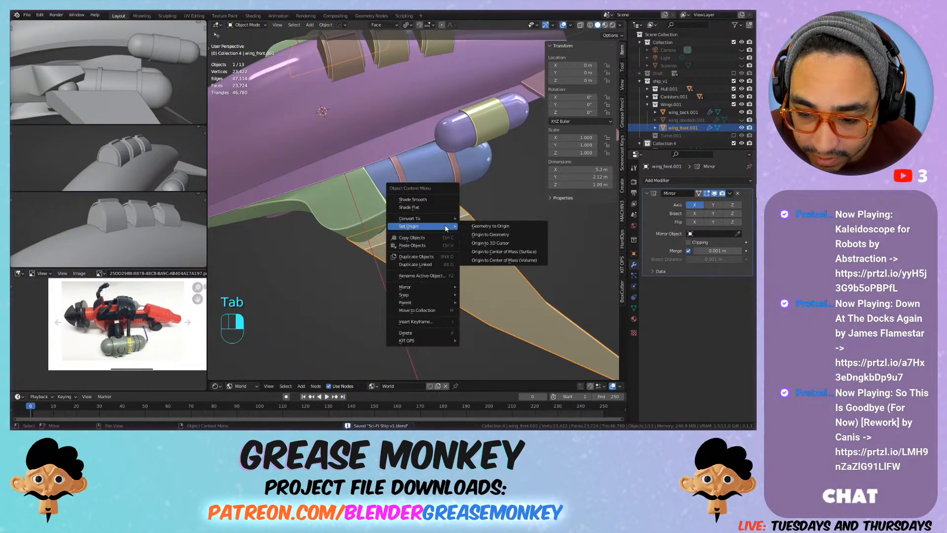
left_click(451, 202)
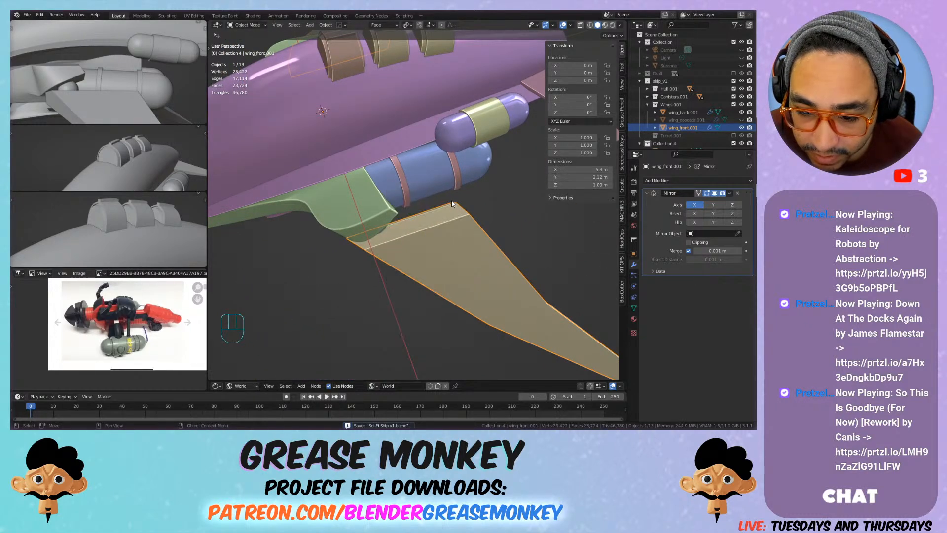
left_click(634, 308)
middle_click_drag(364, 261, 439, 243)
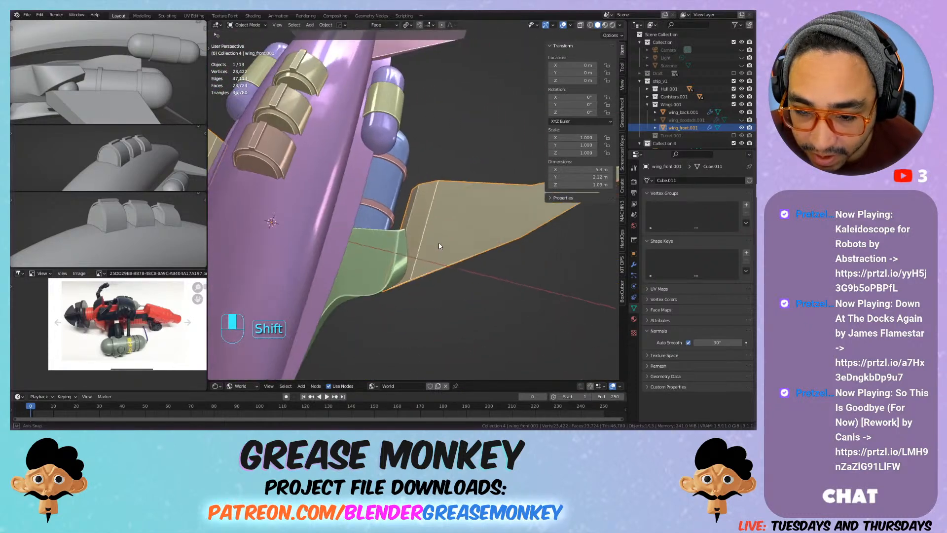
scroll(436, 228, "down", 3)
scroll(454, 212, "down", 2)
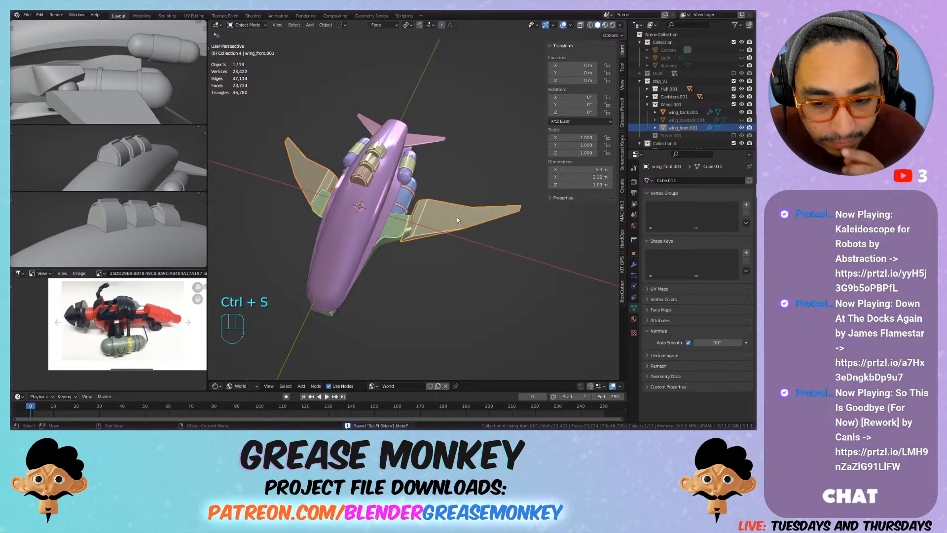
scroll(483, 264, "up", 2)
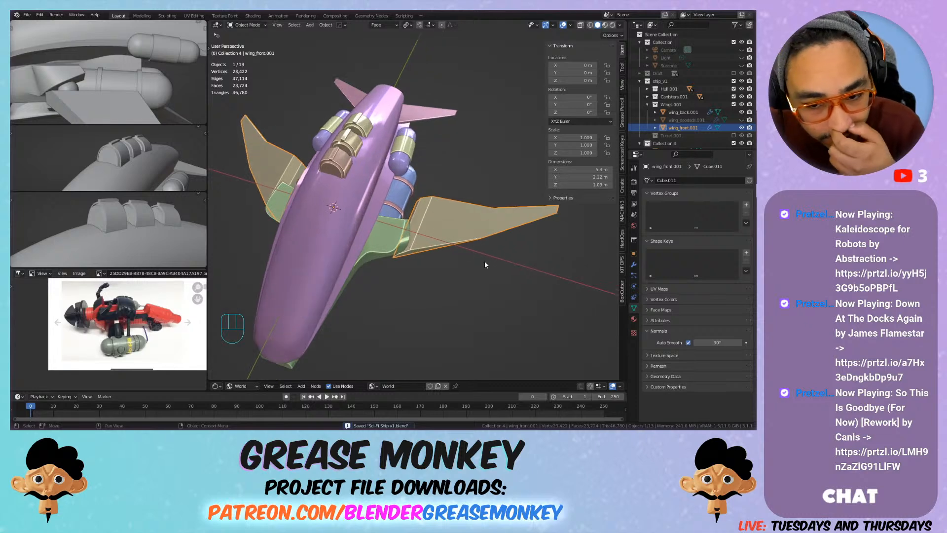
Step: Inset the two faces along the front wing's trailing edge with a thickness of about 0.016 m
scroll(488, 261, "up", 3)
scroll(507, 237, "up", 2)
middle_click_drag(507, 237, 451, 231, "shift")
key("Tab")
middle_click_drag(468, 312, 426, 215)
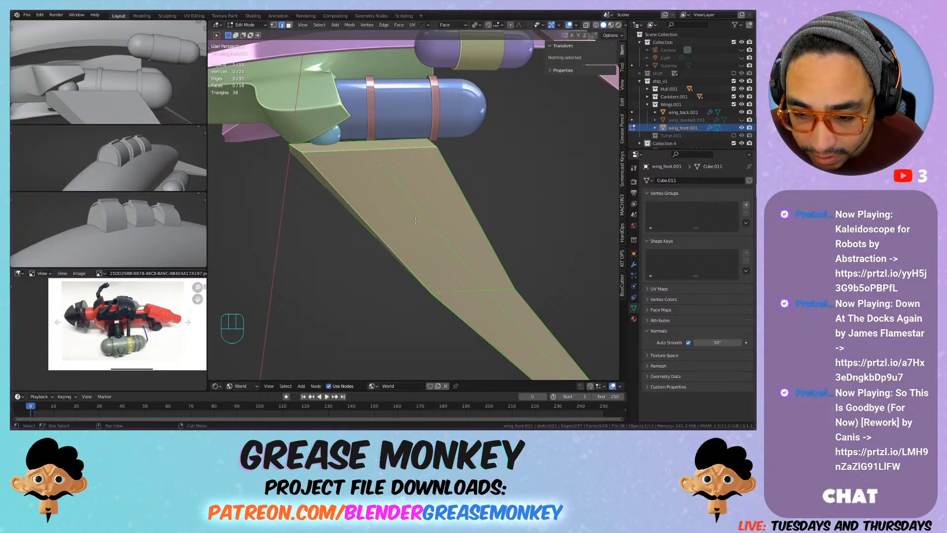
scroll(415, 220, "down", 3)
middle_click_drag(416, 221, 377, 178, "shift")
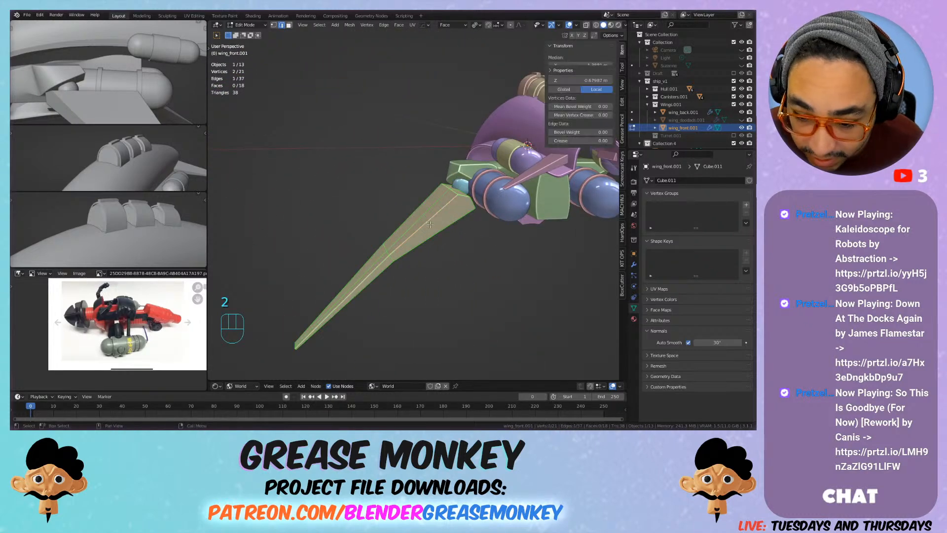
key("3")
left_click(408, 252)
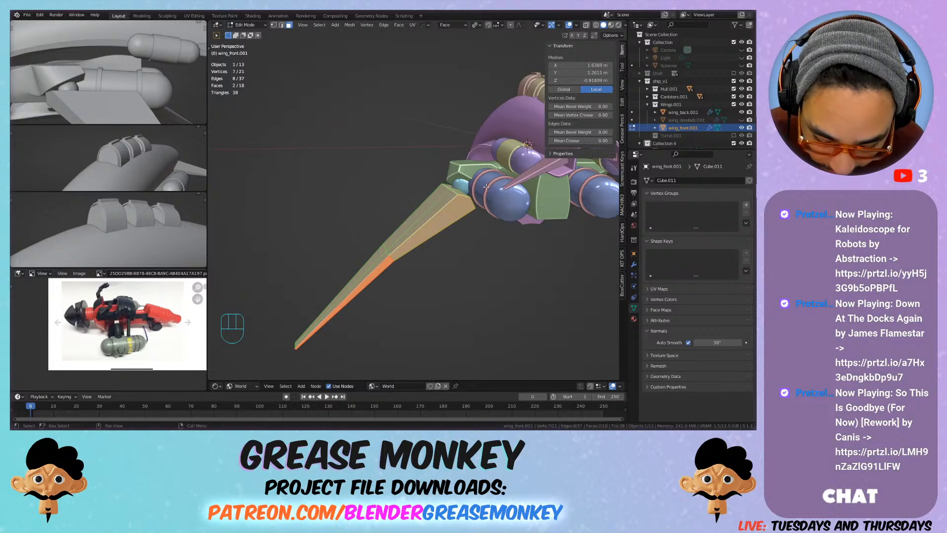
key("i")
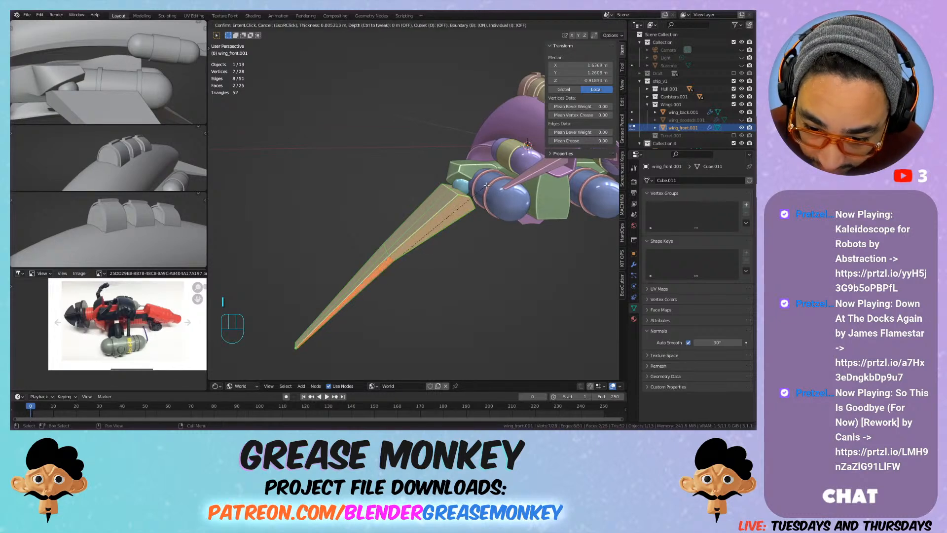
left_click(485, 185)
middle_click_drag(486, 186, 483, 207)
key("alt+e")
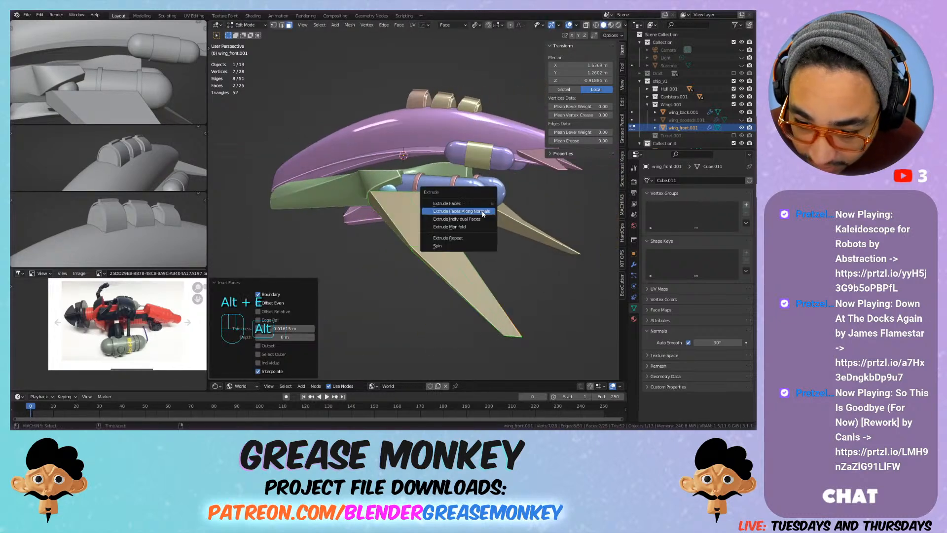
left_click(483, 211)
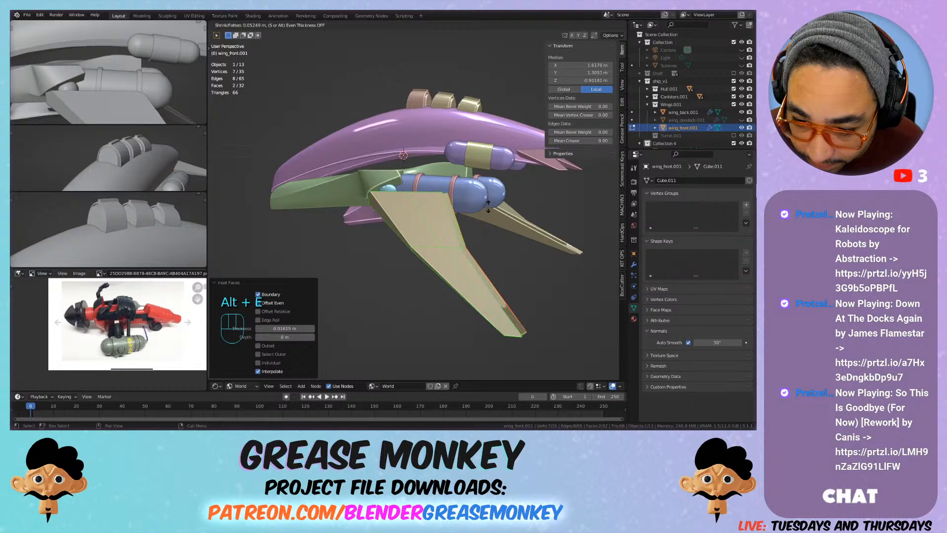
right_click(492, 208)
key("ctrl+z")
Step: Extrude the two inset trailing-edge faces by about -0.116 m along the face Y axis
middle_click_drag(483, 227, 451, 219)
key("e")
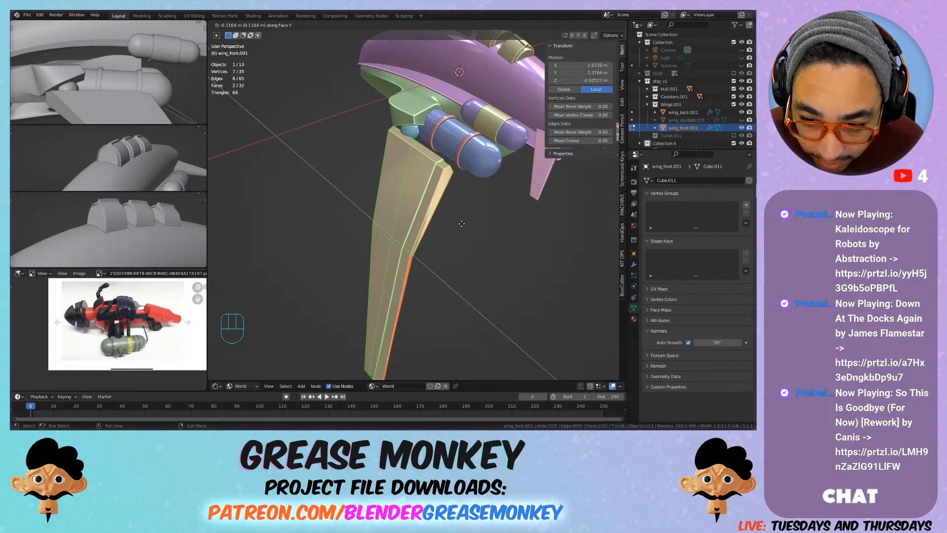
left_click(462, 223)
Step: Scale the extruded trailing-edge faces to about 0.911 and move them about -0.07 m along the face Y axis
key("s")
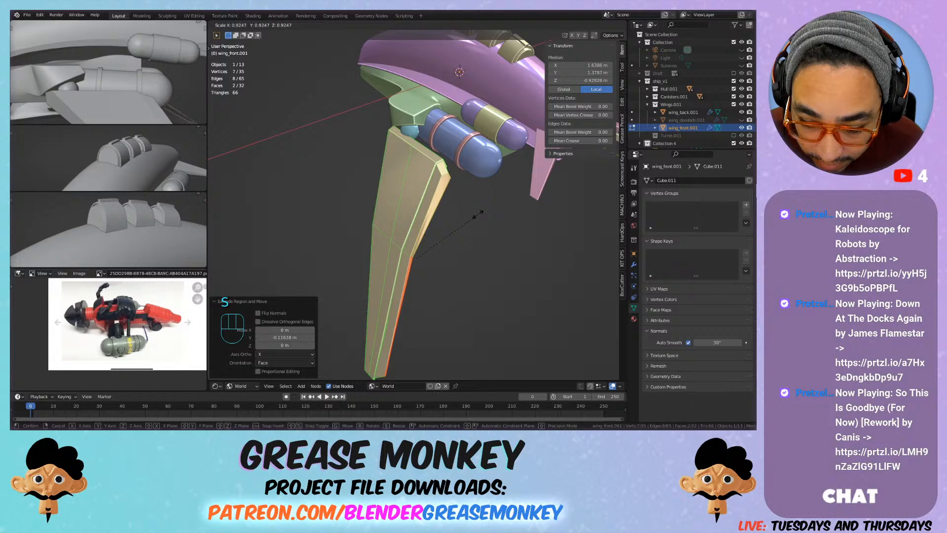
left_click(477, 216)
key("g")
key("y")
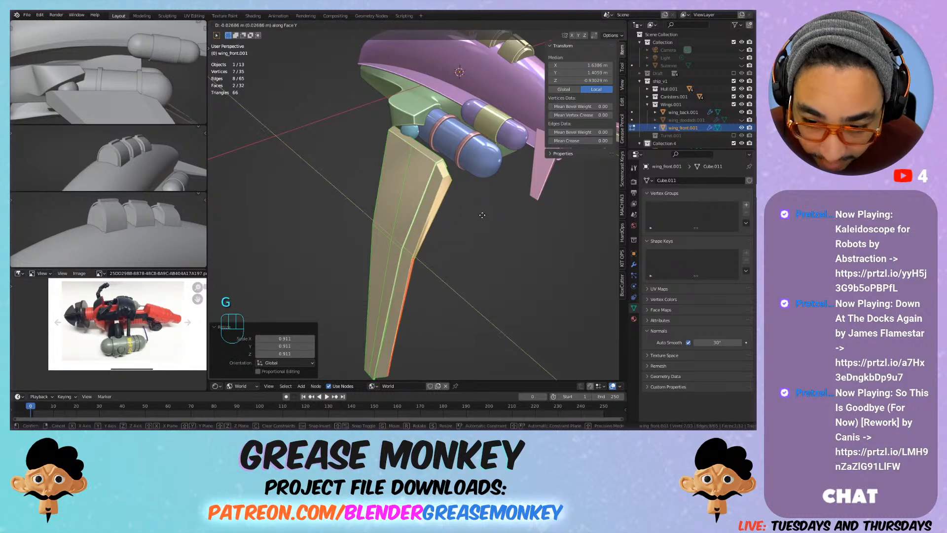
left_click(472, 225)
Step: Check the extruded trailing edge in Object Mode, try to start a loop cut, and return to editing the front wing's mesh
middle_click_drag(470, 226, 421, 259, "shift")
key("Tab")
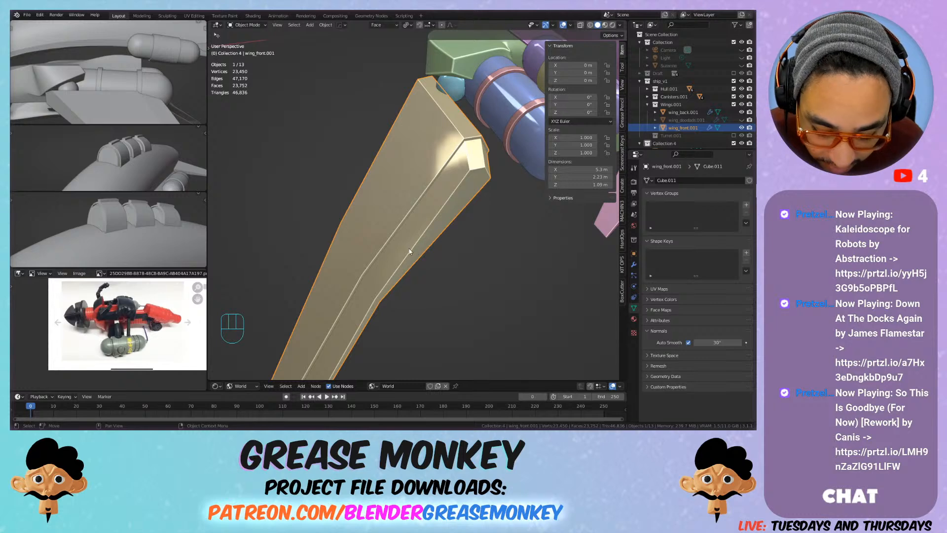
key("ctrl+r")
key("ctrl+r")
key("Tab")
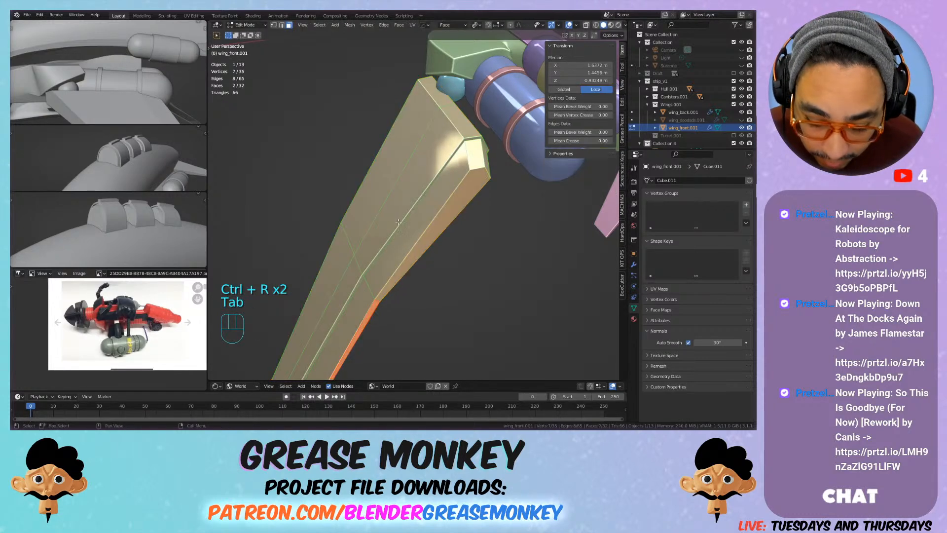
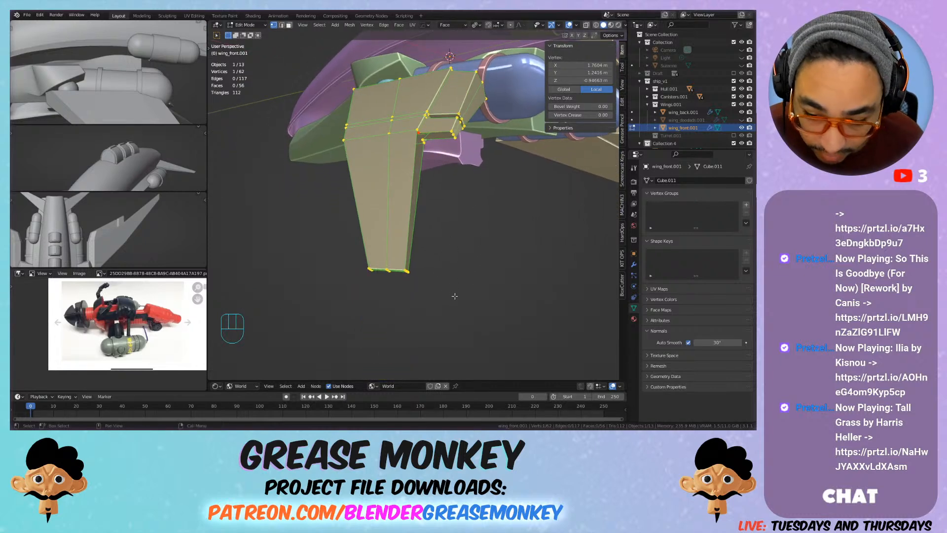
key("f")
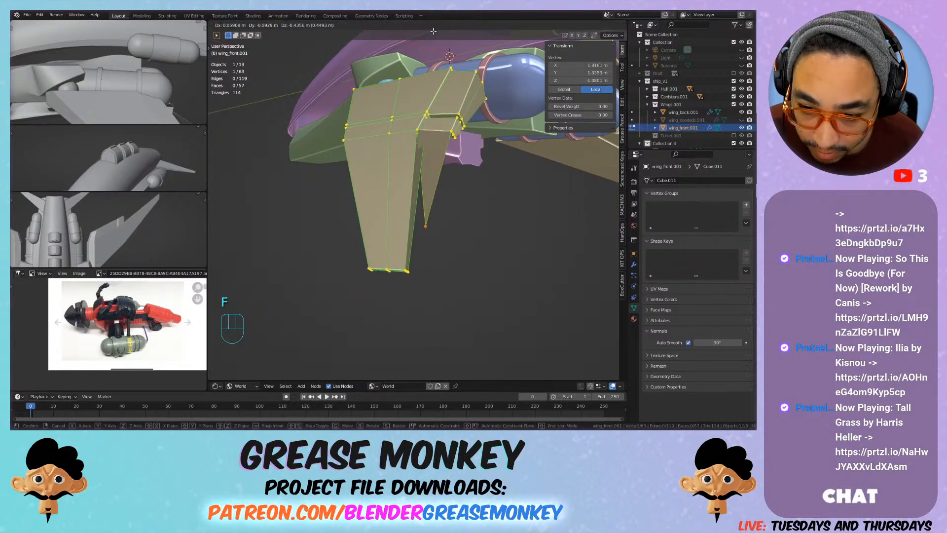
key("ctrl+z")
middle_click_drag(433, 343, 307, 256)
scroll(292, 277, "down", 4)
key("f")
right_click(275, 344)
key("ctrl+z")
scroll(309, 302, "up", 2)
Step: Connect the tip corner and the root corner of the front wing's trailing edge with a new edge
middle_click_drag(307, 257, 526, 127)
left_click(328, 235, "shift")
key("f")
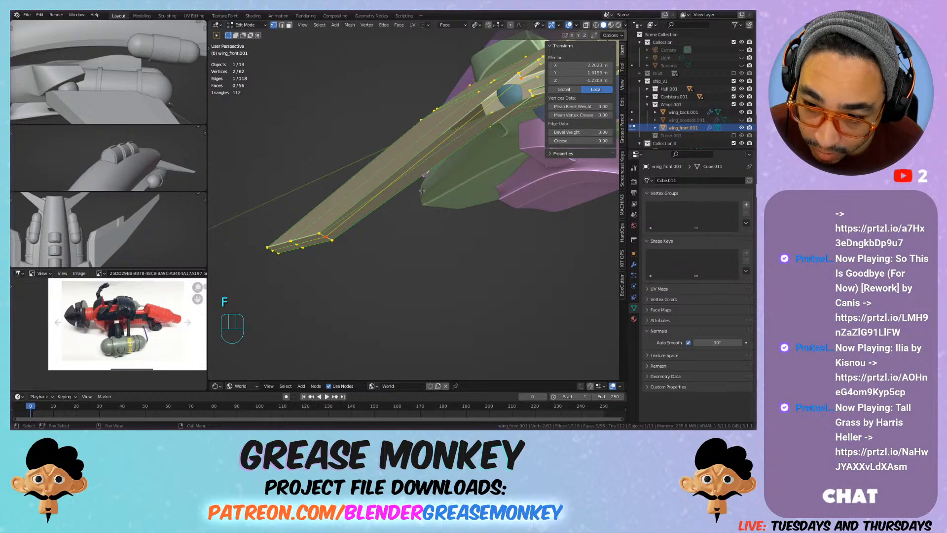
middle_click_drag(461, 157, 473, 178)
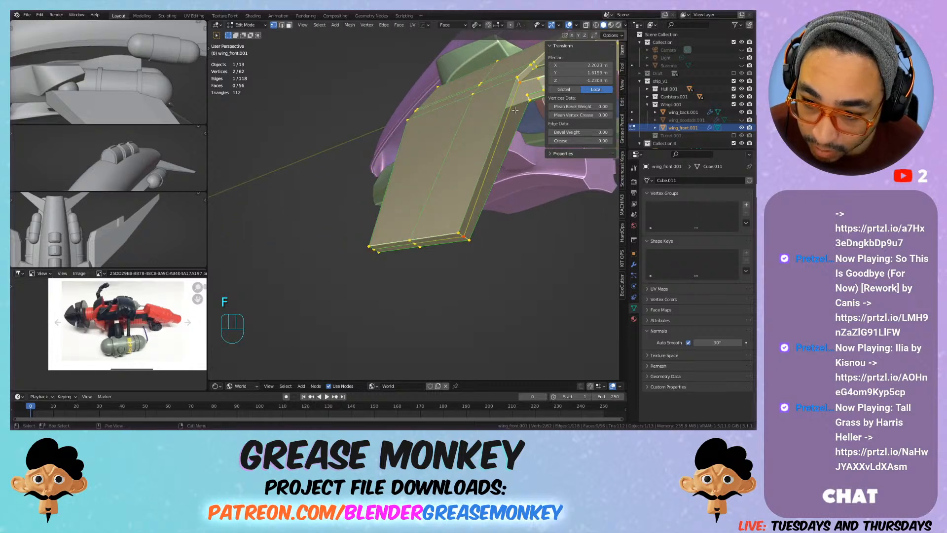
Step: Fill a side face for a flap behind the front wing's trailing edge, spanning from the root extrusion to a new vertex at the tip
left_click(522, 81)
middle_click_drag(522, 84, 556, 187, "shift")
key("f")
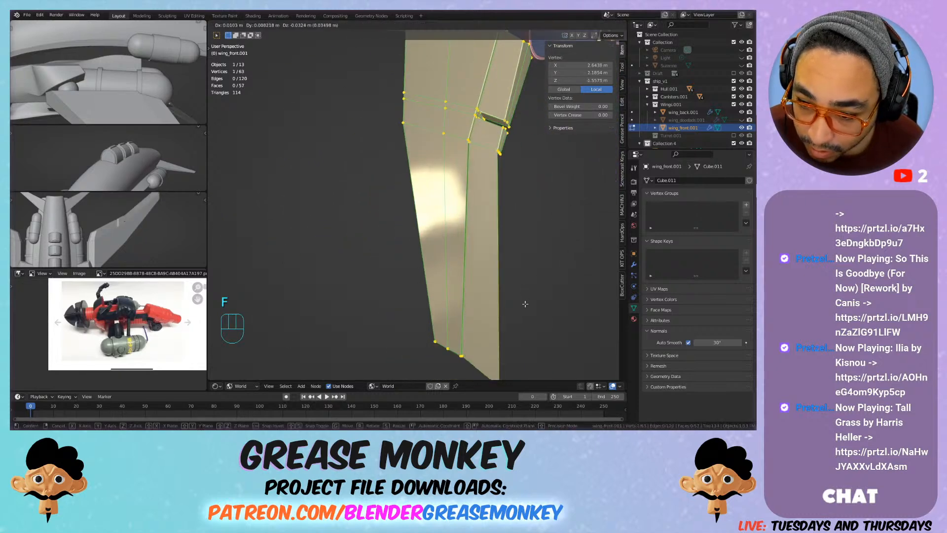
right_click(537, 284)
Step: Fill the flap's opposite side face from the wing's tip corner, adding a second outer vertex at the tip
scroll(519, 269, "down", 5)
middle_click_drag(519, 270, 481, 212)
scroll(493, 207, "up", 3)
middle_click_drag(481, 212, 453, 173)
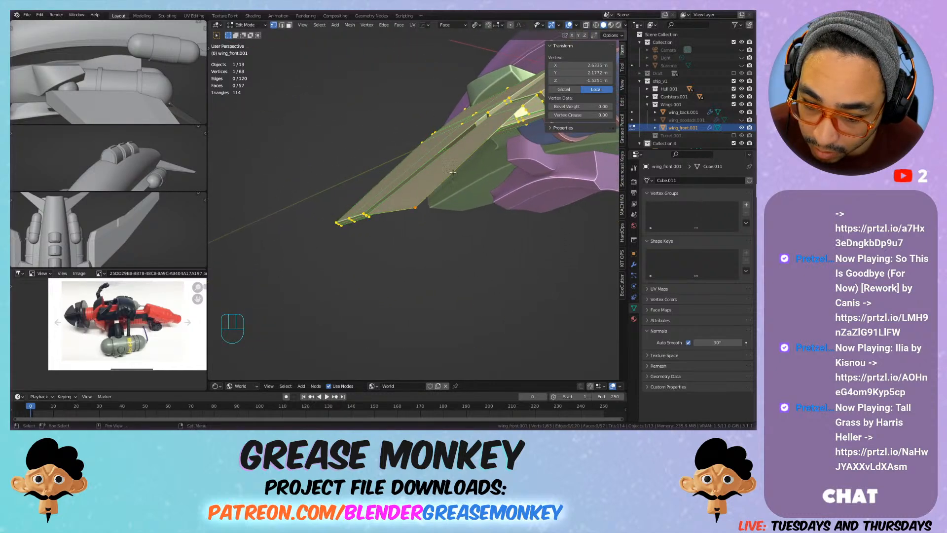
left_click(365, 215, "shift")
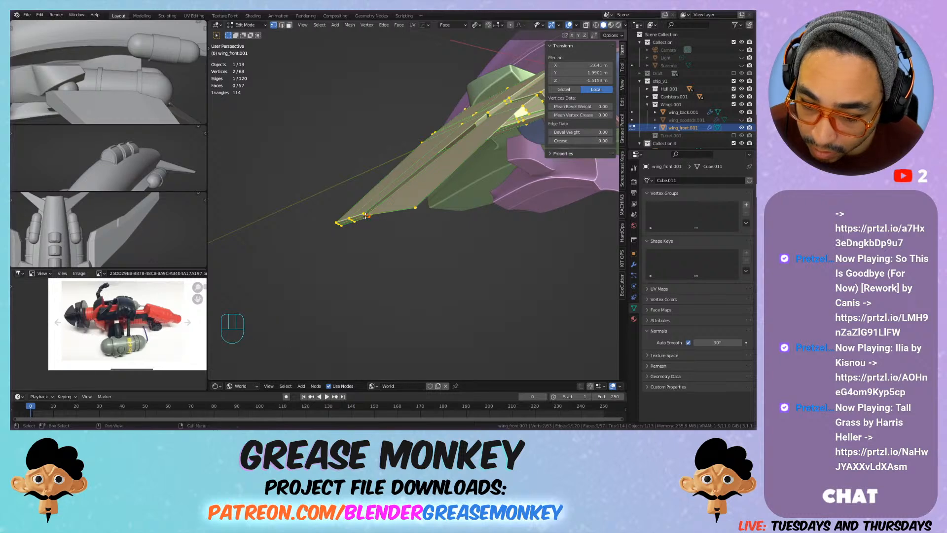
key("f")
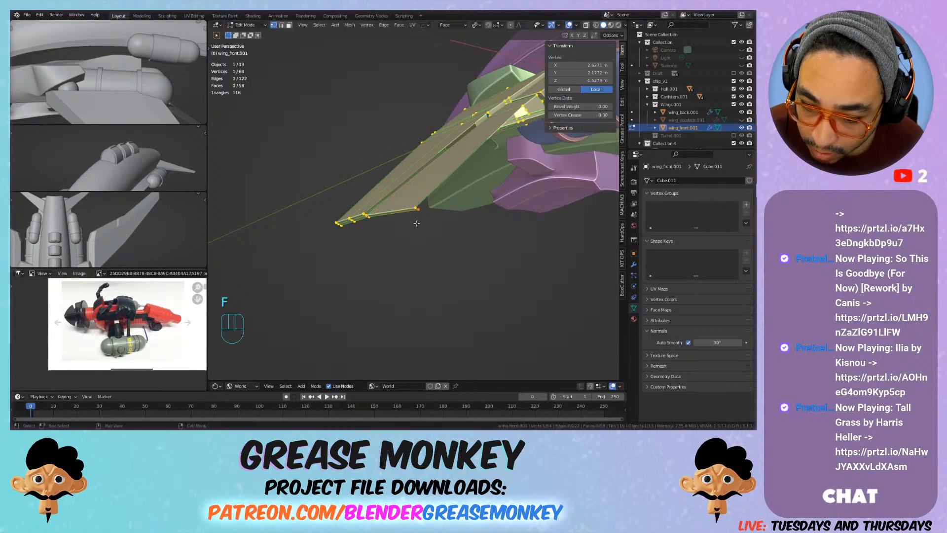
Step: Fill the flap's long outer face between the two new tip vertices and the two matching root vertices
middle_click_drag(415, 221, 436, 190)
left_click(405, 207, "shift")
scroll(459, 145, "up", 2)
left_click(475, 128, "shift")
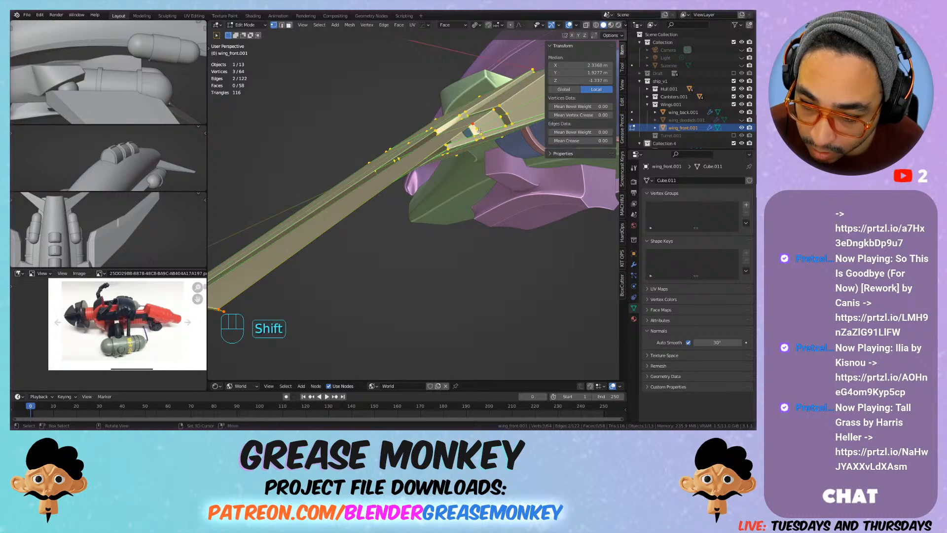
left_click(478, 129, "shift")
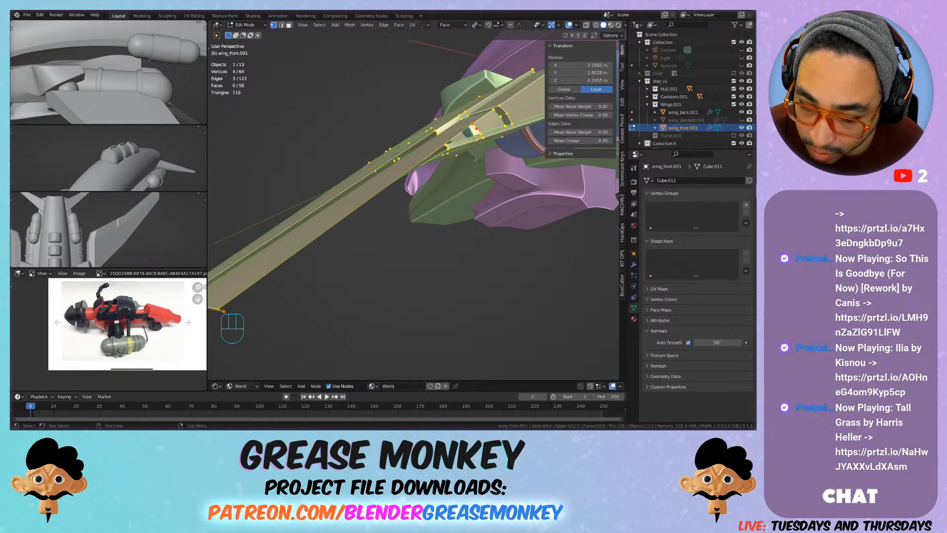
key("f")
Step: Fill a four-vertex face along the front wing's open trailing edge between root and tip
middle_click_drag(474, 139, 485, 124, "shift")
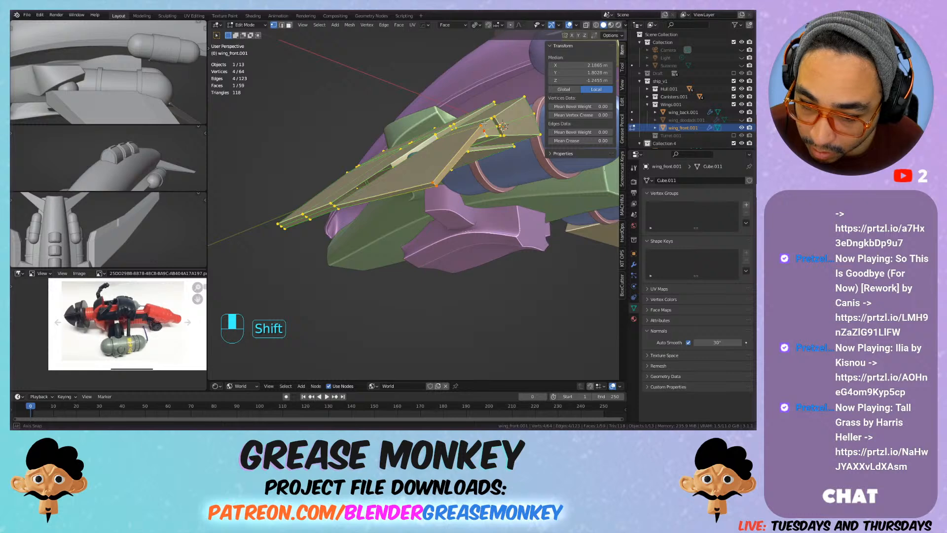
middle_click_drag(484, 123, 439, 134, "shift")
left_click(438, 133)
left_click(438, 135, "shift")
left_click(316, 339, "shift")
key("f")
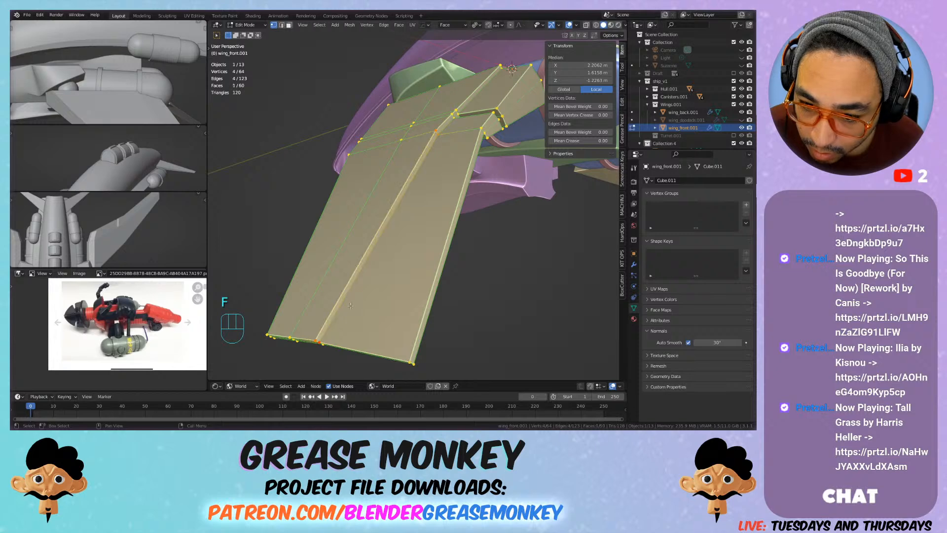
middle_click_drag(345, 311, 412, 184, "shift")
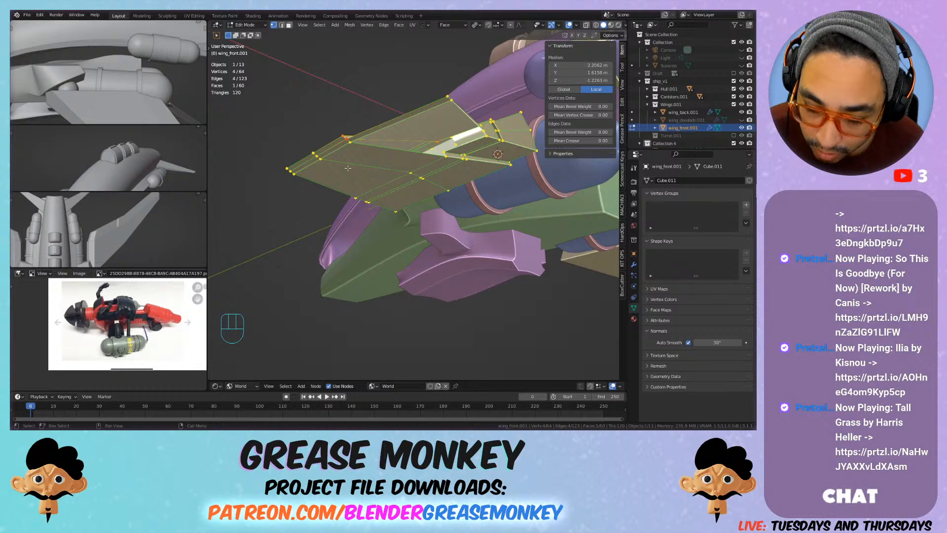
key("ctrl+r")
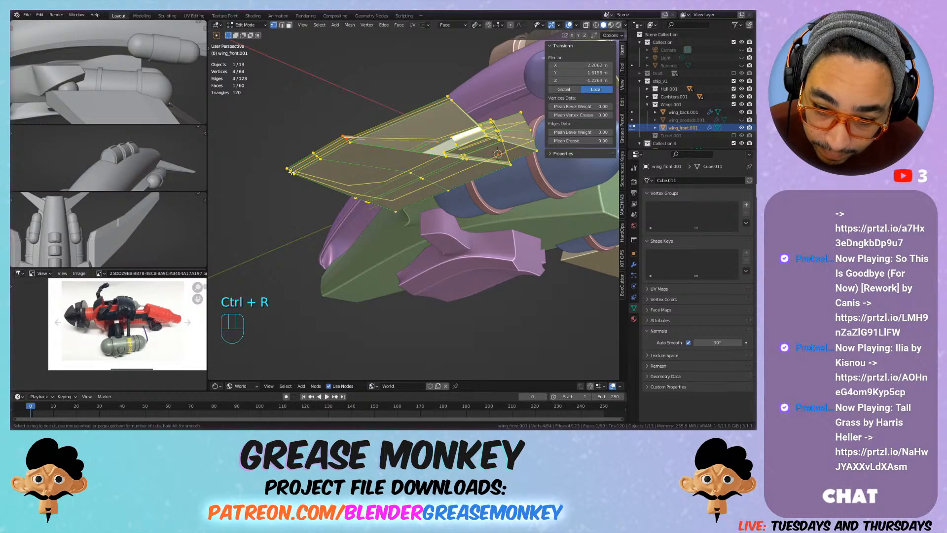
right_click(446, 130)
middle_click_drag(446, 130, 492, 126, "shift")
left_click(492, 127, "alt")
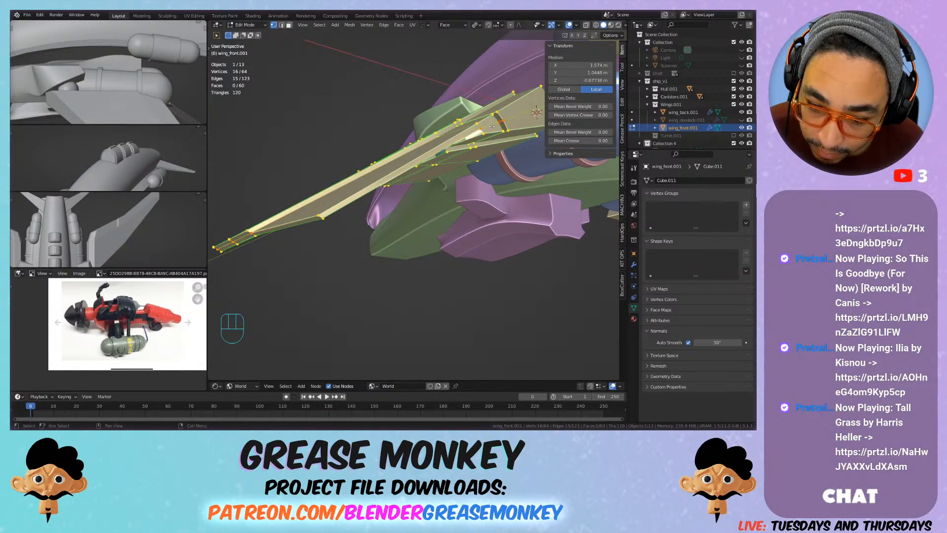
left_click(492, 127)
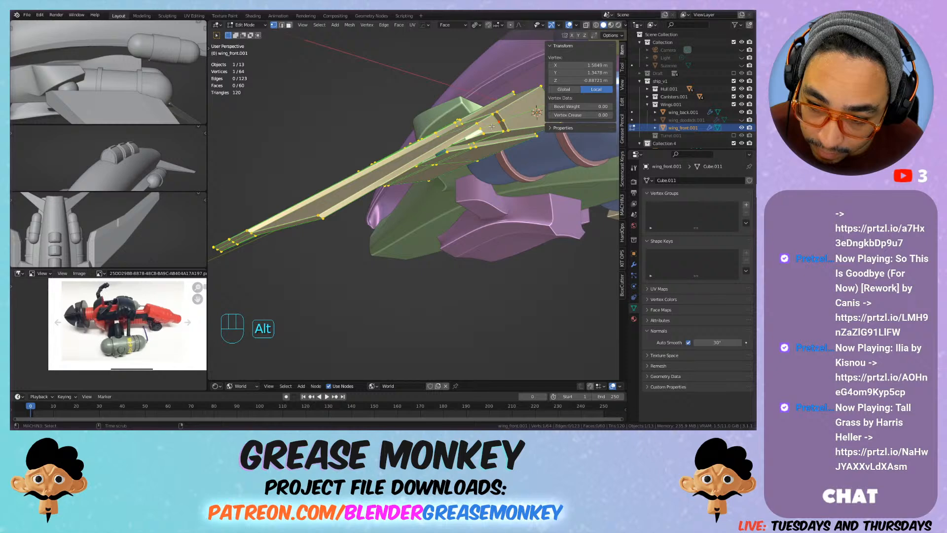
left_click(492, 127, "alt")
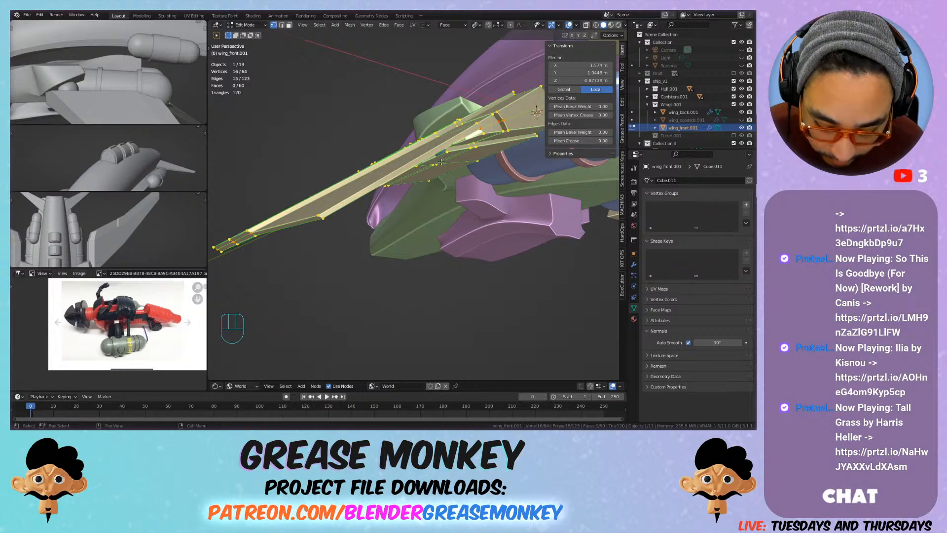
Step: Delete the two side faces and the long outer face of the flap behind the front wing
key("3")
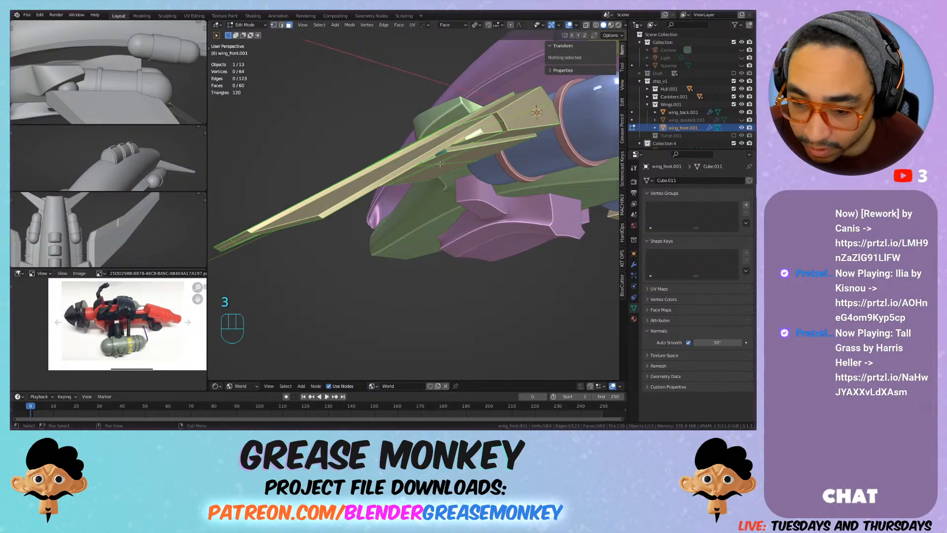
left_click(406, 171, "shift")
middle_click_drag(406, 171, 342, 321)
left_click(464, 176, "shift")
key("x")
left_click(464, 177)
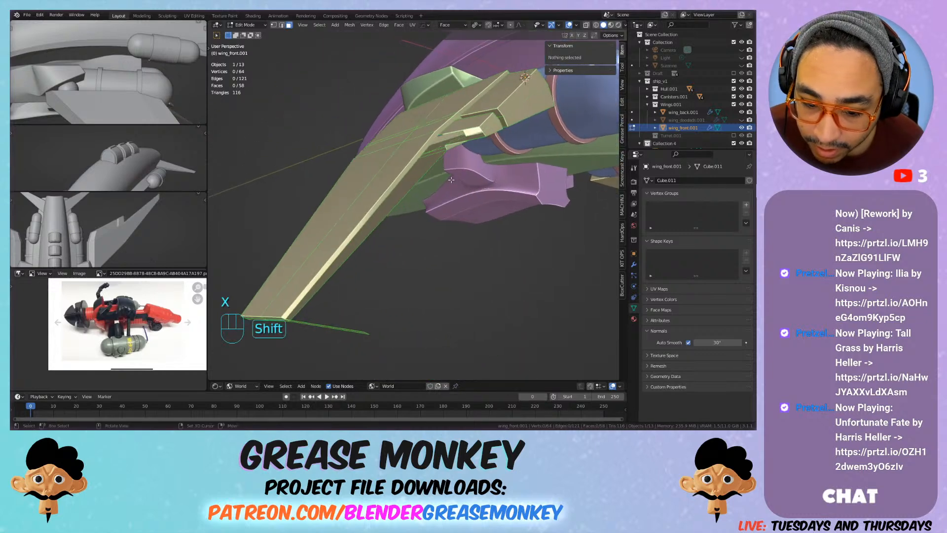
left_click(335, 328)
key("x")
left_click(328, 318)
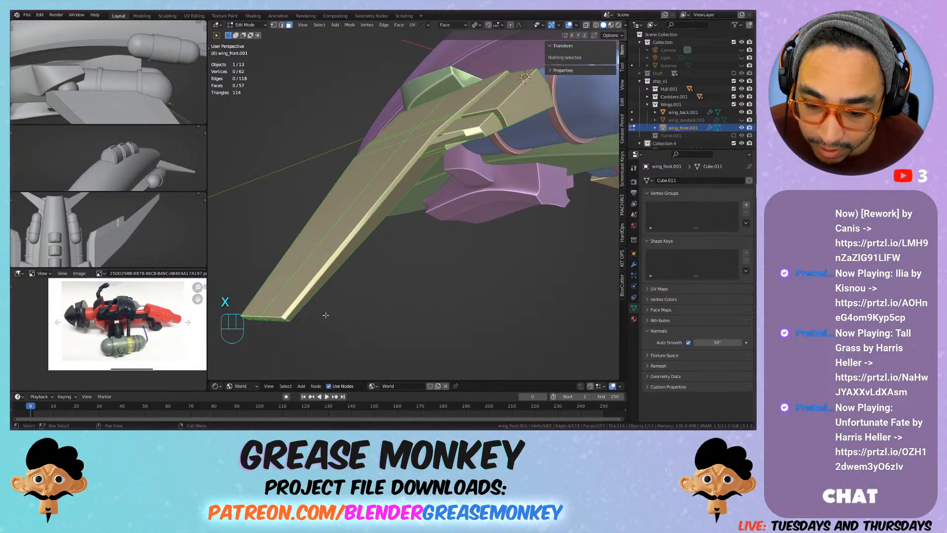
Step: Extrude the front wing's trailing tip corner vertex outward by about -0.053 m in X, 0.064 m in Y and 0.001 m in Z
middle_click_drag(323, 305, 355, 219, "shift")
key("1")
left_click(348, 220, "alt")
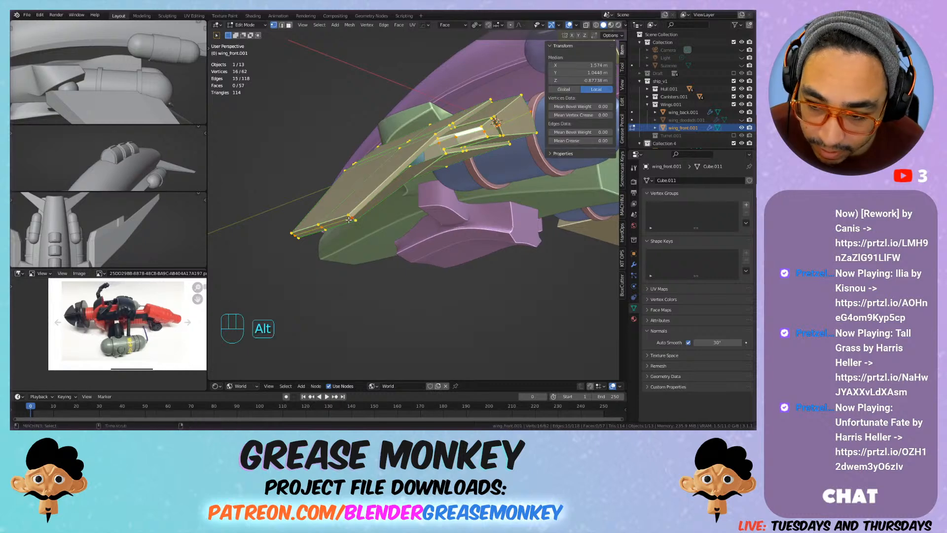
middle_click_drag(349, 220, 380, 203, "shift")
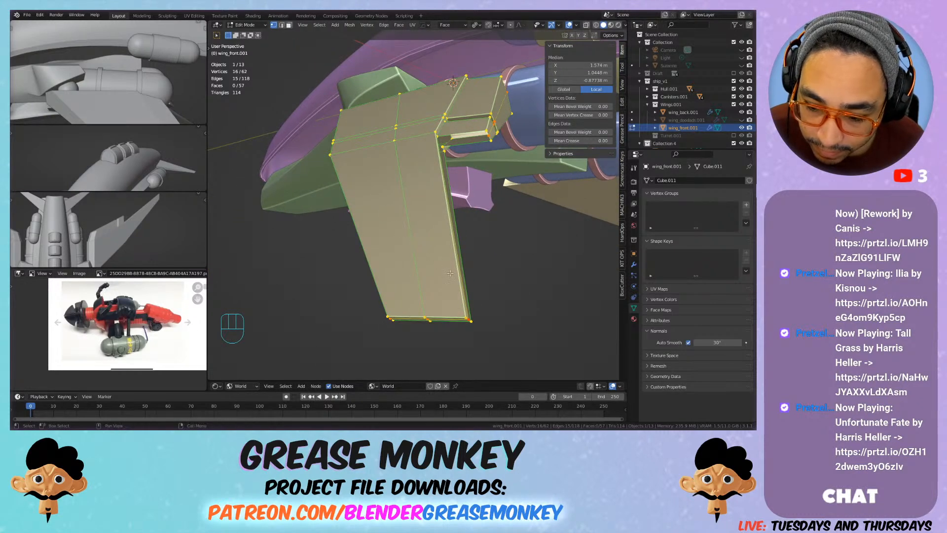
left_click(469, 320)
key("e")
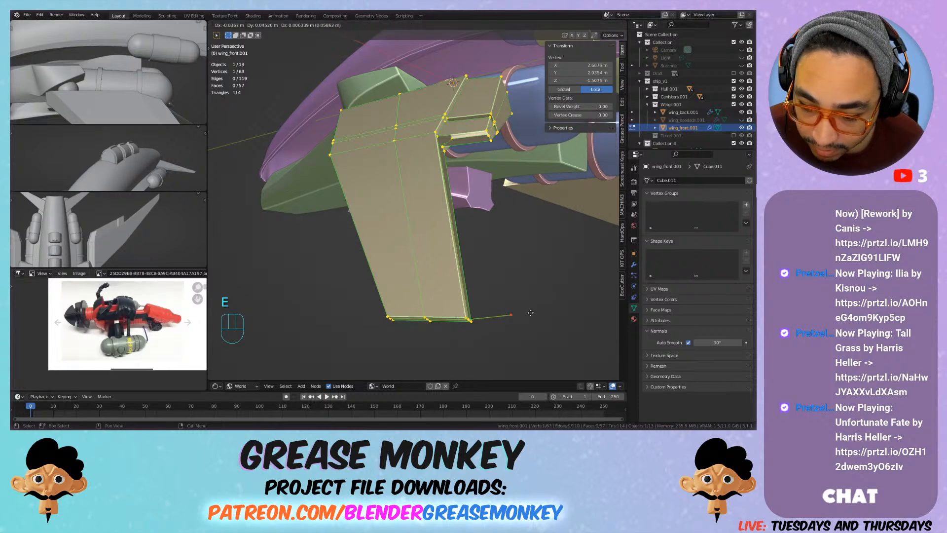
left_click(548, 317)
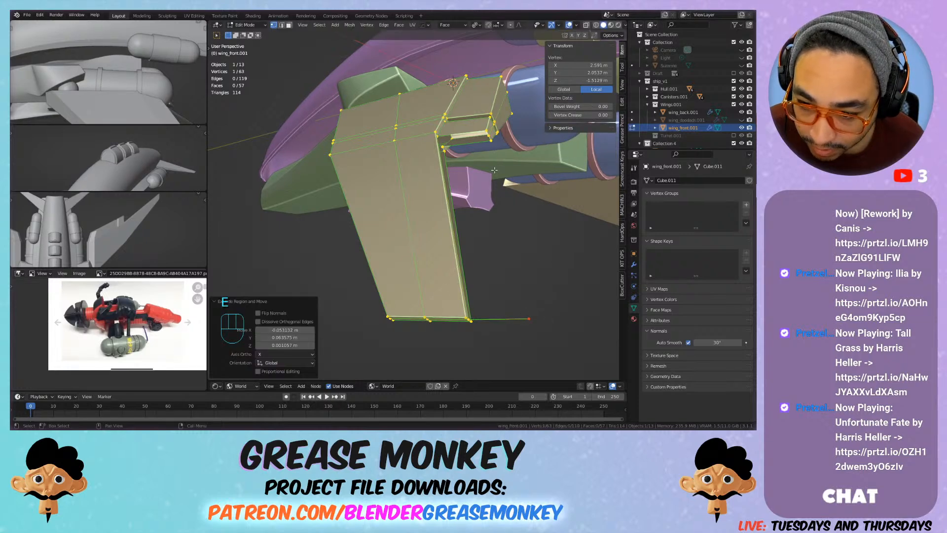
Step: Connect the extruded tip vertex to the outer corner of the root's trailing-edge extrusion with an edge
left_click(486, 134)
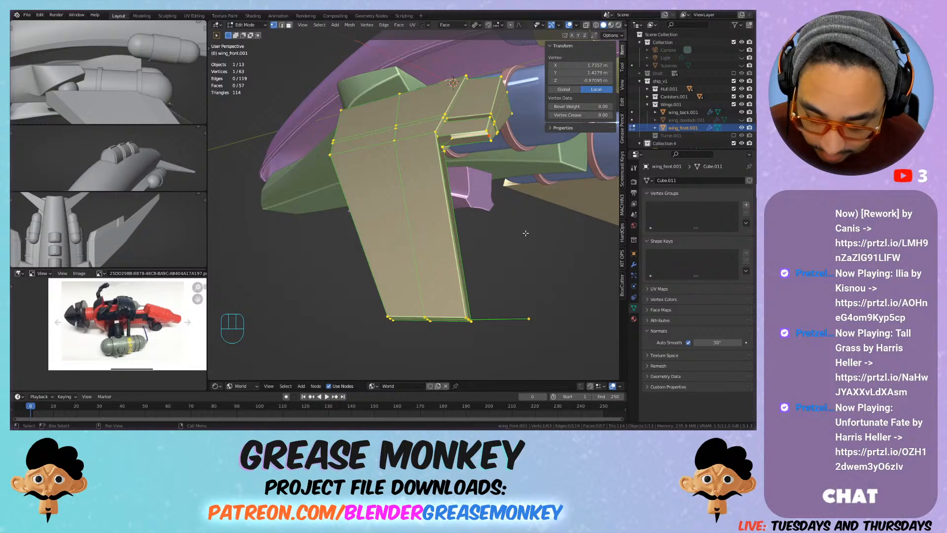
left_click(529, 319, "shift")
key("f")
middle_click_drag(535, 218, 416, 225)
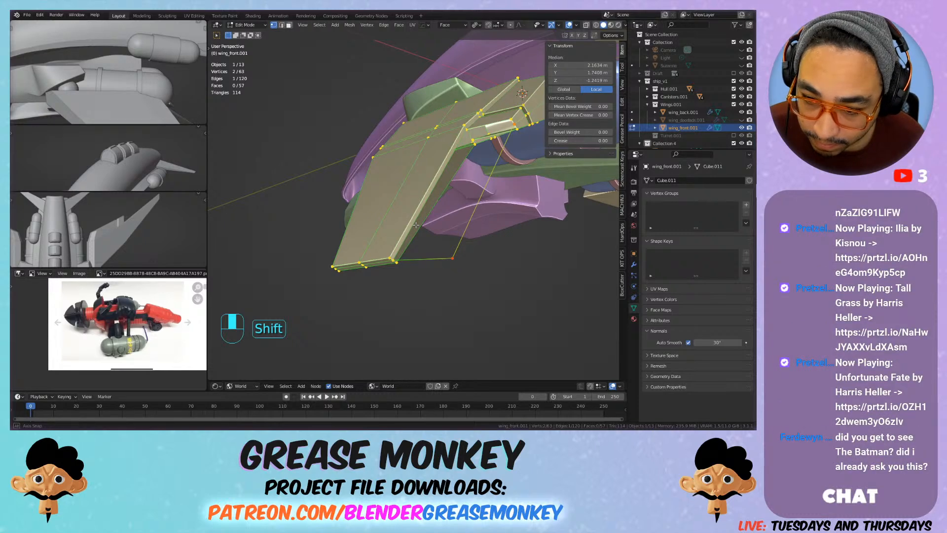
Step: Move the extruded tip vertex by about 0.011 m in X, -0.002 m in Y and 0.019 m in Z
left_click(393, 258)
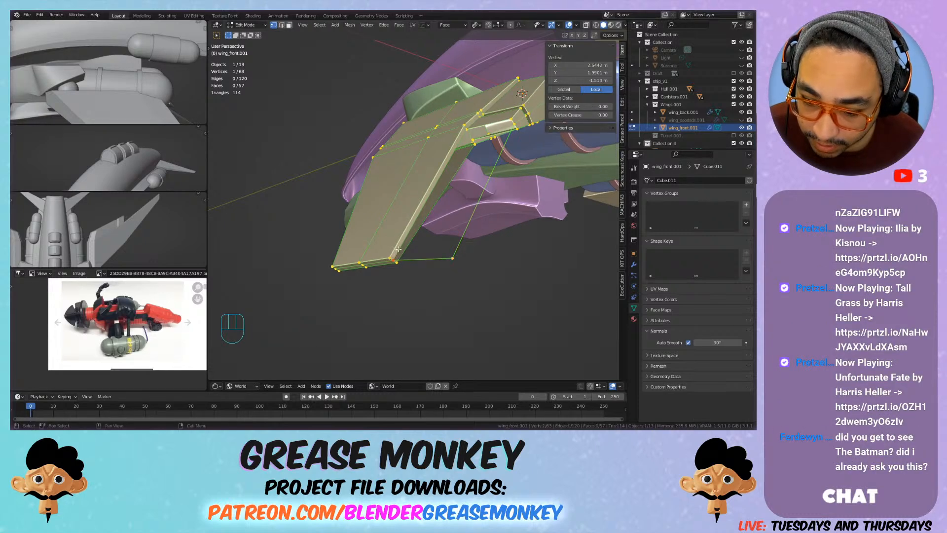
left_click(473, 127, "shift")
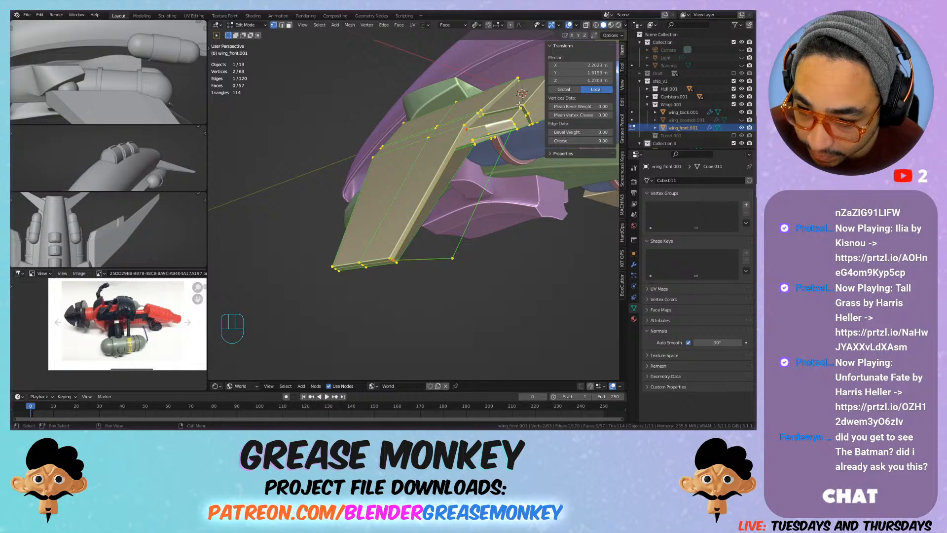
middle_click_drag(492, 103, 476, 185, "shift")
left_click(476, 185)
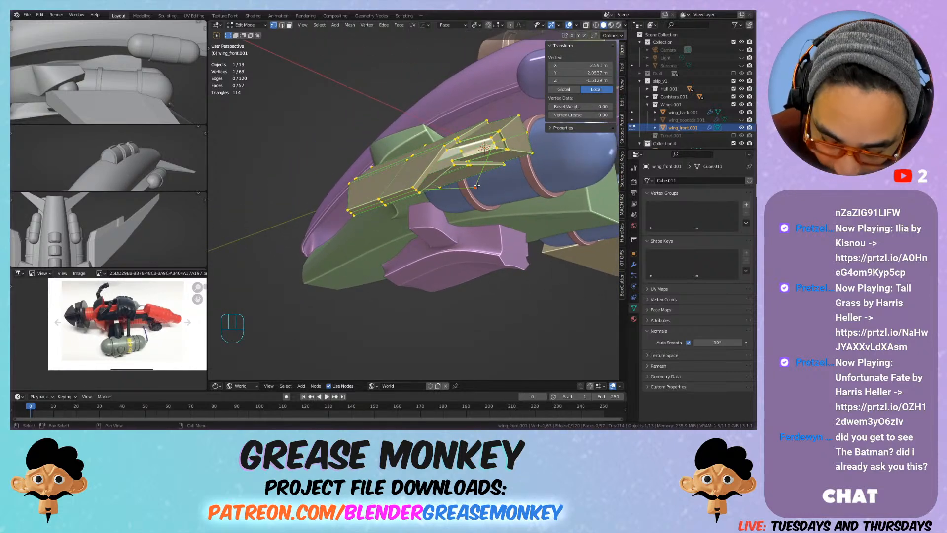
key("g")
left_click(466, 167)
middle_click_drag(466, 167, 464, 133)
middle_click_drag(464, 134, 320, 265, "shift")
Step: Move the extruded tip vertex in top view by about -0.037 m in X and -0.007 m in Y
key("KP_7")
scroll(466, 166, "down", 3)
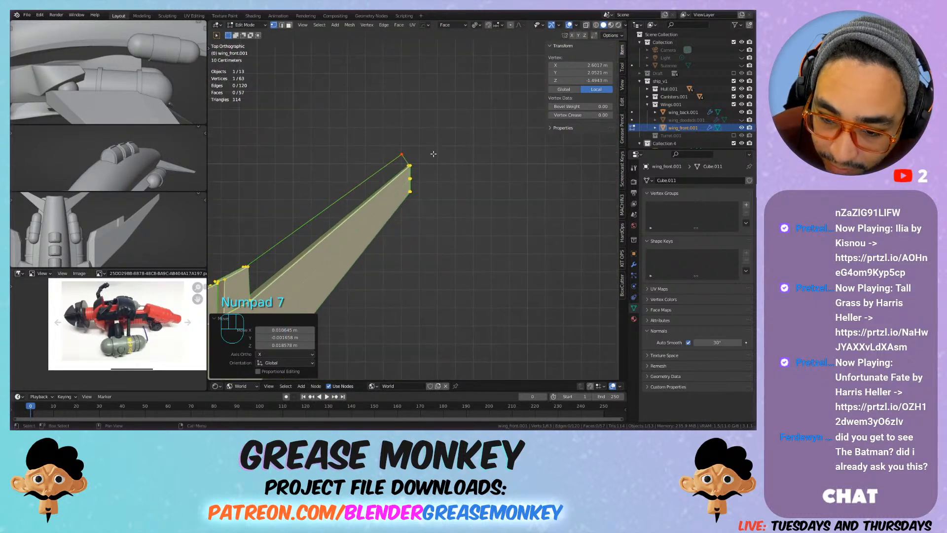
scroll(433, 153, "up", 3)
key("g")
left_click(417, 136)
middle_click_drag(304, 180, 448, 158)
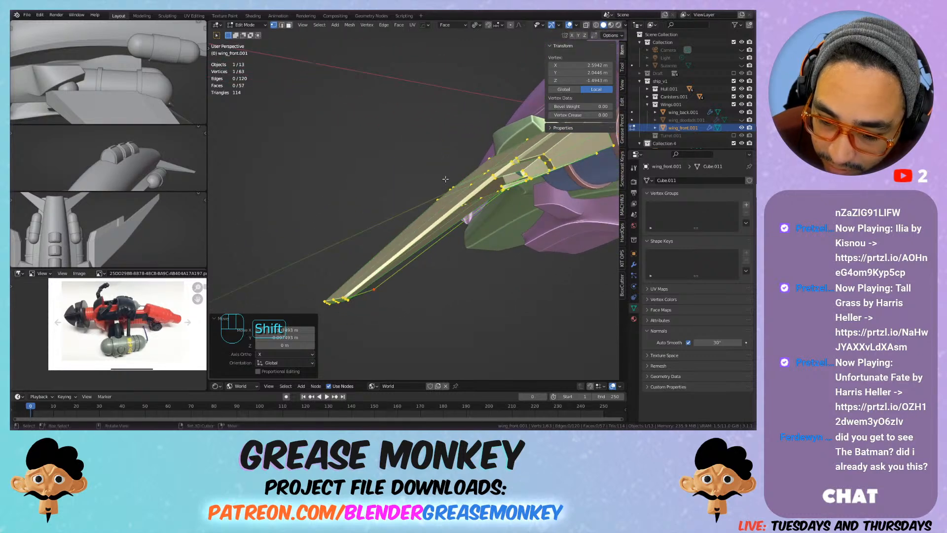
left_click(348, 299, "shift")
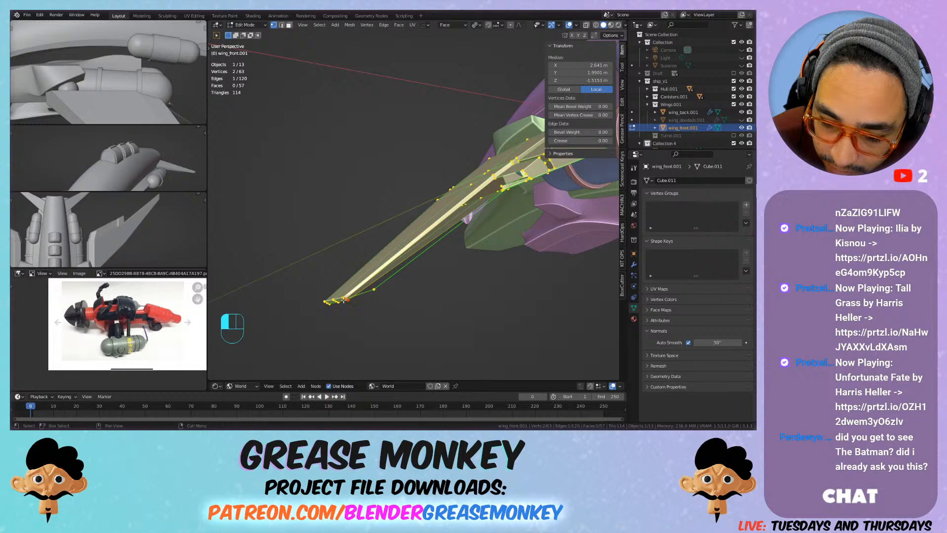
key("g")
key("ctrl+z")
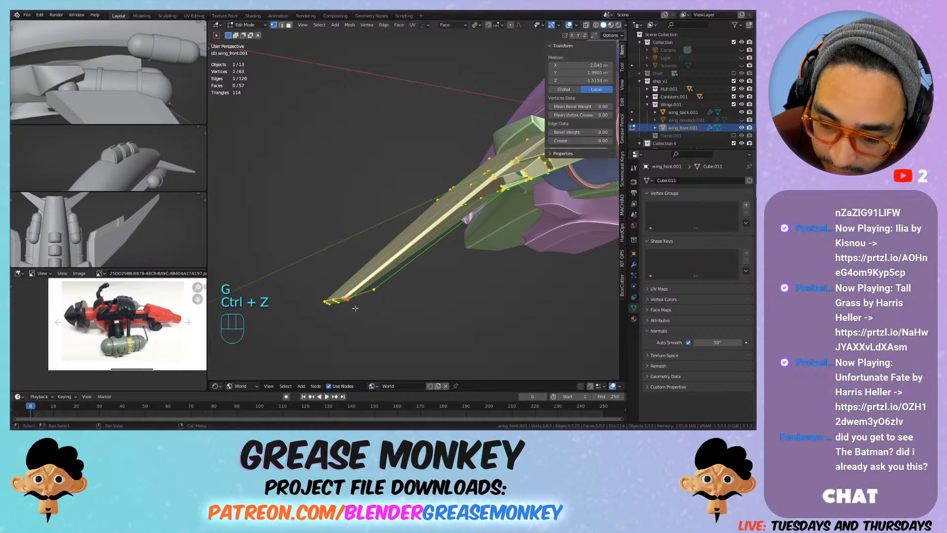
Step: Examine the flap outline between the front wing's trailing tip corner and the root extrusion, checking the two tip vertices
middle_click_drag(370, 290, 427, 226)
scroll(406, 270, "up", 1)
middle_click_drag(406, 271, 408, 232)
scroll(367, 268, "up", 1)
middle_click_drag(366, 269, 362, 245)
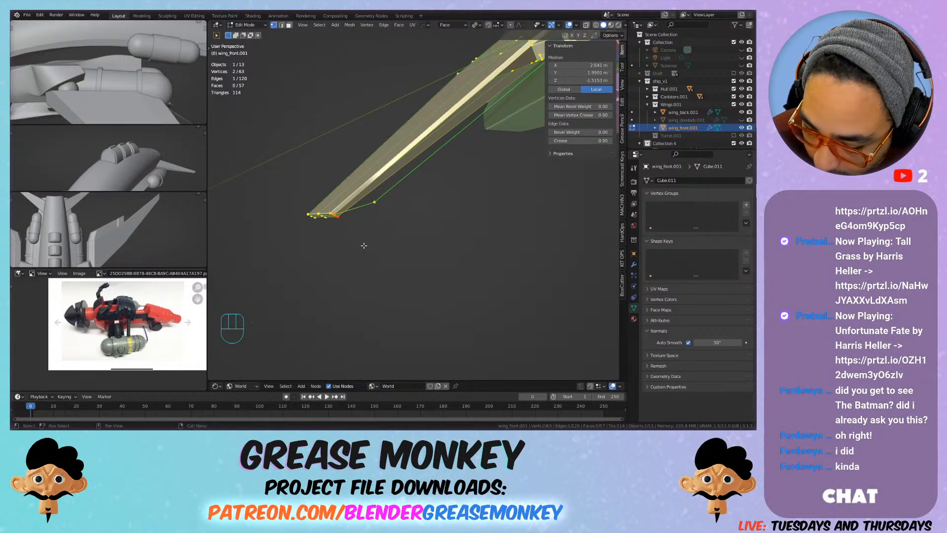
left_click(338, 215)
left_click(375, 200, "shift")
mouse_move(390, 167)
middle_mouse_down()
mouse_move(401, 168)
mouse_move(393, 185)
middle_mouse_up()
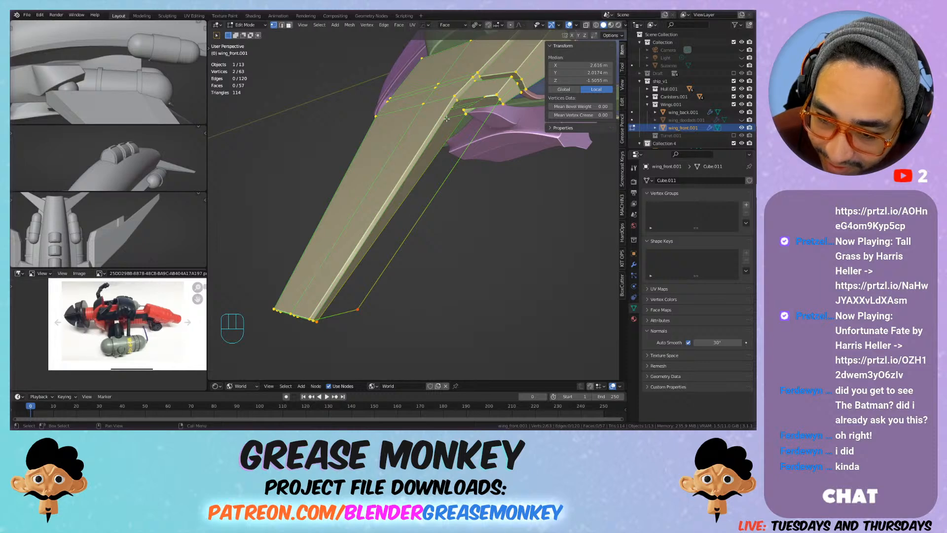
Step: Delete the long edge running lengthwise along the outer section of the front wing's trailing side
key("2")
left_click(441, 127)
key("x")
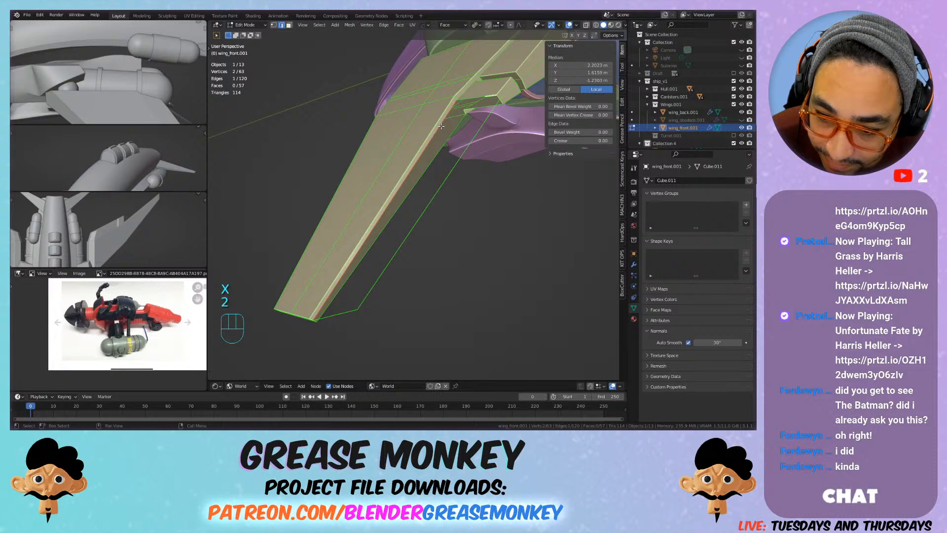
key("x")
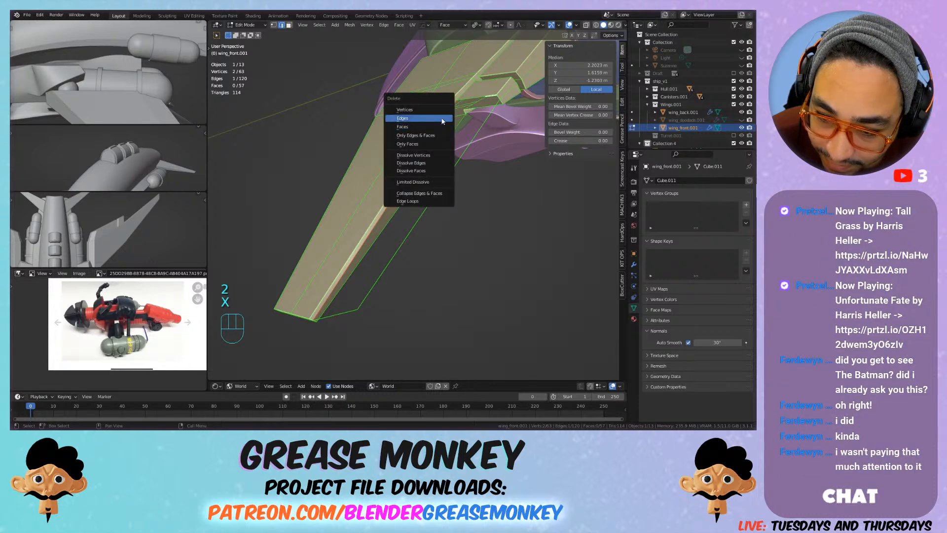
left_click(402, 118)
Step: Examine the flap's outline edges and the corner vertices where the wing's outer section meets the root extrusion
left_click(458, 101)
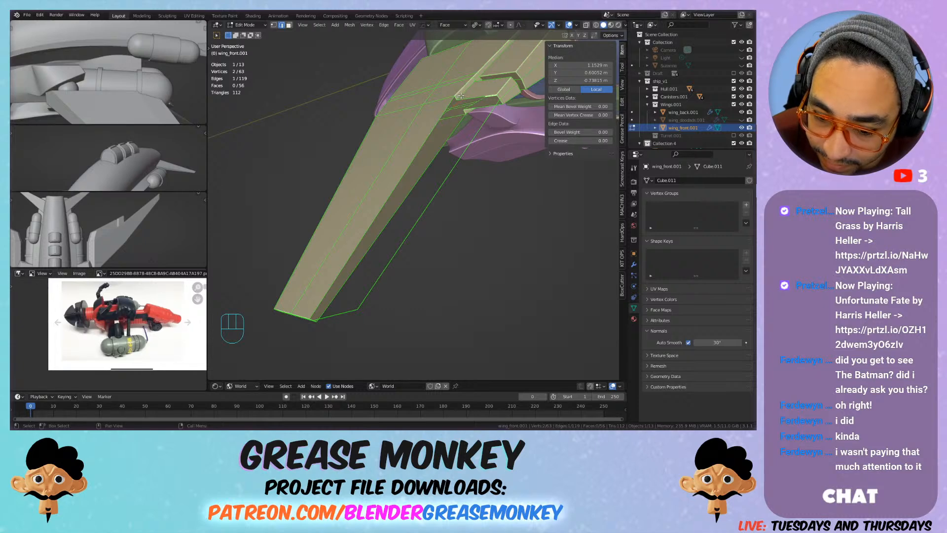
mouse_move(461, 96)
middle_mouse_down()
mouse_move(449, 92)
mouse_move(459, 92)
middle_mouse_up()
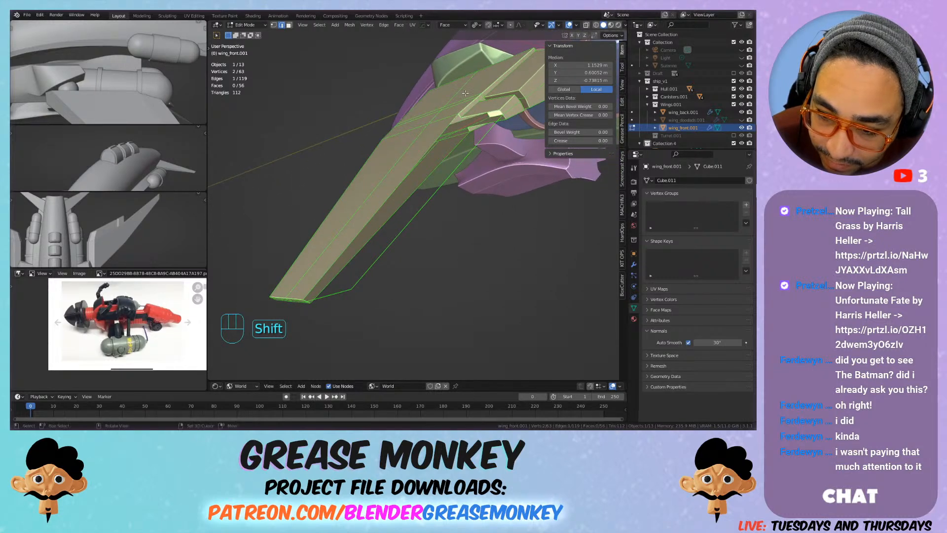
left_click(492, 120, "alt")
left_click(495, 125, "alt")
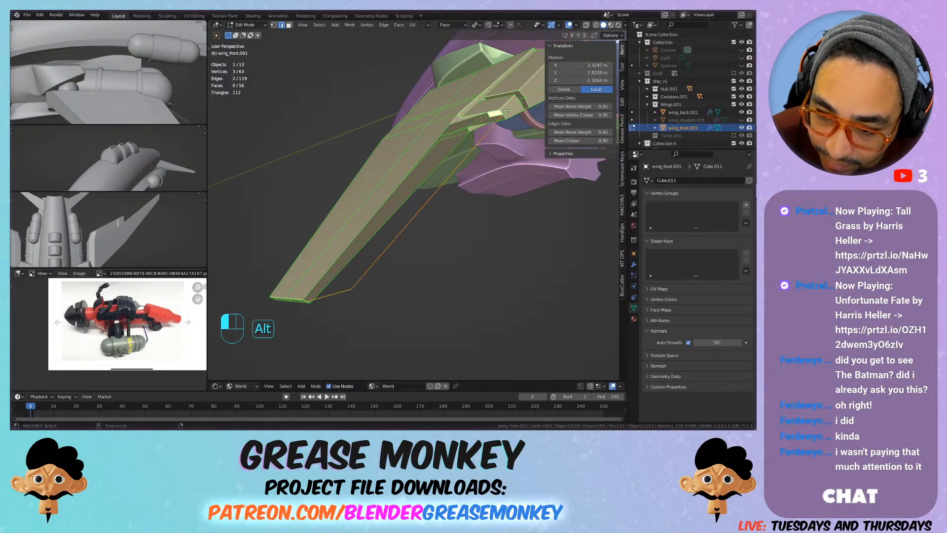
left_click(503, 114, "alt+shift")
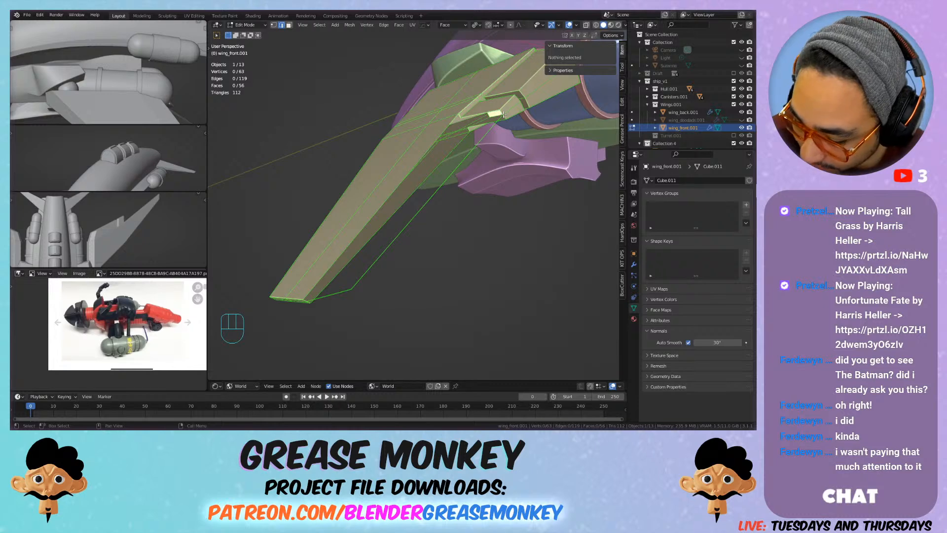
mouse_move(493, 220)
middle_mouse_down("shift")
mouse_move(472, 214)
mouse_move(505, 224)
mouse_move(434, 211)
mouse_move(440, 224)
mouse_move(452, 213)
mouse_move(486, 213)
middle_mouse_up("shift")
key("1")
left_click(517, 138)
middle_click_drag(517, 138, 506, 182, "shift")
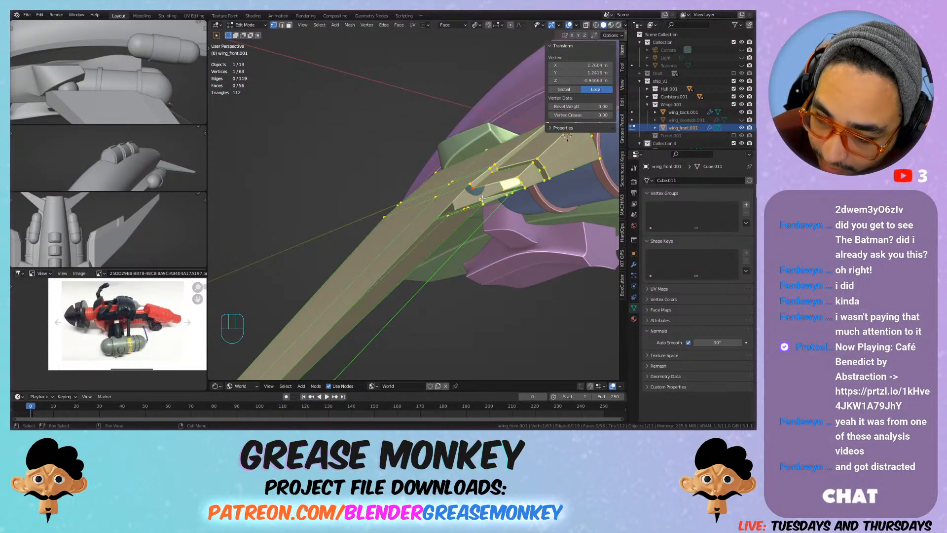
middle_click_drag(482, 198, 432, 238, "shift")
left_click(434, 235, "shift")
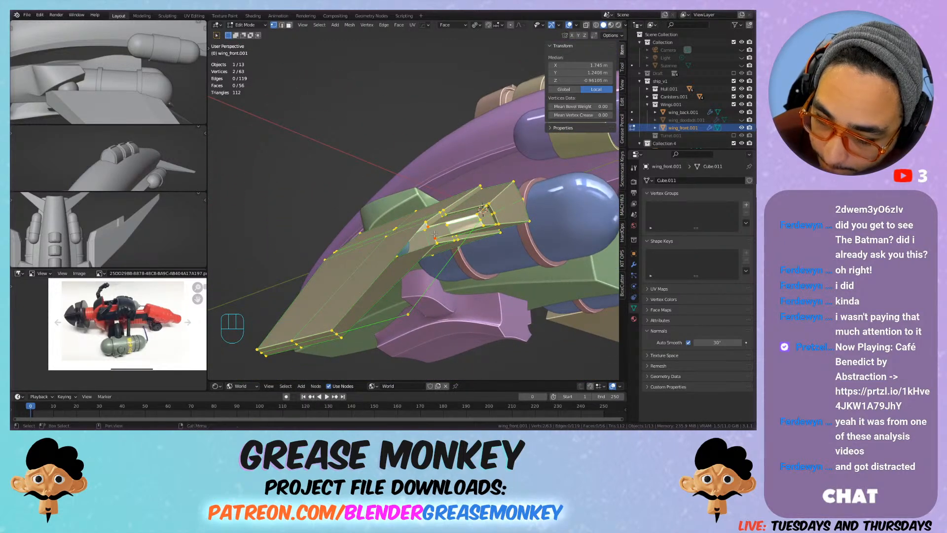
middle_click_drag(437, 231, 448, 227, "shift")
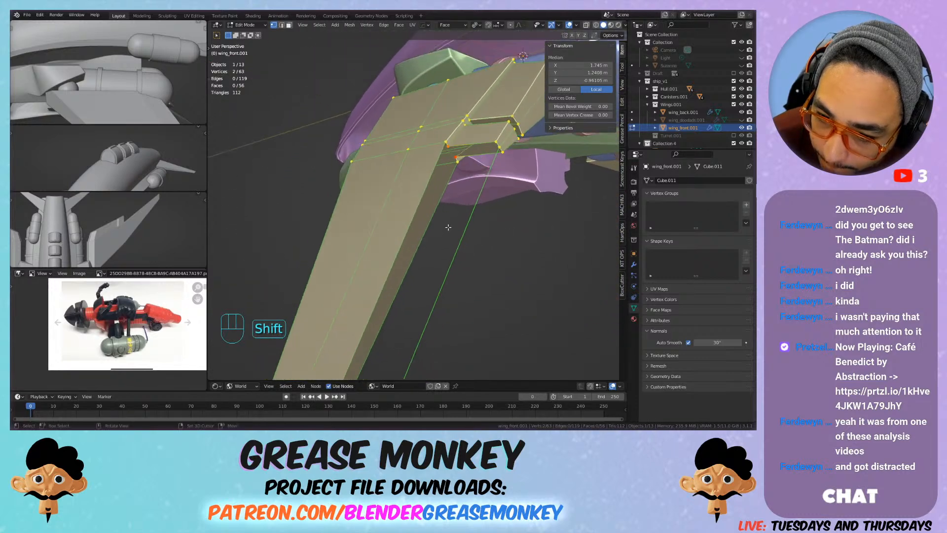
scroll(464, 173, "down", 2)
scroll(479, 148, "down", 2)
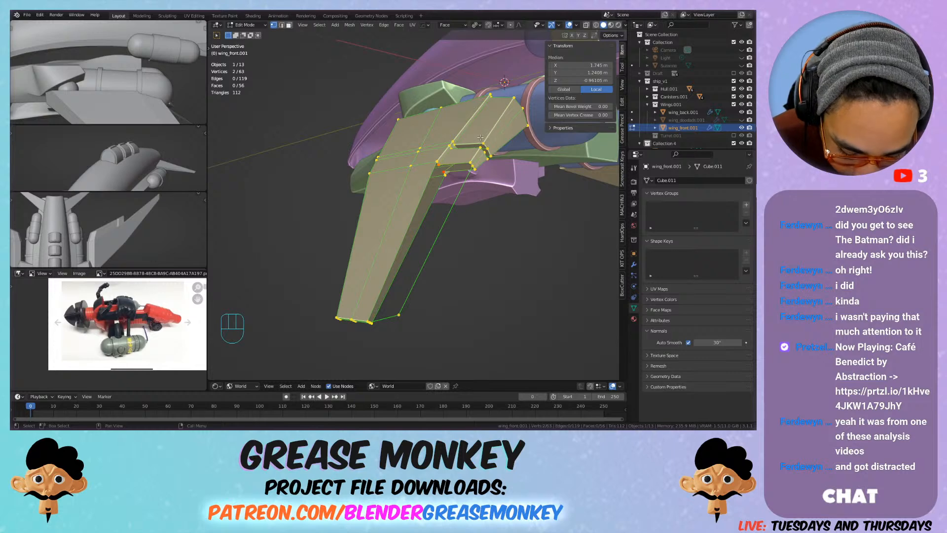
Step: Delete three faces of the trailing-edge extrusion at the front wing's root
key("3")
left_click(480, 135)
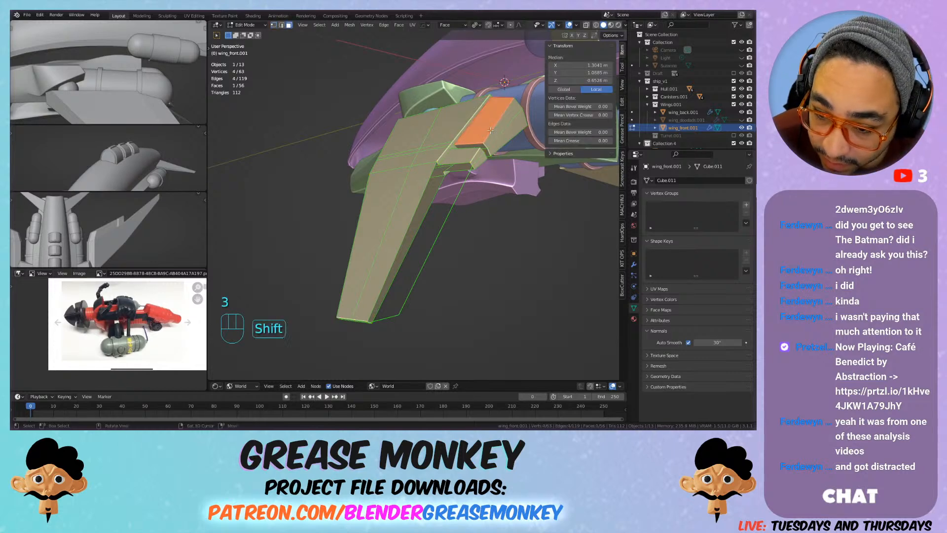
left_click(502, 132, "shift")
left_click(503, 132, "shift")
key("x")
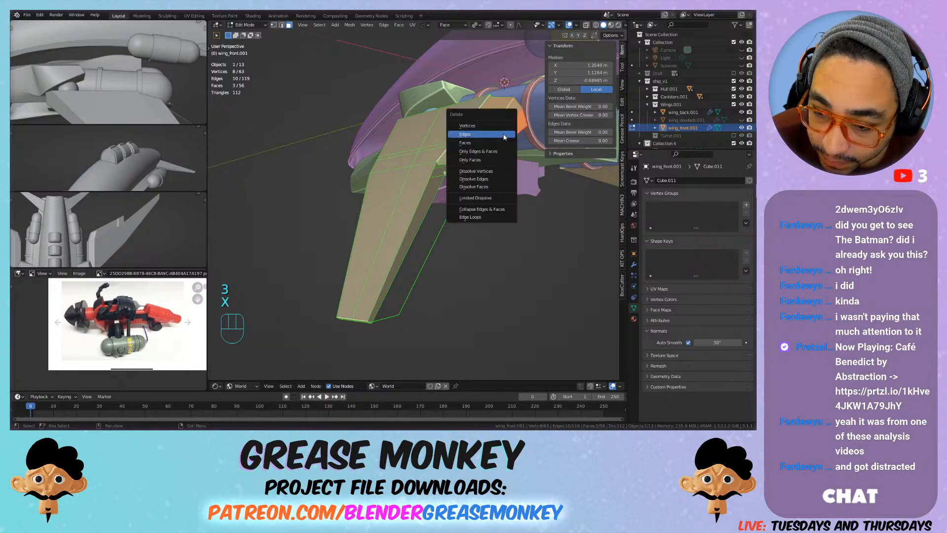
left_click(493, 144)
Step: Delete the extrusion's small outer-end face and the adjoining strip of faces on the wing root's trailing side
left_click(477, 156)
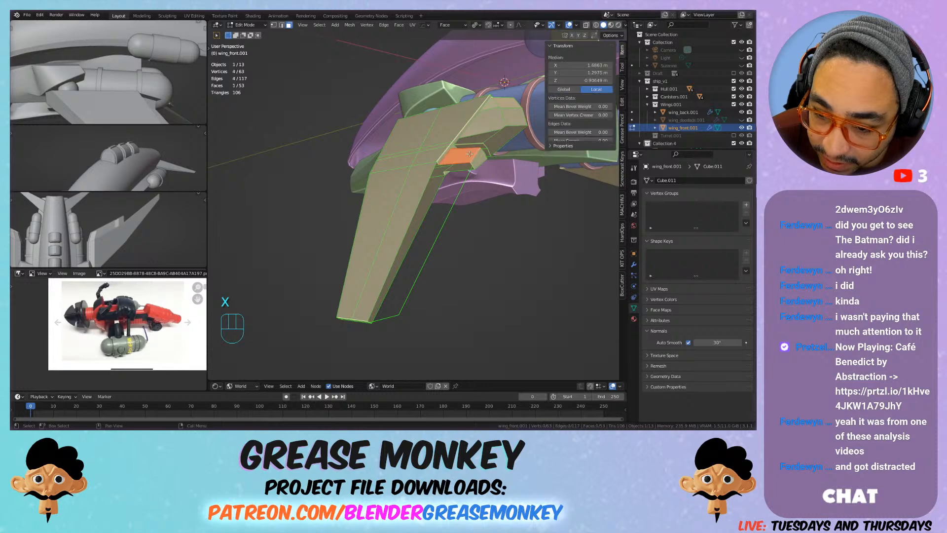
key("x")
left_click(462, 164)
middle_click_drag(462, 164, 398, 212)
middle_click_drag(500, 134, 414, 126)
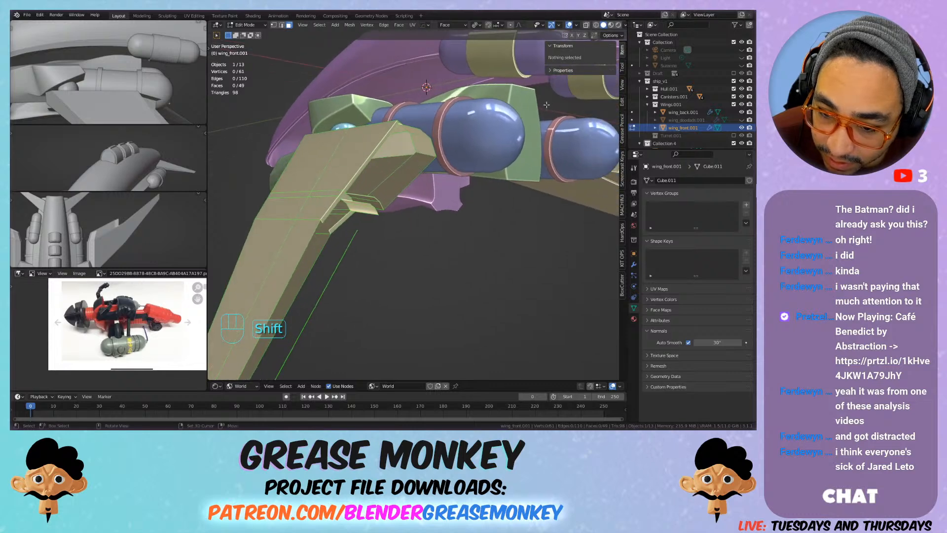
left_click(415, 129, "alt")
key("x")
left_click(419, 137)
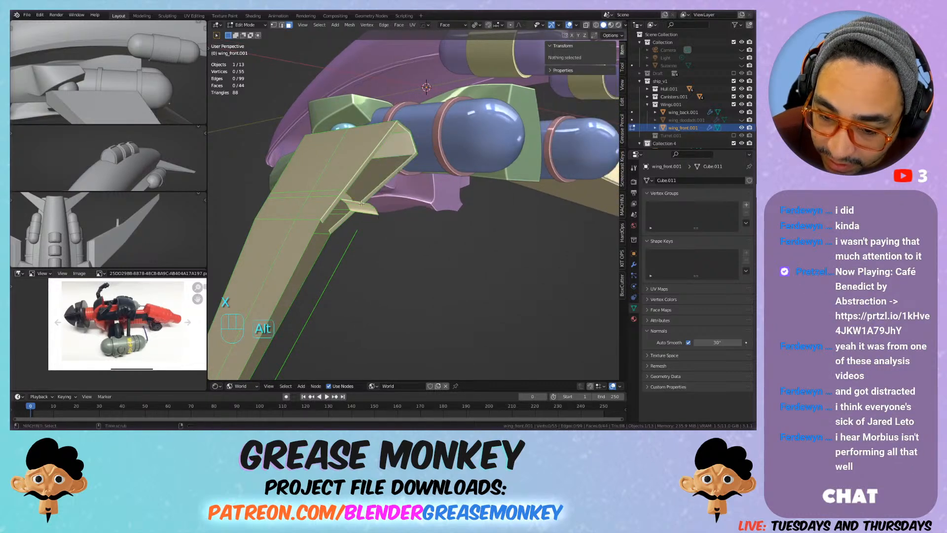
Step: Delete the extrusion's remaining leftover faces and the old faces inside the wing's trailing side
left_click(363, 203, "alt")
key("x")
left_click(364, 203)
middle_click_drag(364, 203, 325, 213, "shift")
left_click(511, 150)
key("x")
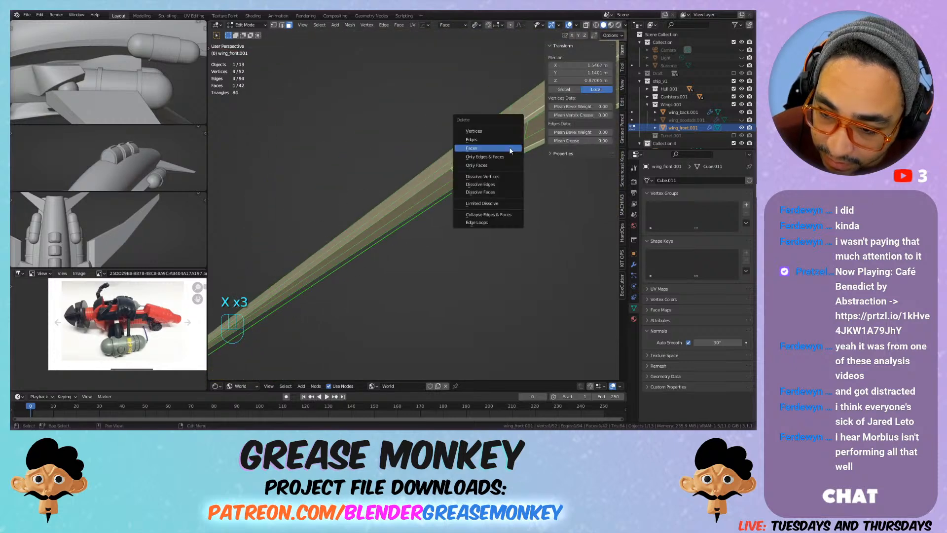
left_click(505, 148)
left_click(500, 145)
key("x")
left_click(499, 148)
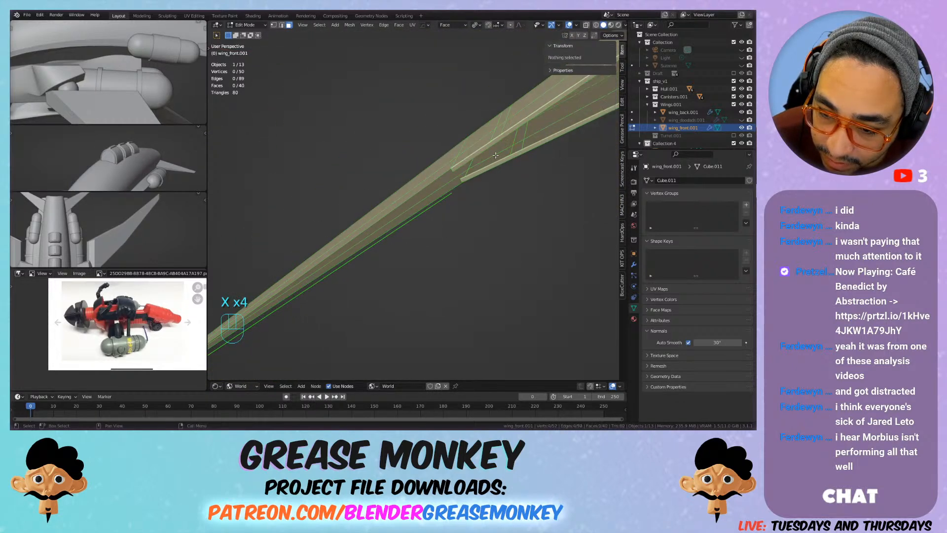
left_click(509, 158, "alt")
key("x")
left_click(508, 155)
middle_click_drag(508, 155, 386, 220, "shift")
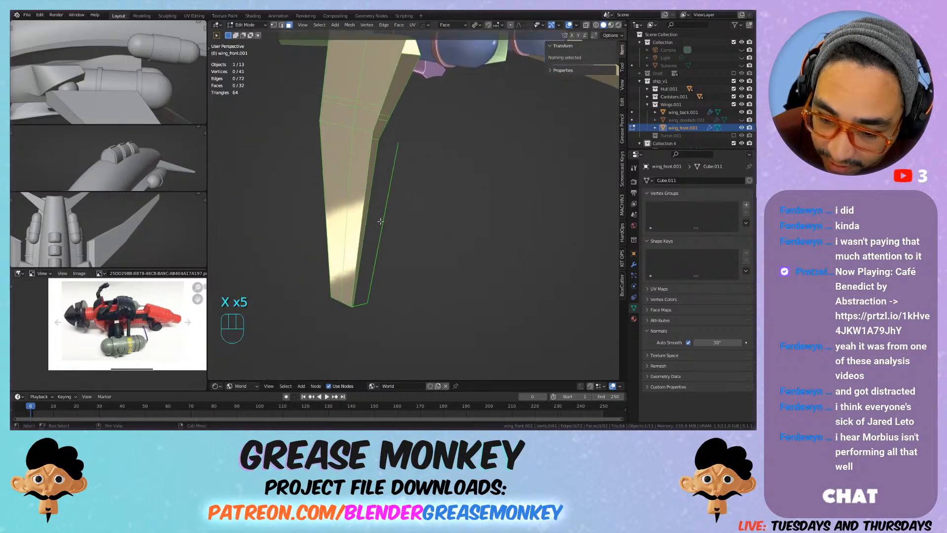
Step: Delete the two loose flap outline edges beside the front wing's trailing side and tip
key("2")
key("1")
key("2")
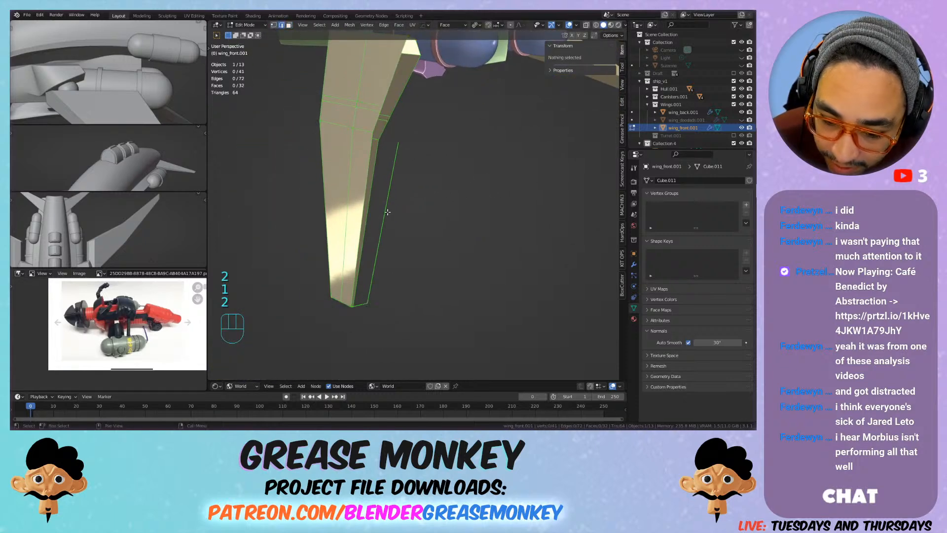
key("2")
left_click(395, 189)
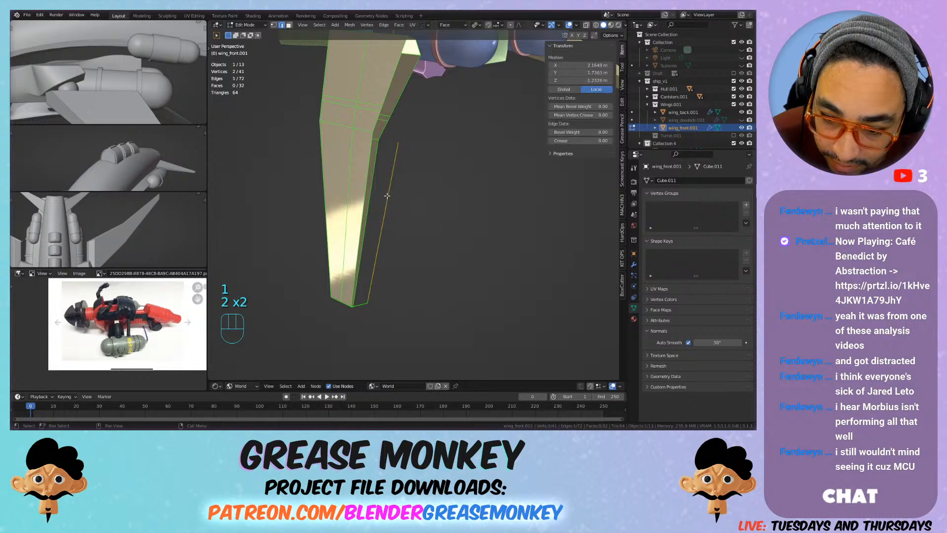
key("x")
left_click(389, 189)
left_click(366, 315)
key("x")
left_click(375, 305)
middle_click_drag(374, 305, 366, 222)
middle_click_drag(366, 222, 353, 260, "shift")
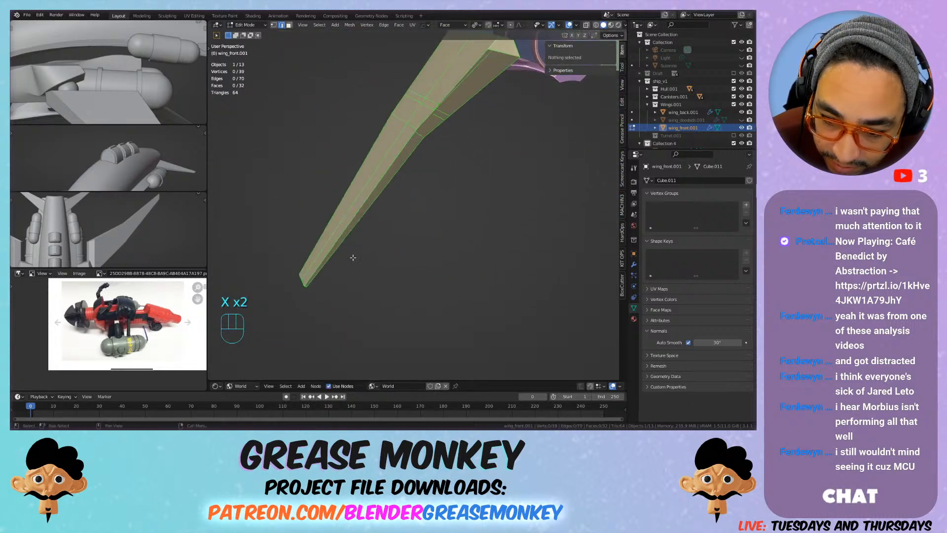
Step: Dissolve the lengthwise edge loop running around the front wing's rim at mid-thickness
key("2")
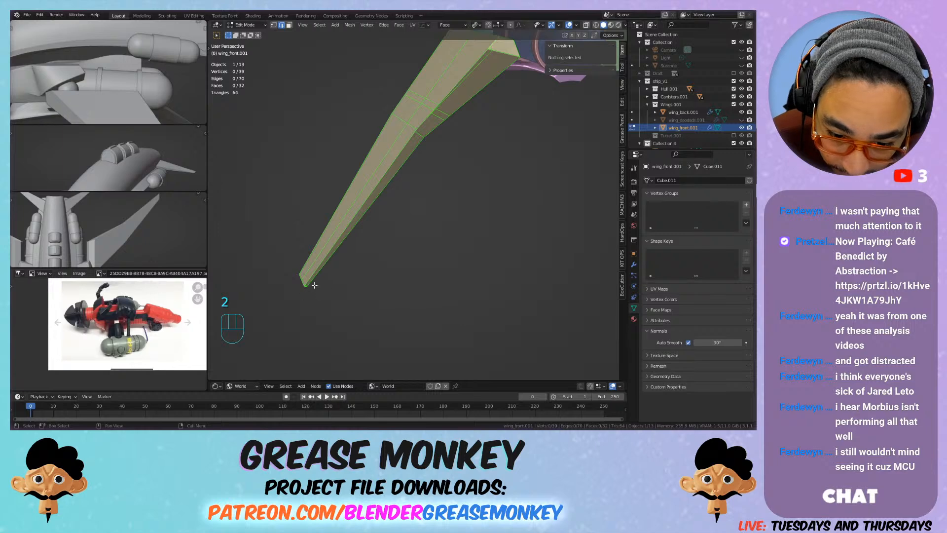
left_click(307, 286)
scroll(303, 290, "up", 2)
middle_click_drag(294, 295, 364, 214, "shift")
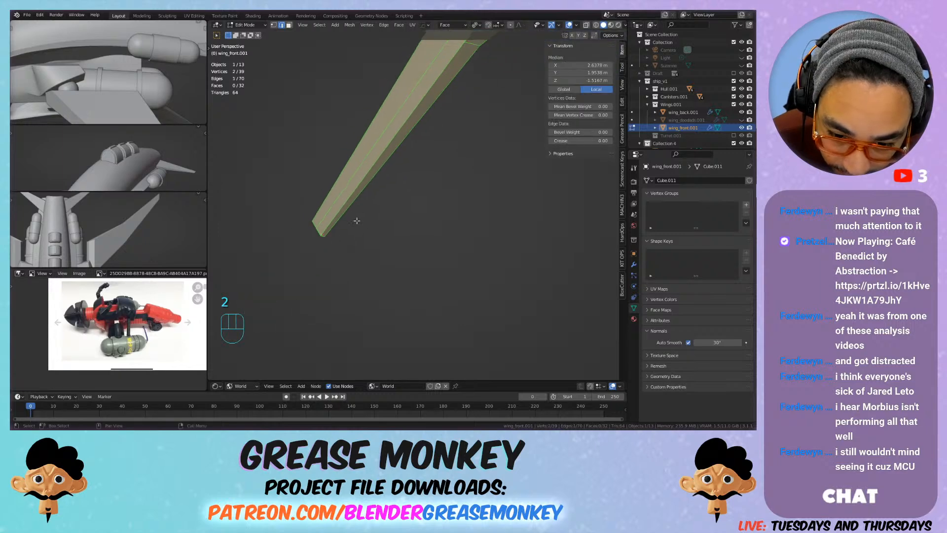
scroll(345, 226, "up", 2)
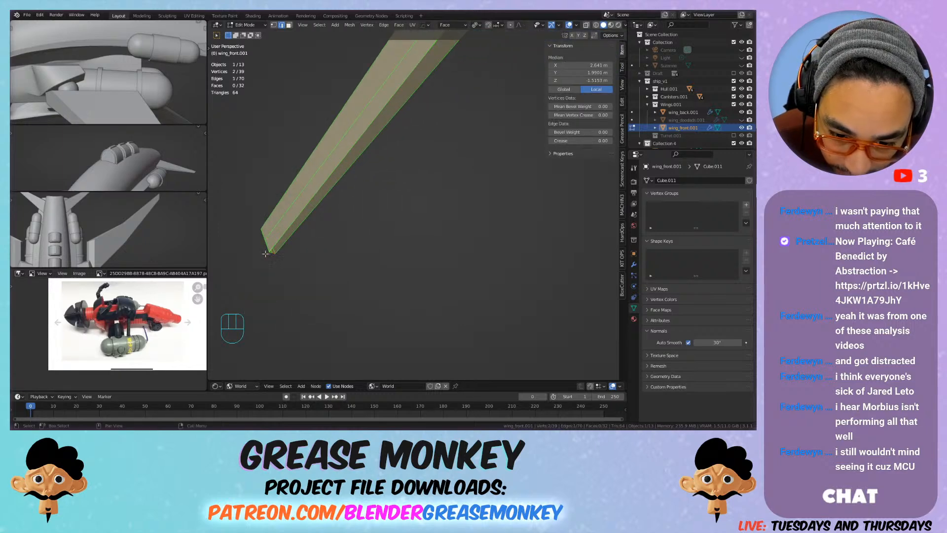
middle_click_drag(308, 210, 367, 182)
scroll(319, 237, "down", 4)
middle_click_drag(367, 182, 364, 156, "shift")
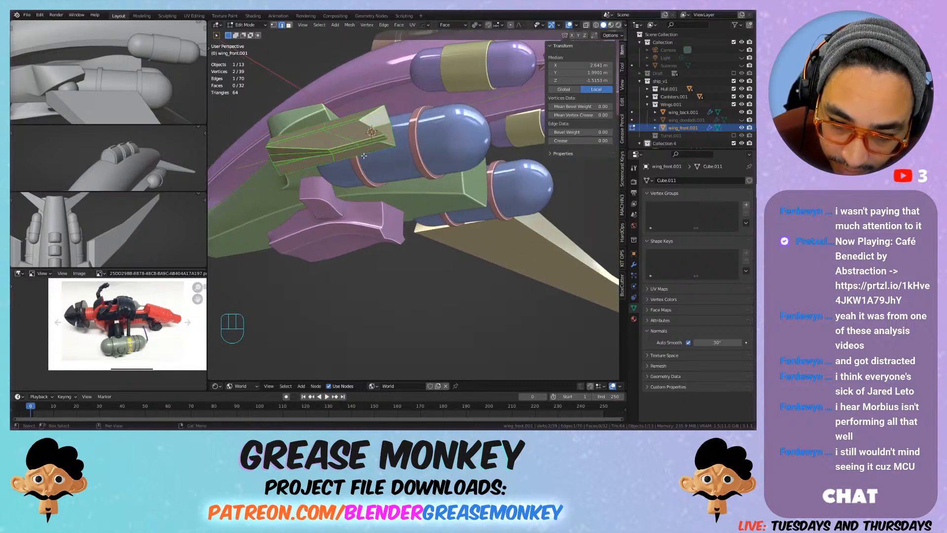
double_click(344, 147, "alt")
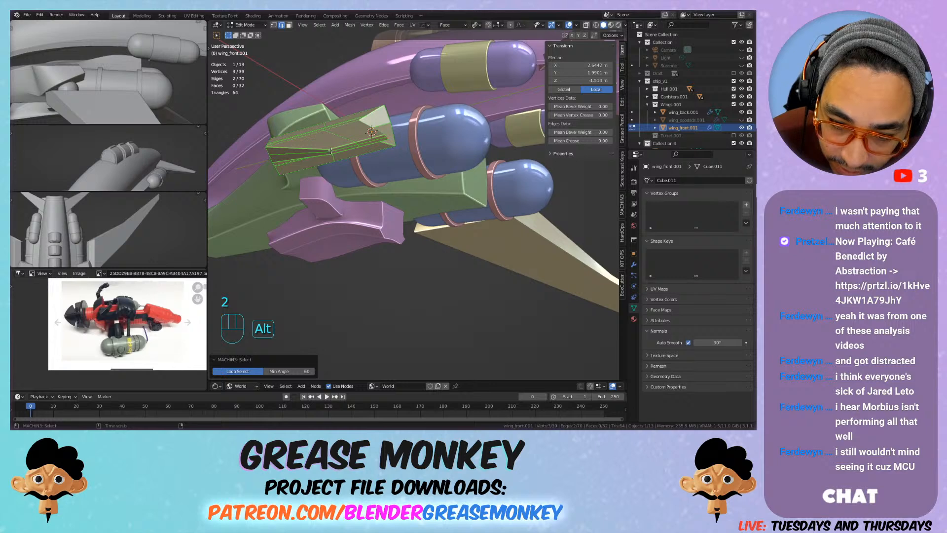
left_click(350, 146, "alt")
key("x")
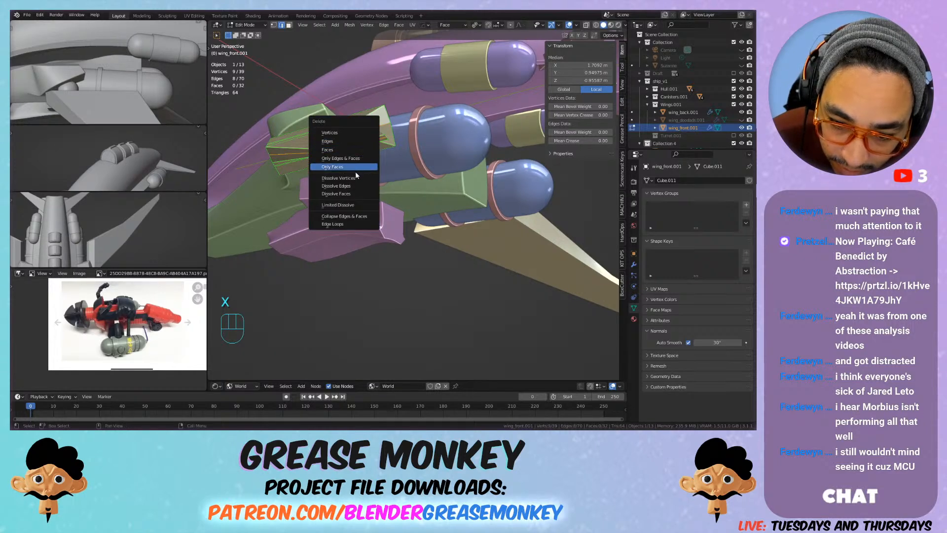
left_click(350, 185)
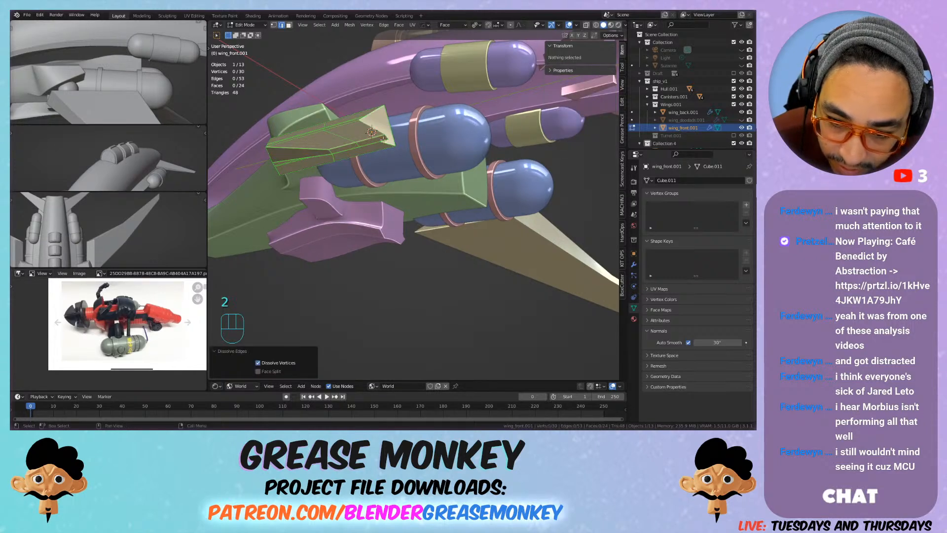
Step: Fill the open trailing side of the front wing with four faces, starting from the tip edge
left_click(384, 140)
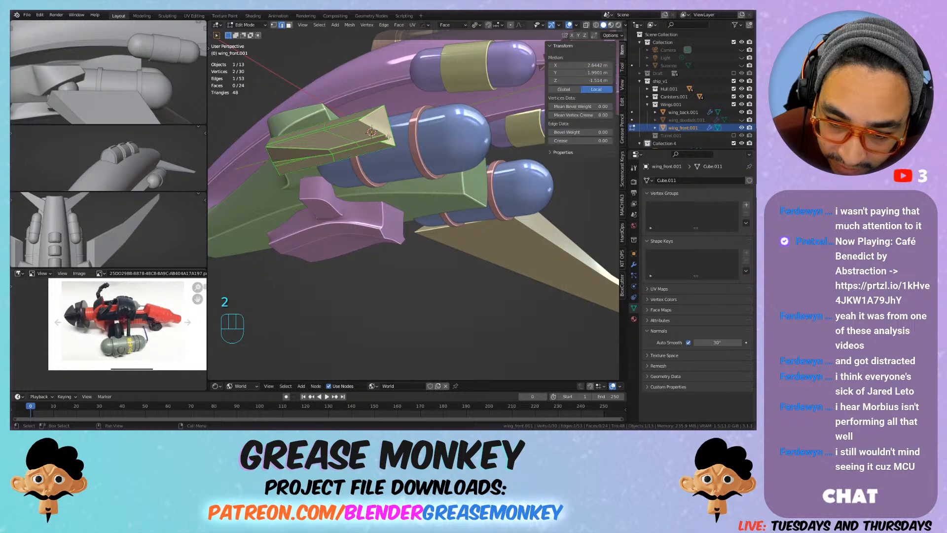
mouse_move(384, 140)
middle_mouse_down("shift")
mouse_move(509, 95)
mouse_move(450, 123)
mouse_move(341, 231)
mouse_move(404, 157)
mouse_move(447, 71)
mouse_move(374, 148)
mouse_move(374, 101)
mouse_move(371, 139)
middle_mouse_up("shift")
scroll(398, 134, "down", 2)
key("f")
key("f")
key("f")
key("f")
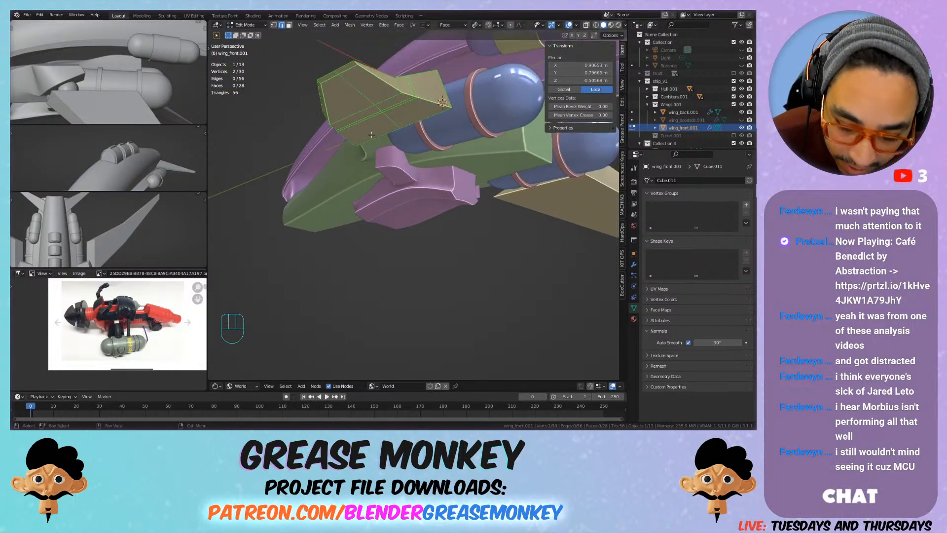
Step: Add one centred loop cut lengthwise around the front wing's rim, with a slide factor of 0
key("ctrl+r")
left_click(361, 65)
right_click(361, 64)
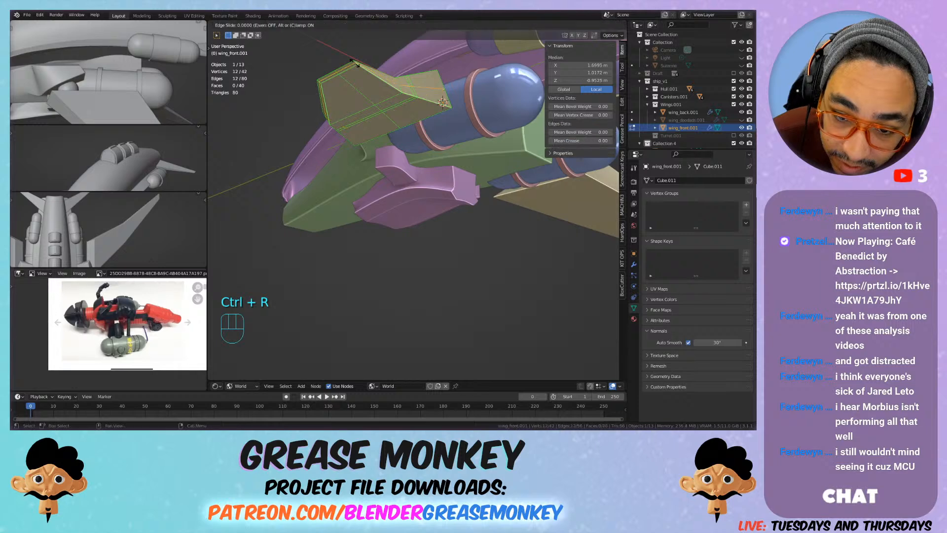
middle_click_drag(361, 64, 435, 100, "shift")
scroll(435, 100, "down", 3)
middle_click_drag(367, 118, 441, 257)
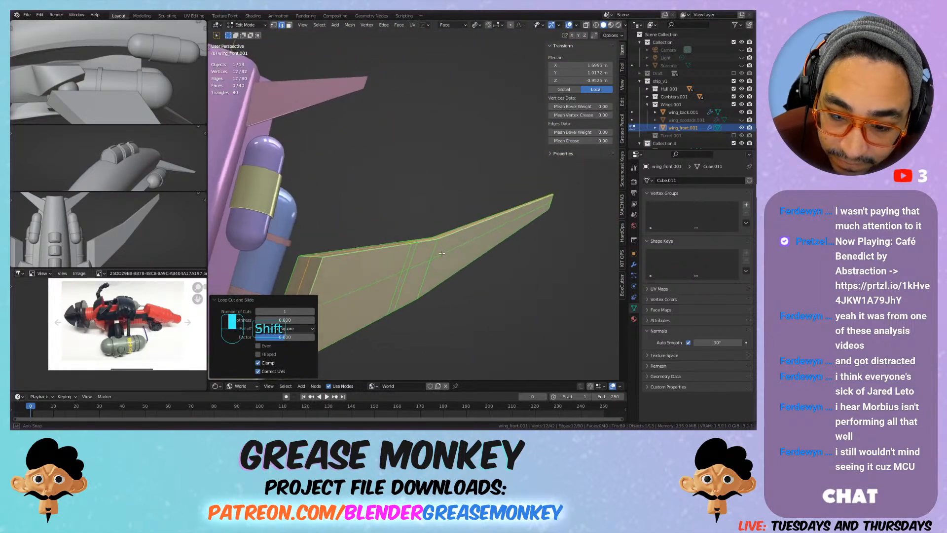
scroll(435, 262, "up", 3)
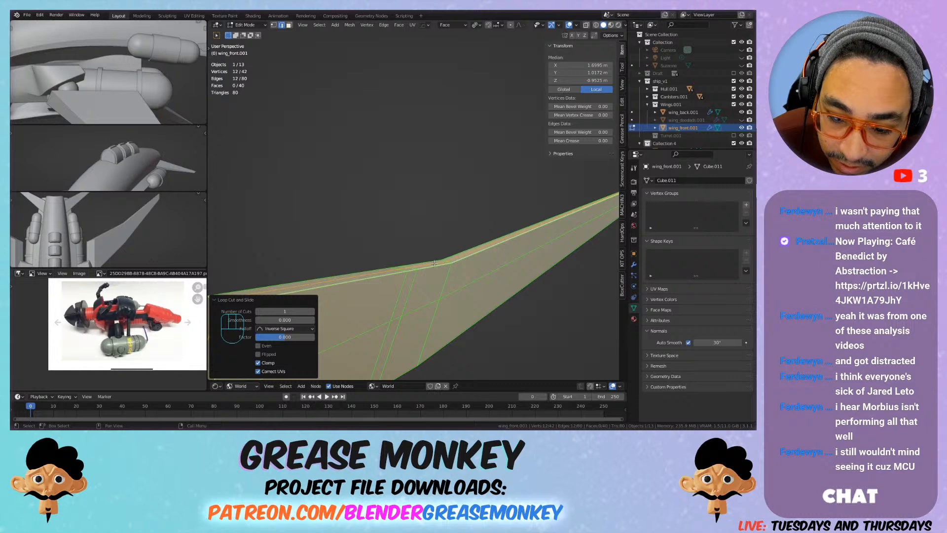
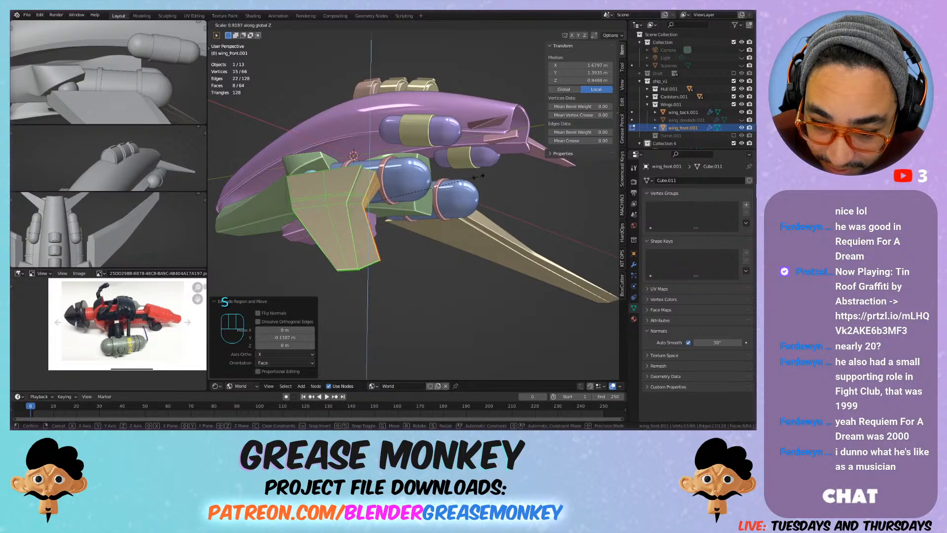
Step: Scale the front wing's extruded trailing-side faces to about 0.92 along global Z, and scale them uniformly to about 0.98
left_click(477, 178)
middle_click_drag(476, 179, 464, 221, "shift")
key("s")
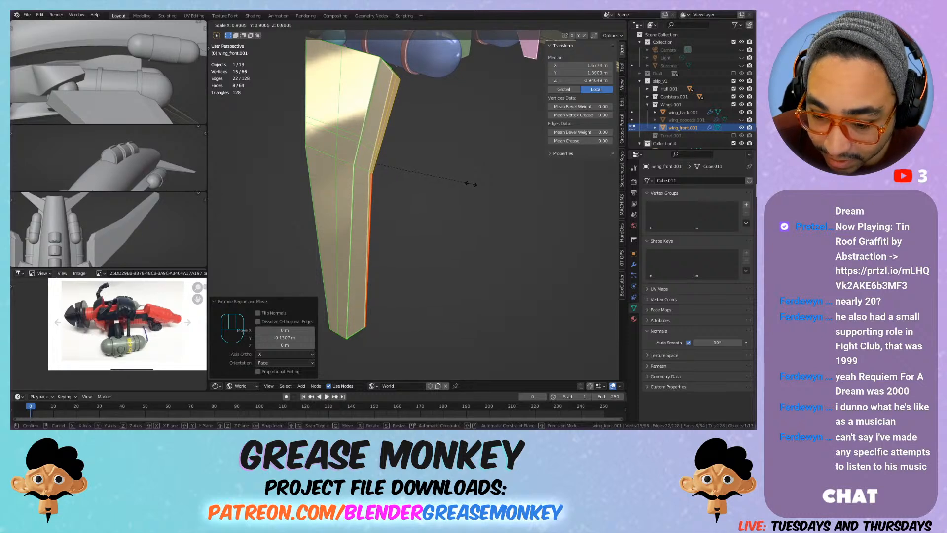
left_click(468, 184)
middle_click_drag(429, 160, 442, 176, "shift")
key("Tab")
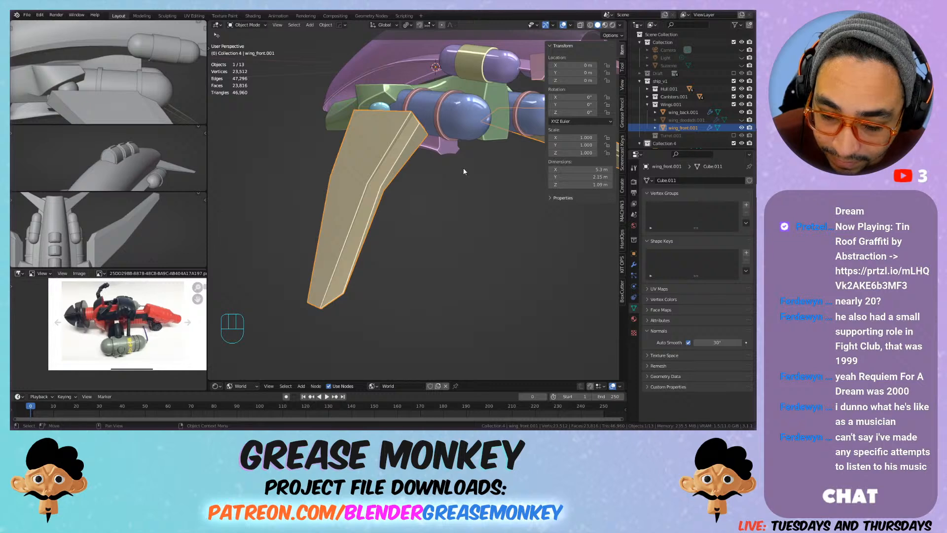
key("Tab")
key("s")
key("z")
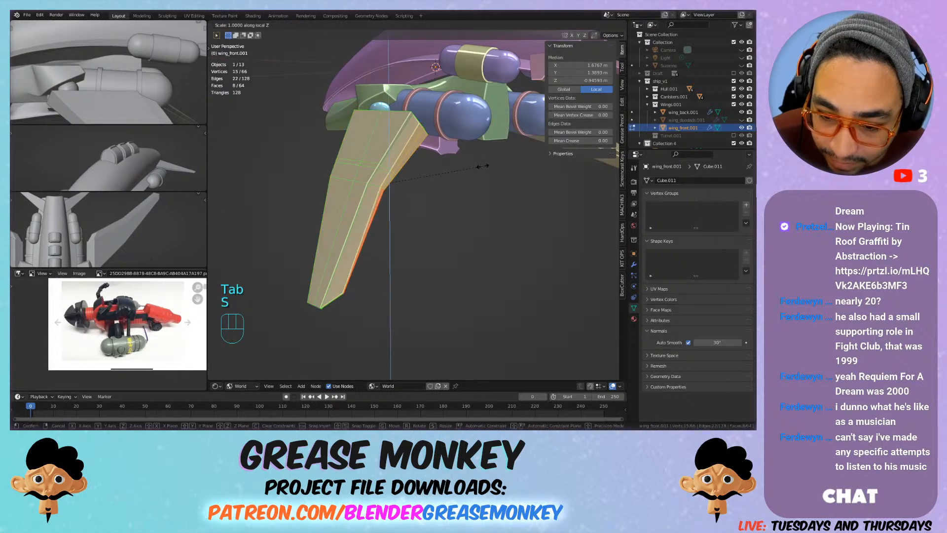
right_click(476, 167)
left_click(453, 25)
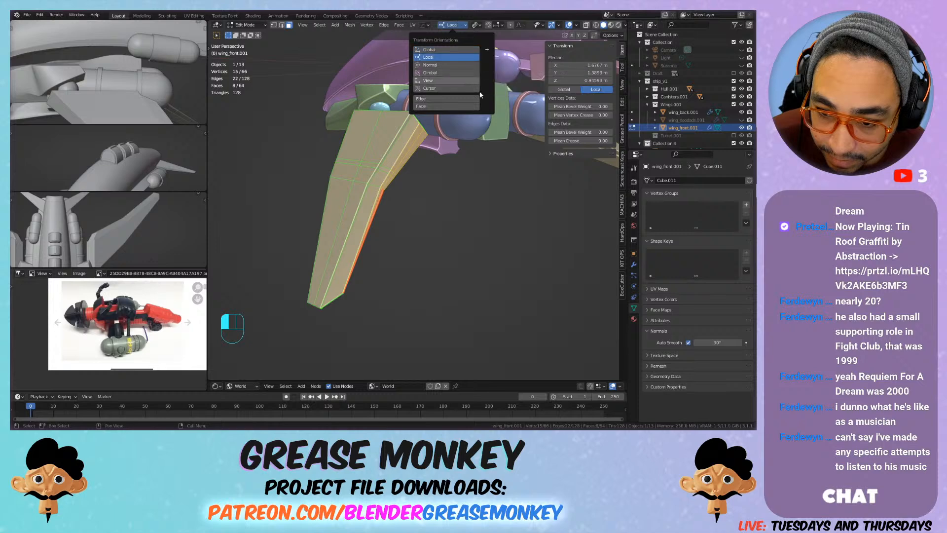
key("s")
right_click(498, 187)
key("Tab")
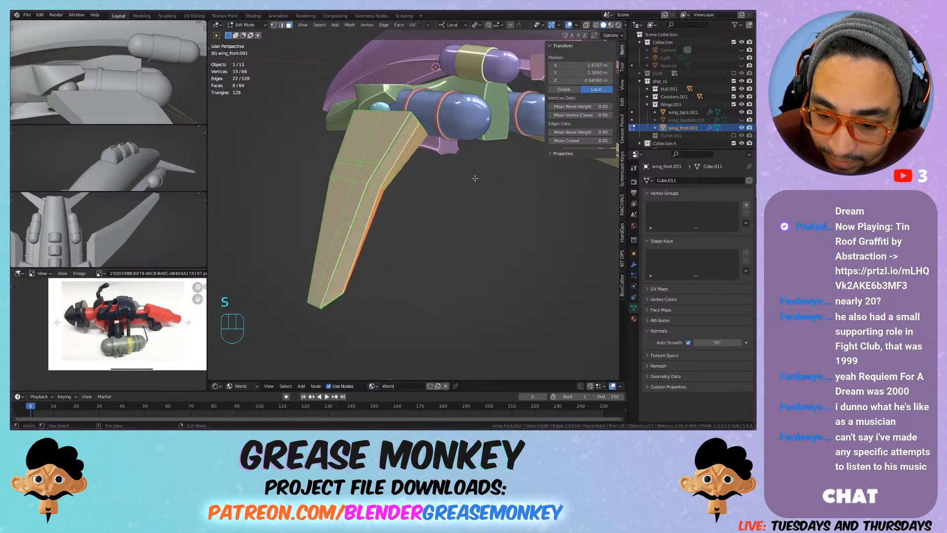
Step: Select the lengthwise edge loop running along the middle of the front wing's broad side and around the wing
middle_click_drag(449, 181, 403, 168, "shift")
key("Tab")
scroll(404, 167, "up", 2)
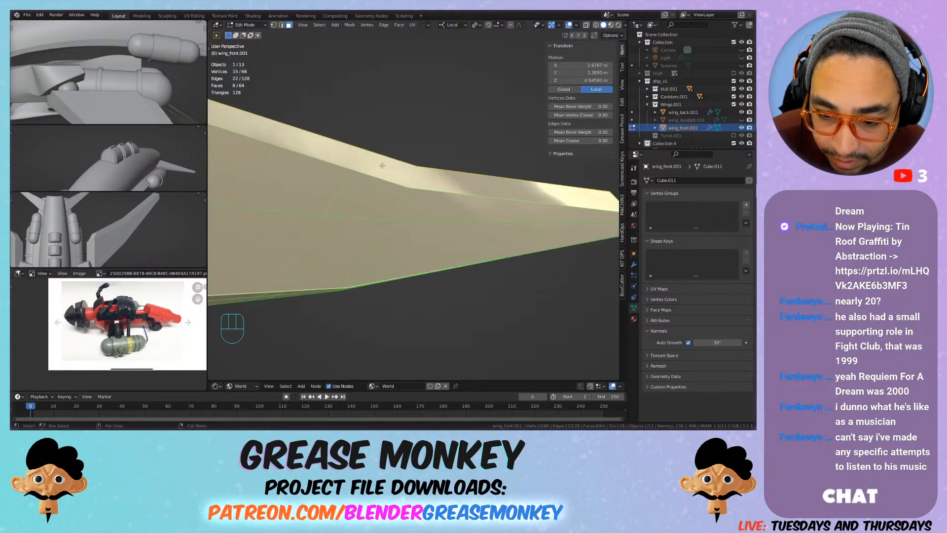
scroll(334, 179, "down", 2)
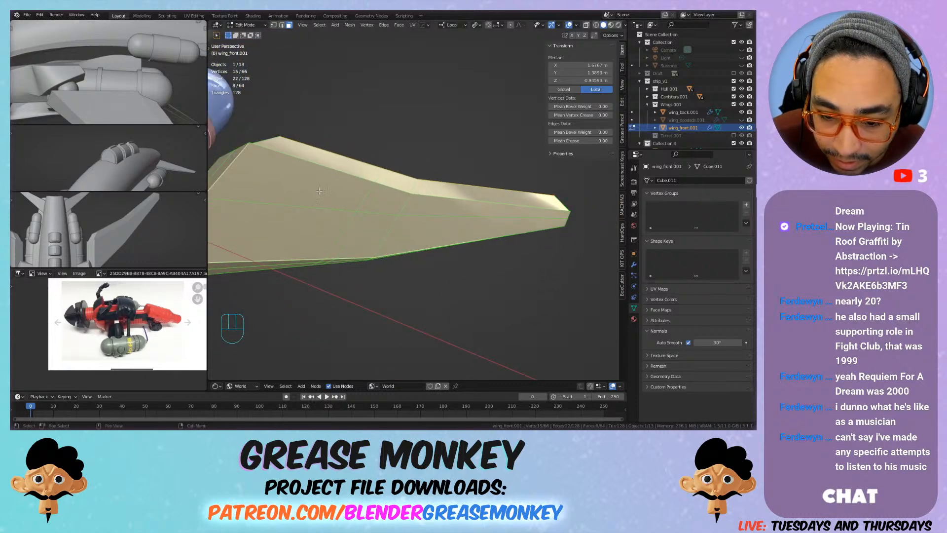
left_click(297, 209, "alt")
key("2")
left_click(326, 208, "alt")
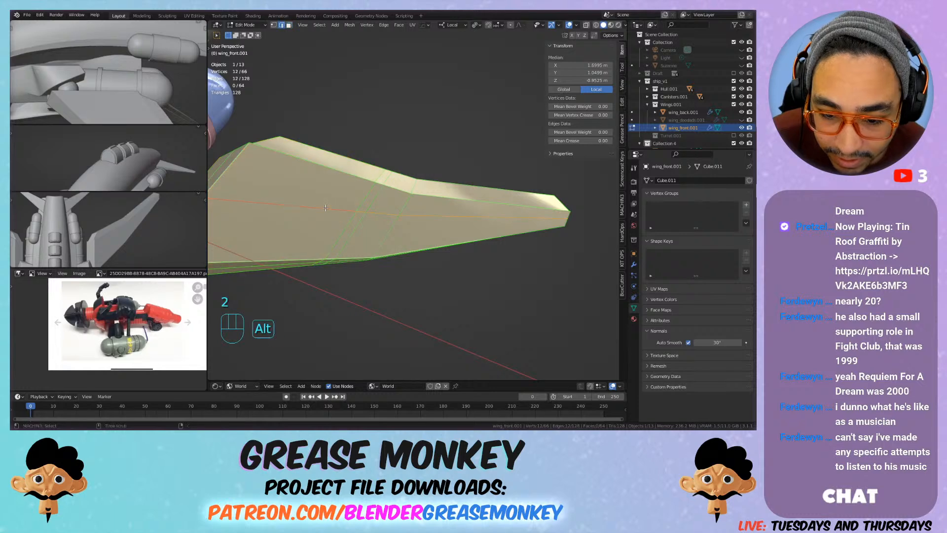
Step: Bevel the lengthwise loop about 0.0075 m wide and try extruding the resulting strip inward along its normals
key("ctrl+b")
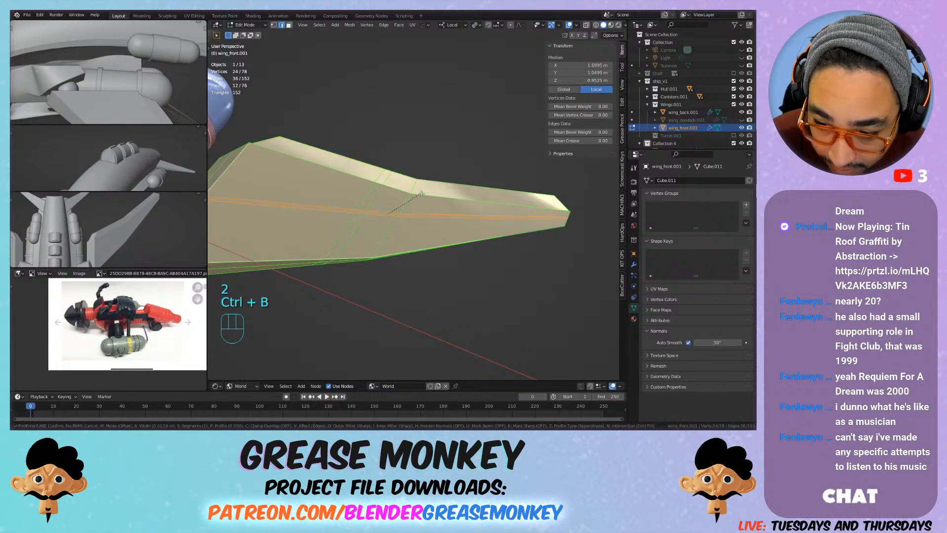
left_click(420, 193)
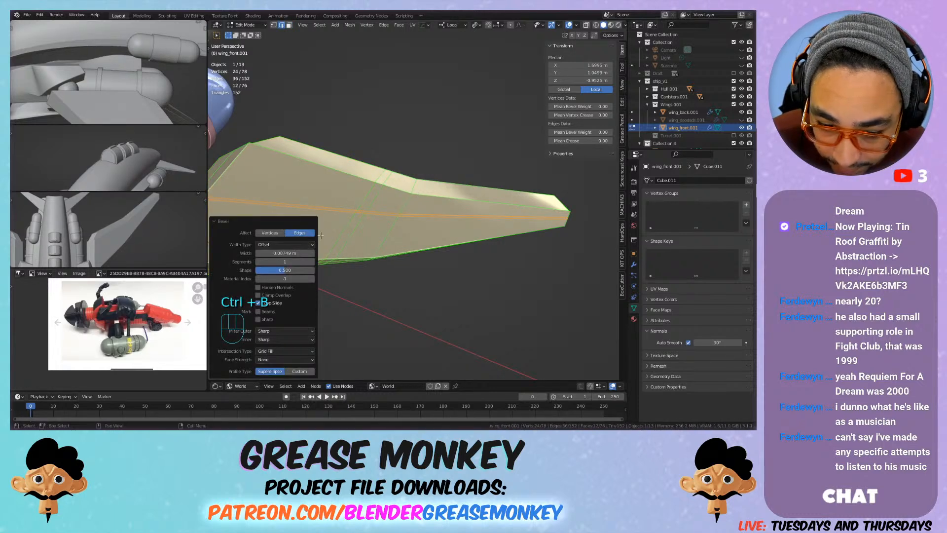
key("alt+e")
left_click(393, 217)
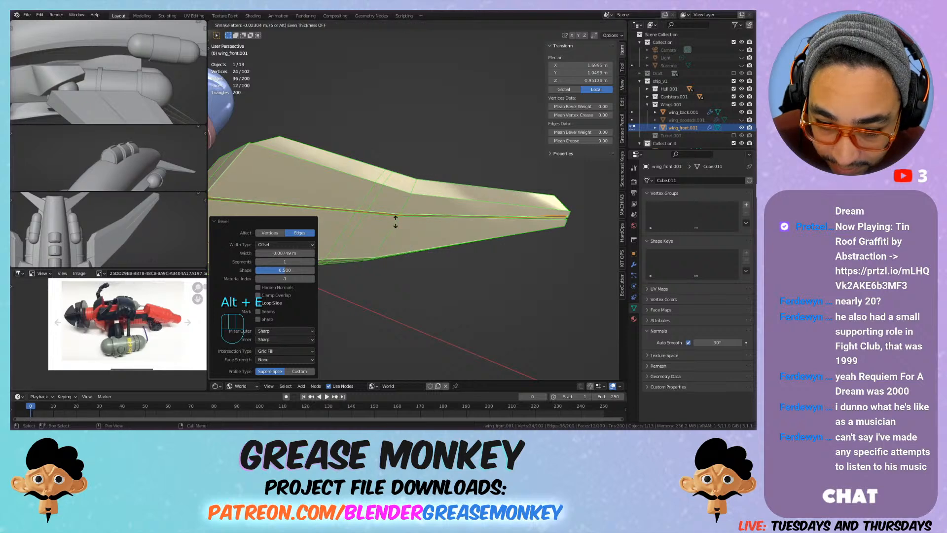
right_click(395, 222)
middle_click_drag(395, 222, 439, 166)
key("ctrl+z")
scroll(419, 216, "up", 4)
middle_click_drag(439, 166, 440, 173, "shift")
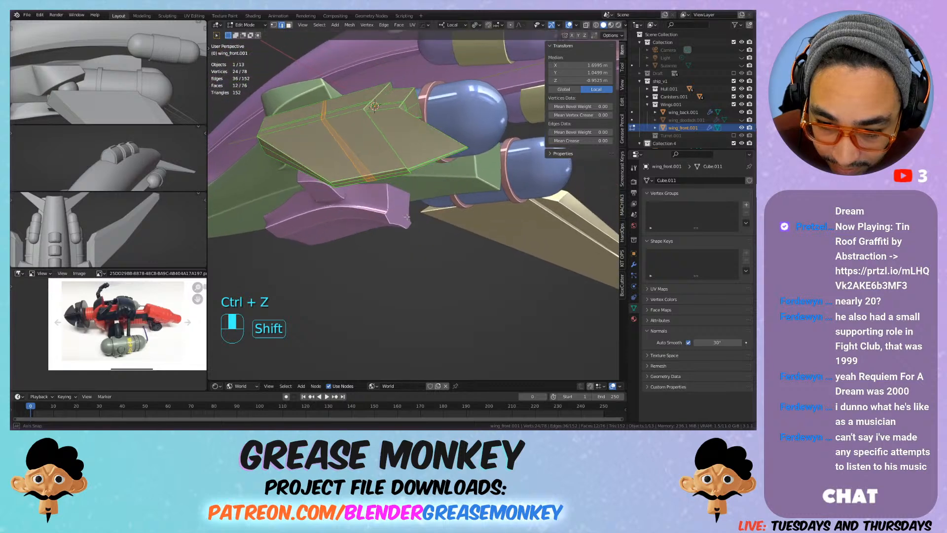
Step: Extrude the narrow strip slightly inward along its normals, inspect the groove, and undo both the extrusion and the bevel
key("alt+e")
left_click(437, 174)
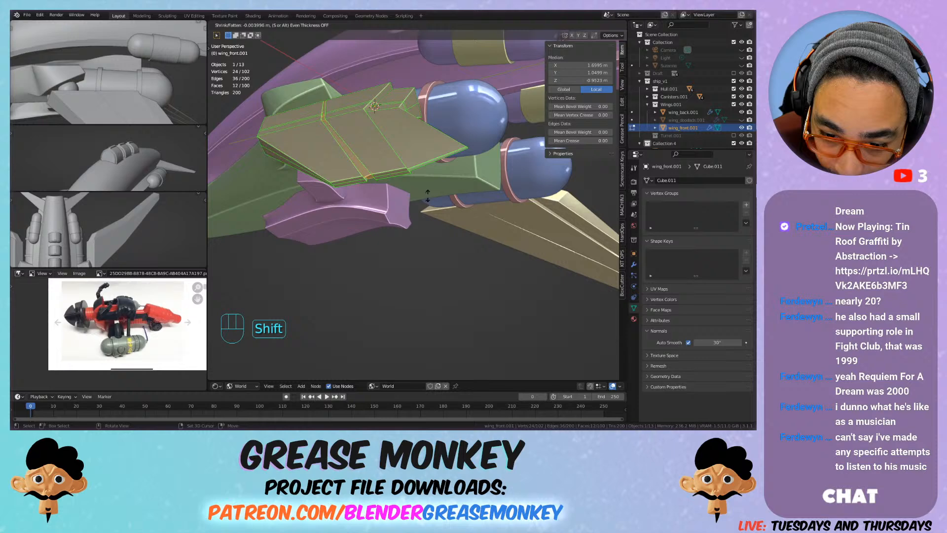
left_click(430, 192)
key("Tab")
scroll(430, 192, "up", 6)
middle_click_drag(430, 192, 436, 150, "shift")
scroll(434, 147, "down", 5)
middle_click_drag(343, 149, 354, 174, "shift")
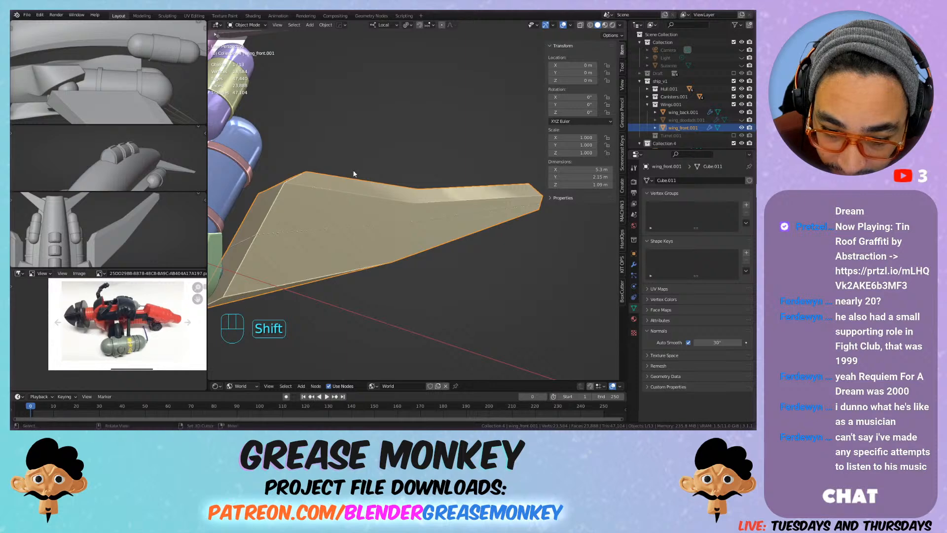
scroll(340, 198, "up", 5)
key("ctrl+z")
key("ctrl+z")
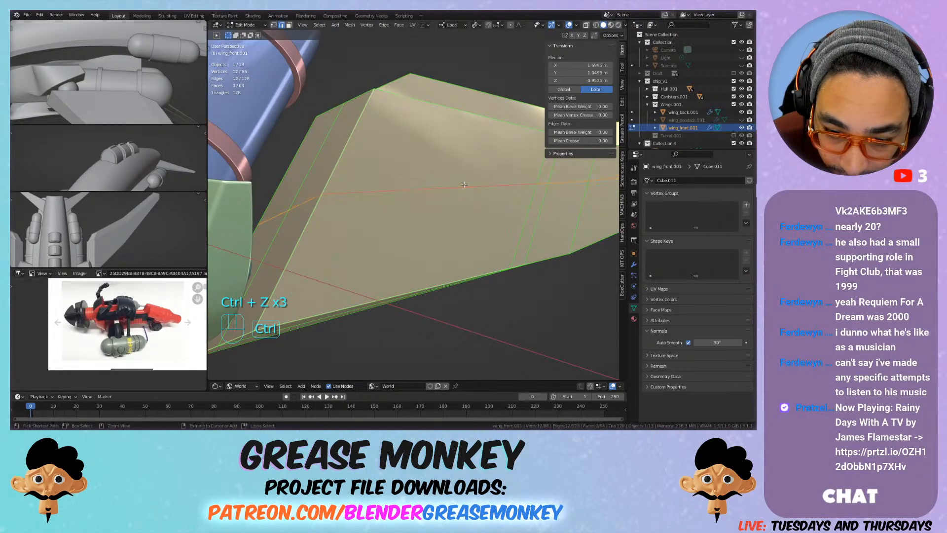
Step: Try beveling the front wing's lengthwise loop about 0.029 m wide, and undo it
scroll(503, 177, "down", 6)
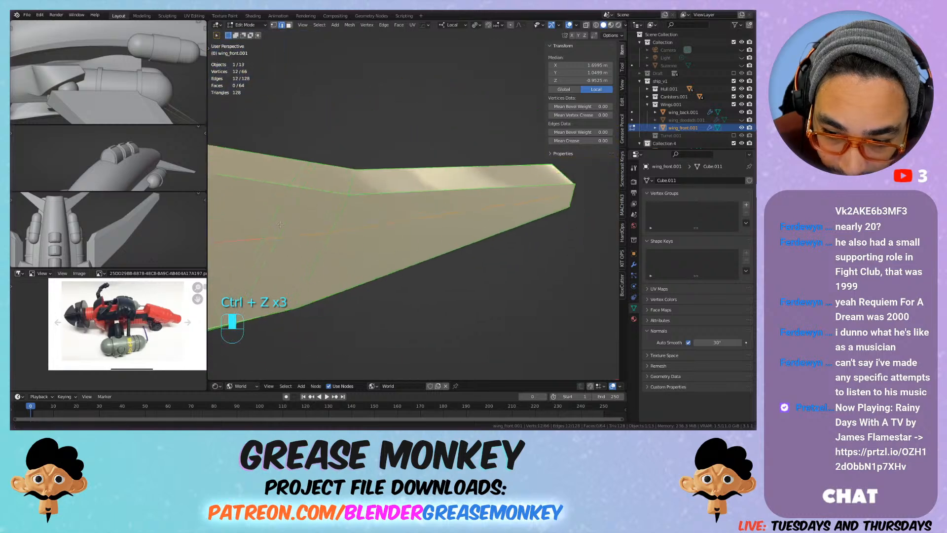
key("ctrl+b")
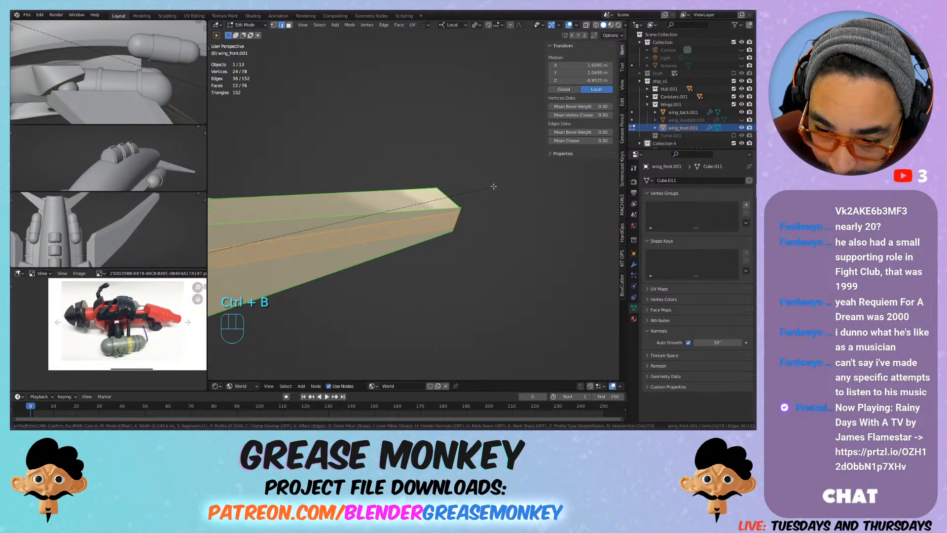
left_click(490, 187)
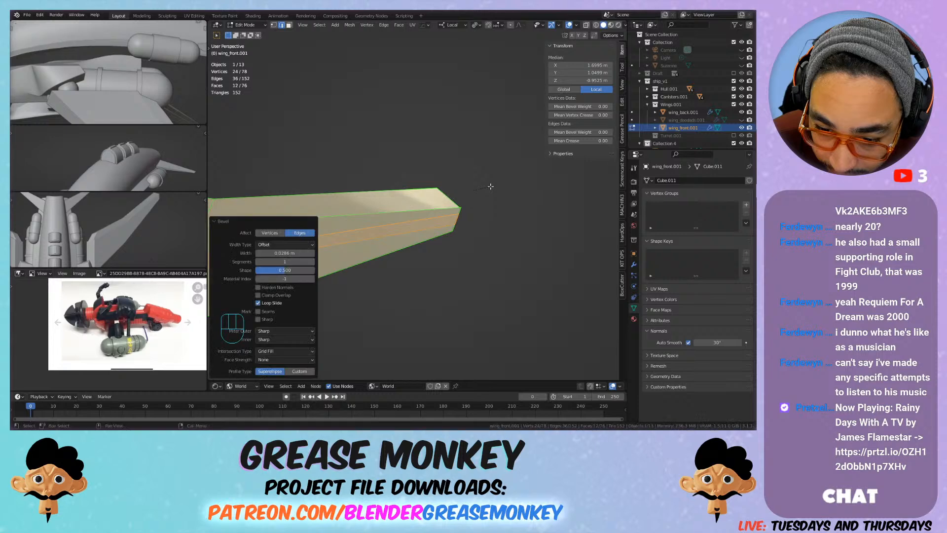
mouse_move(473, 193)
middle_mouse_down()
mouse_move(321, 154)
mouse_move(464, 192)
middle_mouse_up()
key("ctrl+z")
Step: Bevel the front wing's lengthwise loop about 0.024 m wide and select four faces of the resulting strip on the wing's upper side
key("ctrl+b")
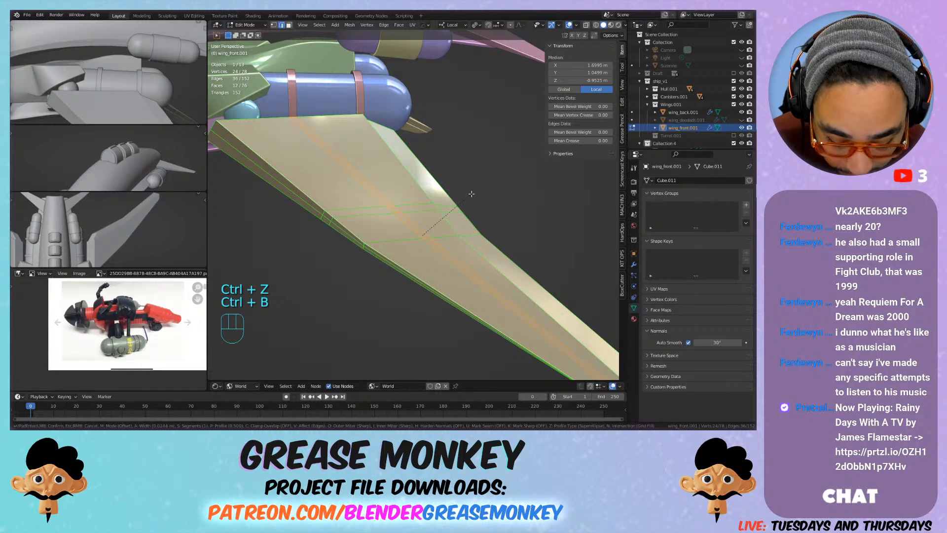
left_click(376, 195)
left_click(376, 190)
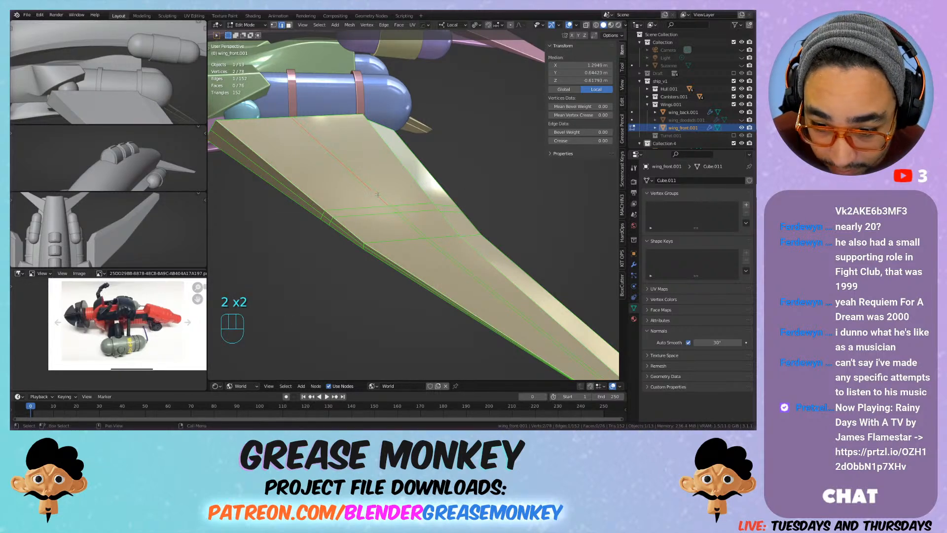
key("3")
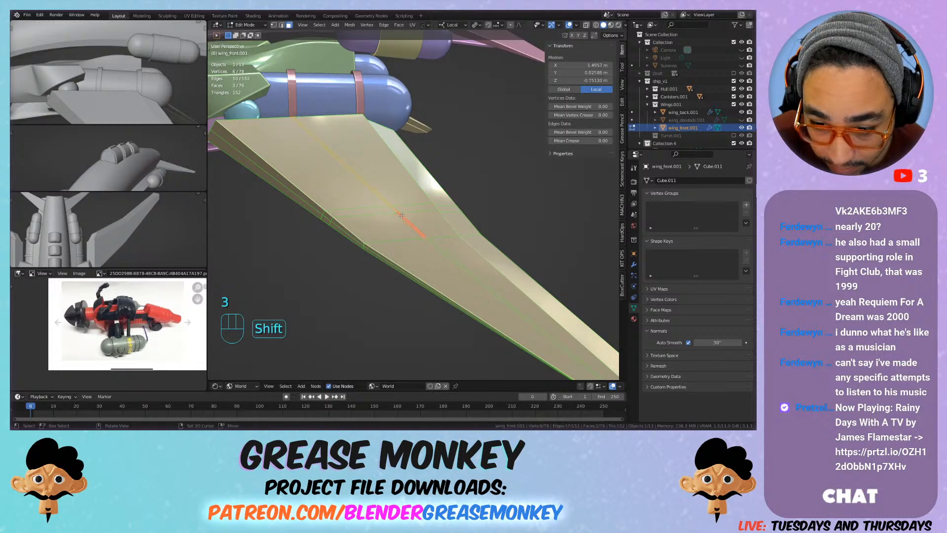
middle_click_drag(478, 252, 465, 237)
Step: Try extruding the four strip faces along their normals, inspect the wing, and undo the extrusion
key("alt+e")
left_click(469, 226)
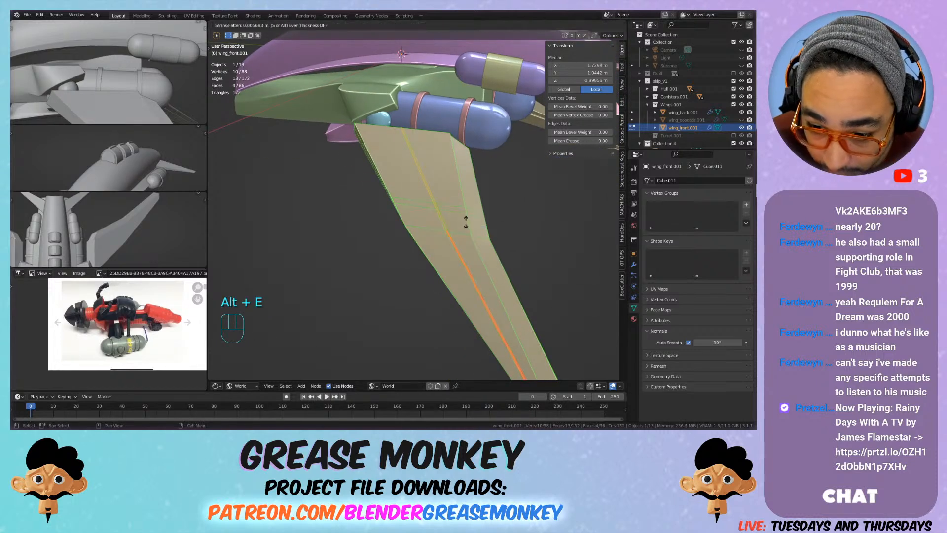
left_click(466, 227)
key("Tab")
middle_click_drag(518, 250, 433, 175)
key("ctrl+z")
key("ctrl+z")
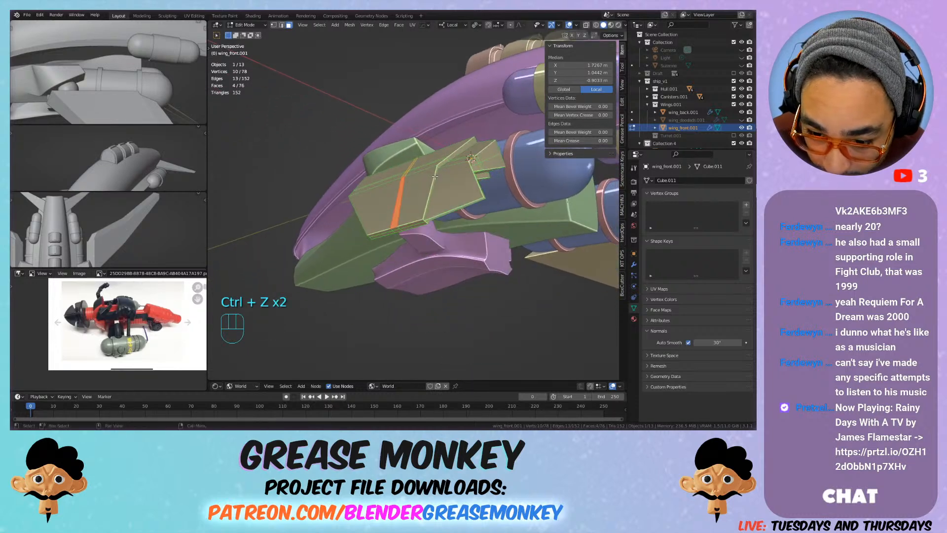
Step: Extrude the four strip faces inward about 0.0057 m along their normals and scale them uniformly to about 0.96
key("alt+e")
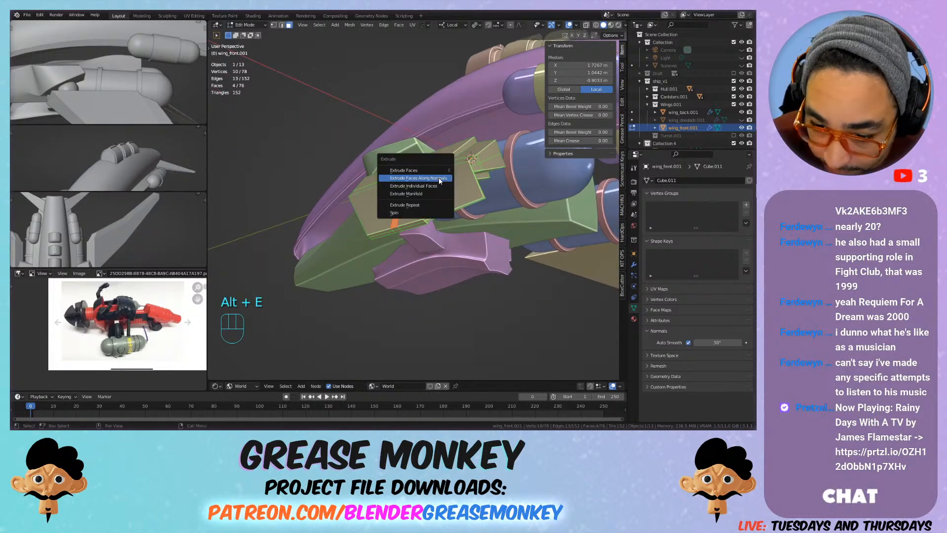
left_click(440, 178)
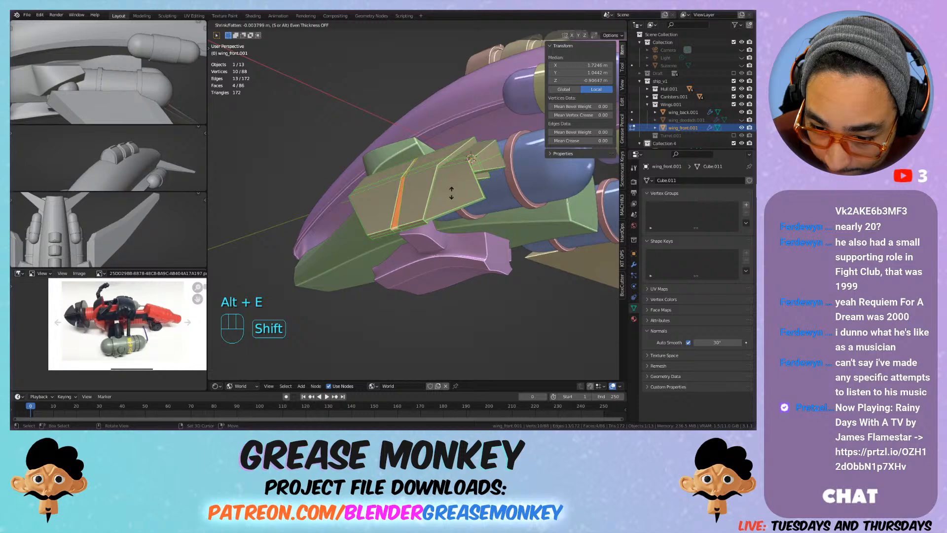
left_click(452, 195)
key("s")
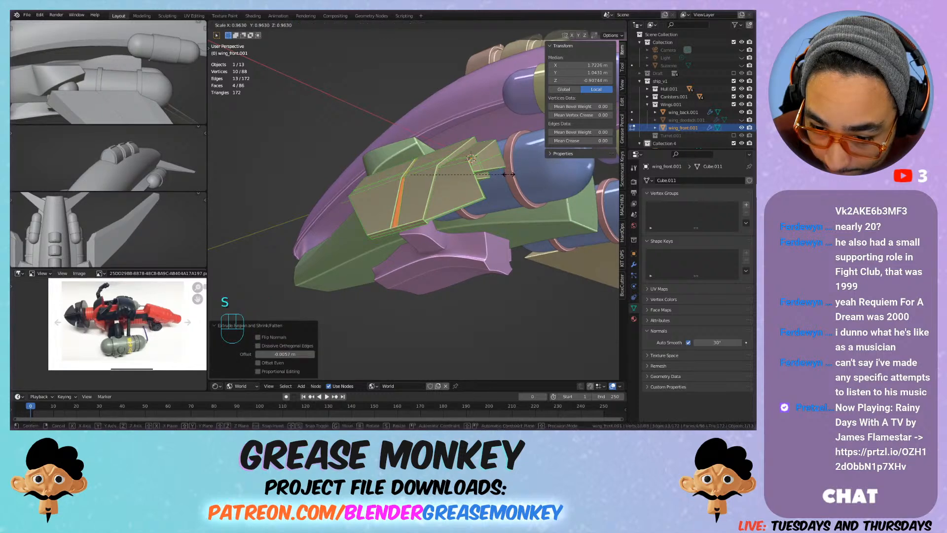
left_click(508, 174)
key("Tab")
scroll(414, 161, "up", 5)
mouse_move(415, 161)
middle_mouse_down("shift")
mouse_move(444, 196)
mouse_move(503, 194)
mouse_move(415, 159)
middle_mouse_up("shift")
scroll(501, 194, "down", 4)
scroll(424, 169, "down", 2)
key("Tab")
scroll(416, 163, "up", 5)
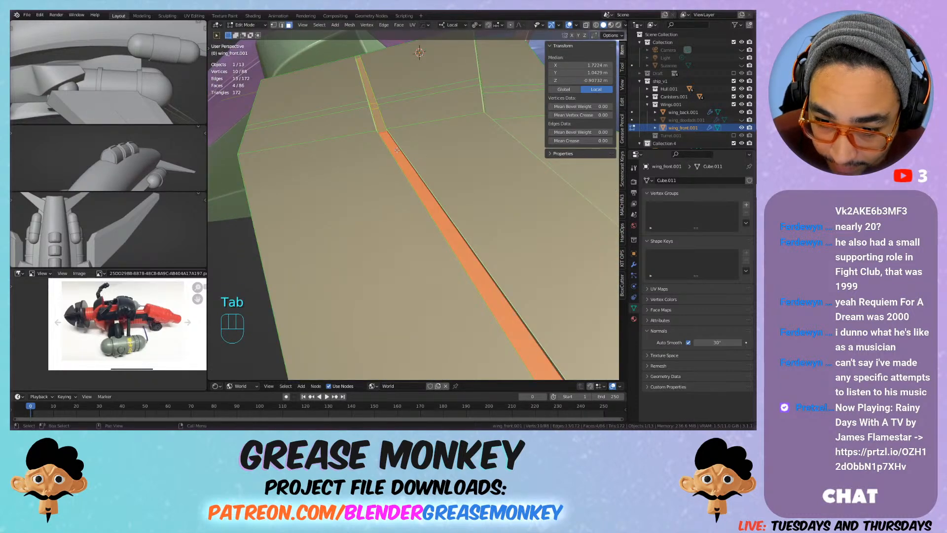
Step: Bevel the two long rim edges of the groove on the front wing and inspect it from several angles
key("2")
left_click(396, 136, "alt")
left_click(391, 139, "alt+shift")
key("ctrl+b")
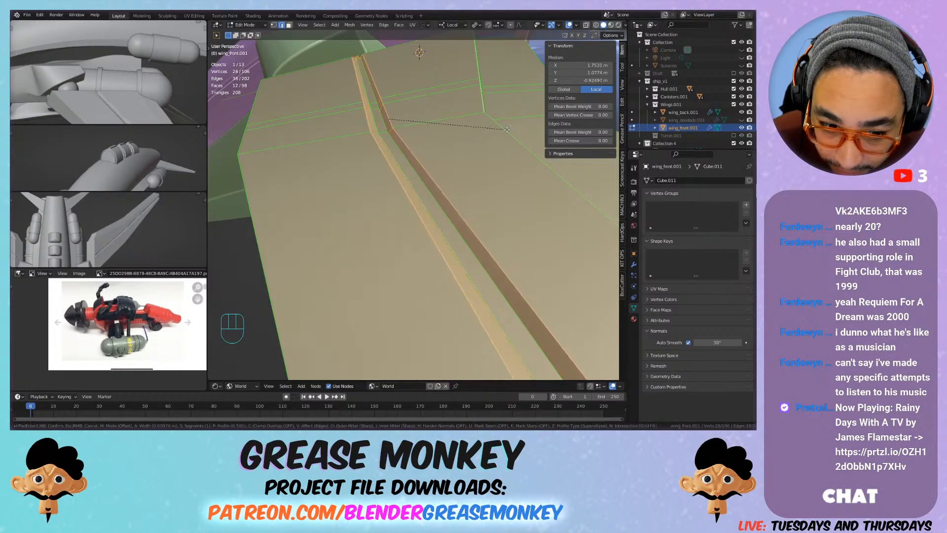
left_click(507, 133)
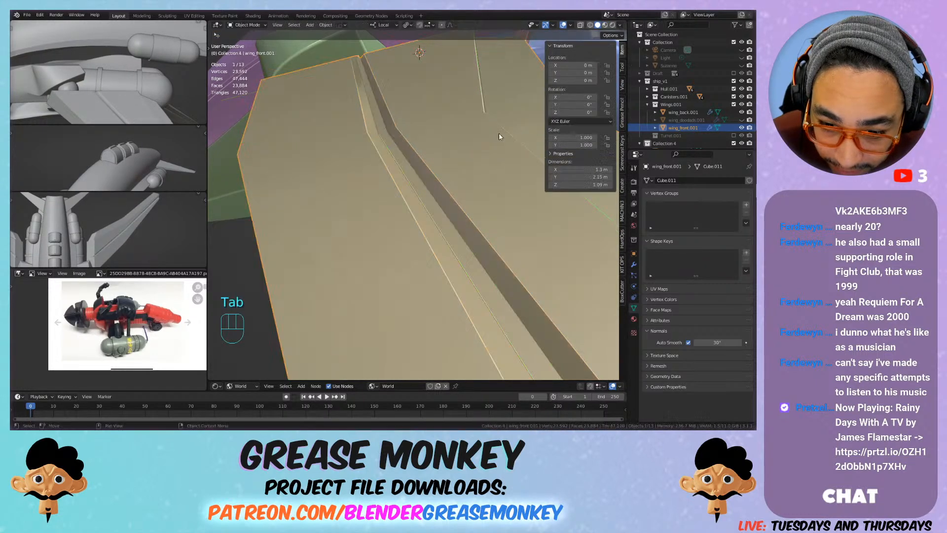
key("Tab")
scroll(507, 133, "down", 5)
middle_click_drag(474, 141, 433, 211)
scroll(433, 212, "up", 5)
middle_click_drag(335, 226, 372, 228, "shift")
scroll(448, 179, "up", 2)
Step: Undo the groove's edge bevel, the scaling and the inward extrusion, back to the flat strip with four selected faces
key("Tab")
key("ctrl+z")
key("ctrl+z")
key("ctrl+z")
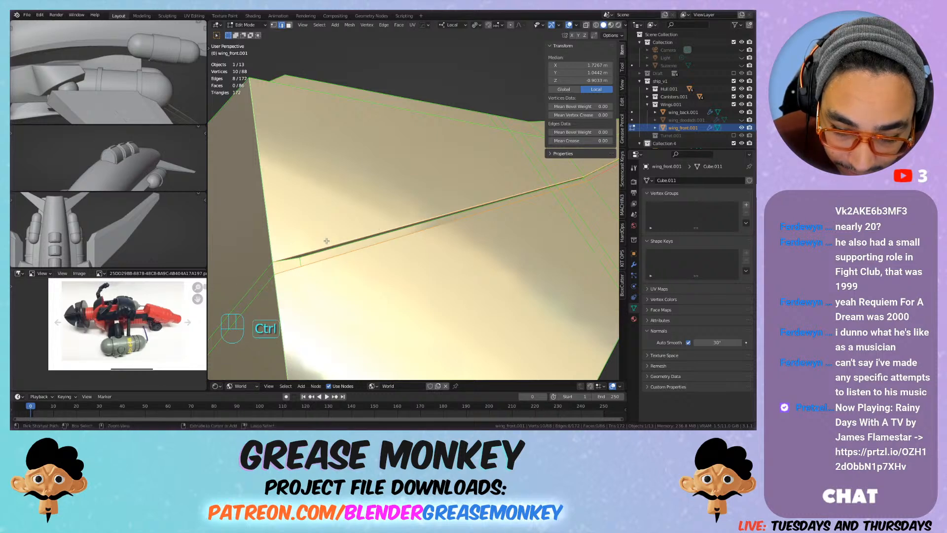
key("ctrl+z")
key("ctrl+z")
key("ctrl+z")
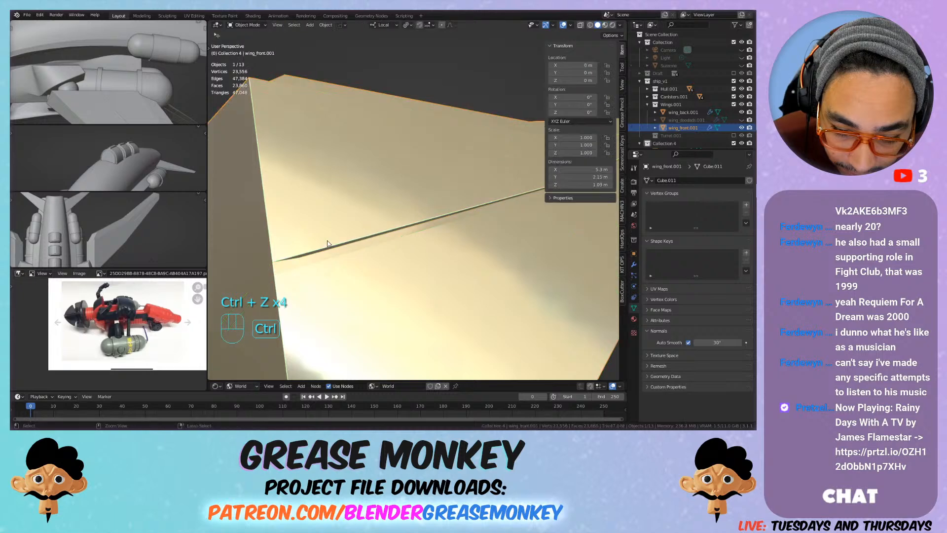
key("ctrl+z")
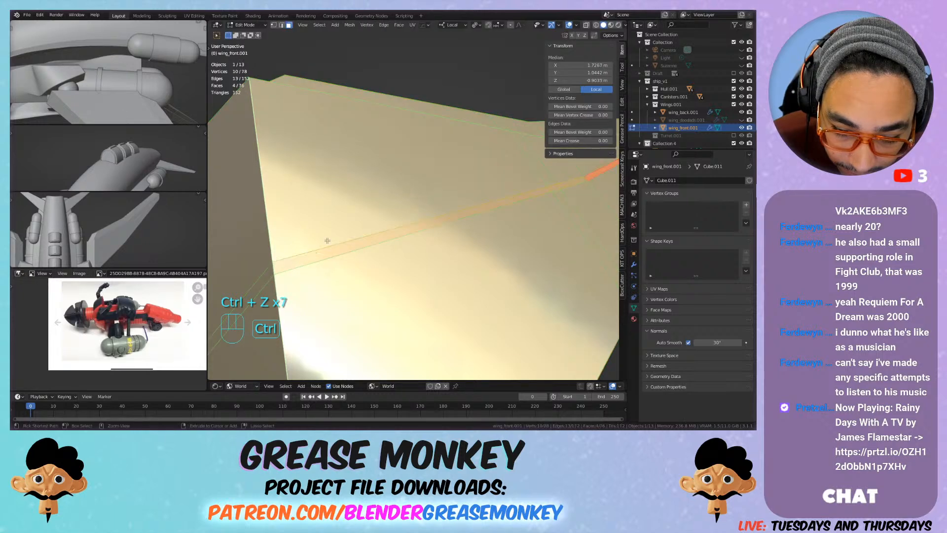
Step: Add the adjoining strip face toward the wing root to the selection and extrude all five inward about 0.0049 m along their normals
left_click(268, 272, "shift")
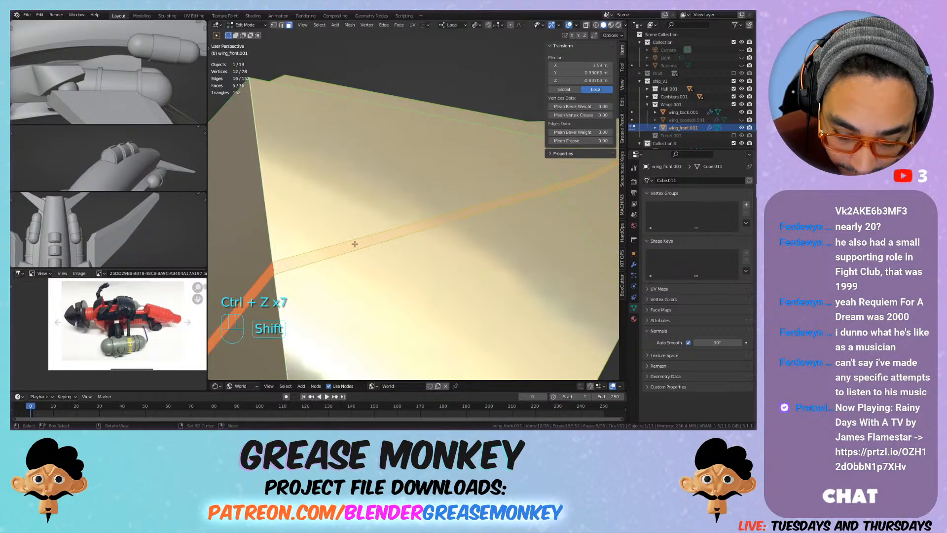
key("alt+e")
left_click(377, 236)
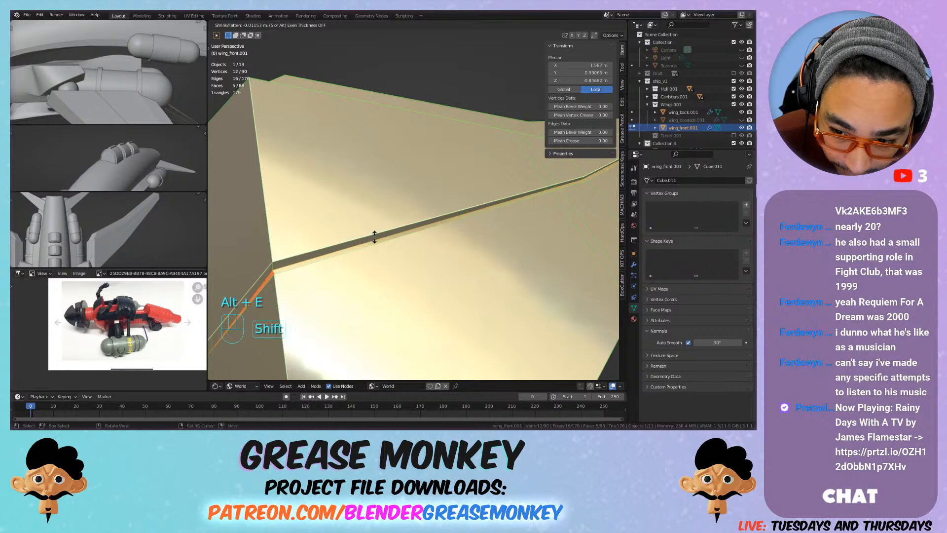
left_click(375, 236)
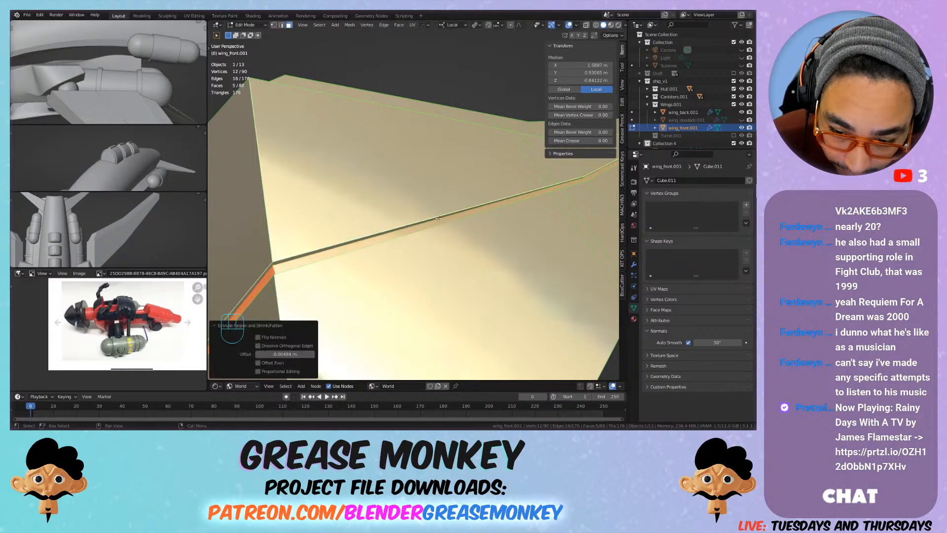
Step: Scale the five extruded groove faces on the front wing uniformly to about 0.987
scroll(376, 234, "down", 6)
middle_click_drag(375, 235, 455, 198)
key("s")
key("s")
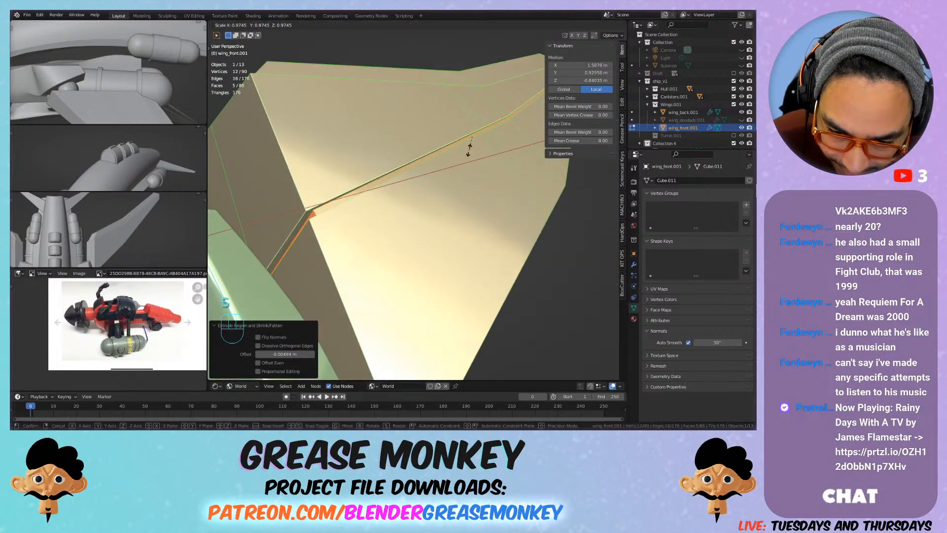
key("shift")
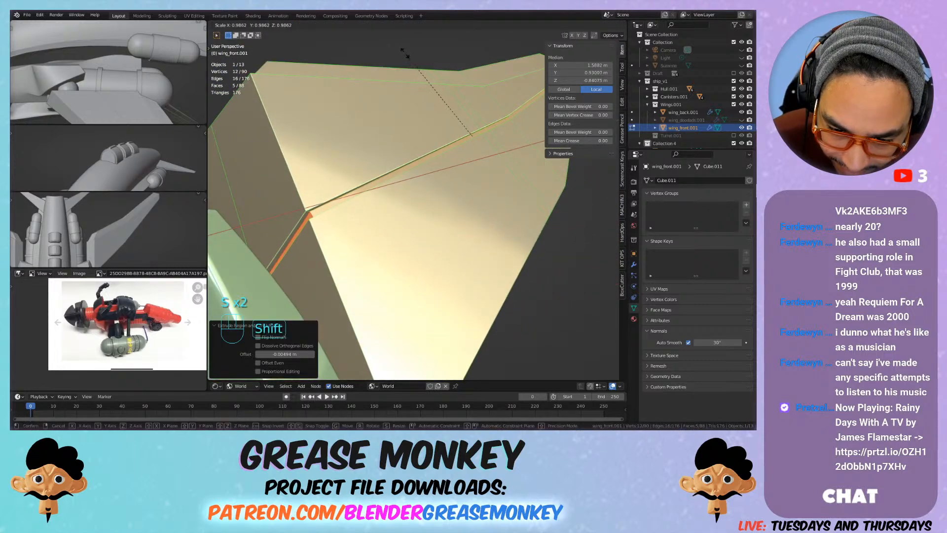
left_click(369, 120)
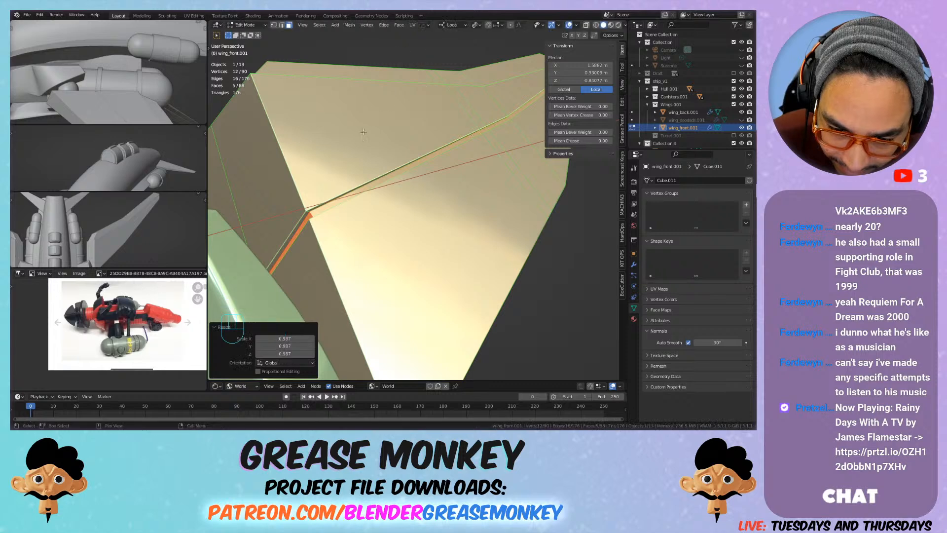
Step: Bevel the two long rim edges of the front wing's groove with one segment and inspect the result in Object Mode
key("2")
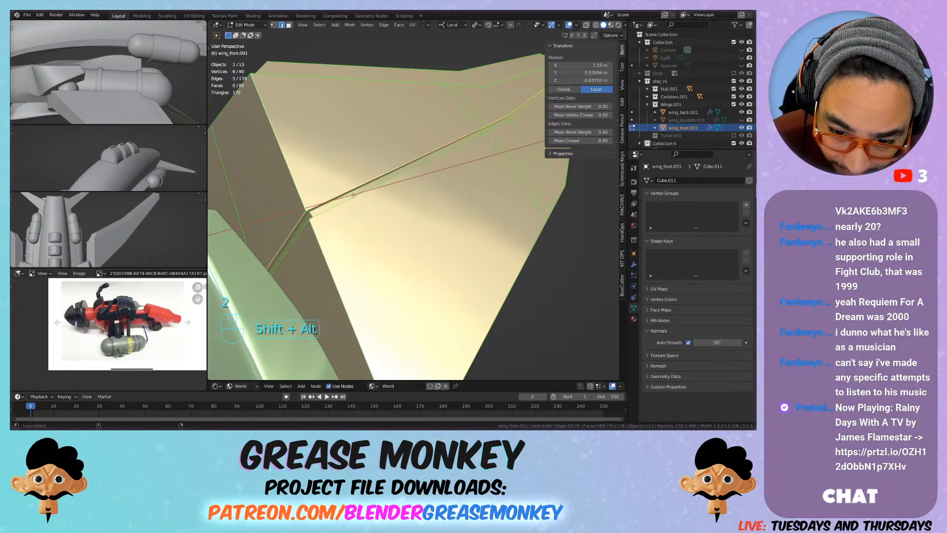
key("ctrl+b")
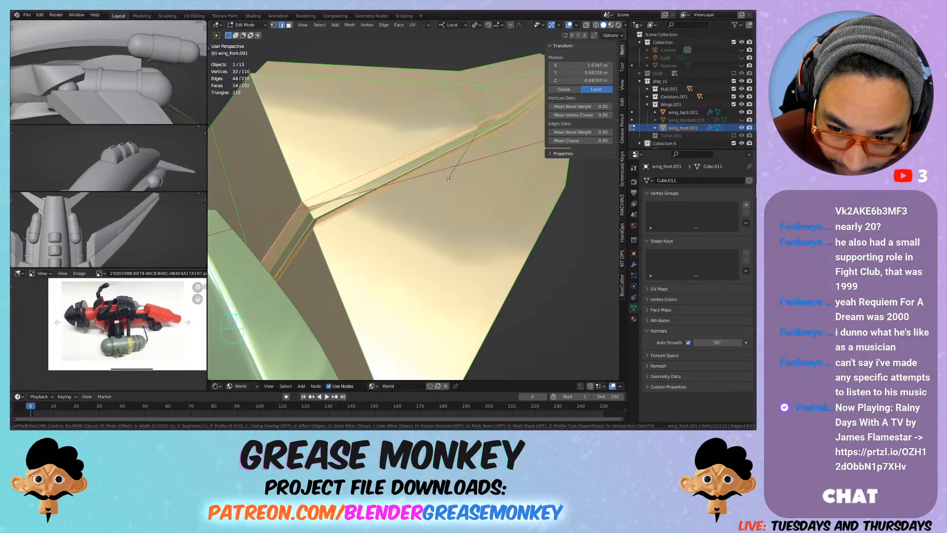
left_click(449, 176)
key("Tab")
middle_click_drag(501, 154, 364, 137)
Step: Dissolve the middle of the three closely spaced edge loops that run across the front wing and its groove
key("Tab")
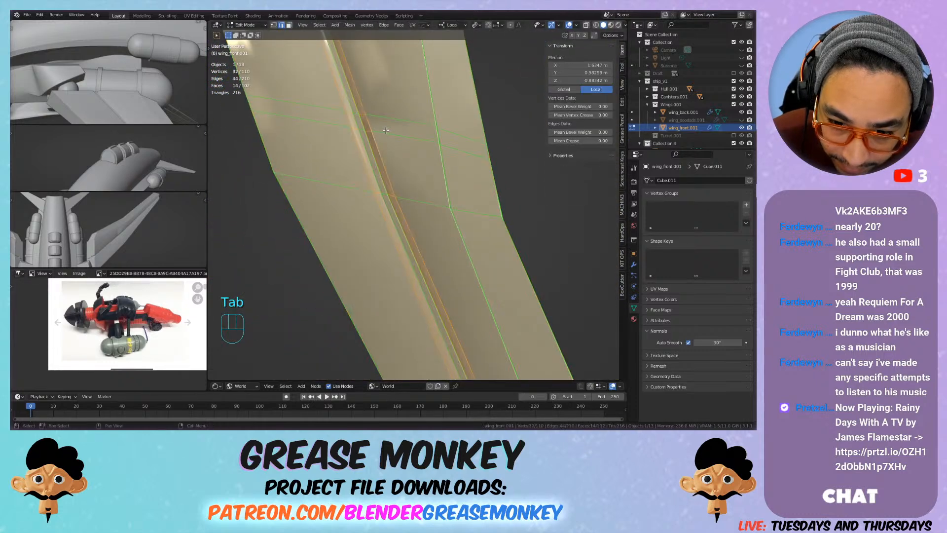
left_click(368, 130)
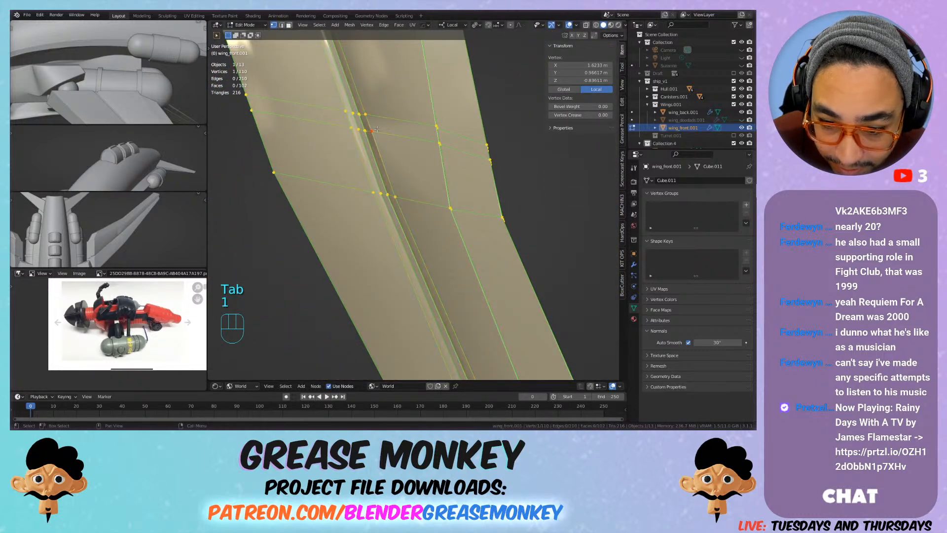
left_click(391, 133, "alt")
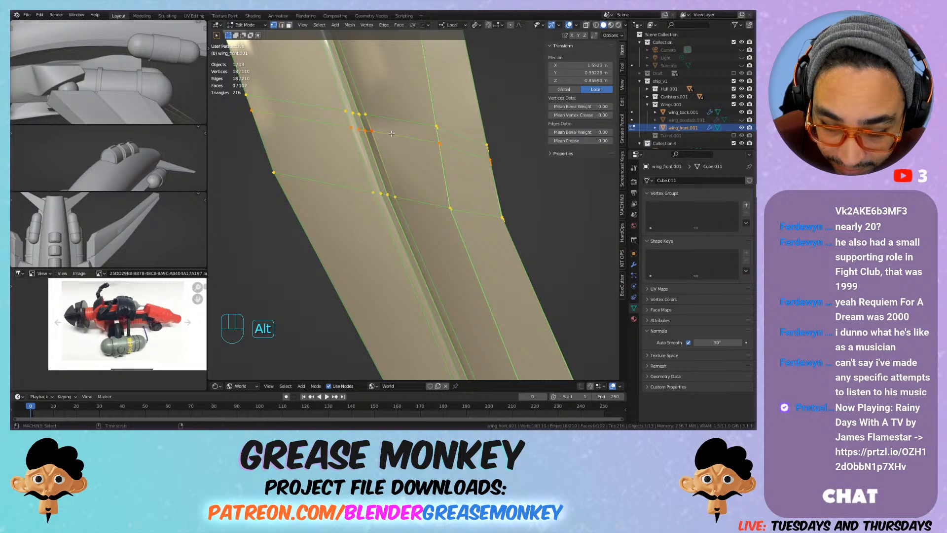
key("g")
key("g")
left_click(402, 152)
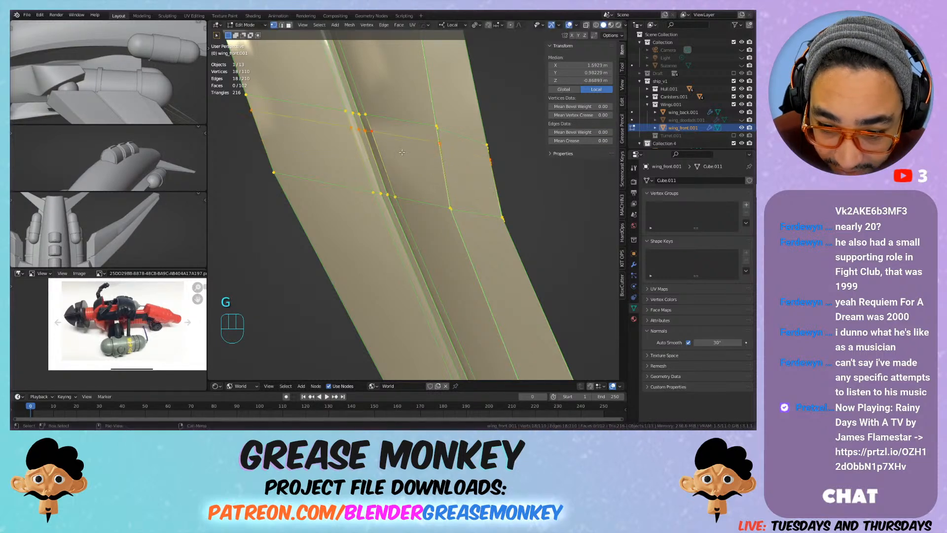
key("x")
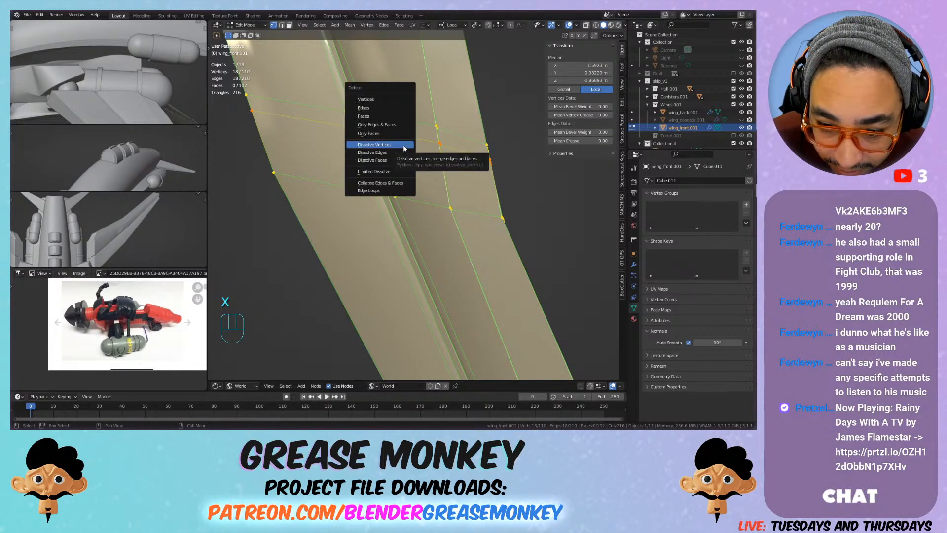
left_click(398, 151)
scroll(398, 151, "down", 1)
middle_click_drag(398, 151, 446, 129, "shift")
Step: Bevel the long outer edges running from root to tip along the front wing's underside border
key("Tab")
scroll(424, 120, "down", 3)
key("Tab")
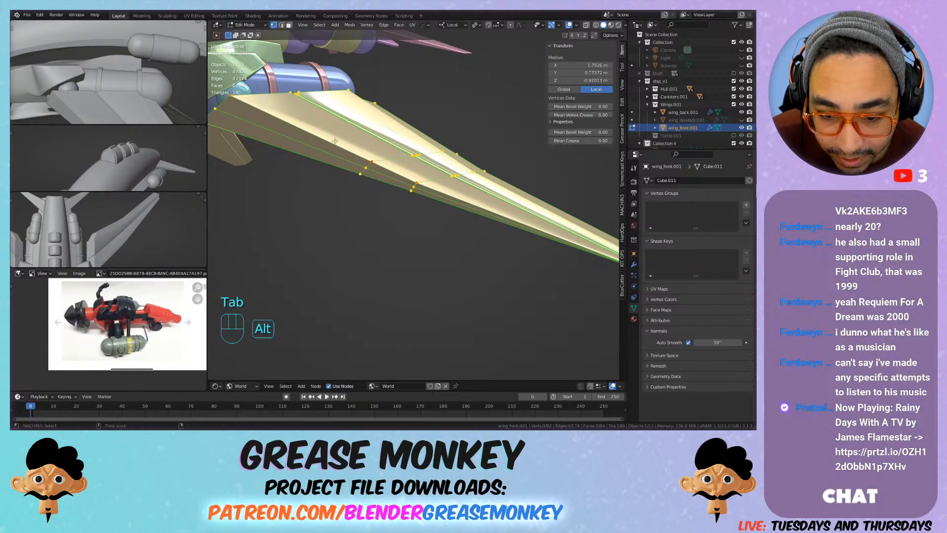
left_click(309, 157, "alt+shift")
key("ctrl+b")
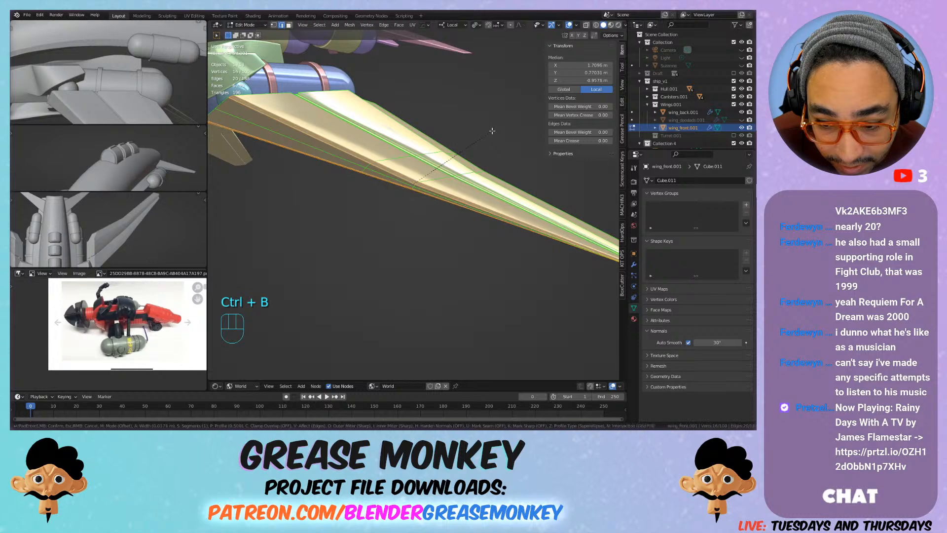
left_click(492, 131)
Step: Inspect the bevelled front wing from further away against the hull and save the file
key("Tab")
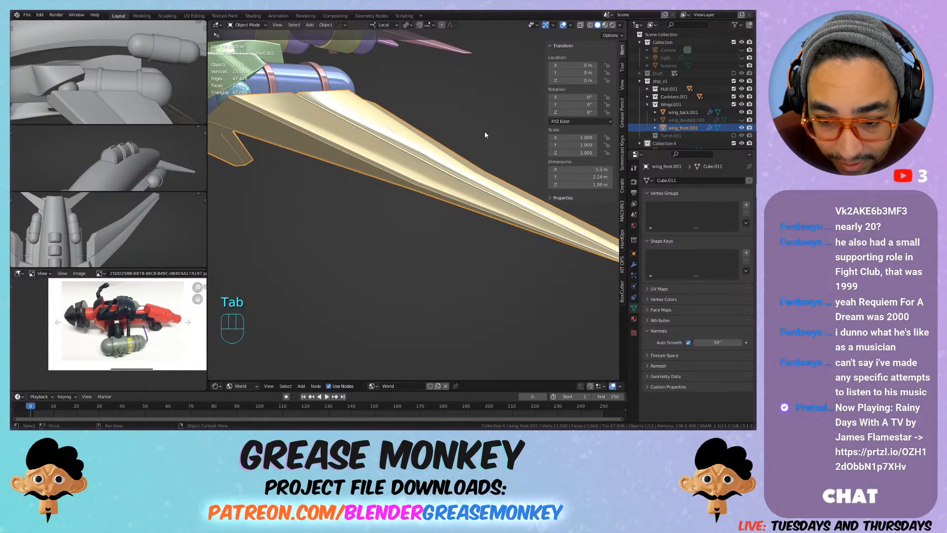
scroll(485, 131, "down", 2)
middle_click_drag(481, 141, 456, 161)
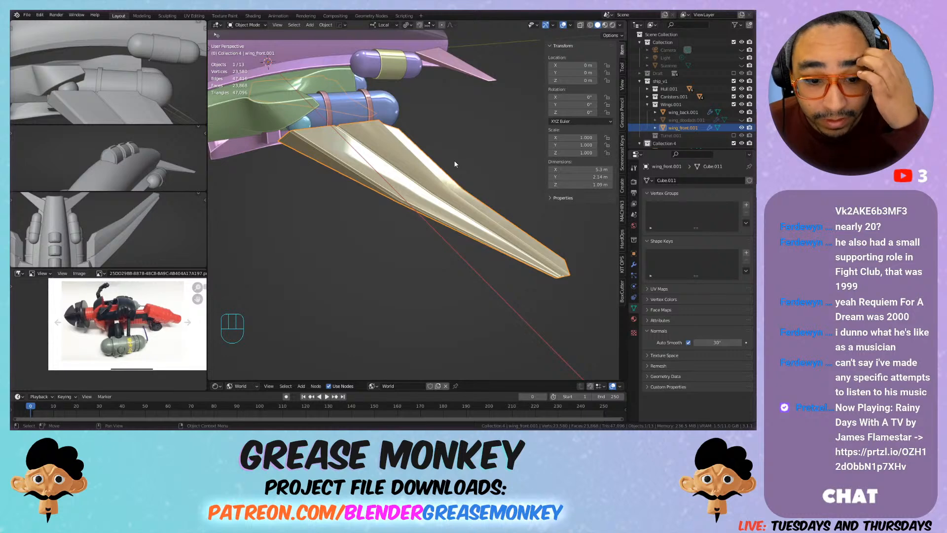
scroll(453, 164, "down", 2)
mouse_move(452, 164)
middle_mouse_down()
mouse_move(445, 179)
mouse_move(439, 162)
mouse_move(462, 169)
mouse_move(453, 177)
middle_mouse_up()
scroll(442, 164, "up", 4)
scroll(454, 178, "up", 2)
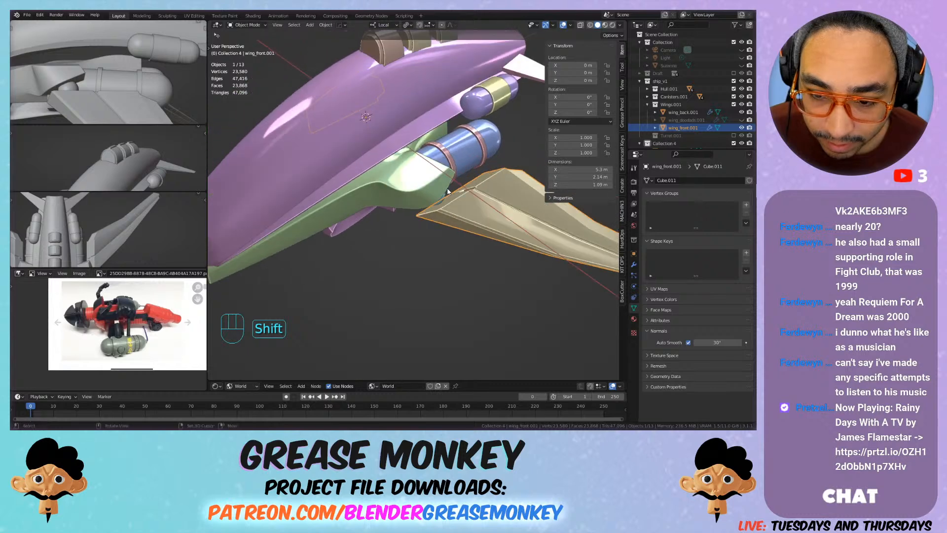
key("Tab")
key("ctrl+s")
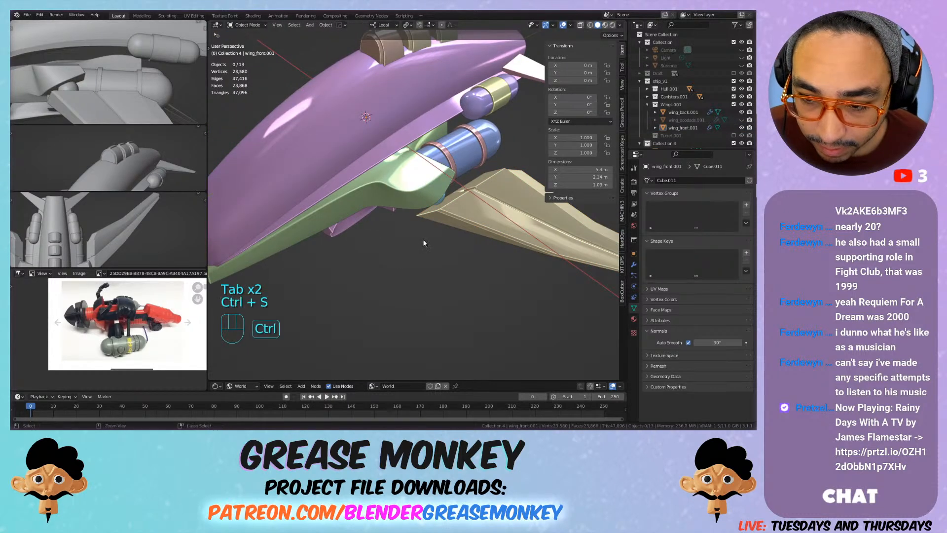
Step: Select the top face of the green bottom hull's wing root and snap the 3D cursor to it
left_click(414, 169)
key("Tab")
middle_click_drag(415, 171, 467, 176)
scroll(488, 176, "up", 2)
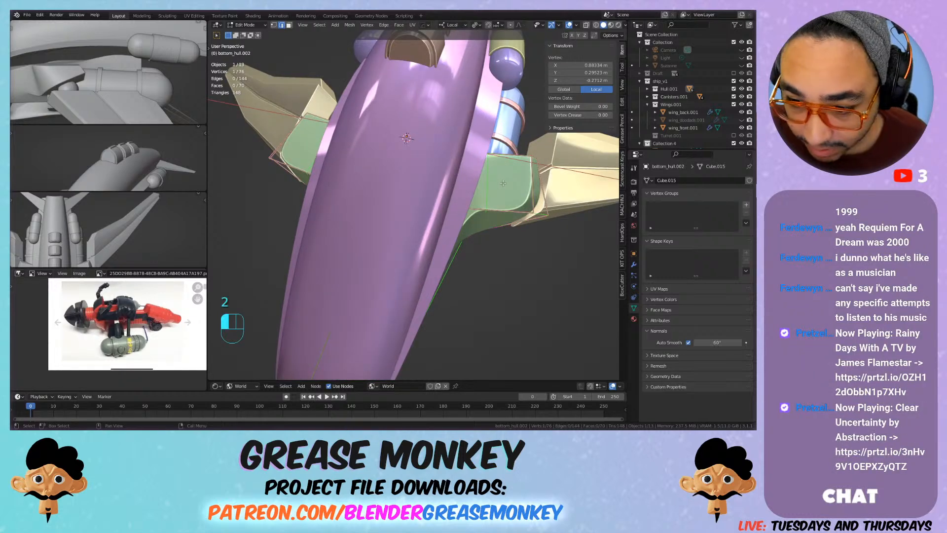
left_click(503, 183, "shift")
key("3")
left_click(504, 183)
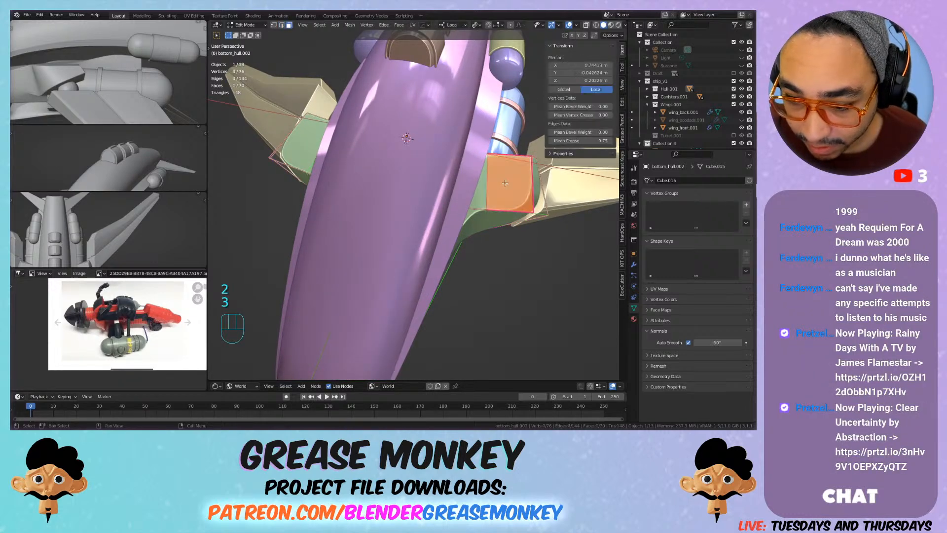
key("shift+s")
left_click(529, 220)
key("Tab")
Step: Set the transform orientation to Global
key("shift+a")
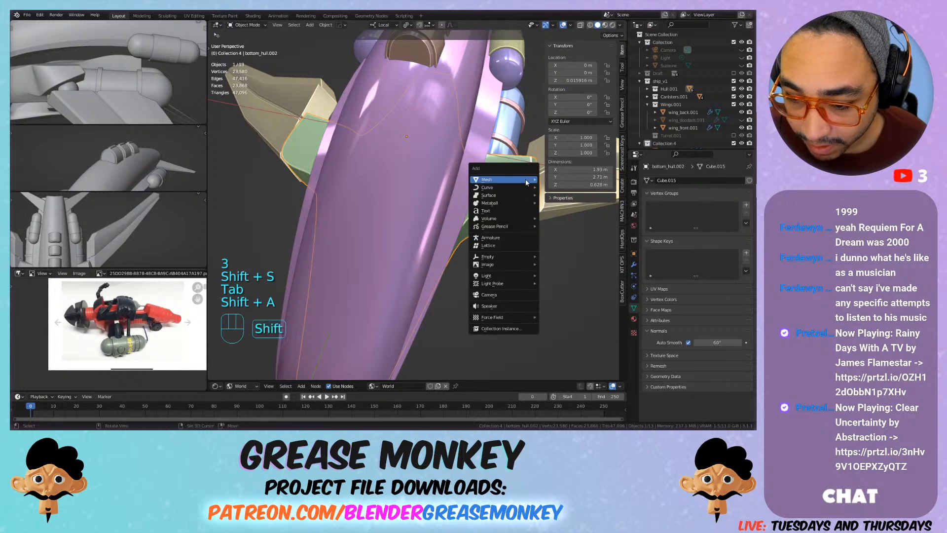
left_click(387, 25)
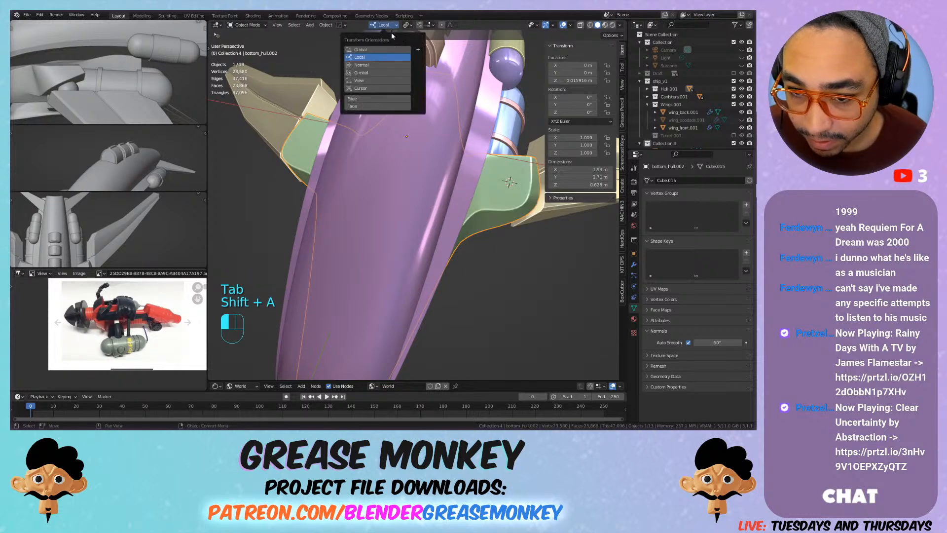
left_click(382, 40)
Step: Snap the 3D cursor to the selected wing-root face again and add a UV sphere there
mouse_move(511, 192)
middle_mouse_down("shift")
mouse_move(510, 104)
mouse_move(516, 199)
middle_mouse_up("shift")
key("Tab")
key("shift+s")
left_click(513, 219)
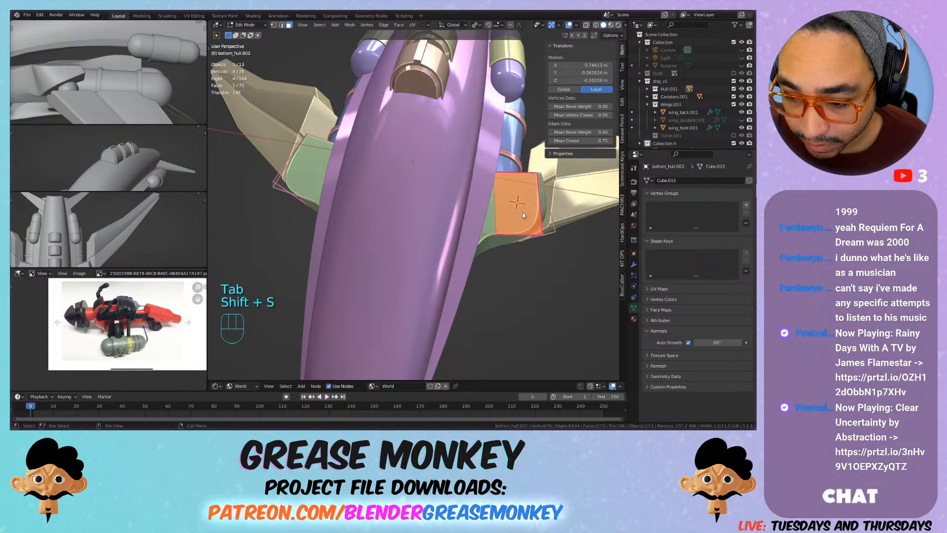
key("Tab")
key("shift+a")
mouse_move(512, 186)
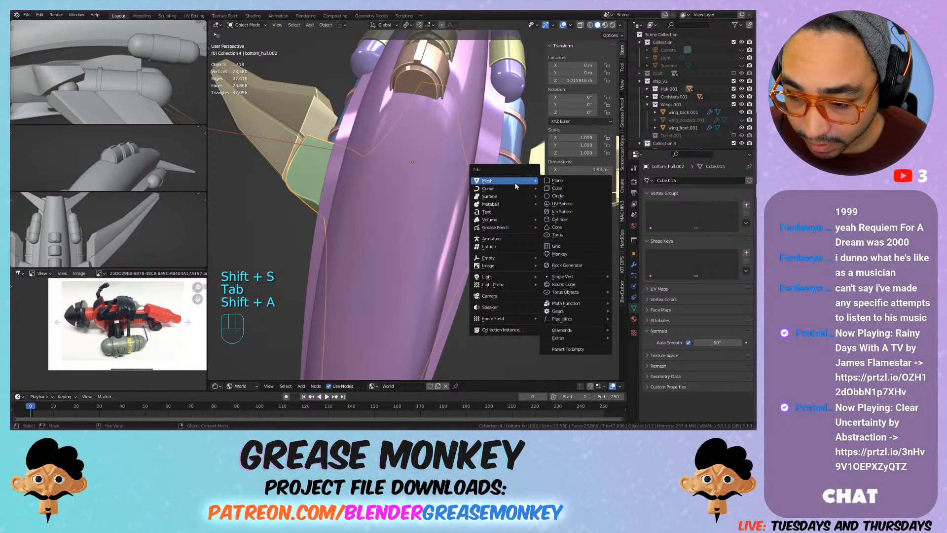
left_click(576, 204)
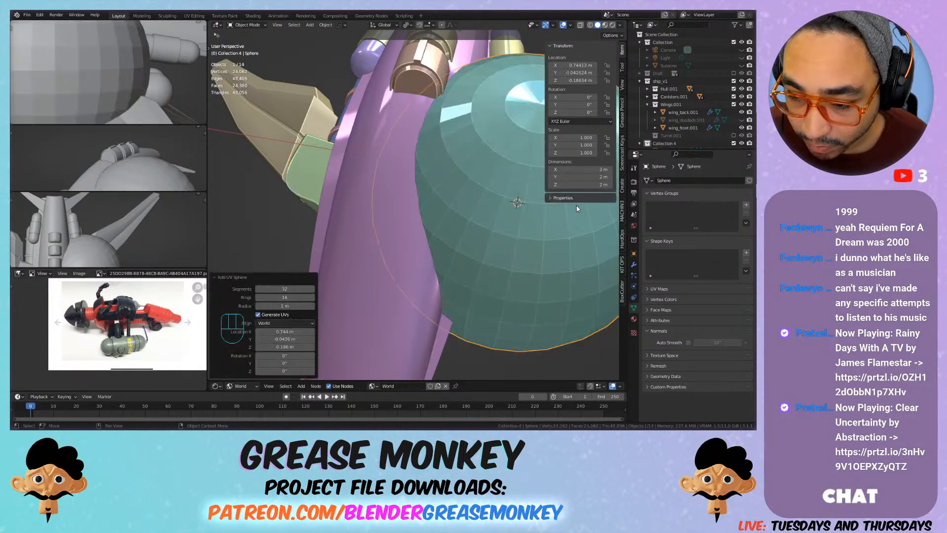
Step: Scale the sphere's mesh to about 0.108 and move it about -0.037 m in X and 0.026 m in Y
key("Tab")
scroll(562, 222, "down", 4)
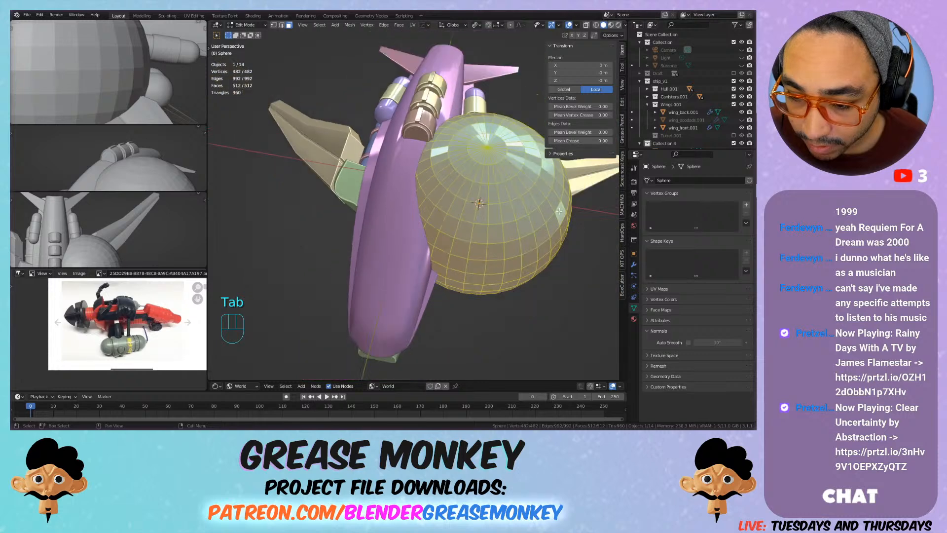
key("s")
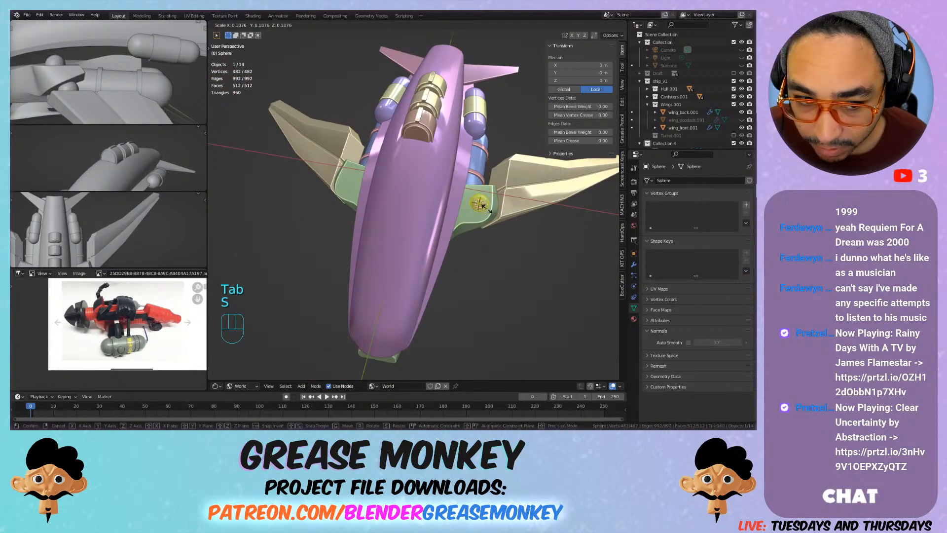
left_click(488, 210)
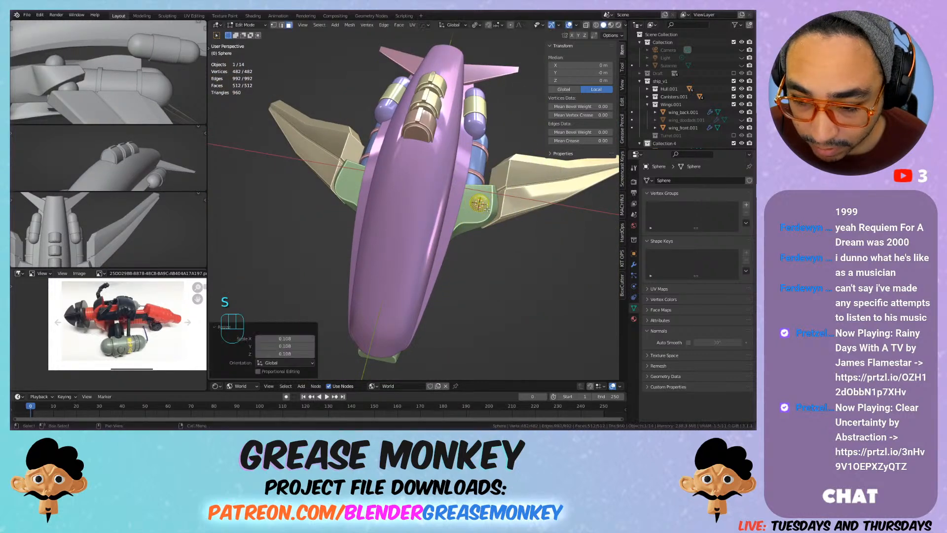
key("g")
left_click(513, 207)
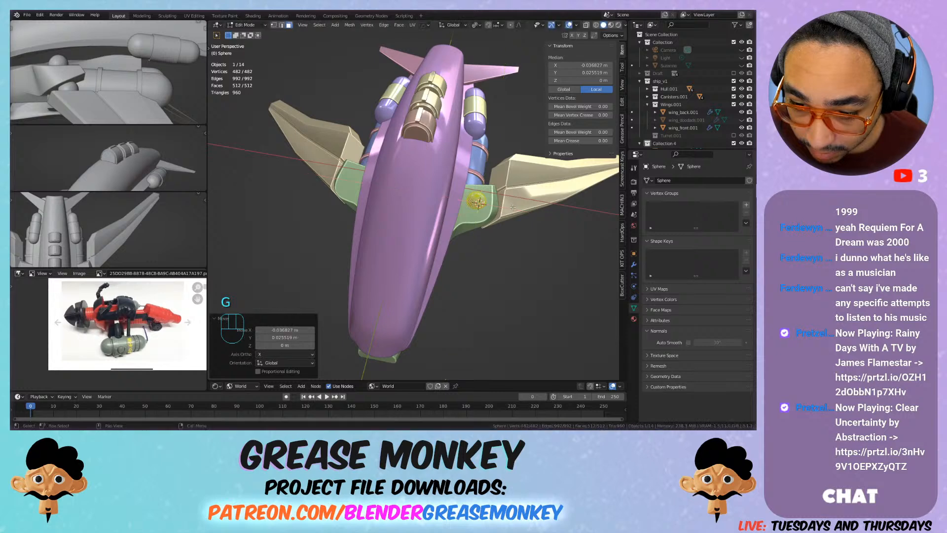
Step: Reset the 3D cursor to the world origin and set the sphere's origin to the 3D cursor
key("Tab")
key("shift+c")
right_click(420, 202)
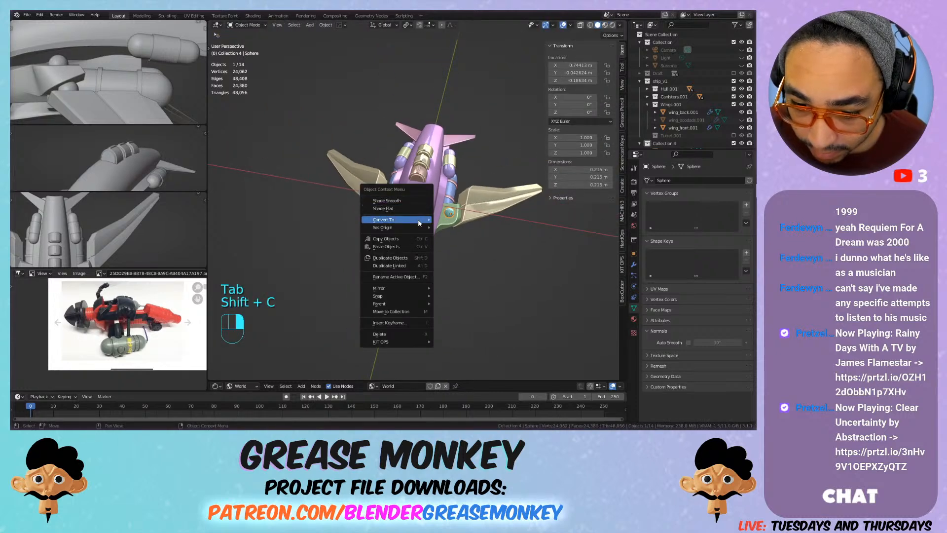
mouse_move(420, 228)
left_click(470, 244)
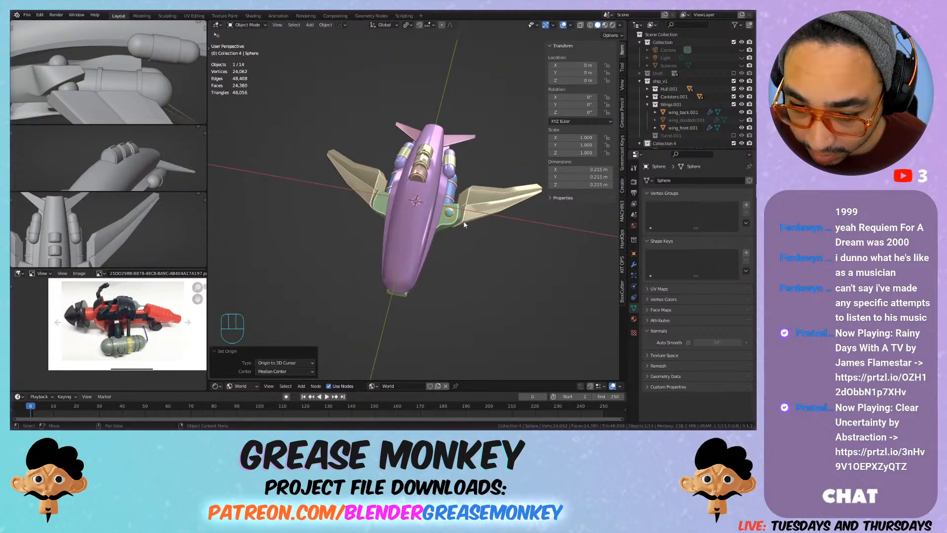
Step: Add a Mirror modifier on the X axis to copy the sphere to the opposite wing root
left_click(634, 265)
left_click(663, 181)
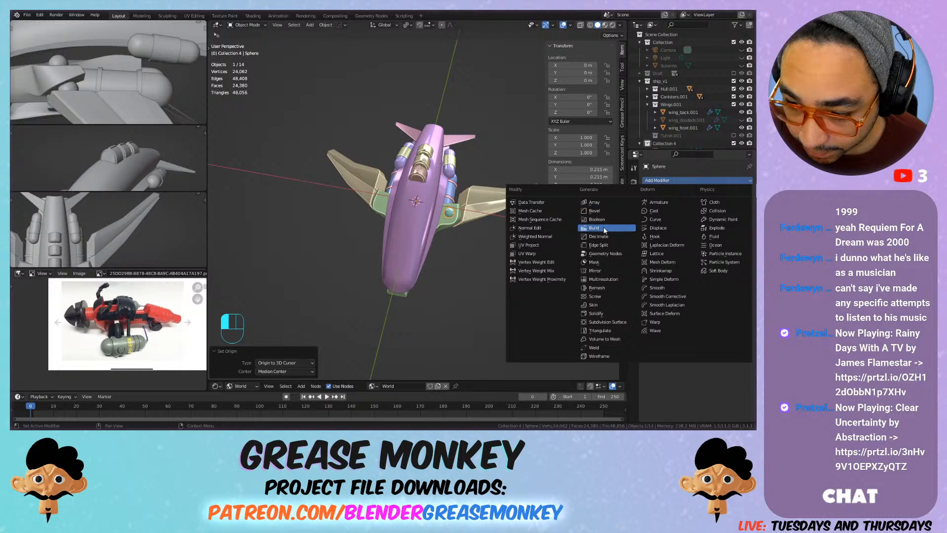
left_click(608, 271)
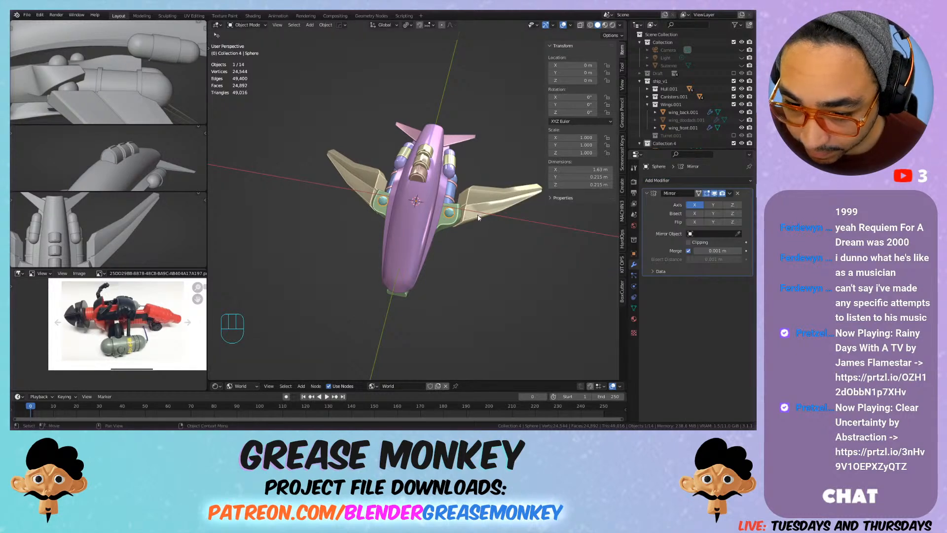
Step: Shade the mirrored spheres smooth
scroll(483, 220, "up", 5)
right_click(494, 224)
left_click(485, 196)
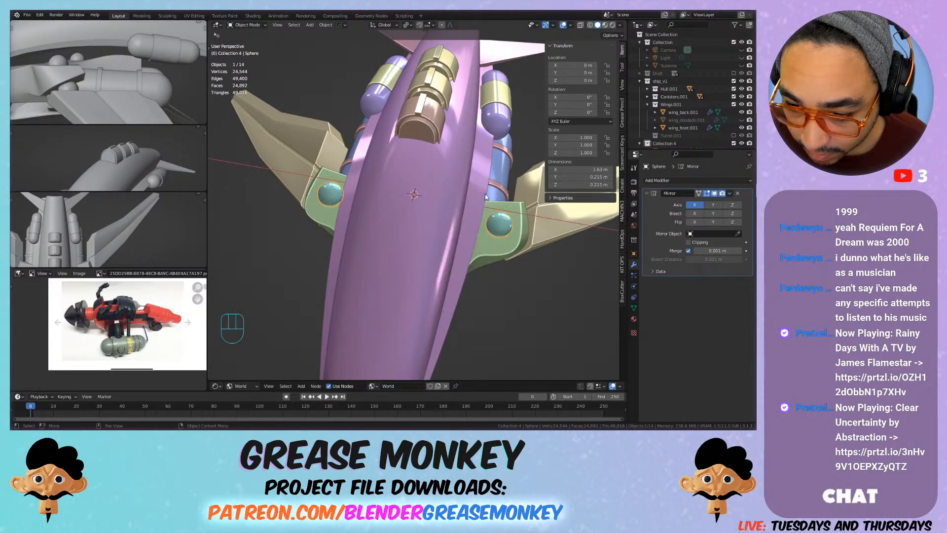